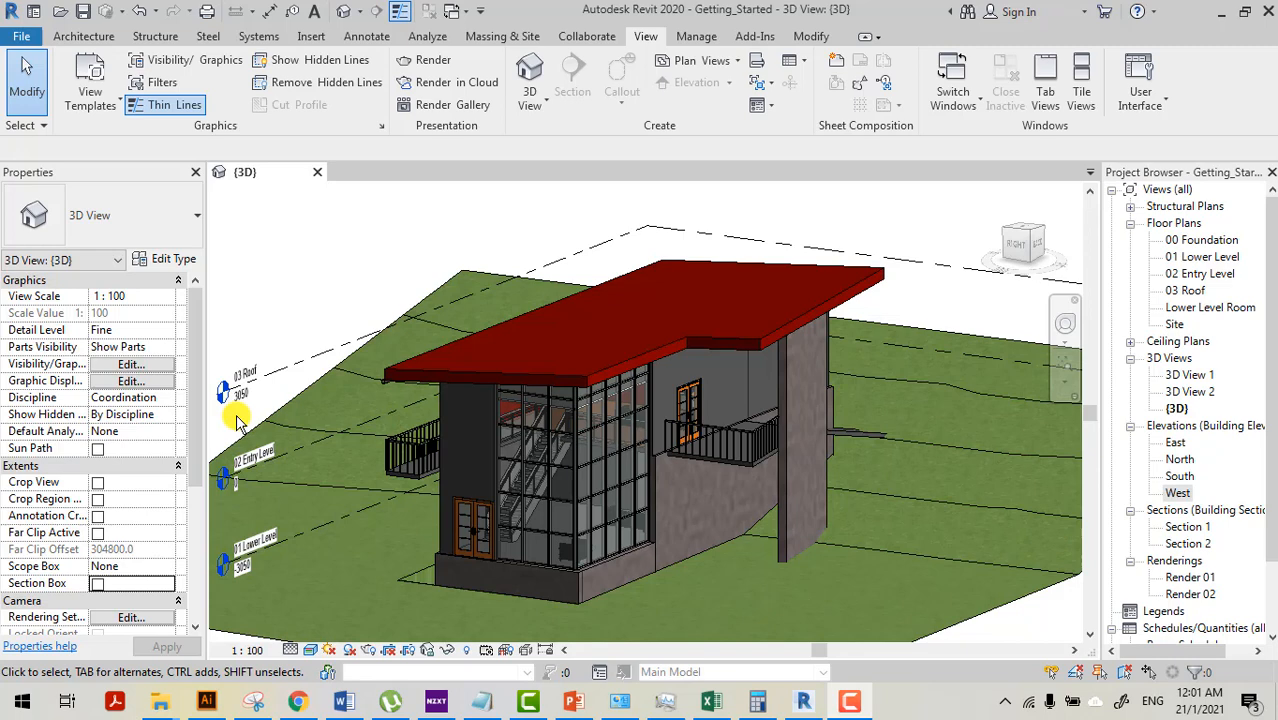
scroll(500, 531, "up", 1)
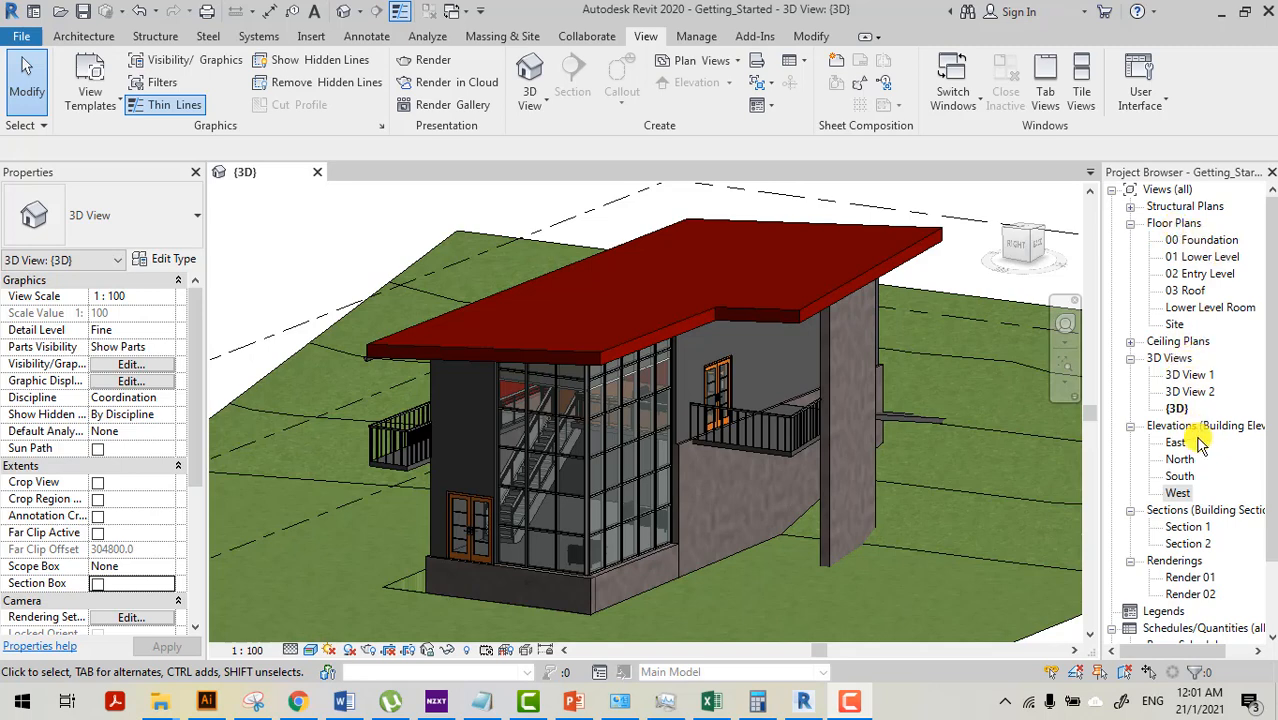
scroll(1185, 540, "down", 2)
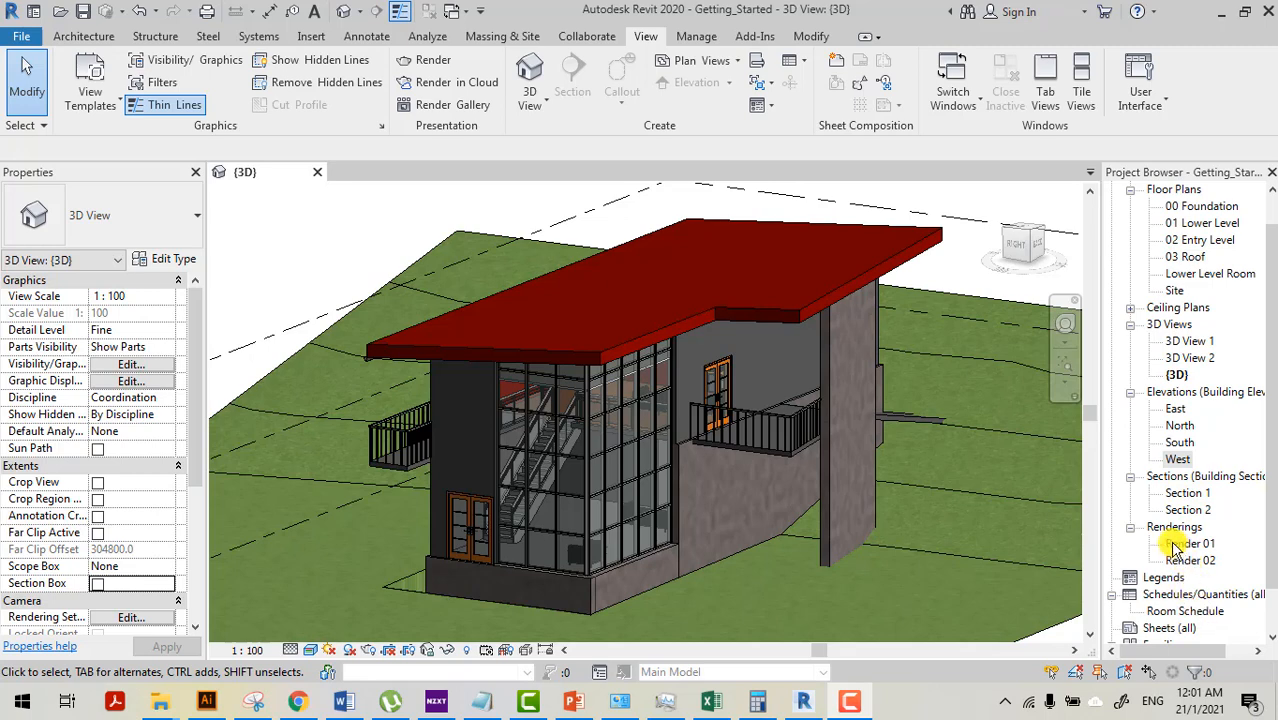
scroll(812, 478, "down", 1)
scroll(811, 477, "down", 3)
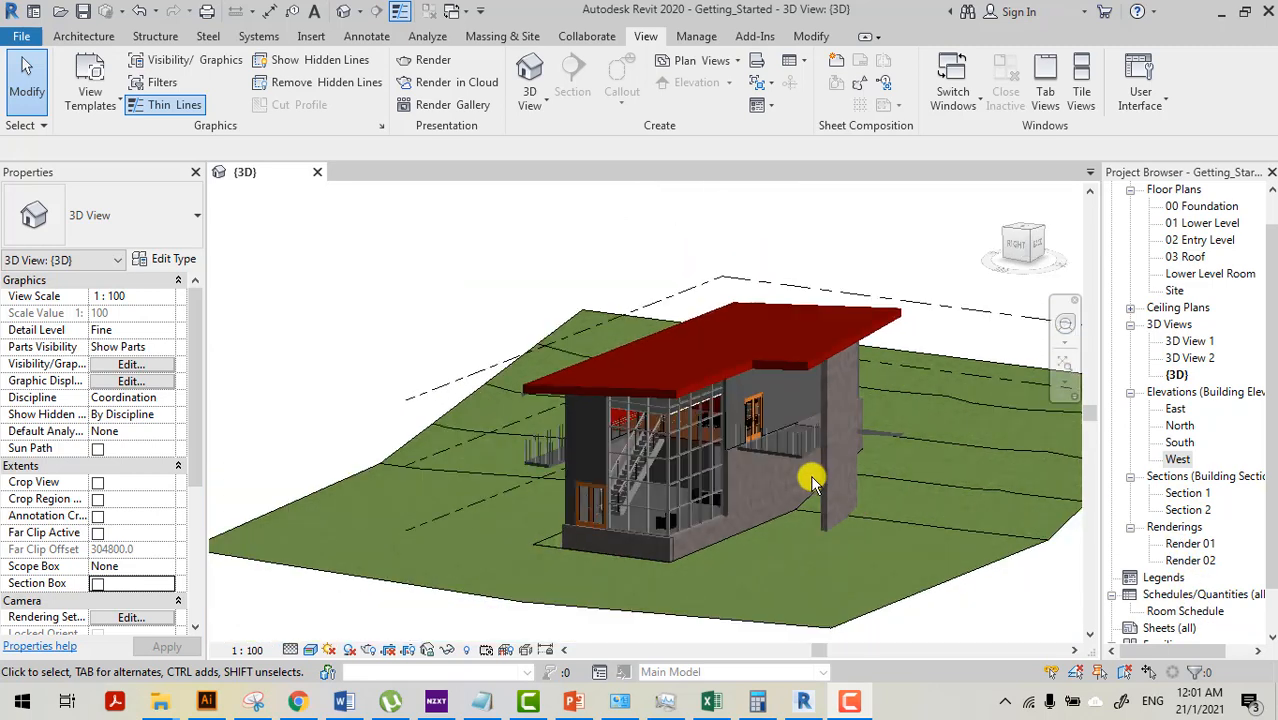
scroll(800, 505, "up", 2)
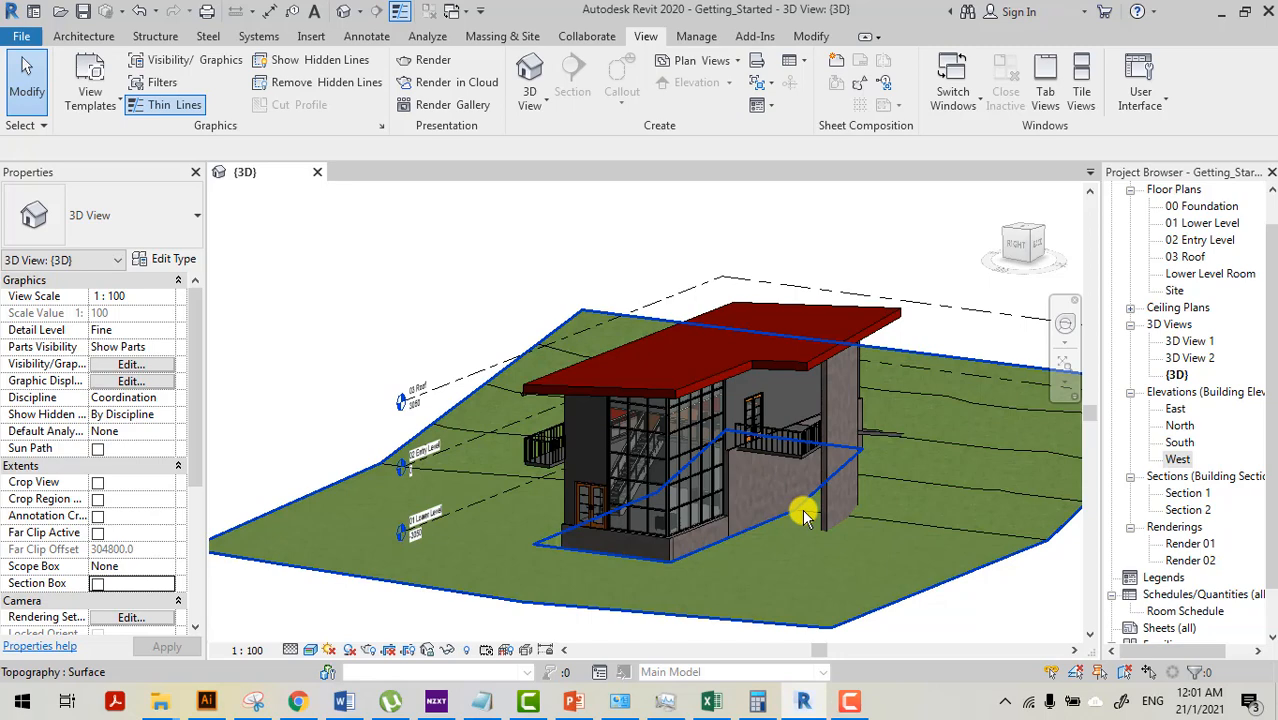
scroll(803, 513, "up", 3)
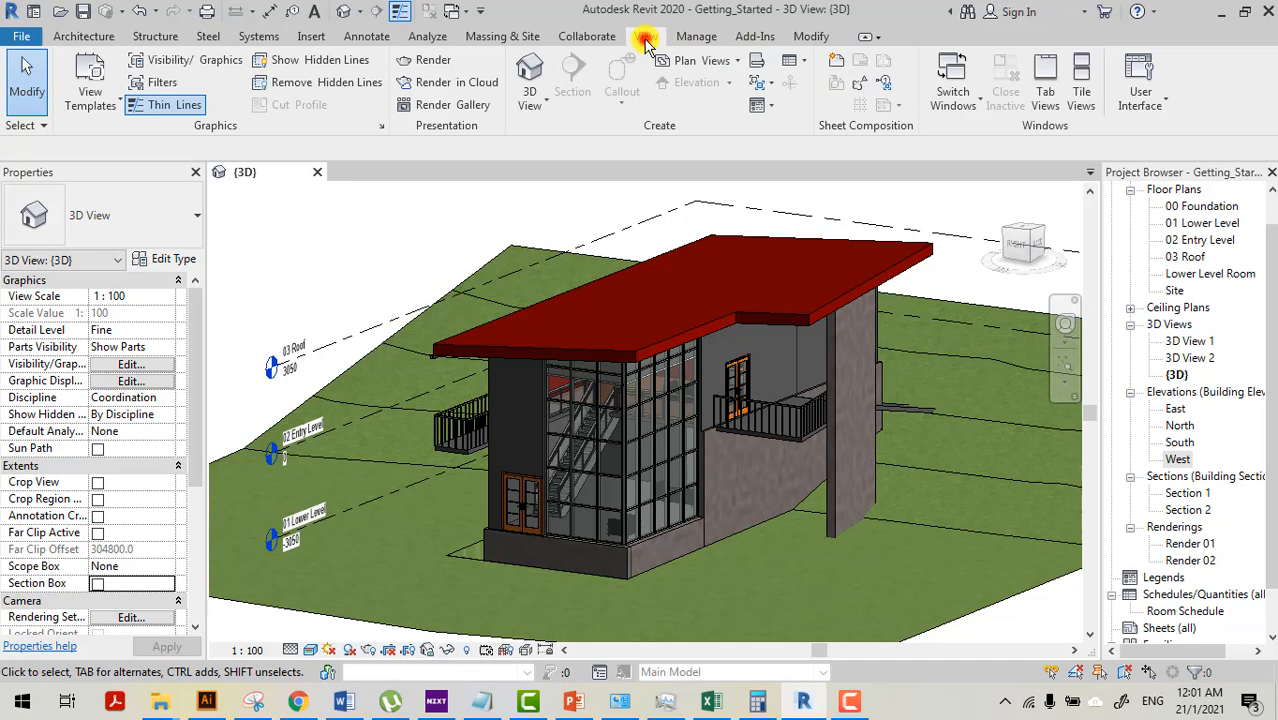
- Load the A3 metric.0001 titleblock for a new sheet, but create the sheet with the A2 metric titleblock
left_click(838, 68)
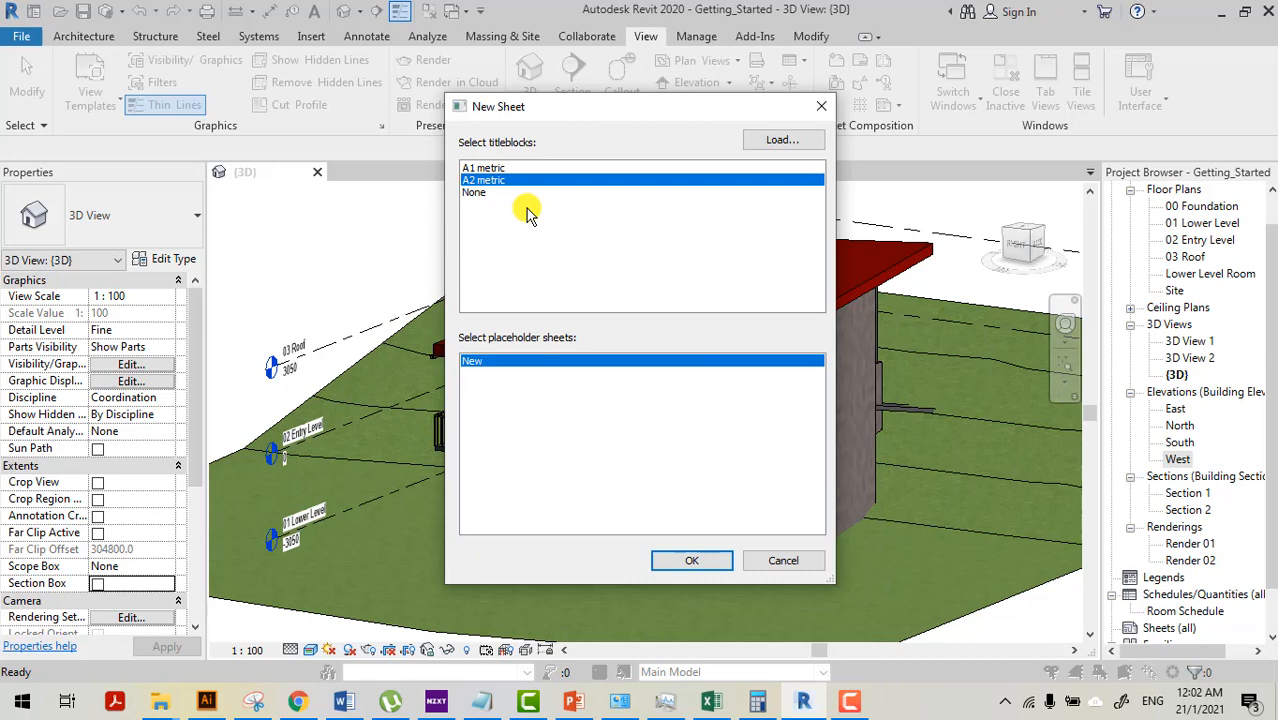
left_click(783, 140)
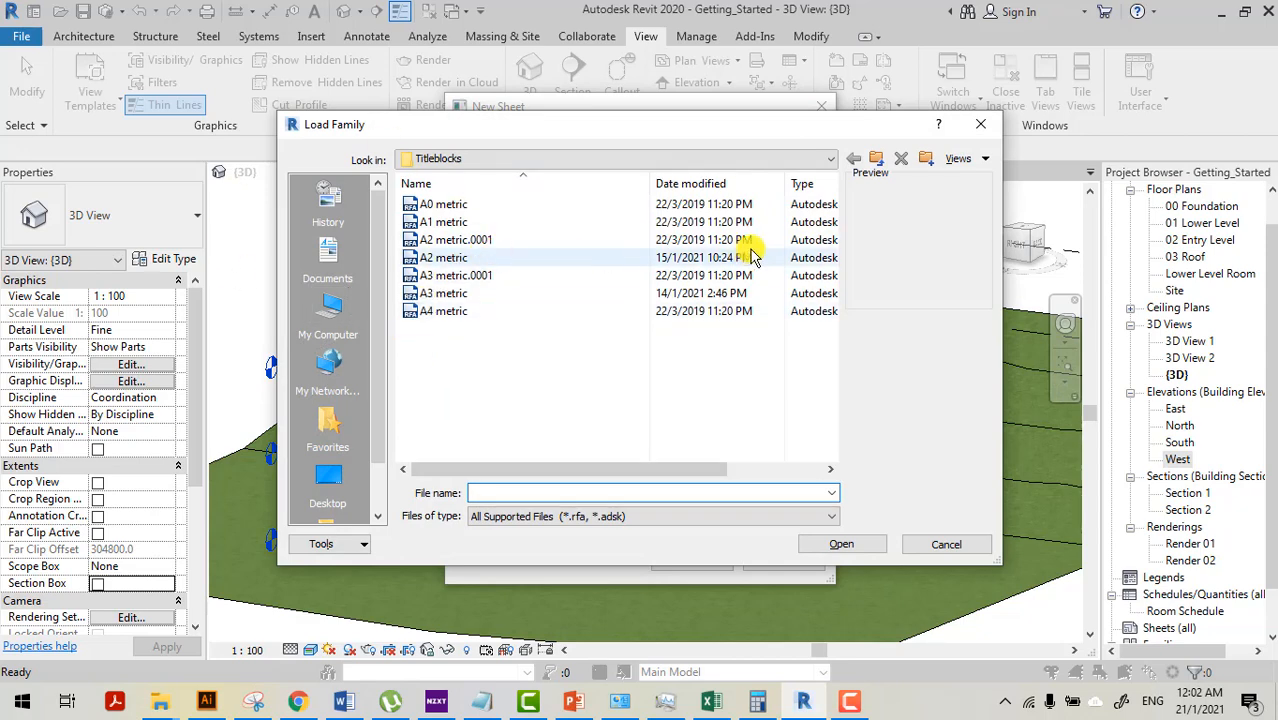
left_click(880, 163)
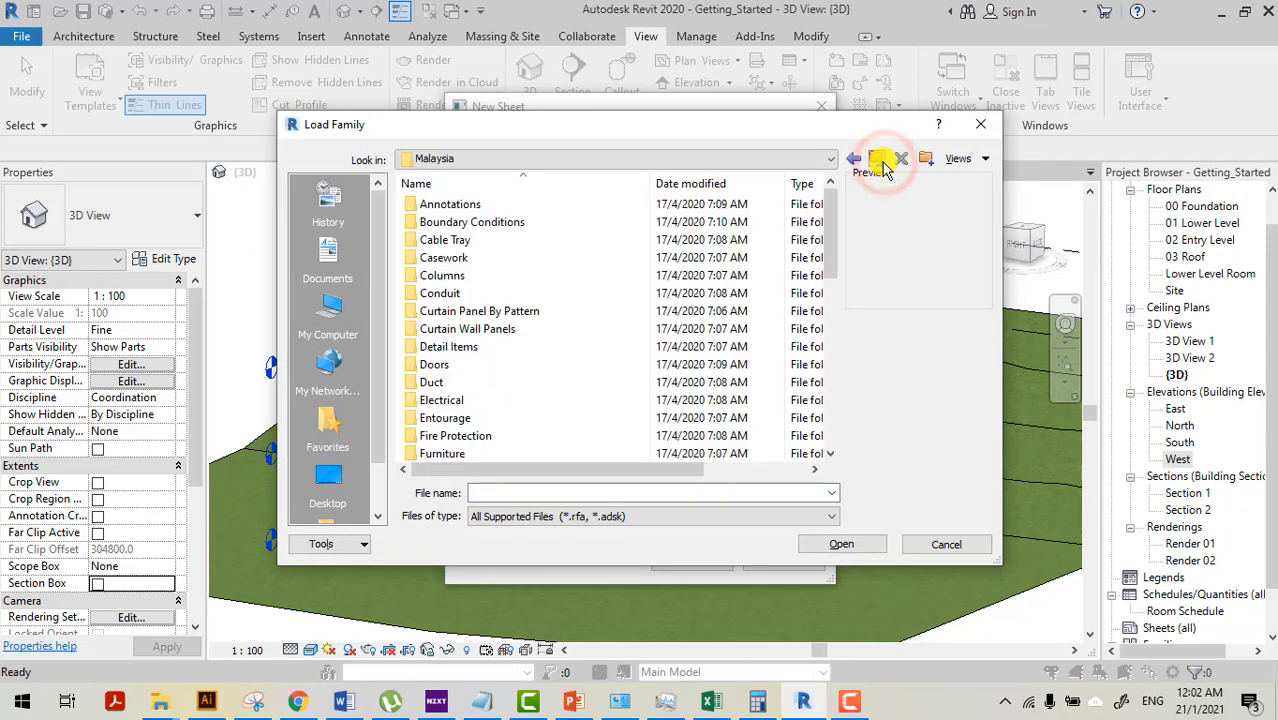
scroll(430, 285, "down", 8)
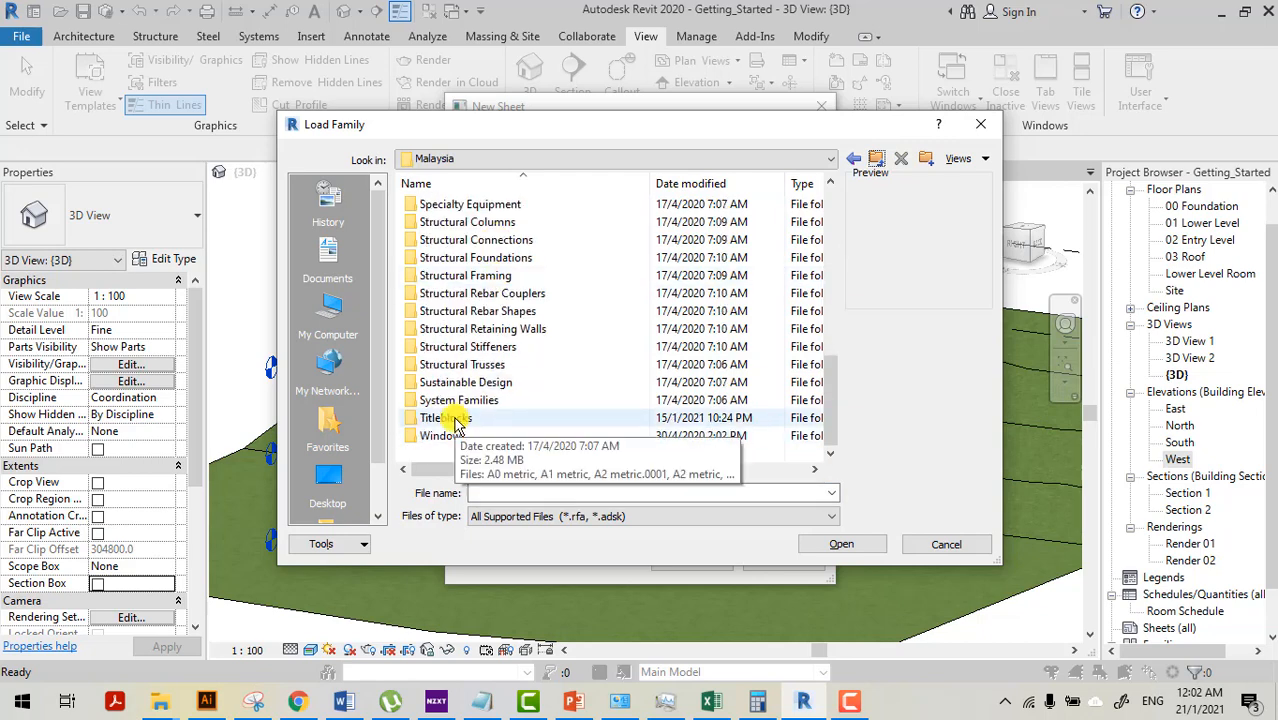
double_click(455, 420)
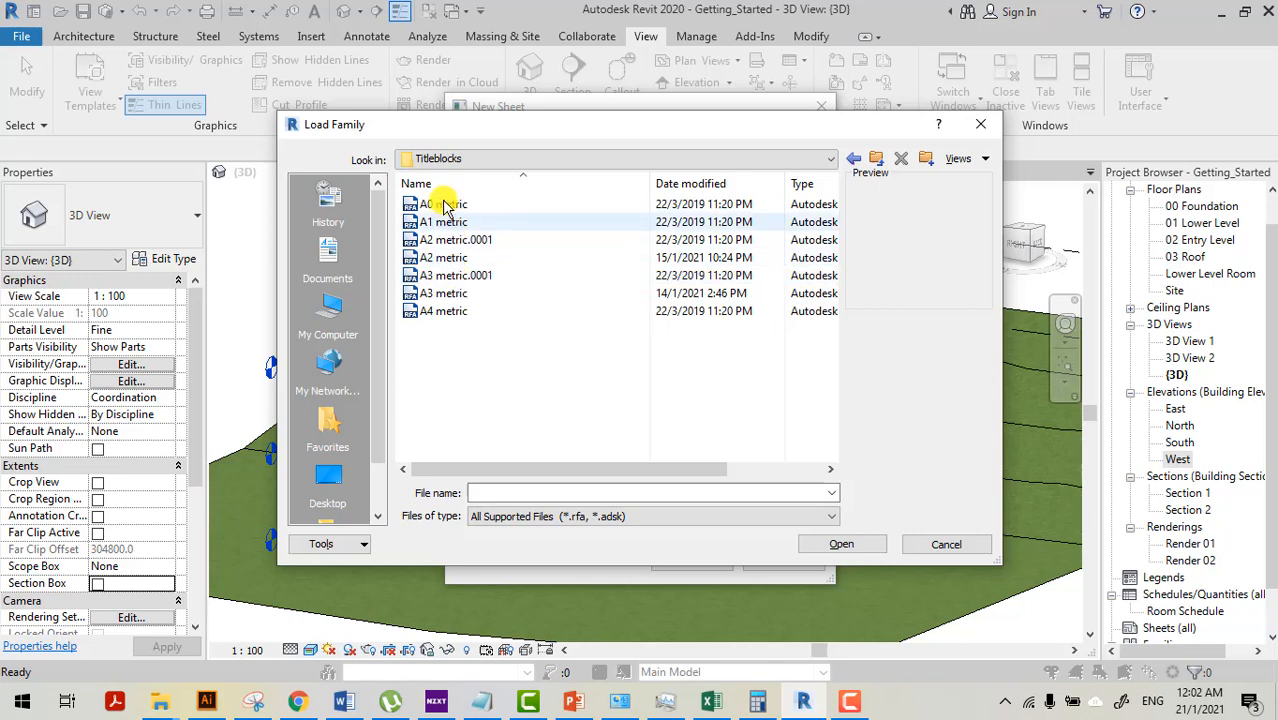
left_click(447, 295)
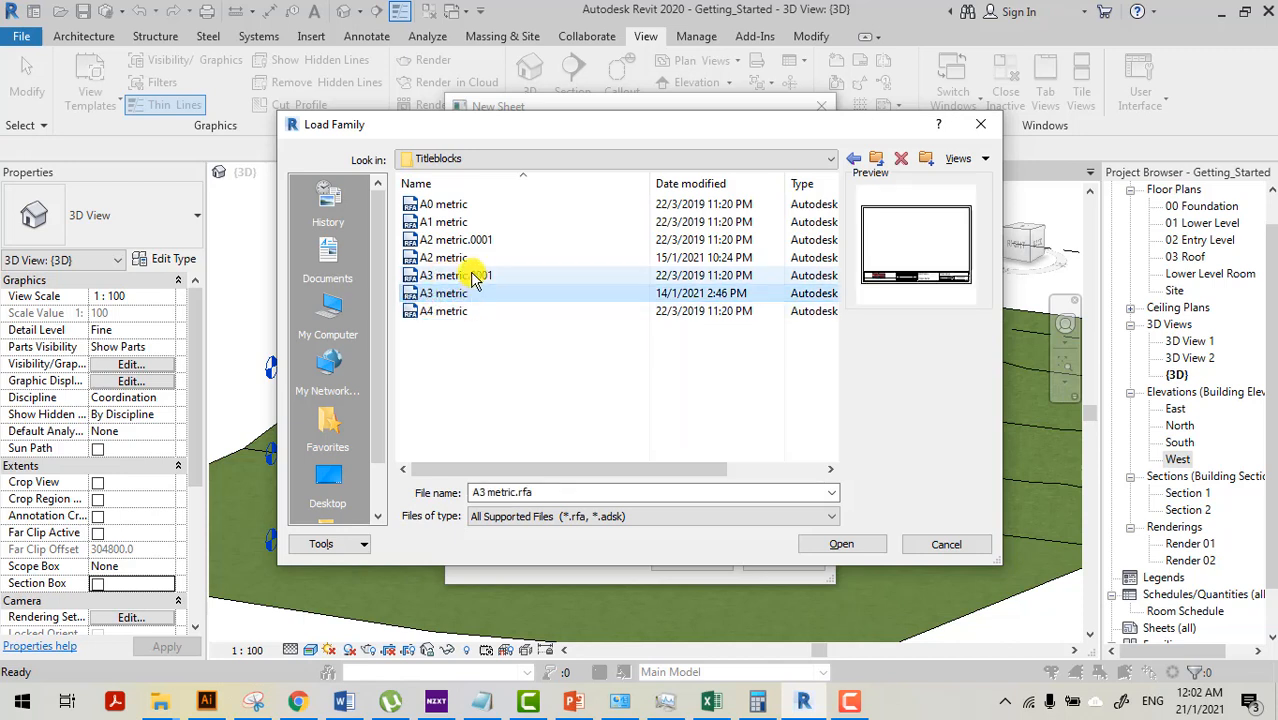
left_click(468, 277)
left_click(450, 290)
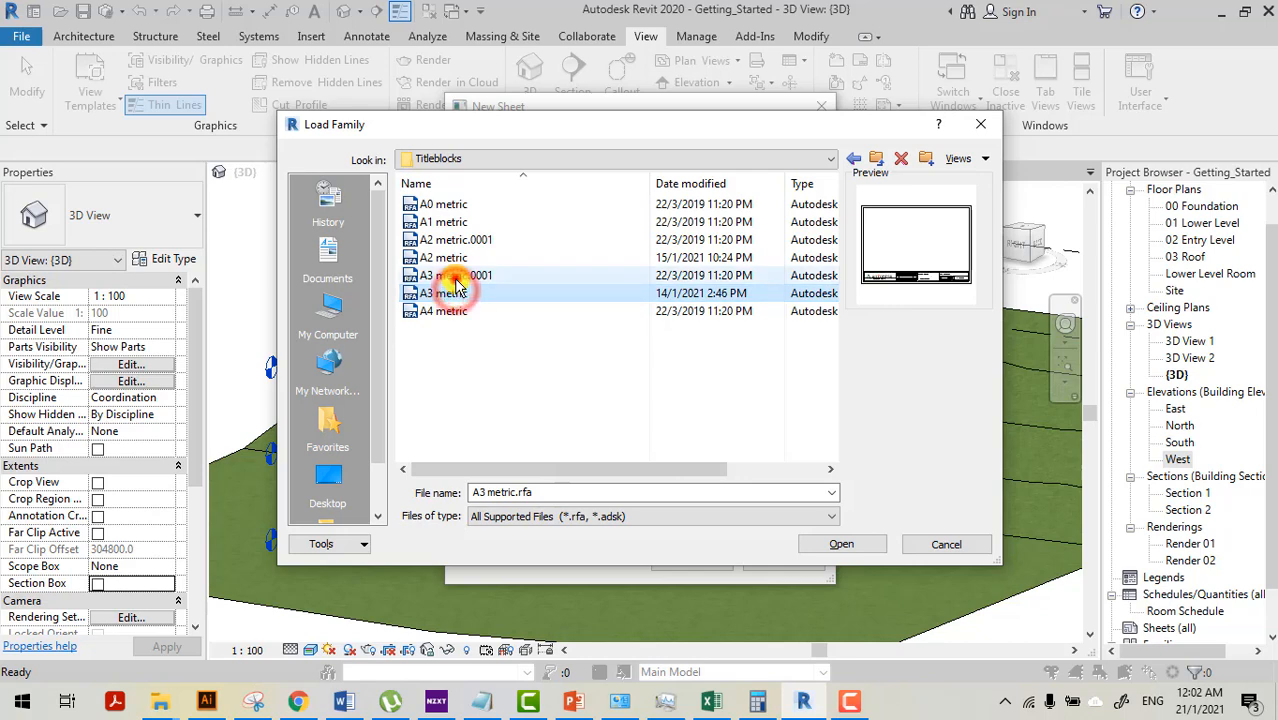
left_click(456, 276)
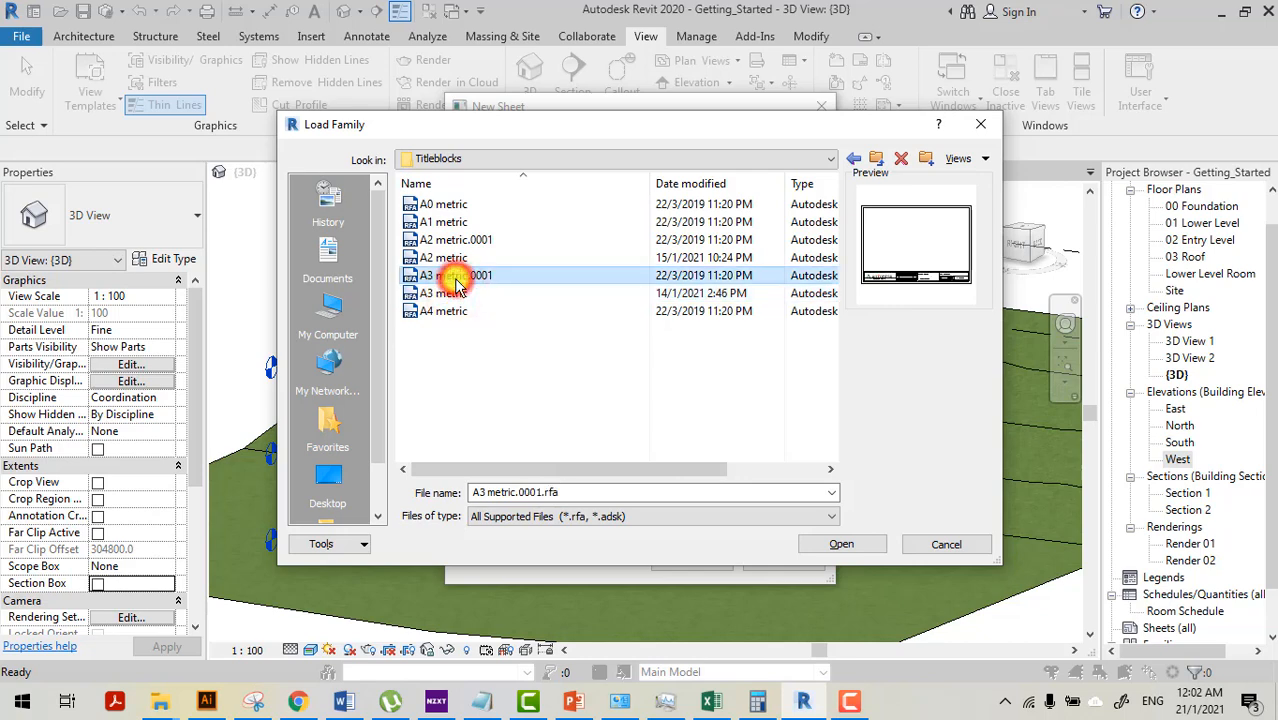
left_click(840, 545)
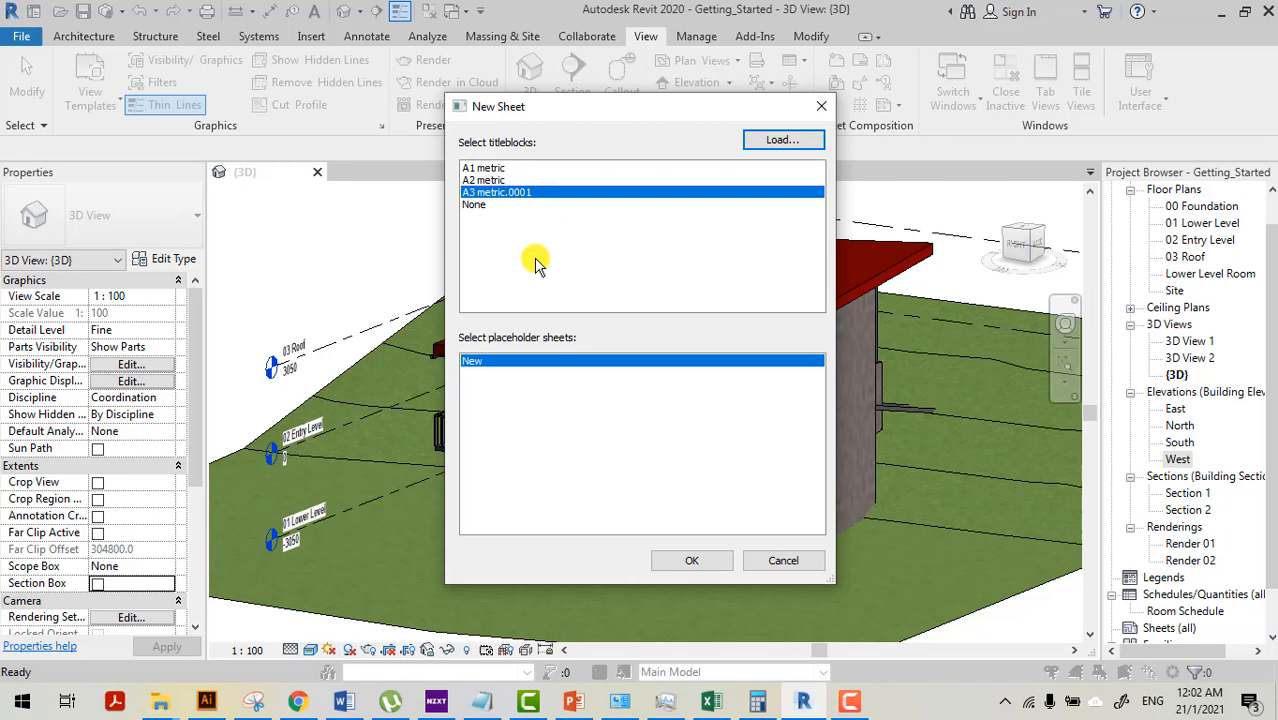
left_click(490, 181)
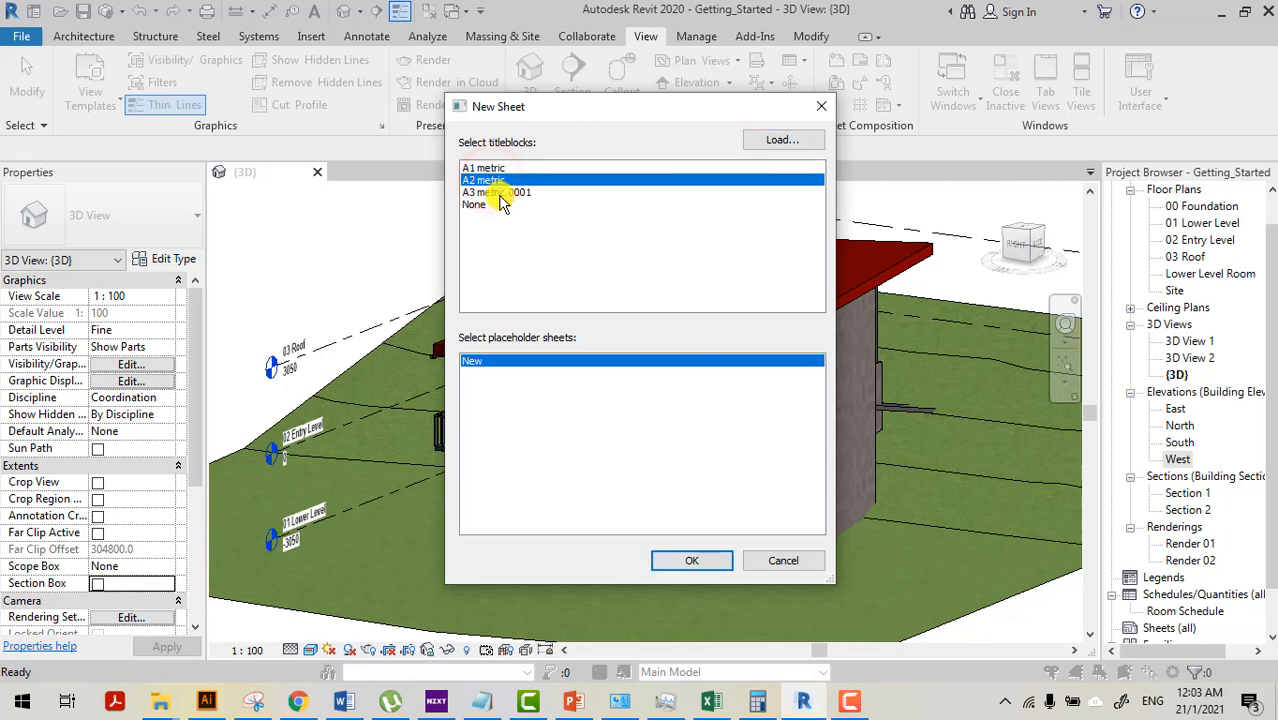
left_click(702, 561)
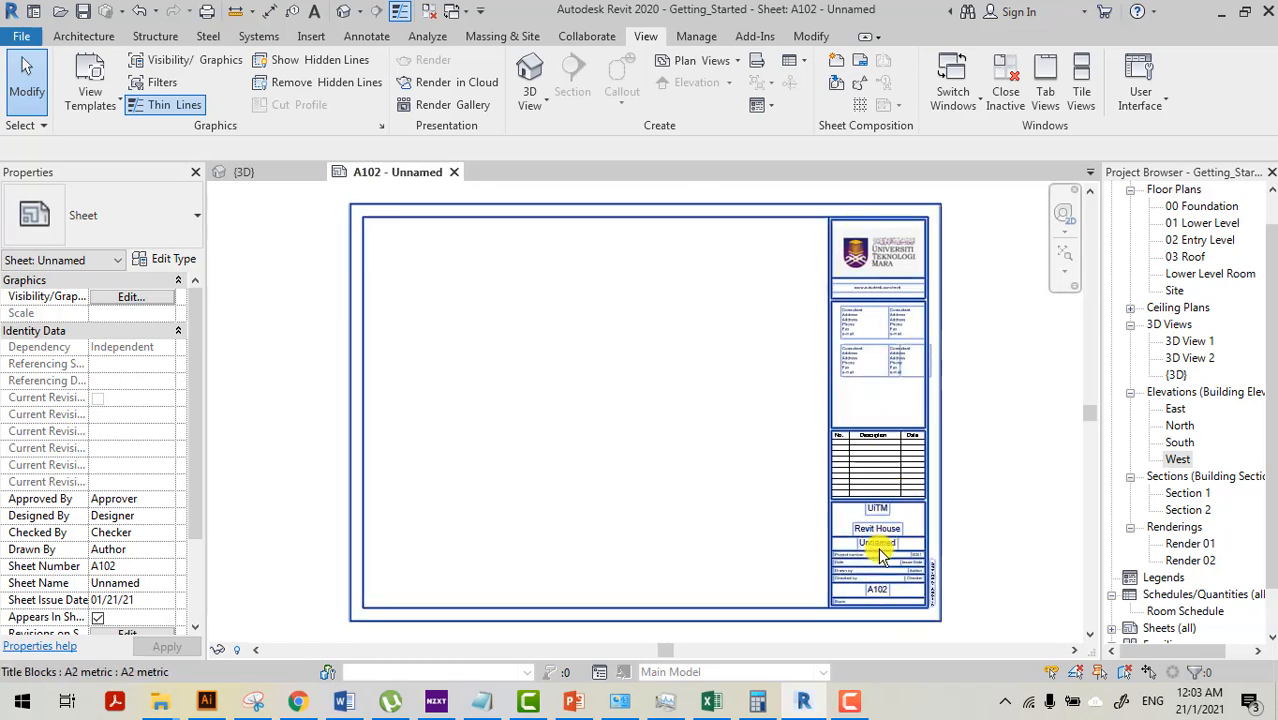
- Replace the sheet name "Unnamed" in the title block with the author's full name
scroll(879, 512, "up", 2)
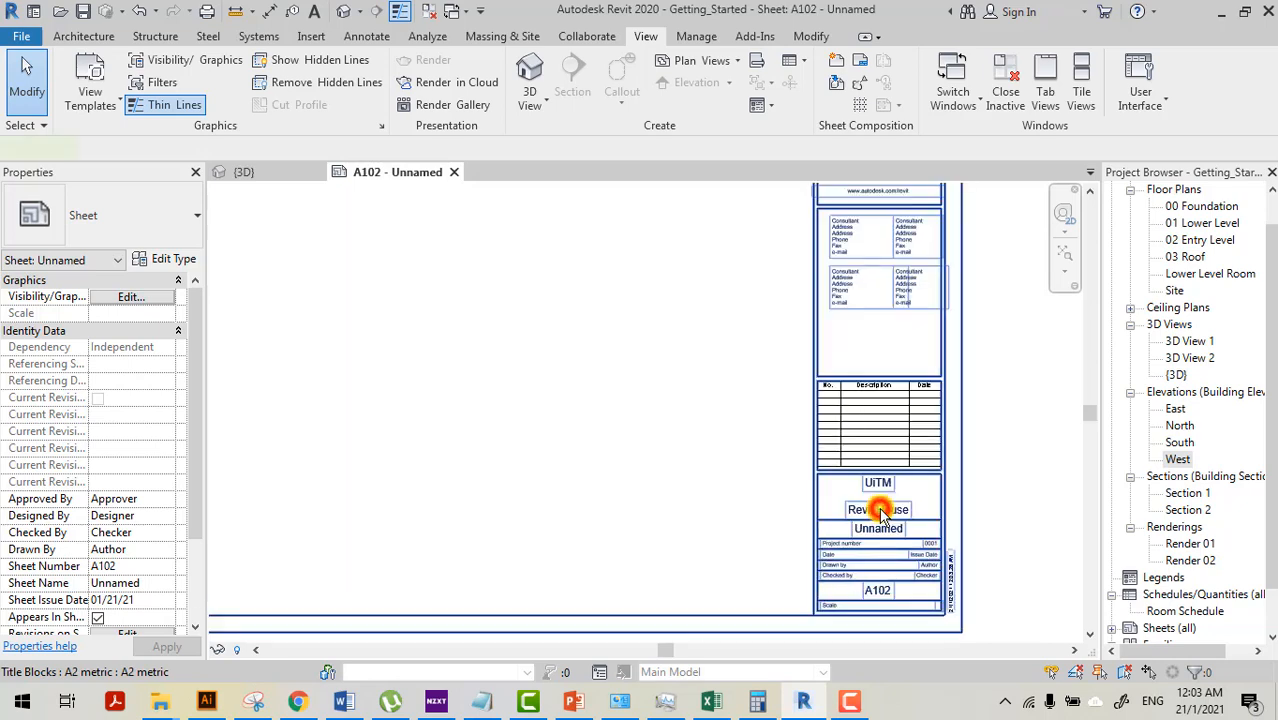
left_click(876, 506)
scroll(908, 490, "up", 5)
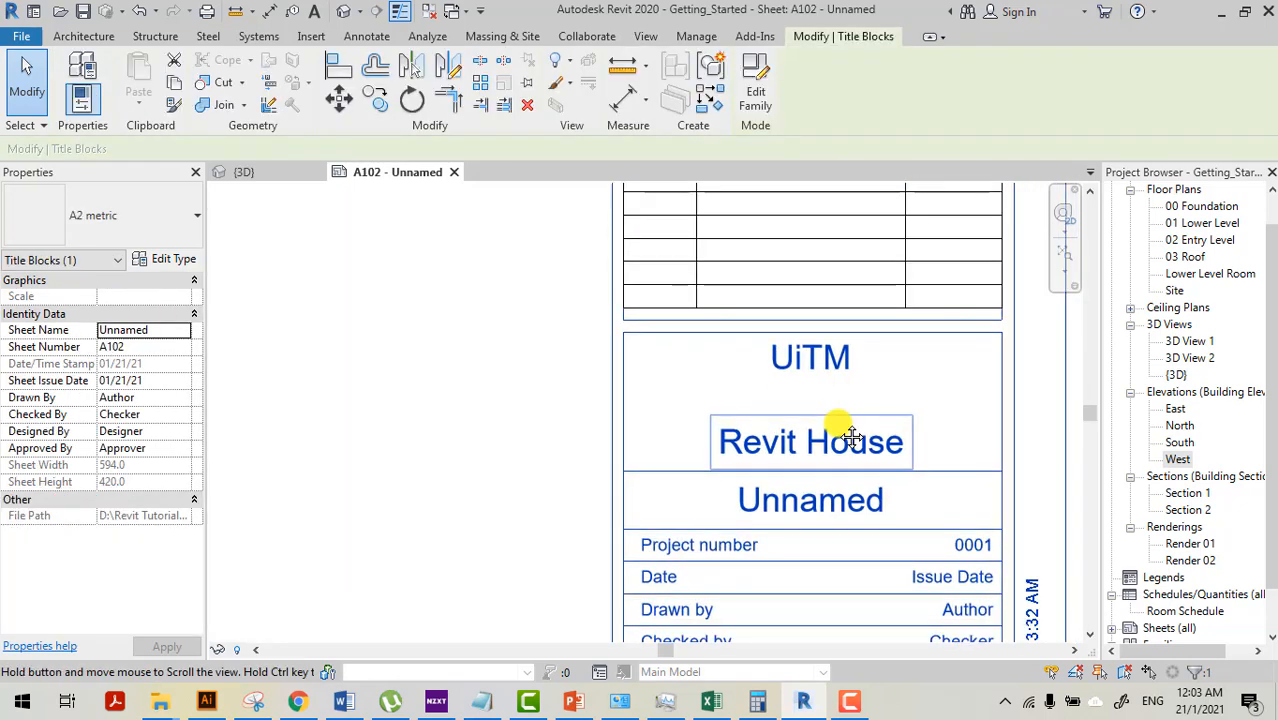
left_click(822, 358)
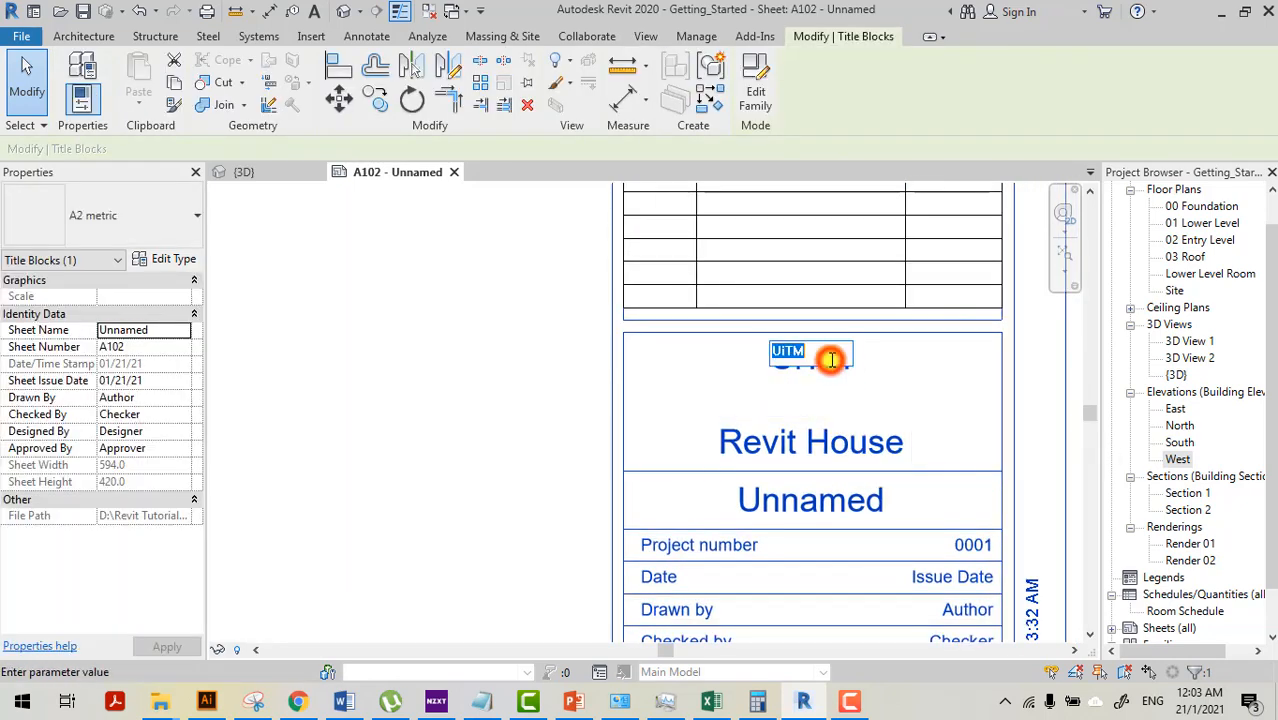
left_click(903, 361)
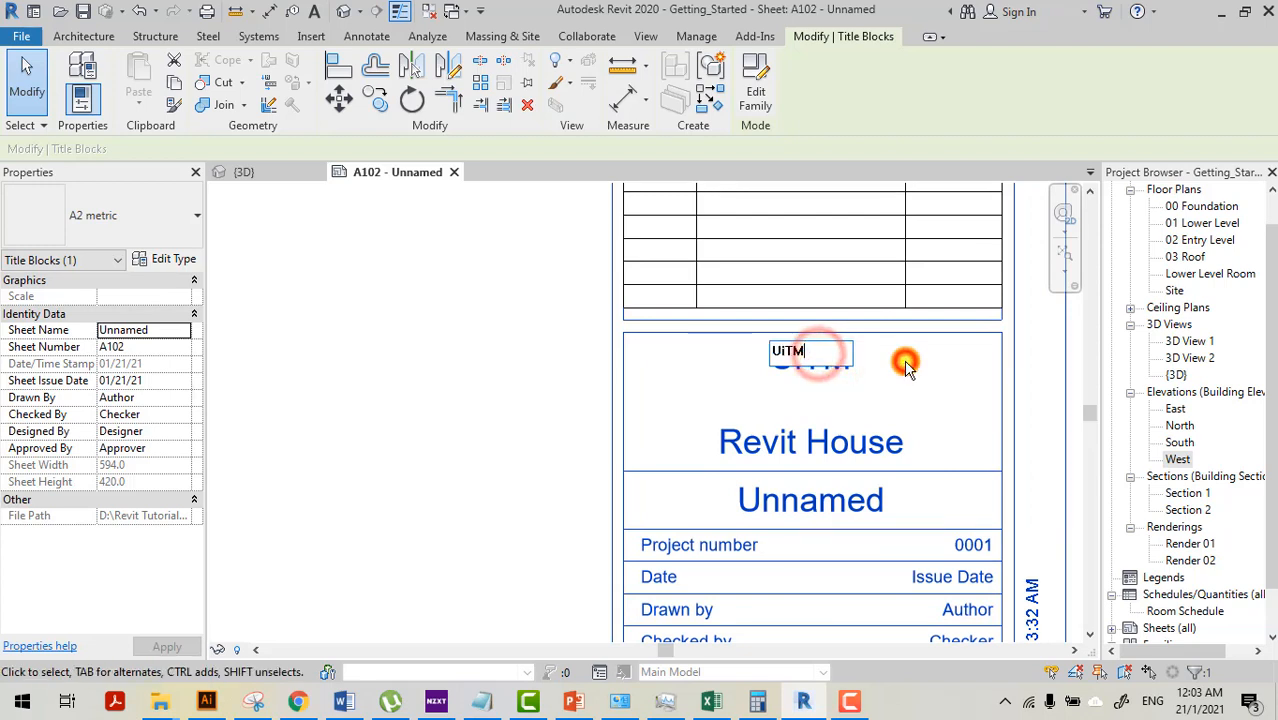
left_click(826, 501)
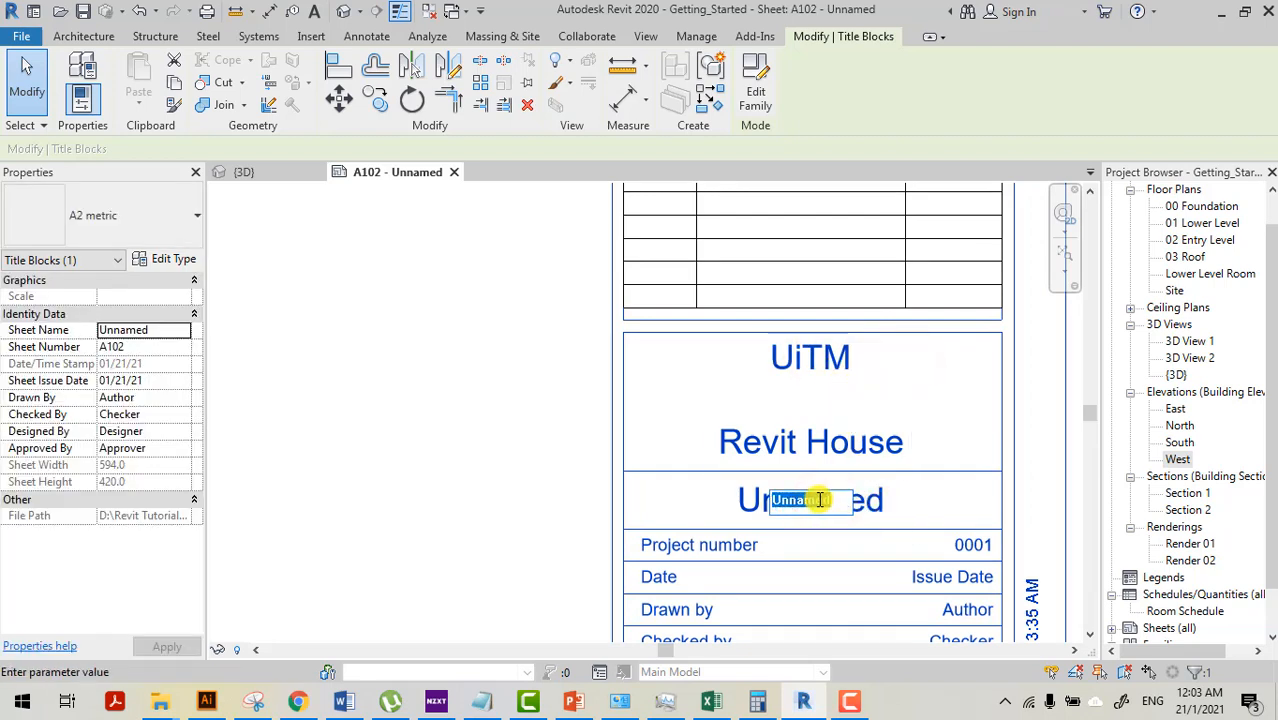
type("Elma Ismail")
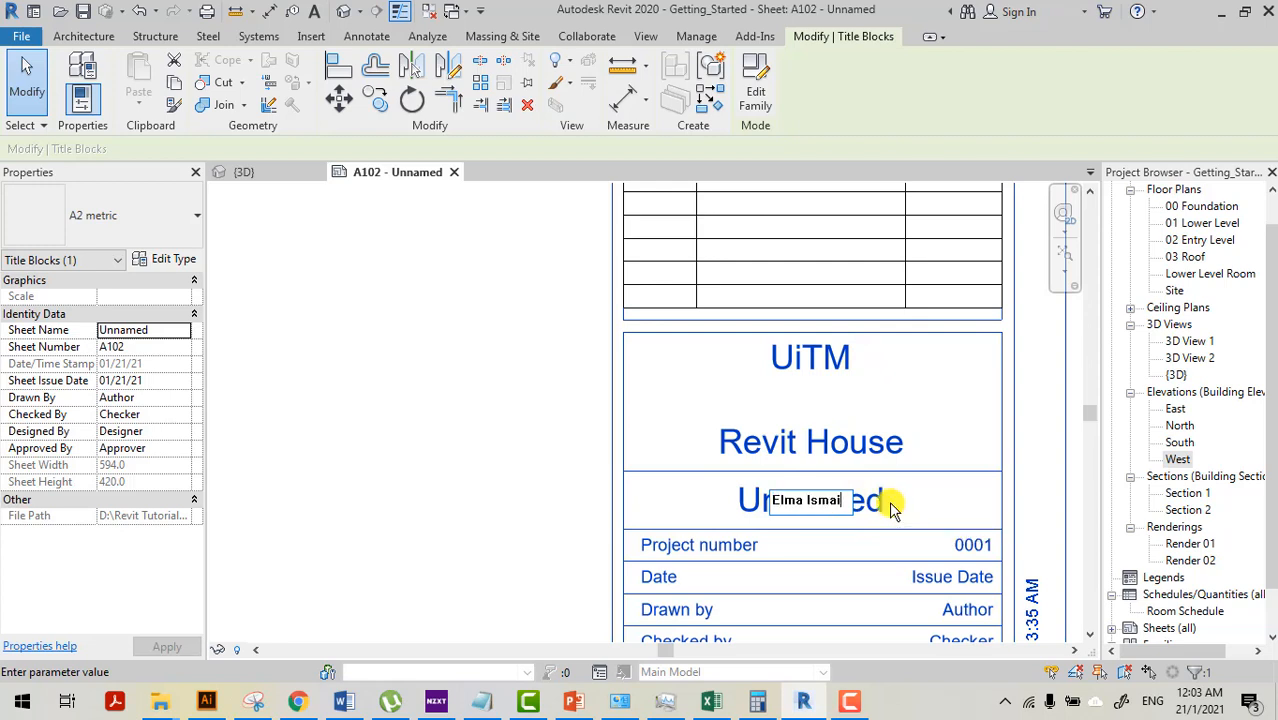
left_click(1022, 486)
scroll(830, 520, "down", 3)
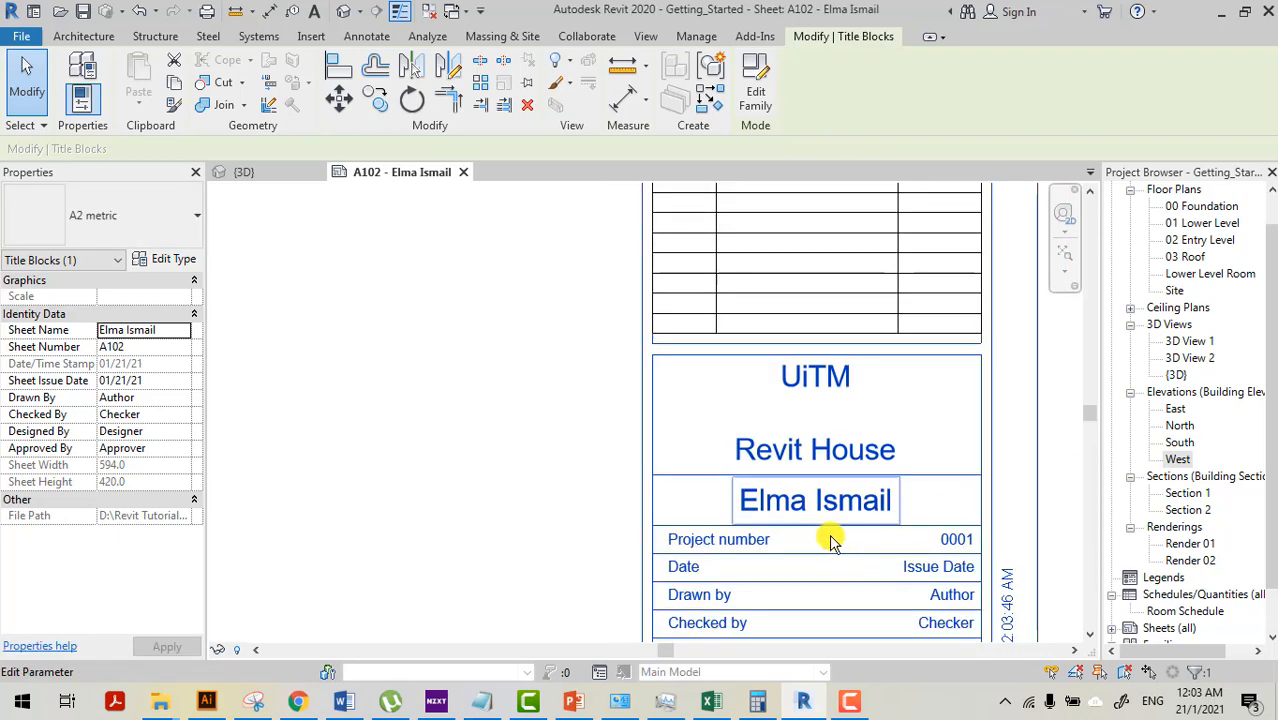
- Renumber the new sheet in the project's sheet list to A101, keeping its name
middle_click_drag(810, 403, 717, 331)
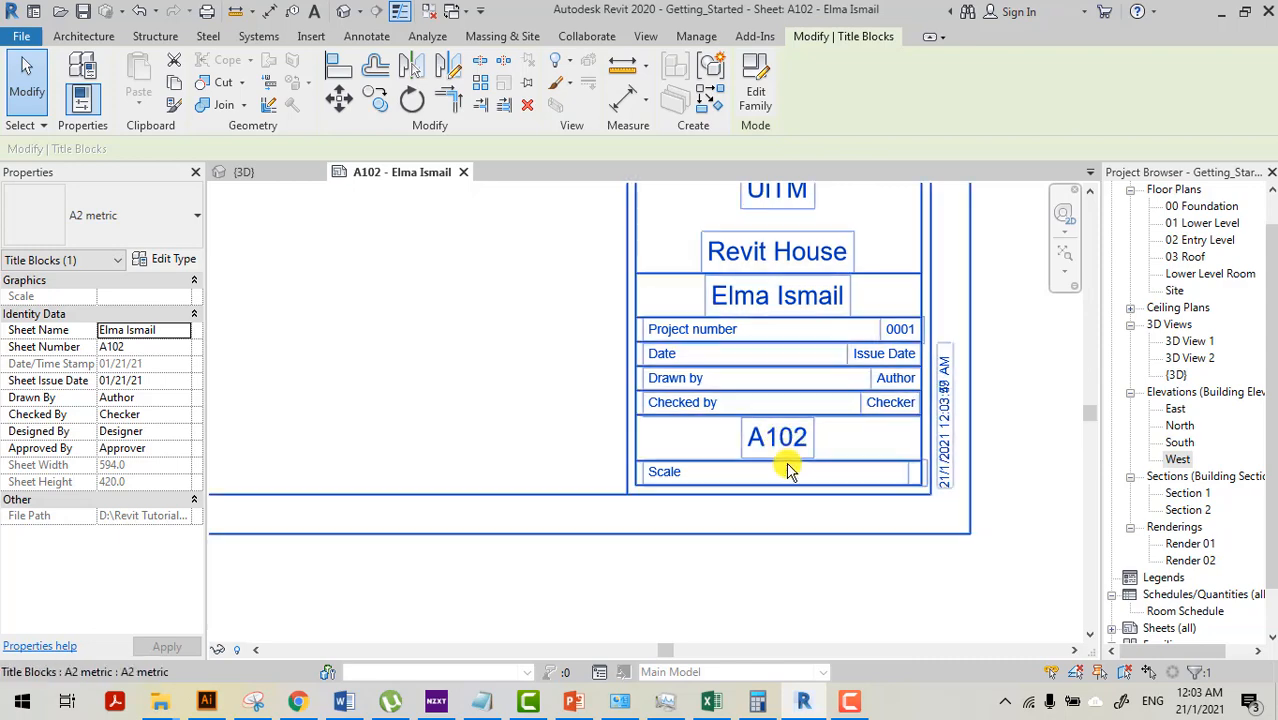
scroll(783, 462, "up", 1)
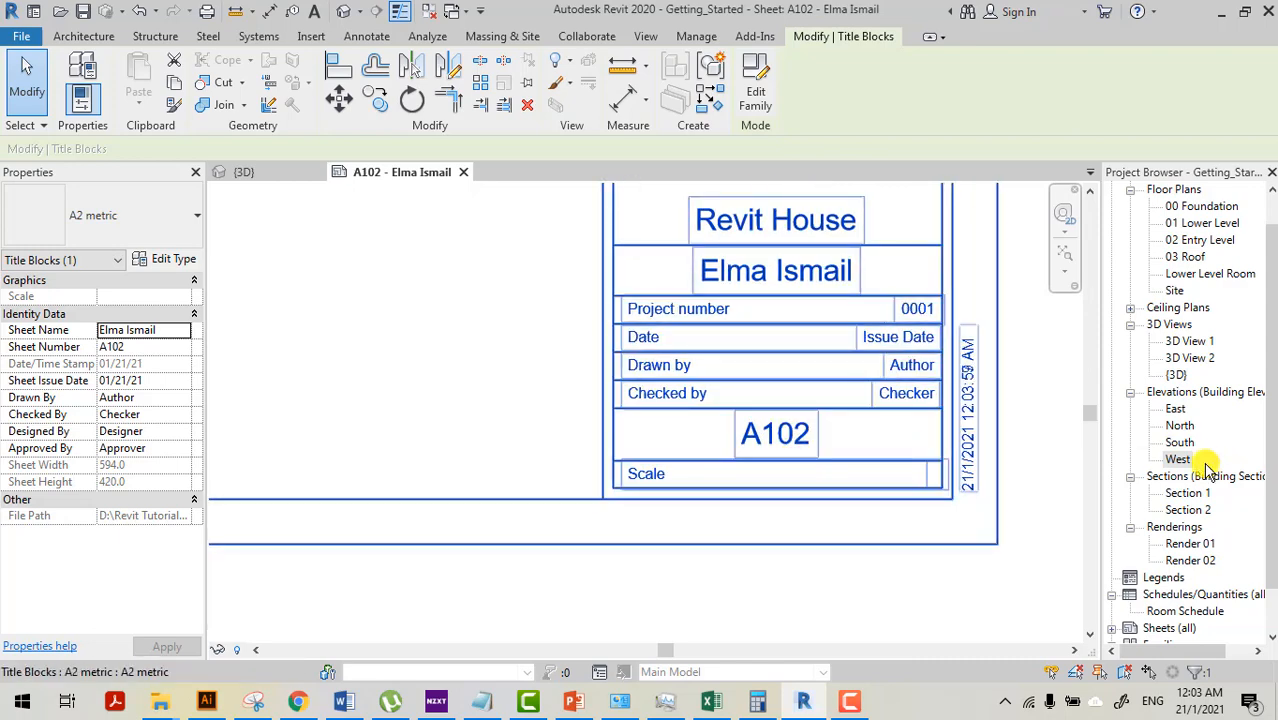
scroll(1208, 470, "down", 1)
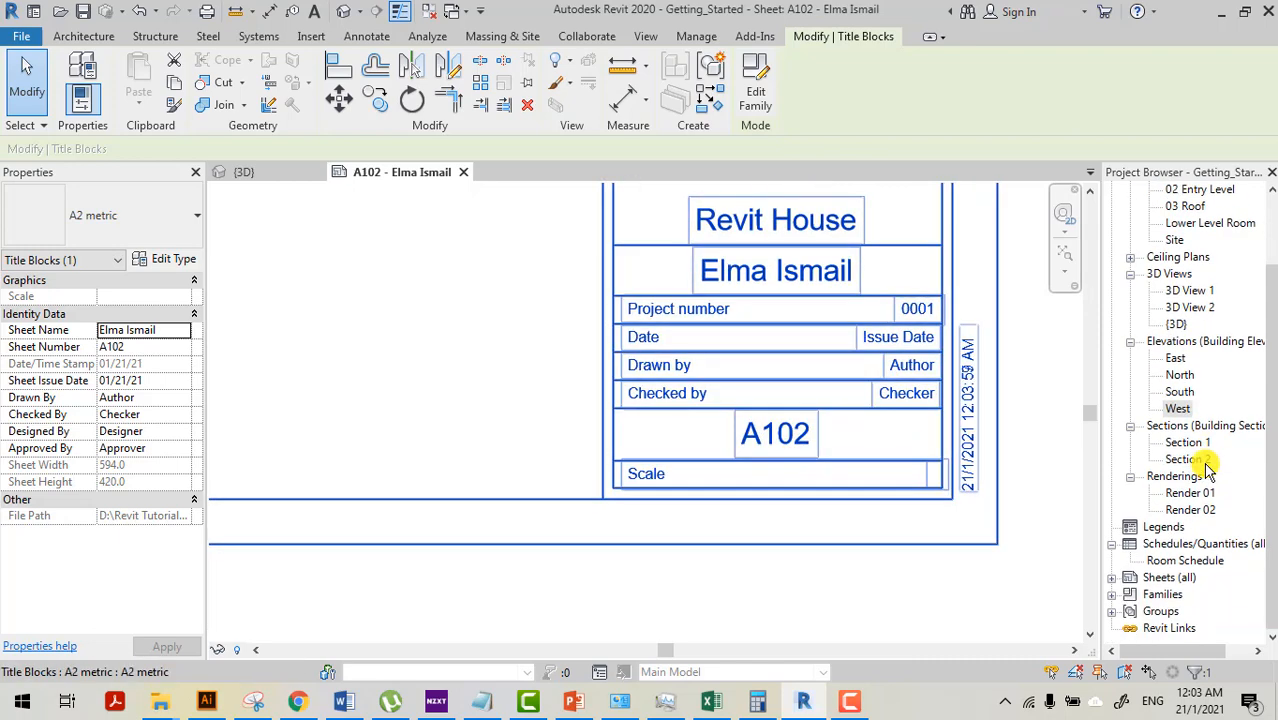
double_click(1166, 580)
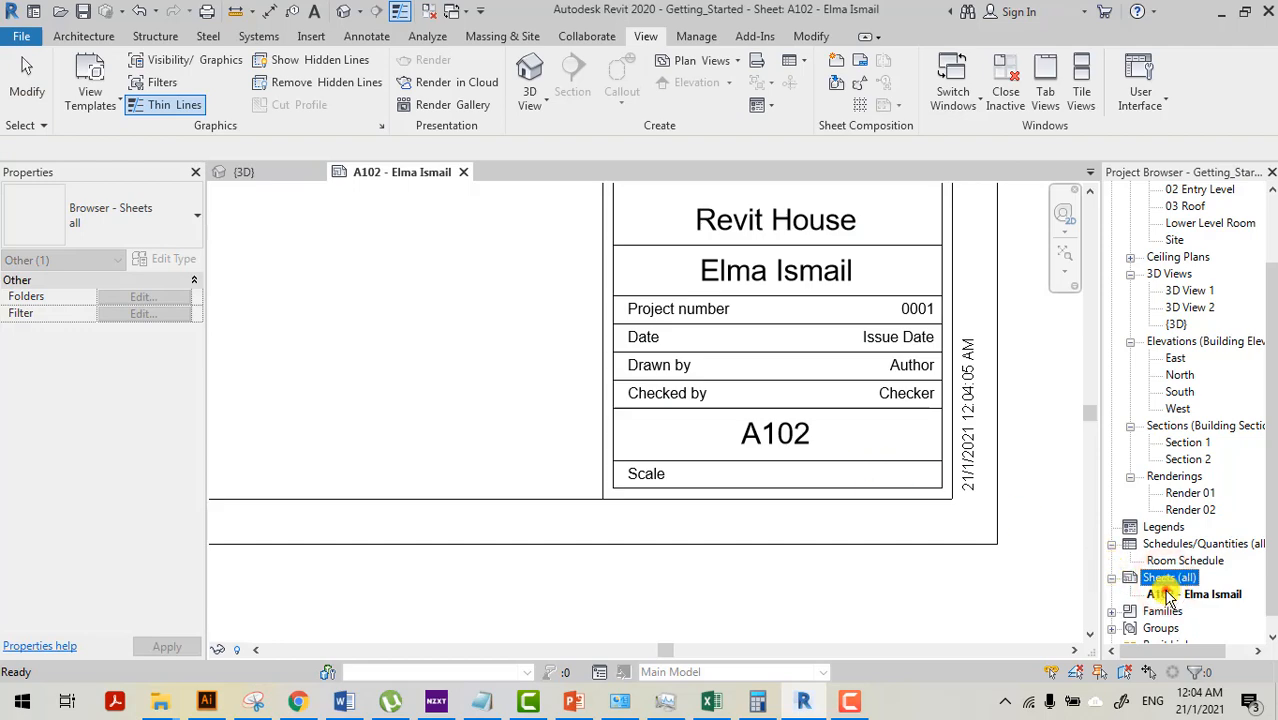
left_click(1166, 596)
right_click(1166, 596)
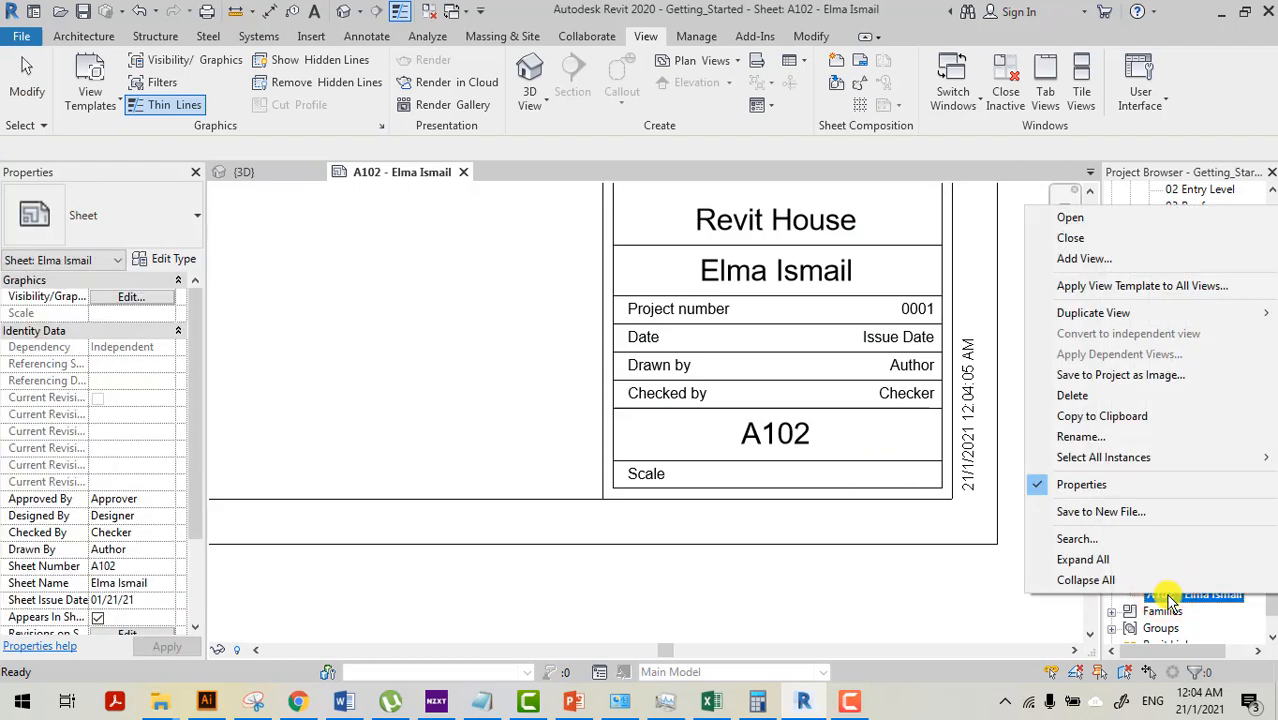
left_click(1095, 440)
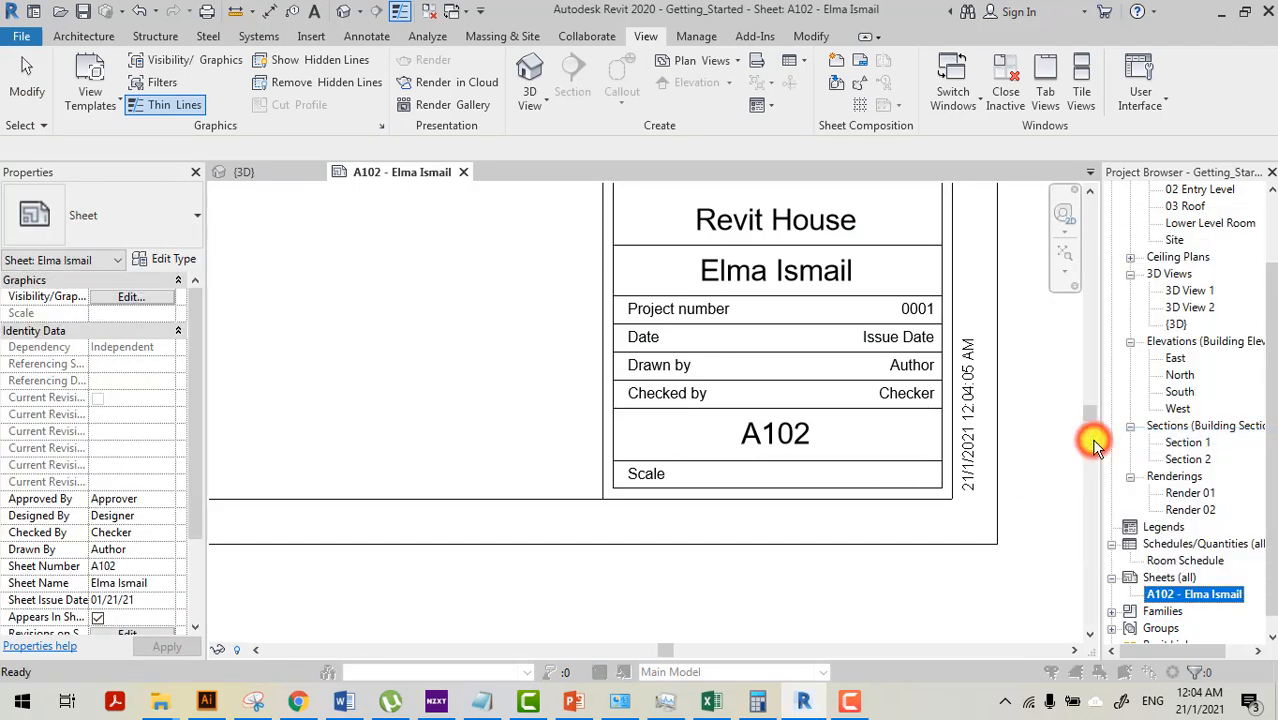
left_click(569, 314)
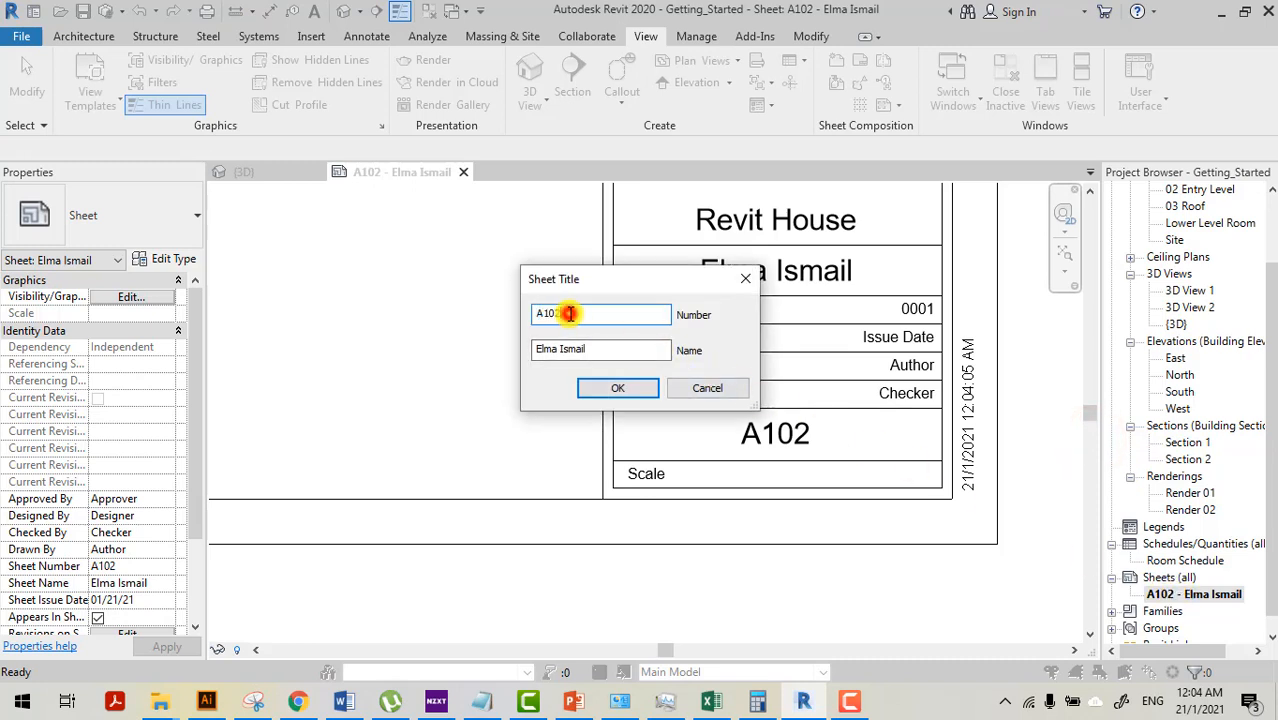
key("BackSpace")
type("2")
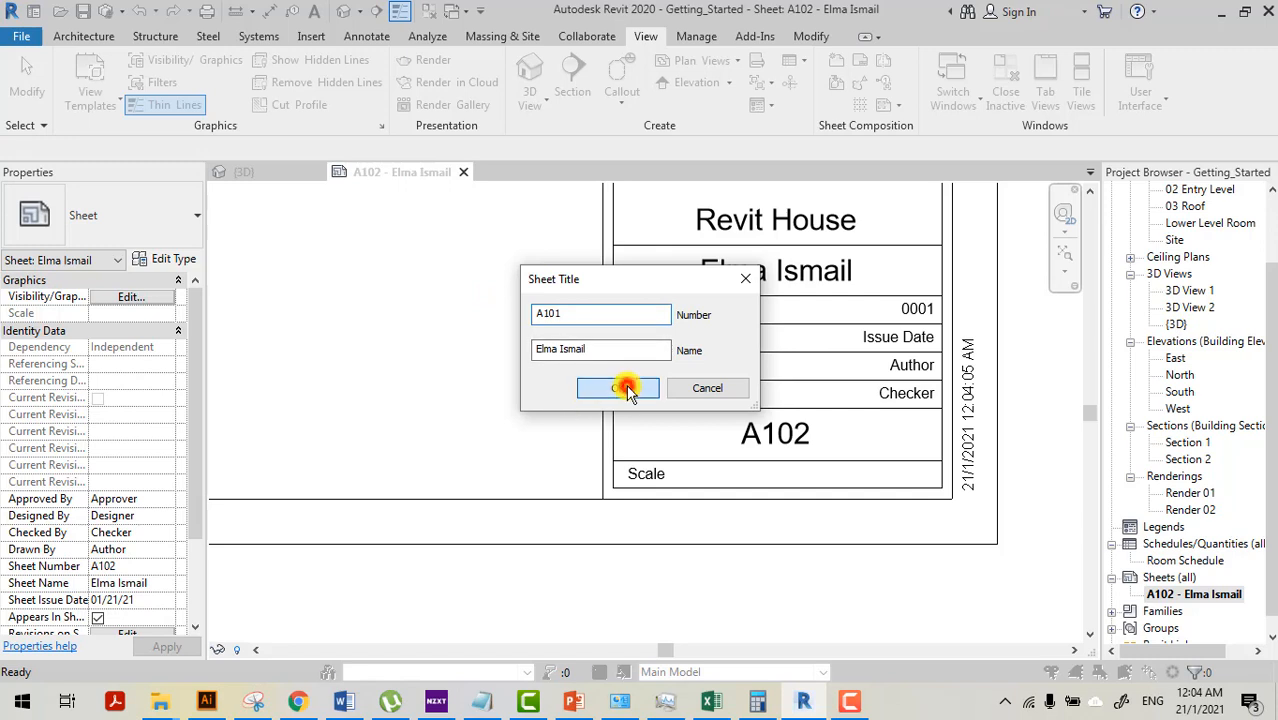
left_click(620, 390)
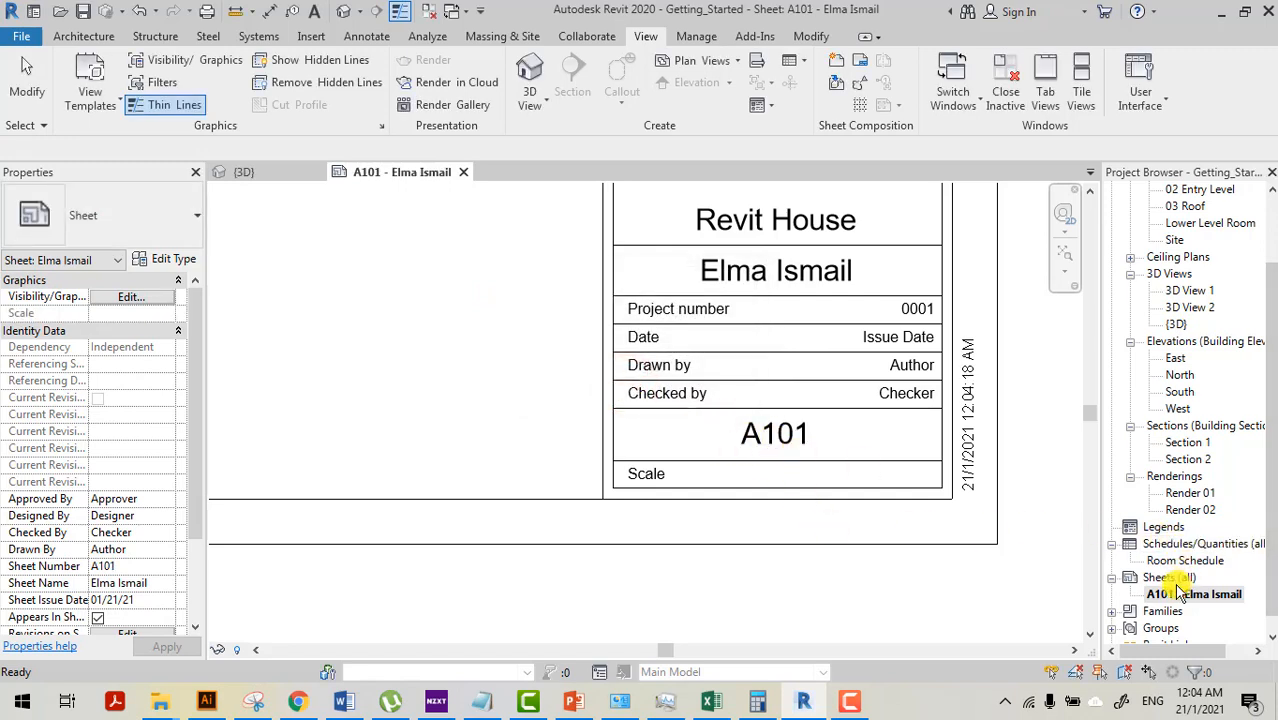
- Open the A2 metric title block family for editing and delete its UiTM logo image
scroll(837, 447, "down", 4)
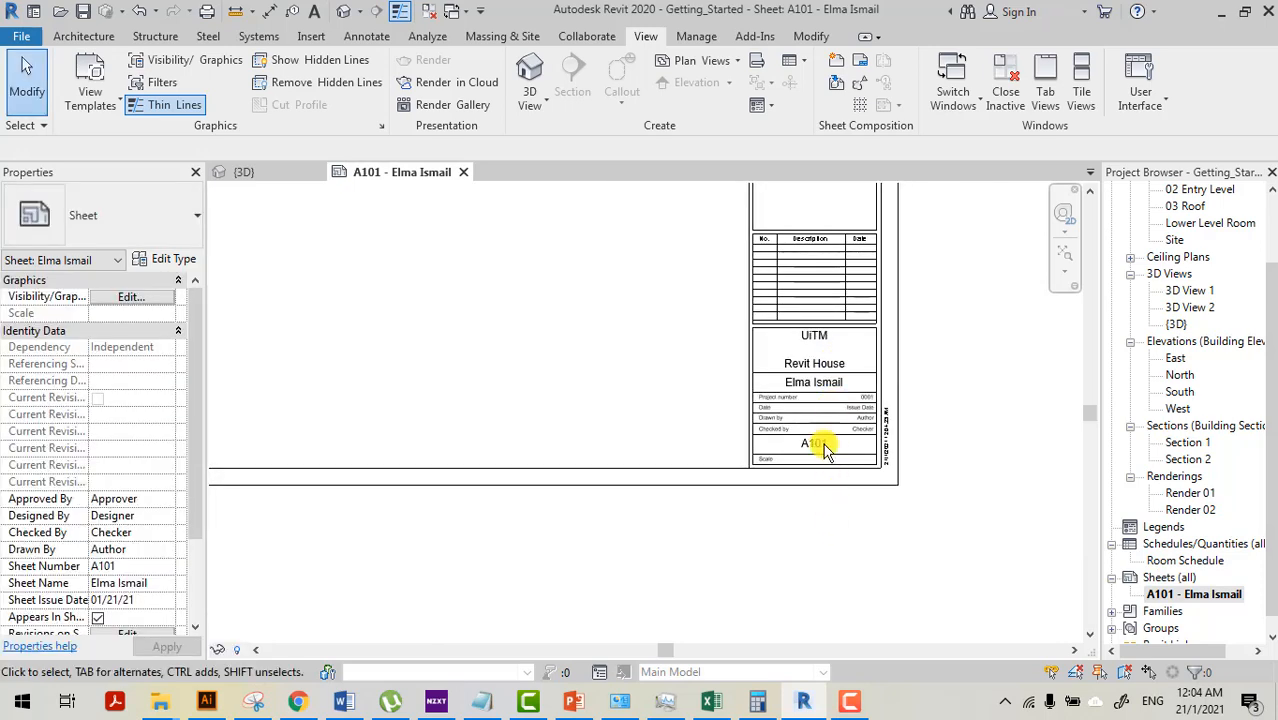
middle_click_drag(842, 430, 813, 591)
middle_click_drag(806, 382, 804, 390)
scroll(803, 300, "up", 1)
middle_click_drag(804, 270, 817, 366)
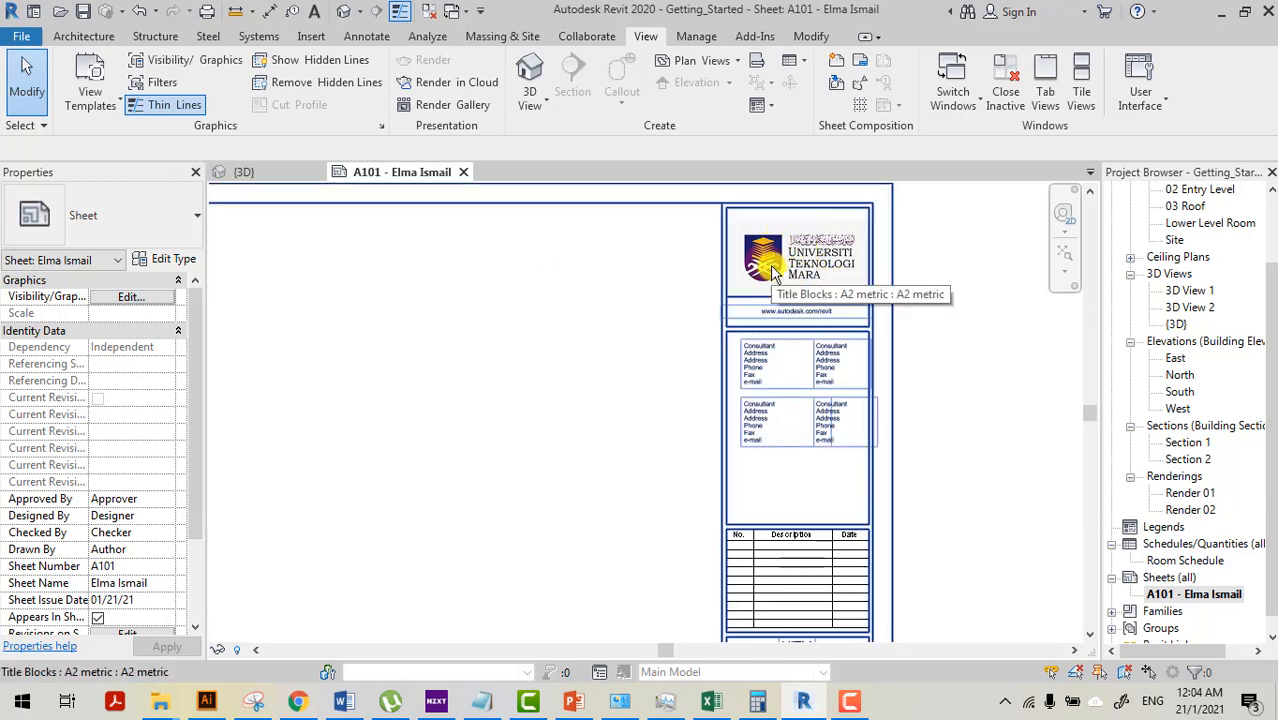
left_click(792, 260)
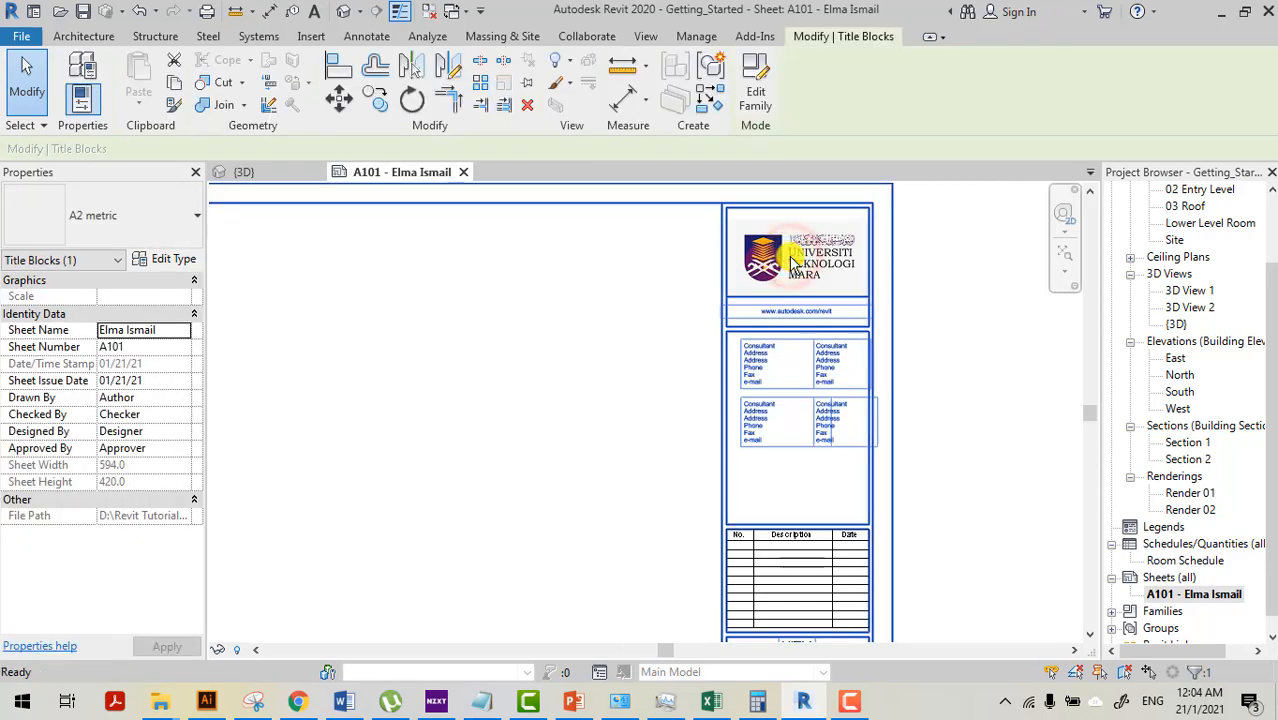
double_click(793, 262)
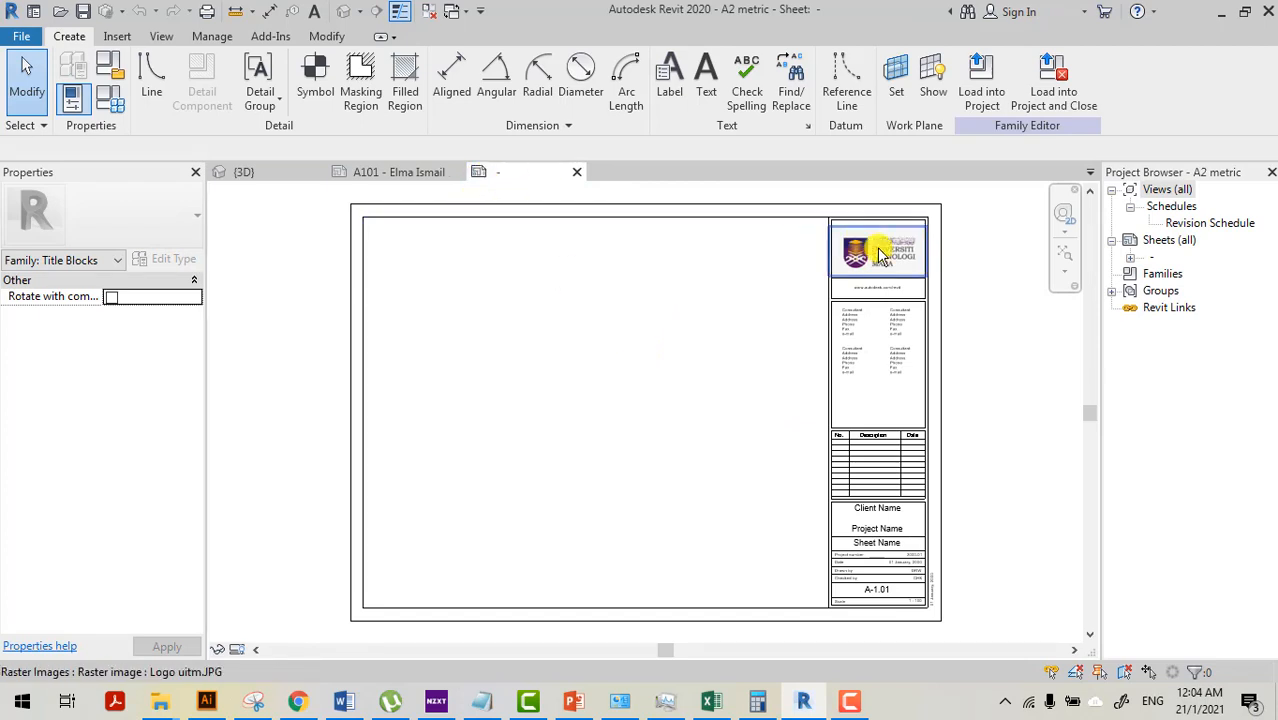
left_click(879, 255)
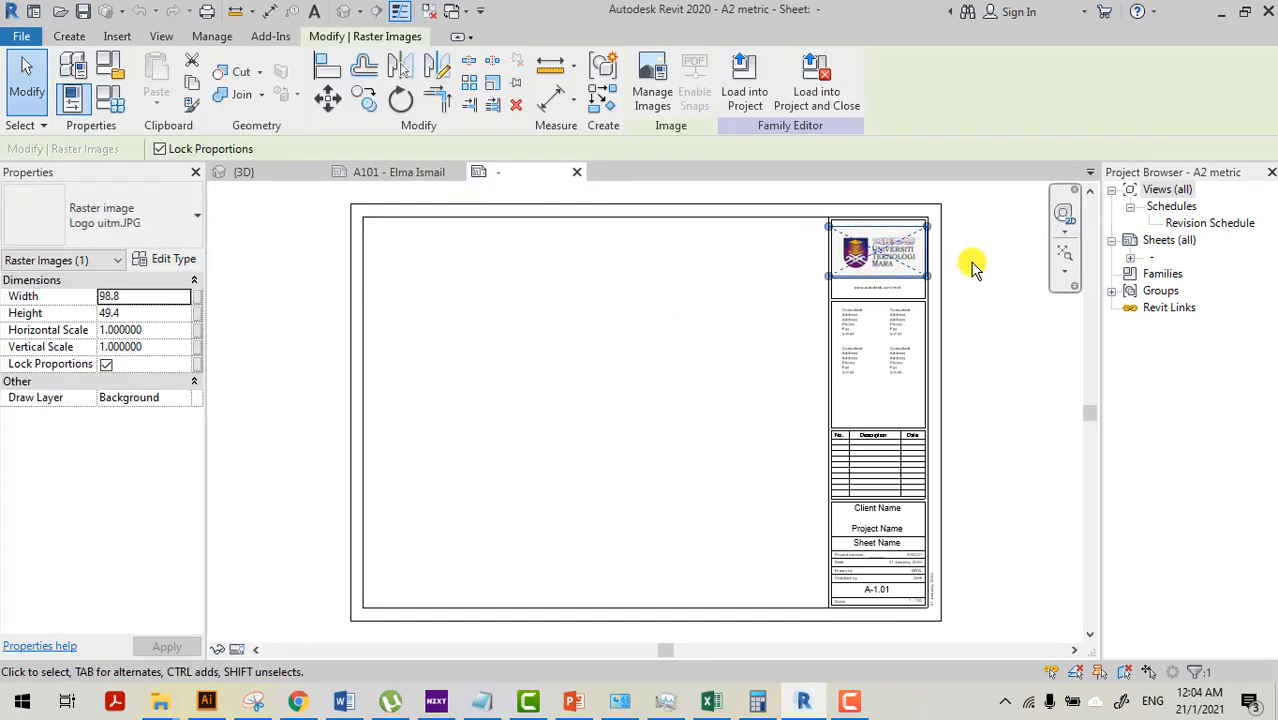
key("Delete")
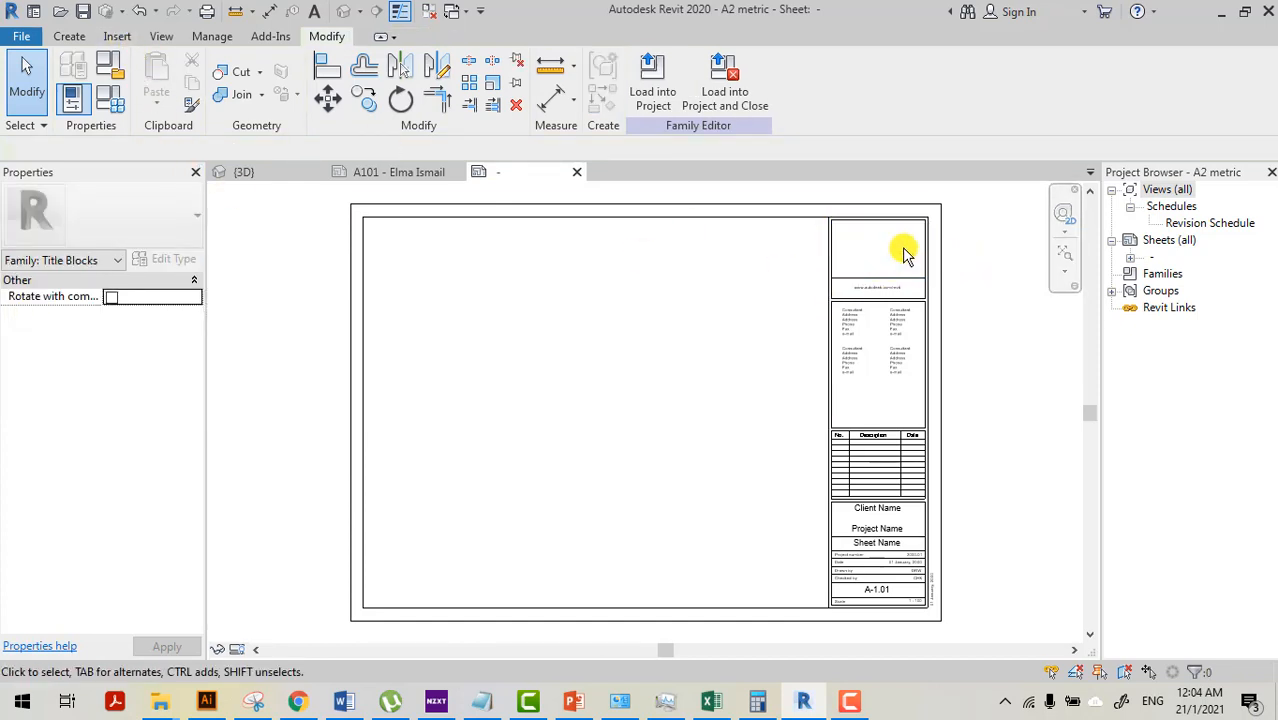
- Import the image Logo uitm.JPG from the Desktop and place it in the title block family
left_click(116, 37)
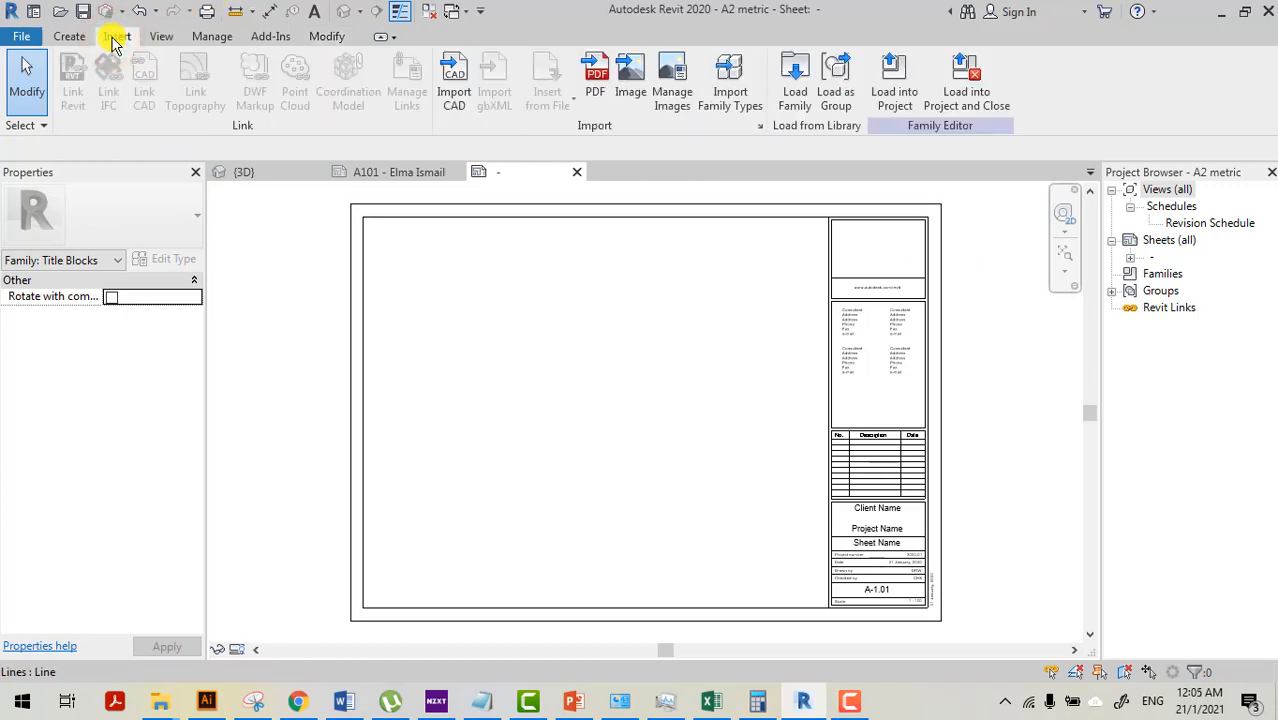
left_click(630, 90)
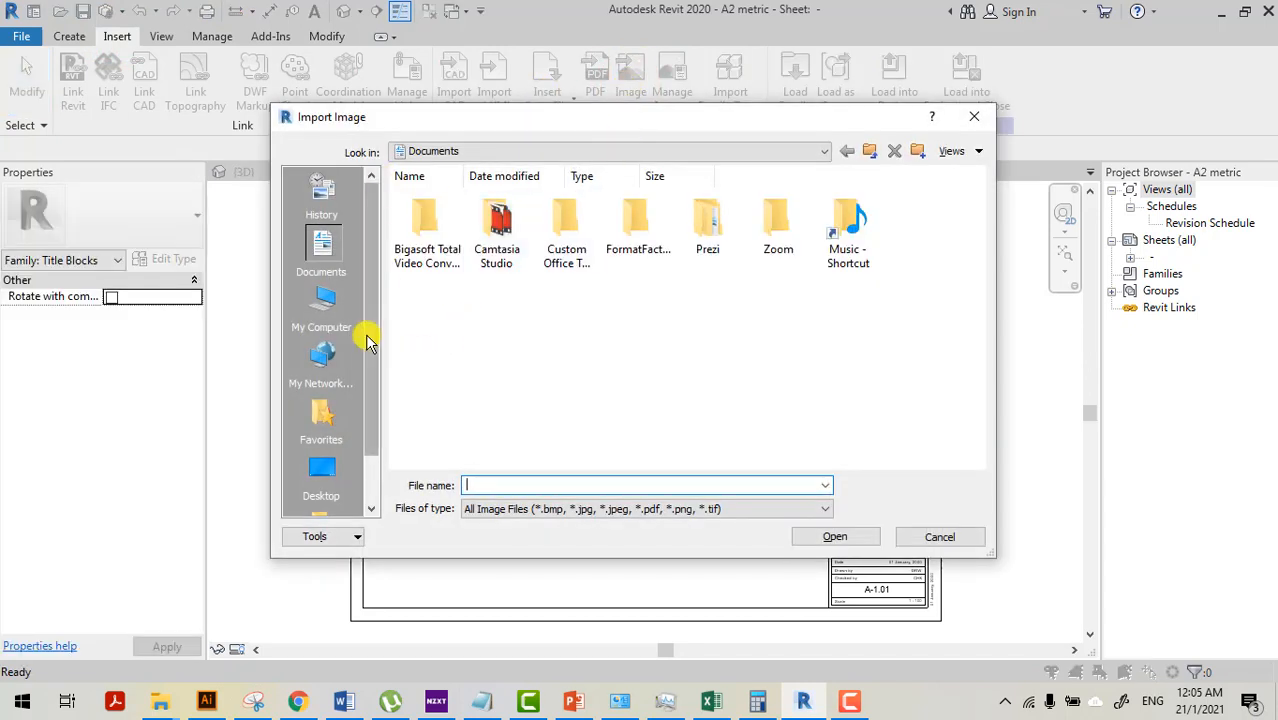
scroll(325, 430, "down", 1)
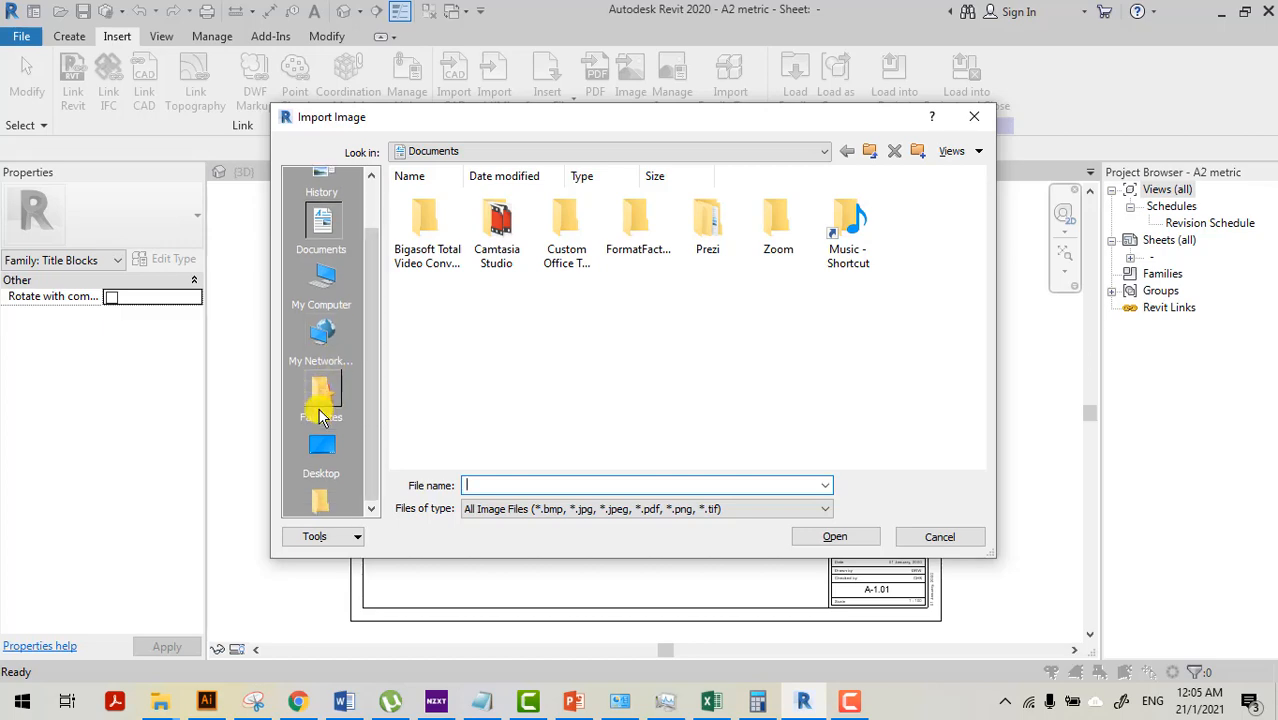
left_click(323, 437)
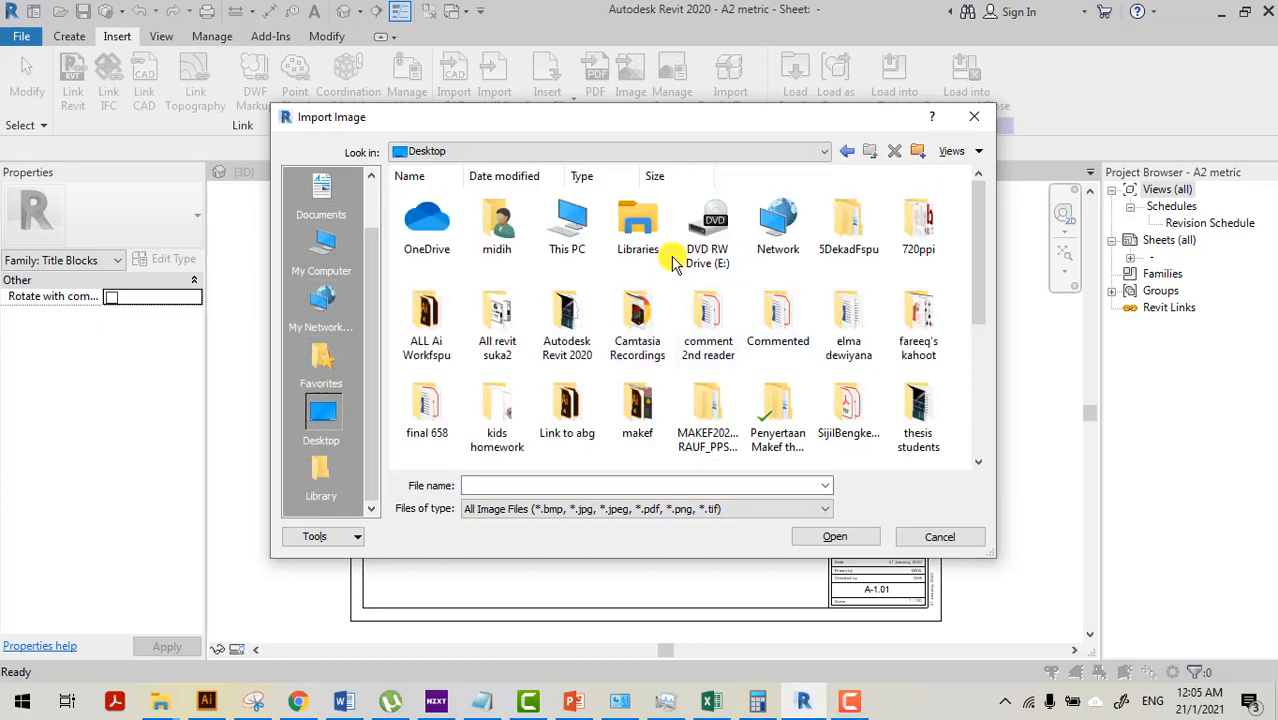
scroll(675, 262, "down", 5)
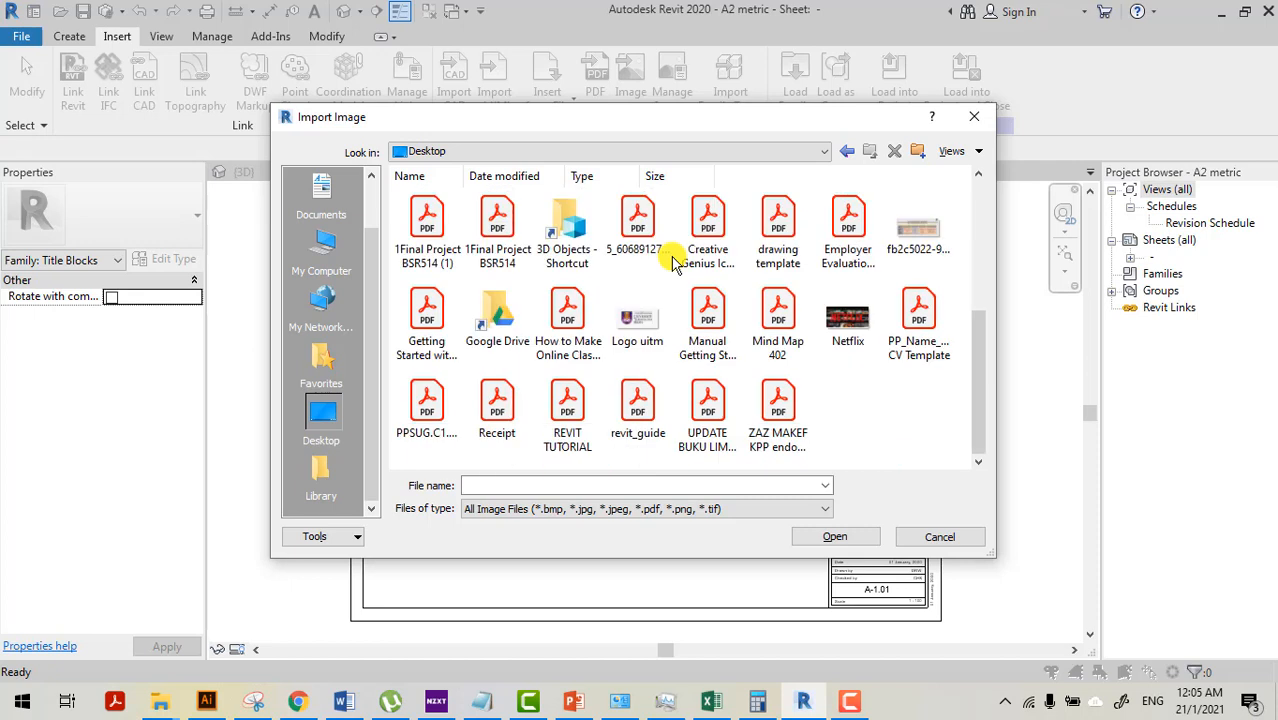
left_click(642, 320)
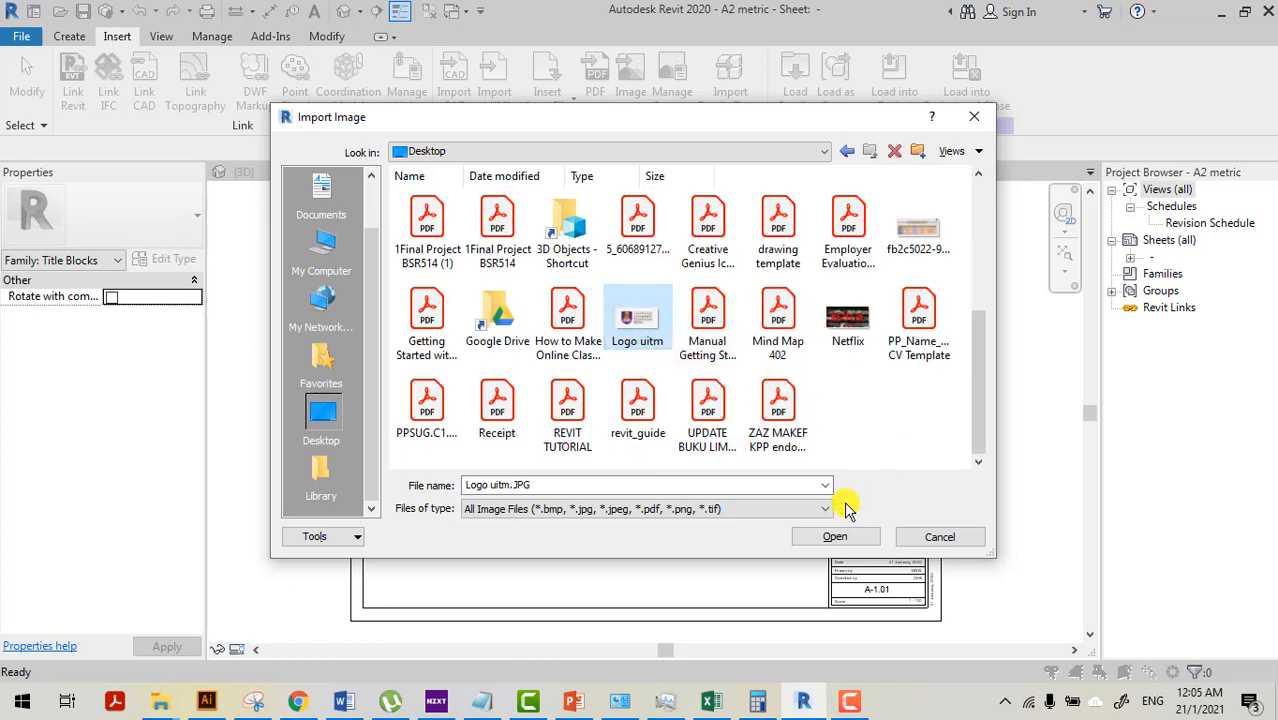
left_click(836, 537)
left_click(836, 537)
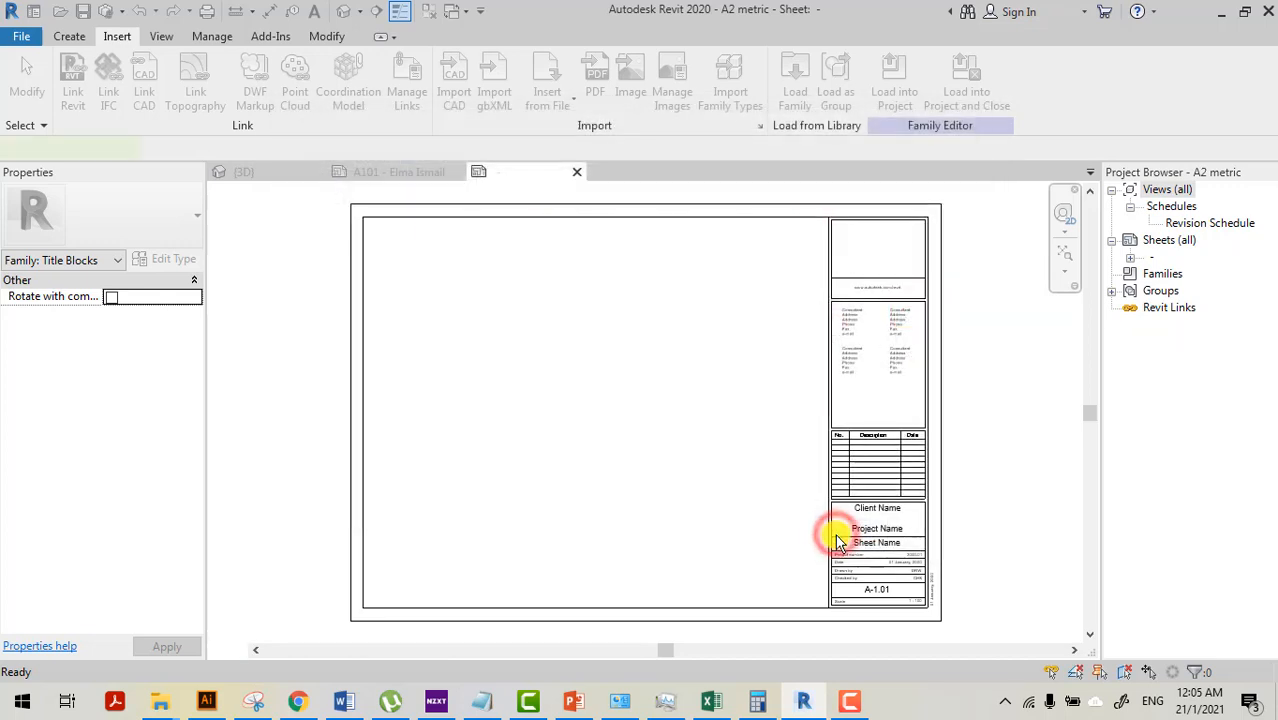
left_click(838, 538)
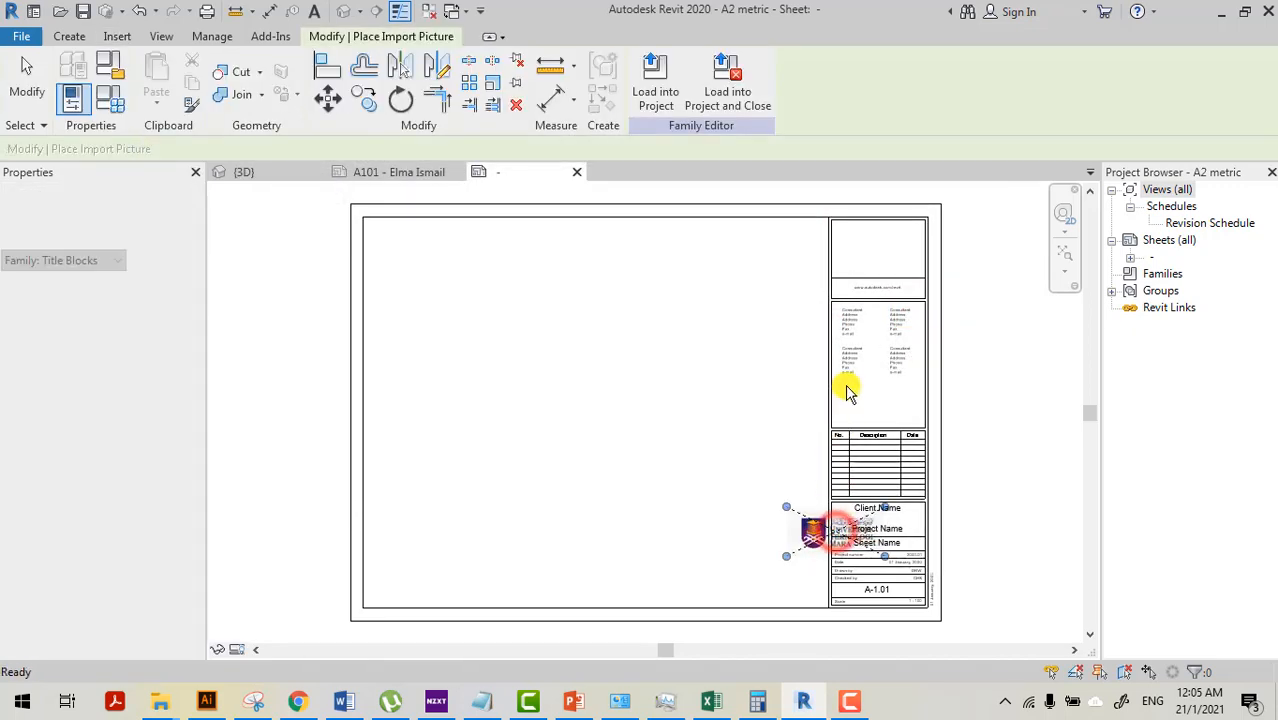
- Move the imported logo into the empty logo box above the web address in the title block
left_click(817, 531)
left_click_drag(817, 531, 860, 251)
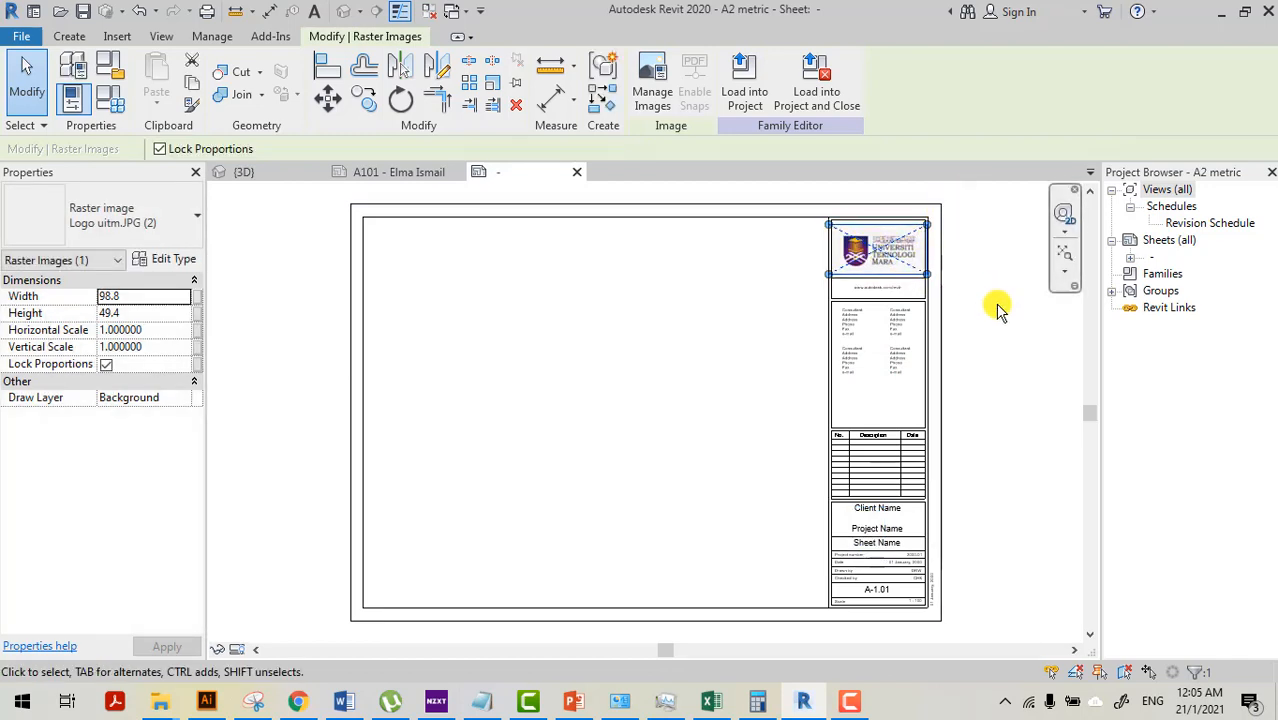
left_click(972, 329)
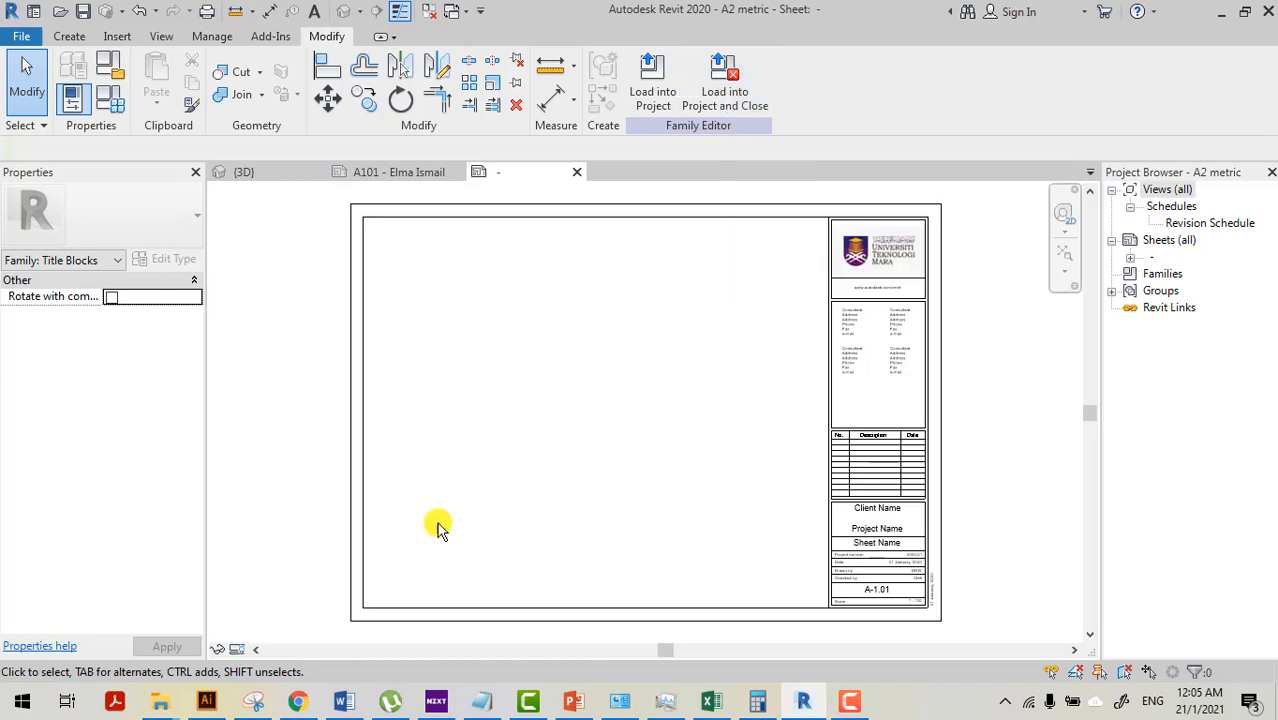
- Load the title block into the project and close it, saving over A2 metric.rfa and overwriting the existing version without its parameter values
left_click(727, 100)
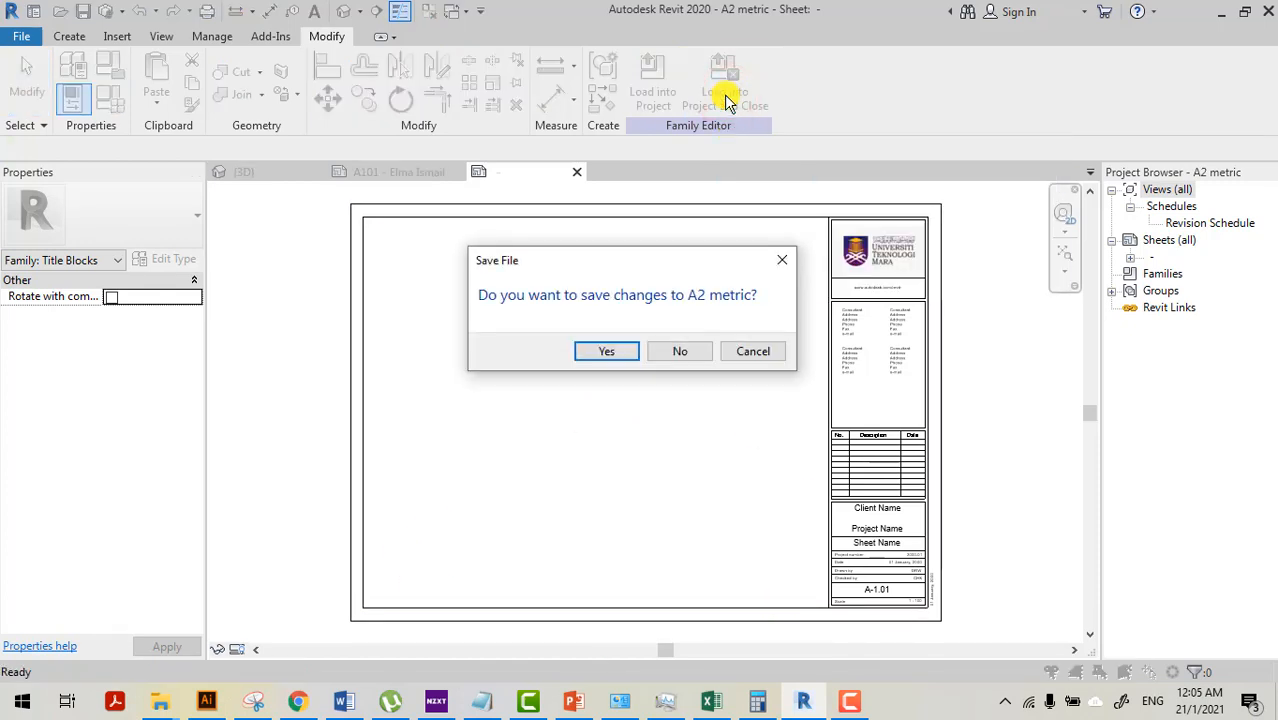
left_click(612, 351)
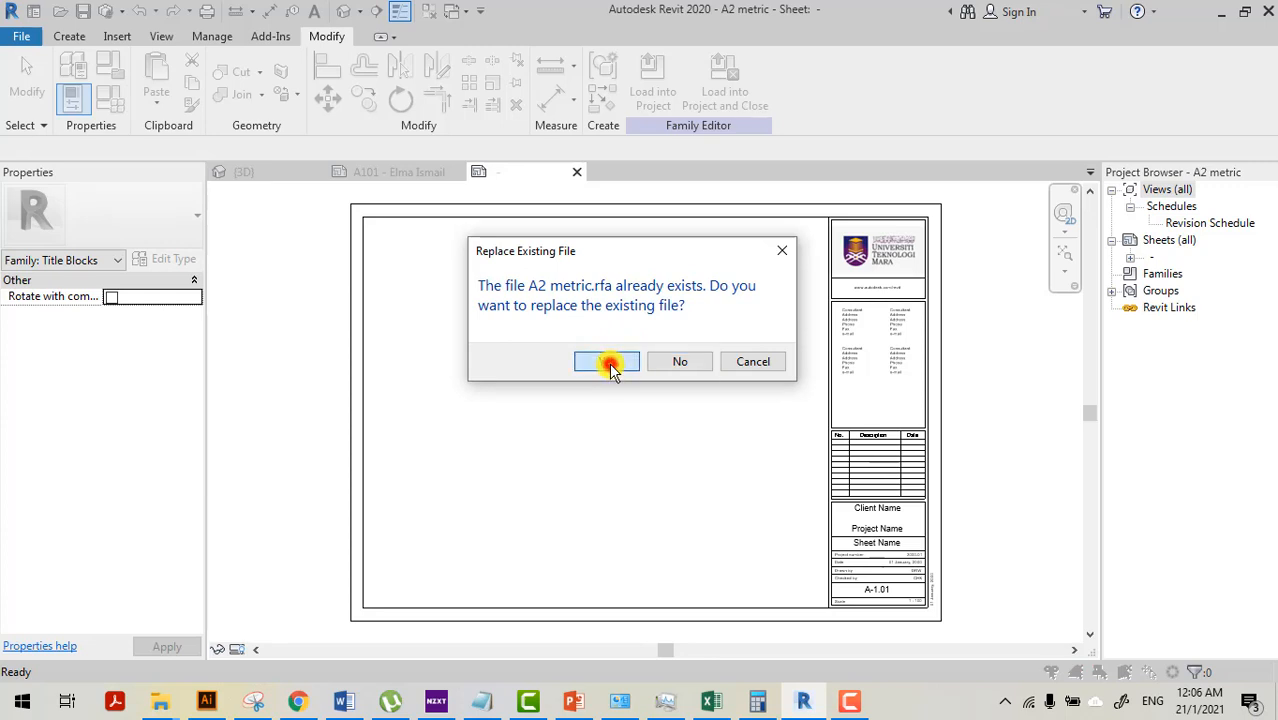
left_click(610, 366)
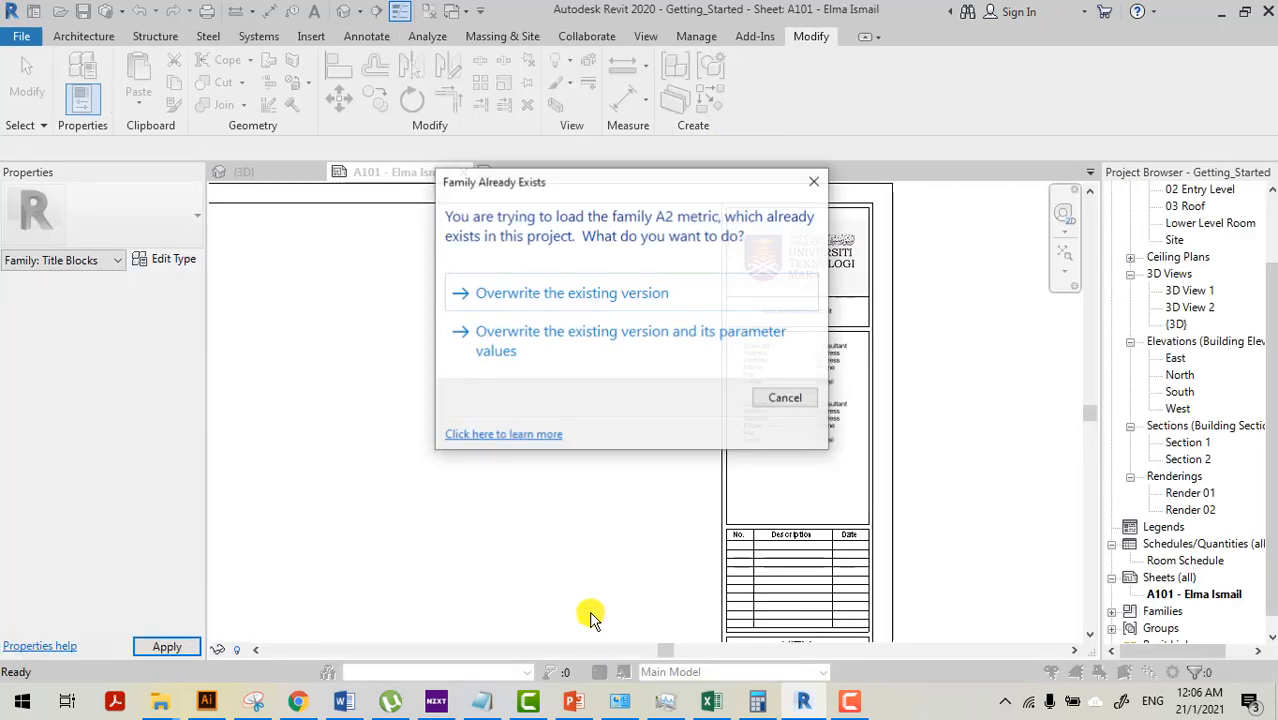
left_click(650, 294)
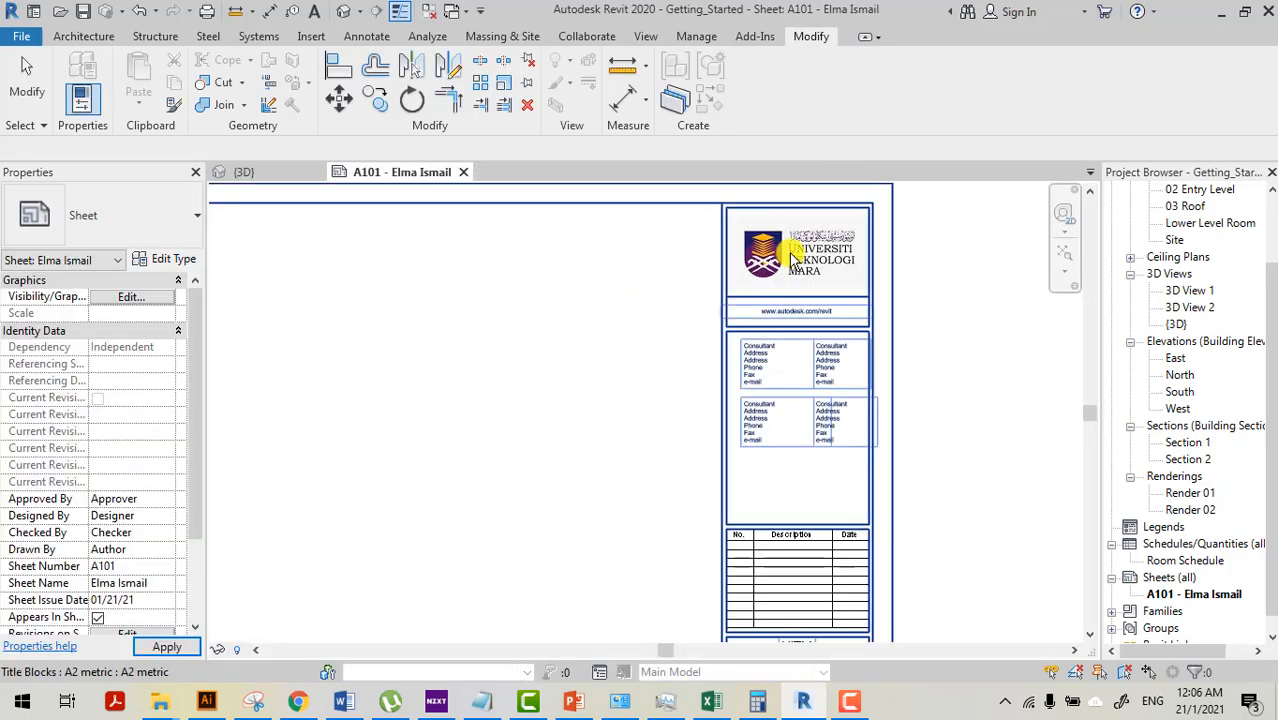
- Place the 01 Lower Level floor plan on sheet A101, in the upper-left part of the drawing area
scroll(679, 434, "down", 3)
middle_click_drag(650, 461, 750, 394)
scroll(778, 326, "up", 1)
scroll(778, 320, "up", 1)
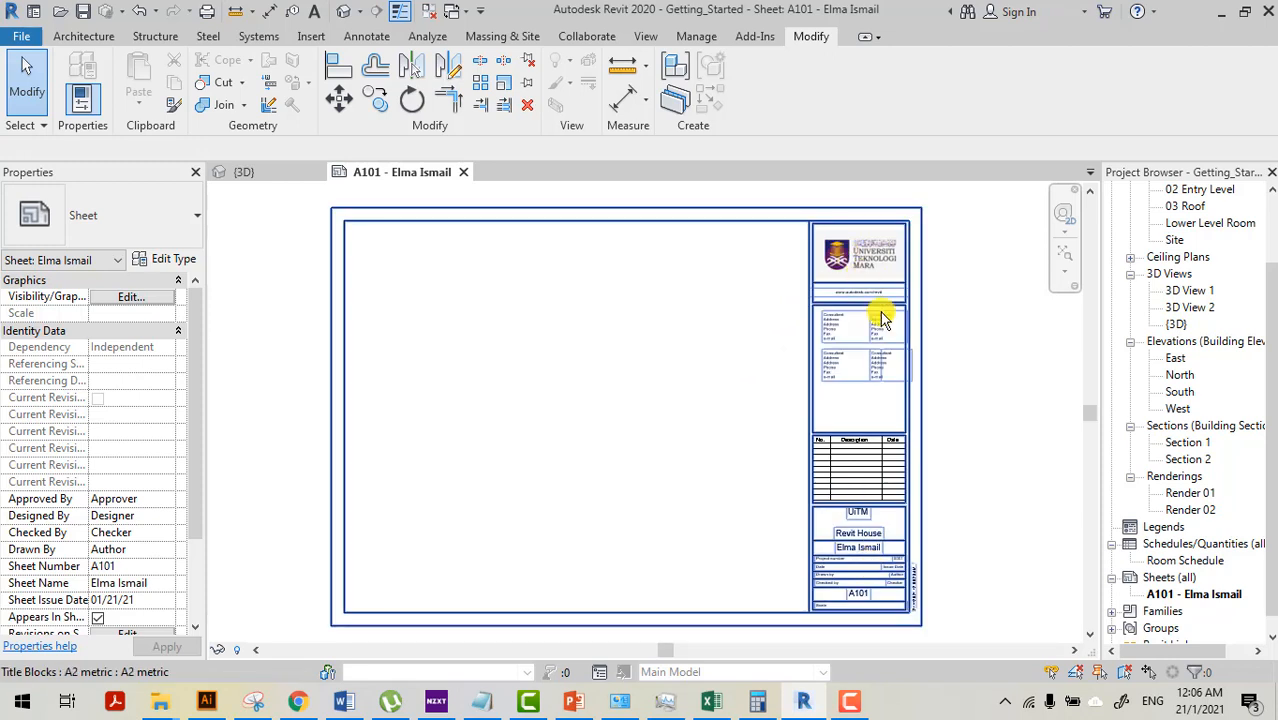
left_click(973, 443)
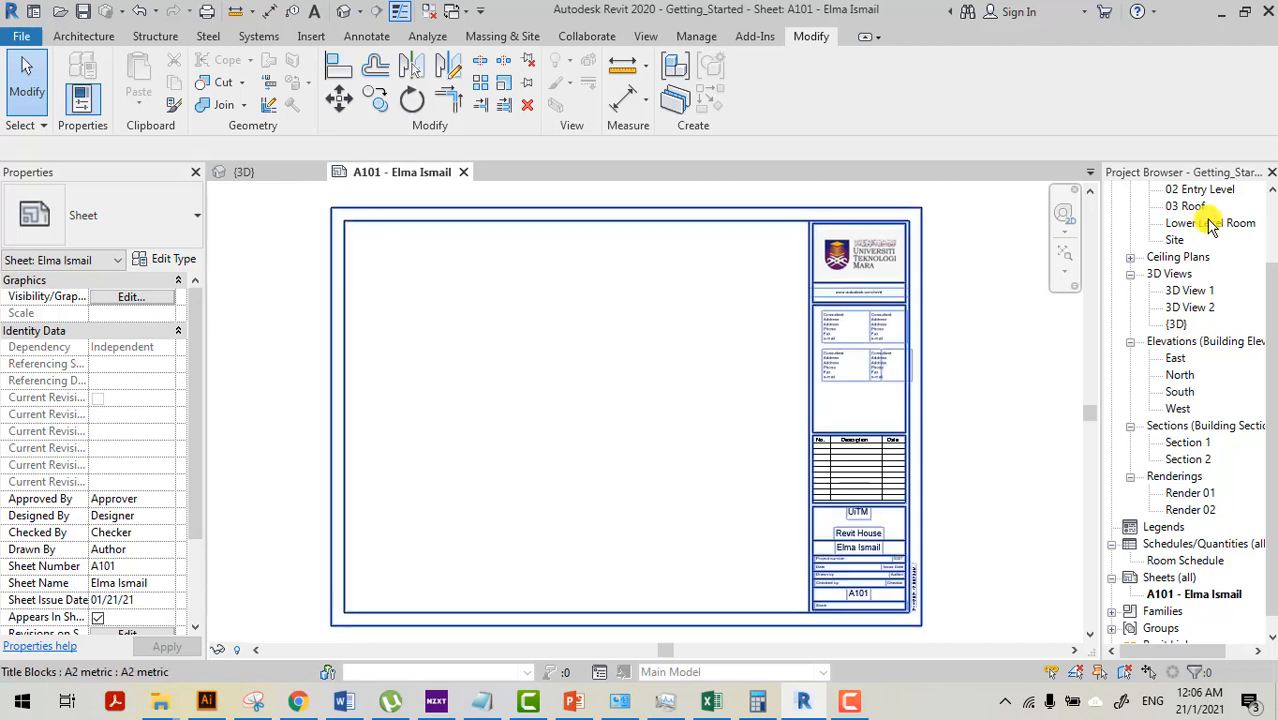
scroll(1198, 360, "up", 2)
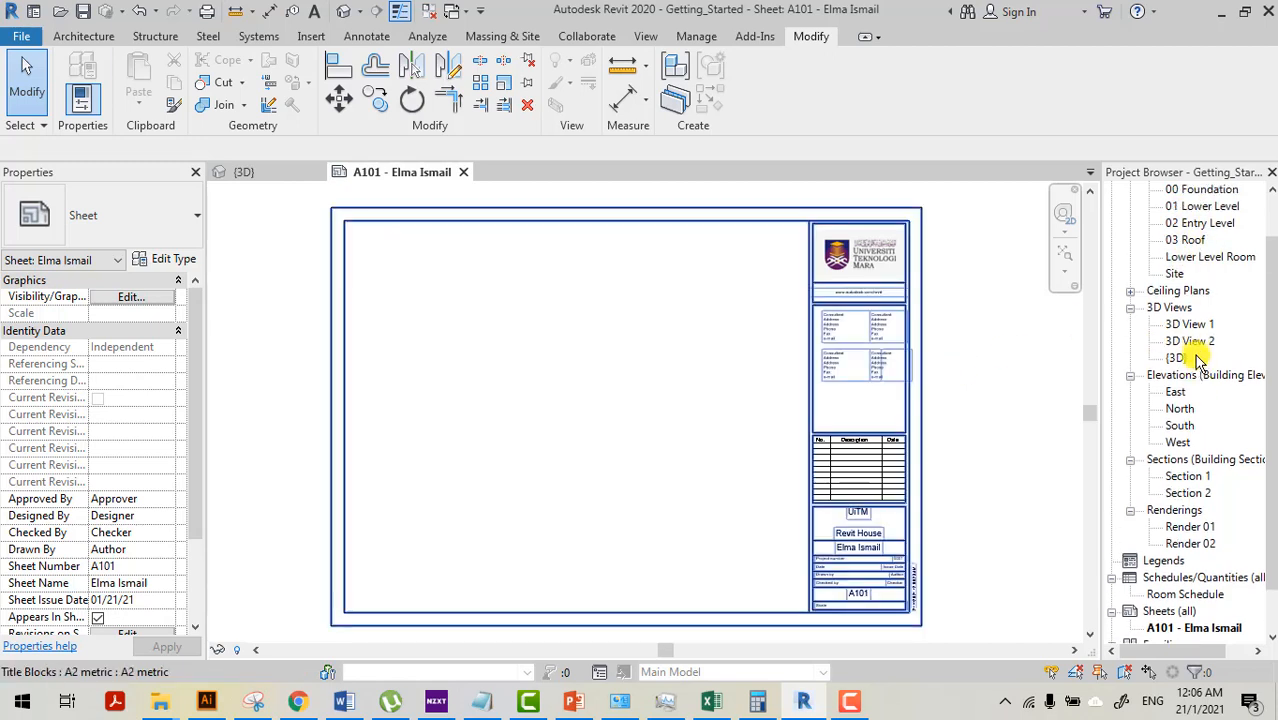
scroll(1198, 350, "up", 2)
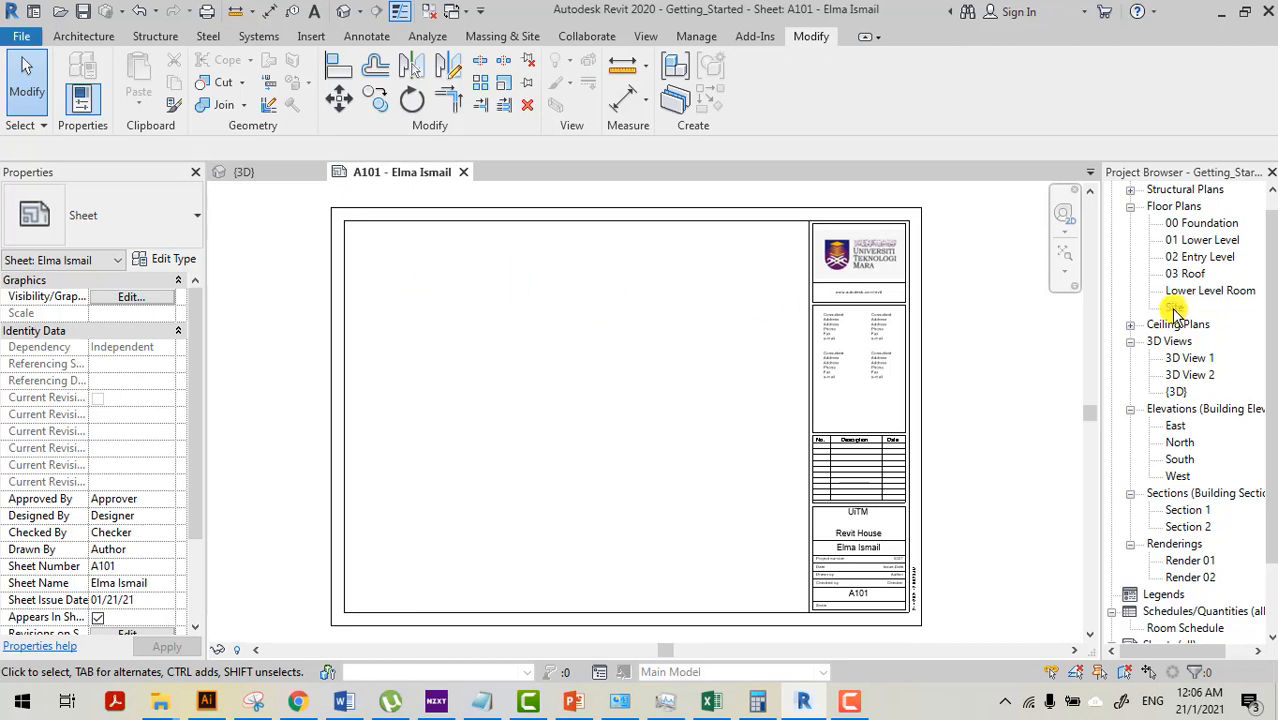
left_click(1205, 242)
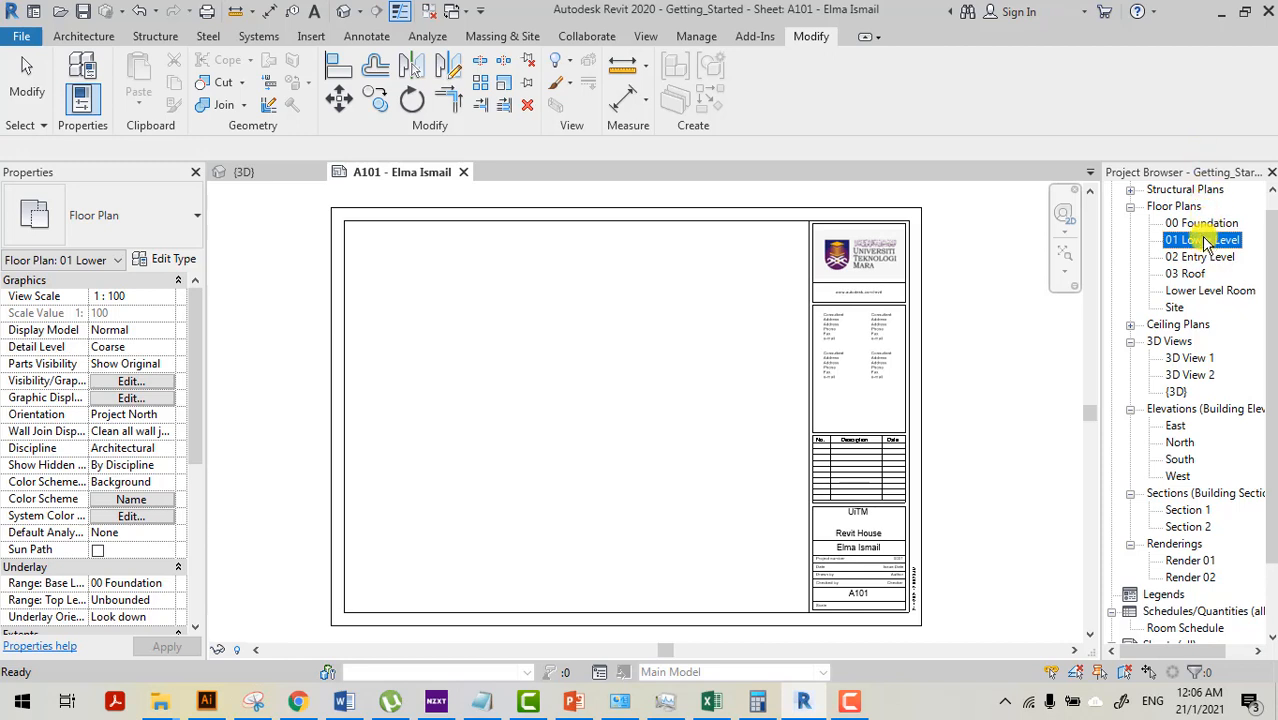
left_click_drag(1204, 239, 412, 267)
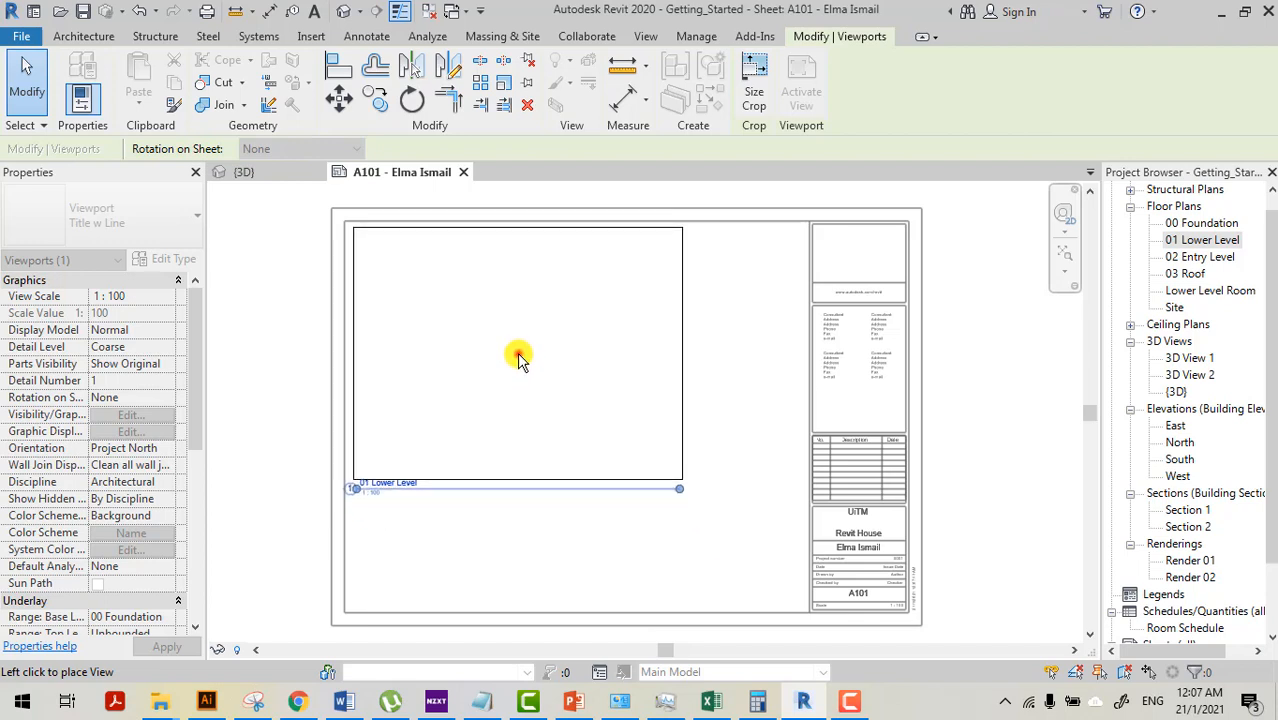
left_click(518, 357)
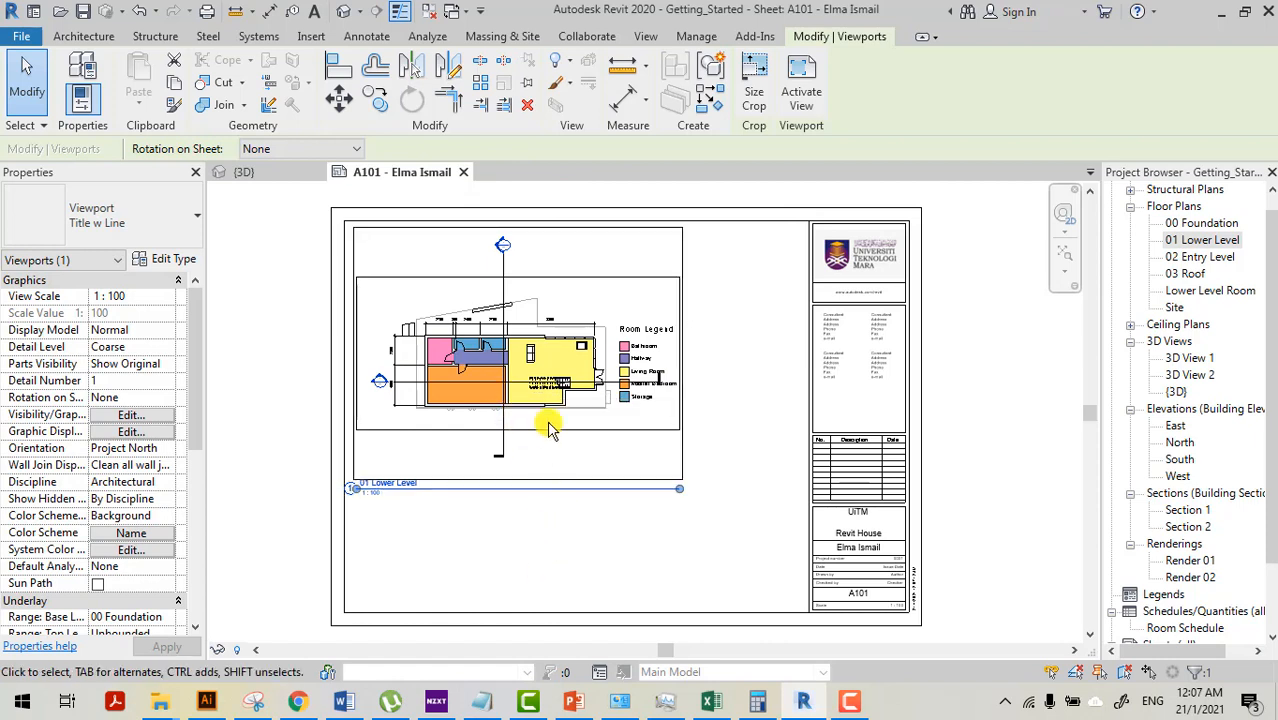
- Open the 01 Lower Level floor plan view, and hide and redisplay its crop region
double_click(1196, 241)
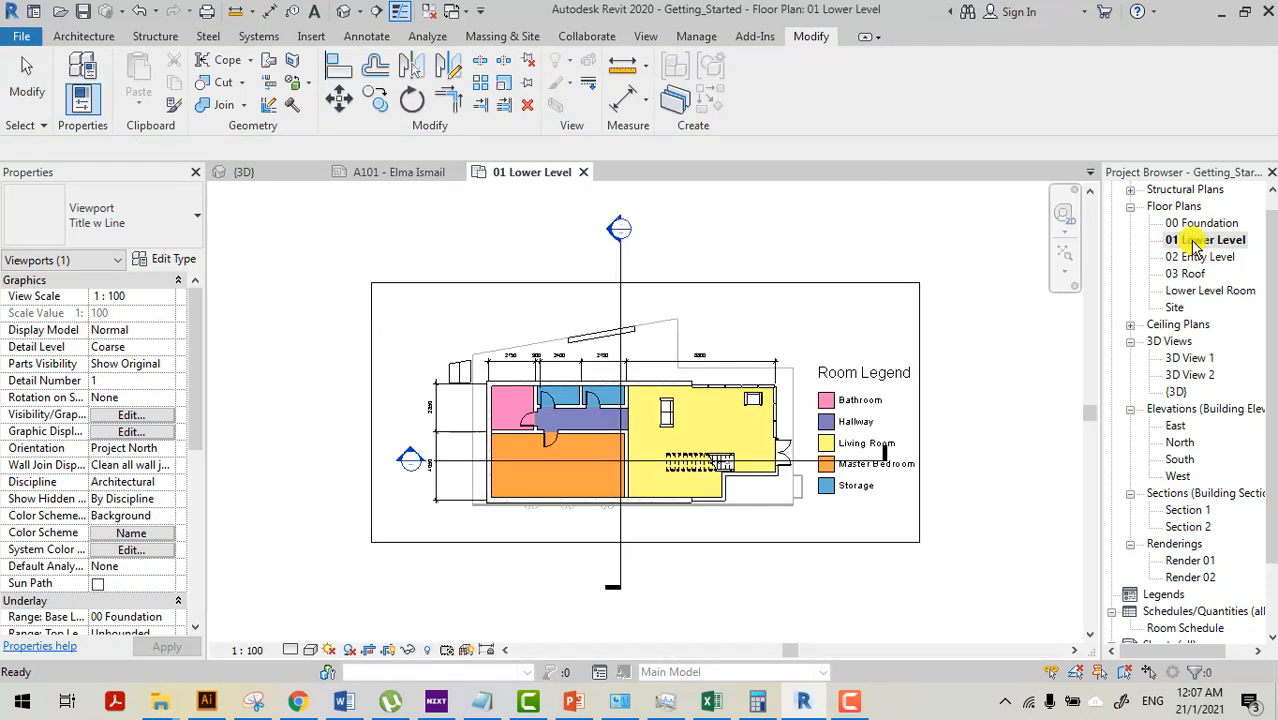
scroll(950, 394, "down", 2)
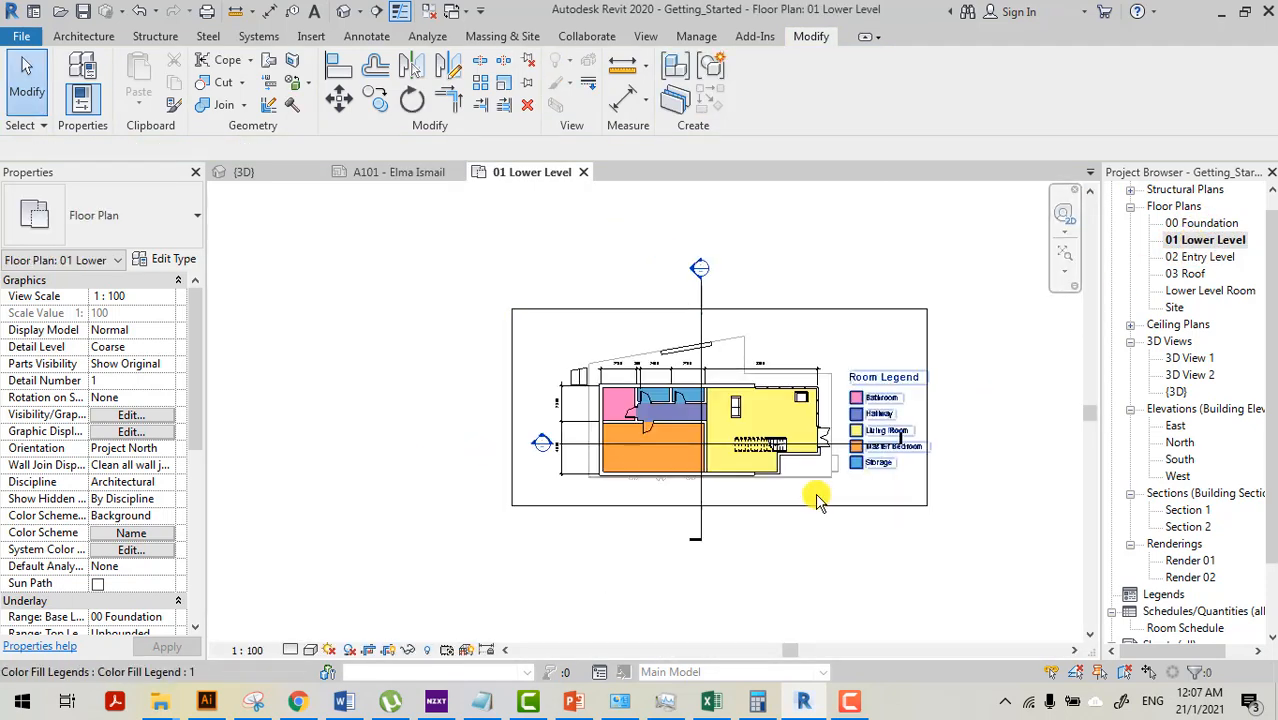
left_click(388, 651)
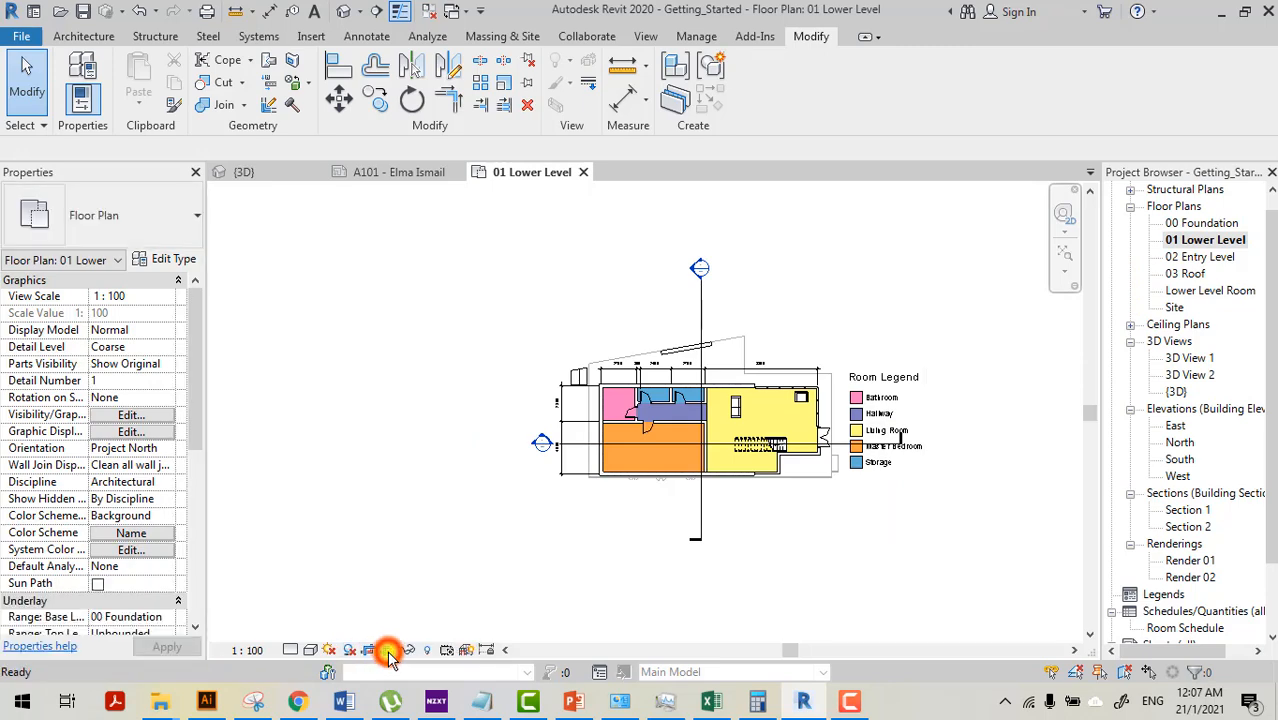
middle_click_drag(838, 471, 762, 448)
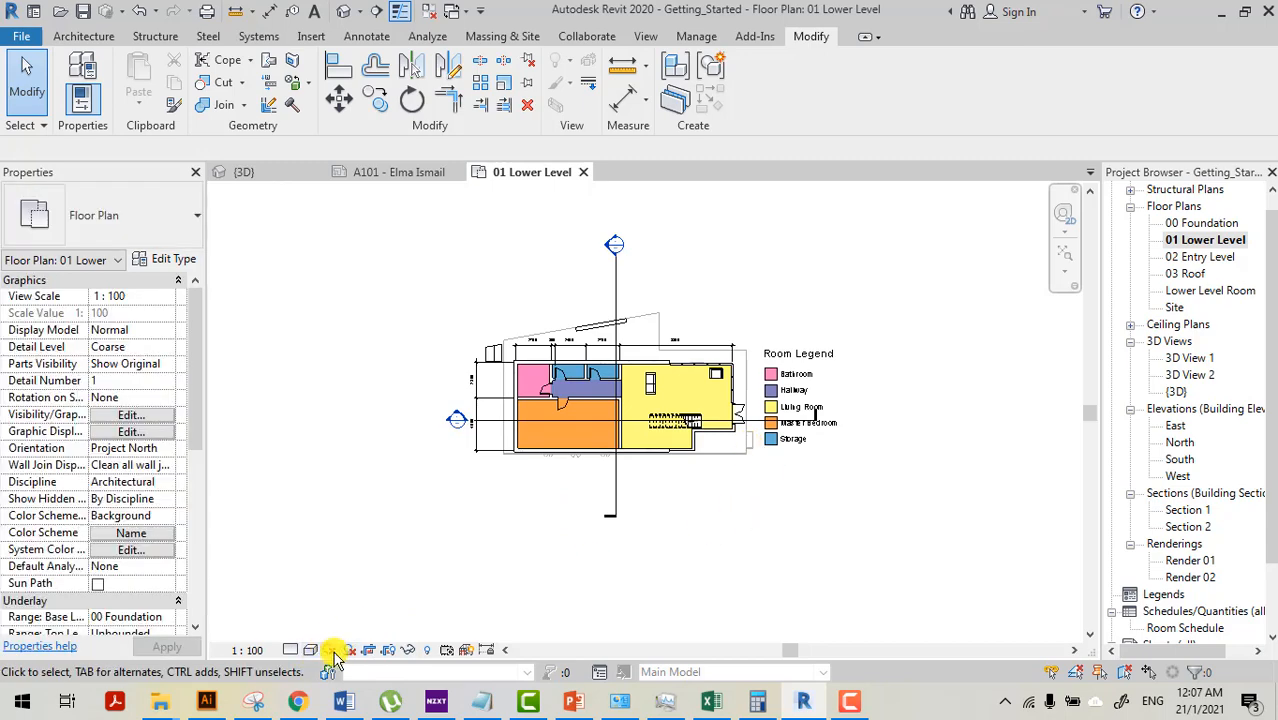
left_click(390, 650)
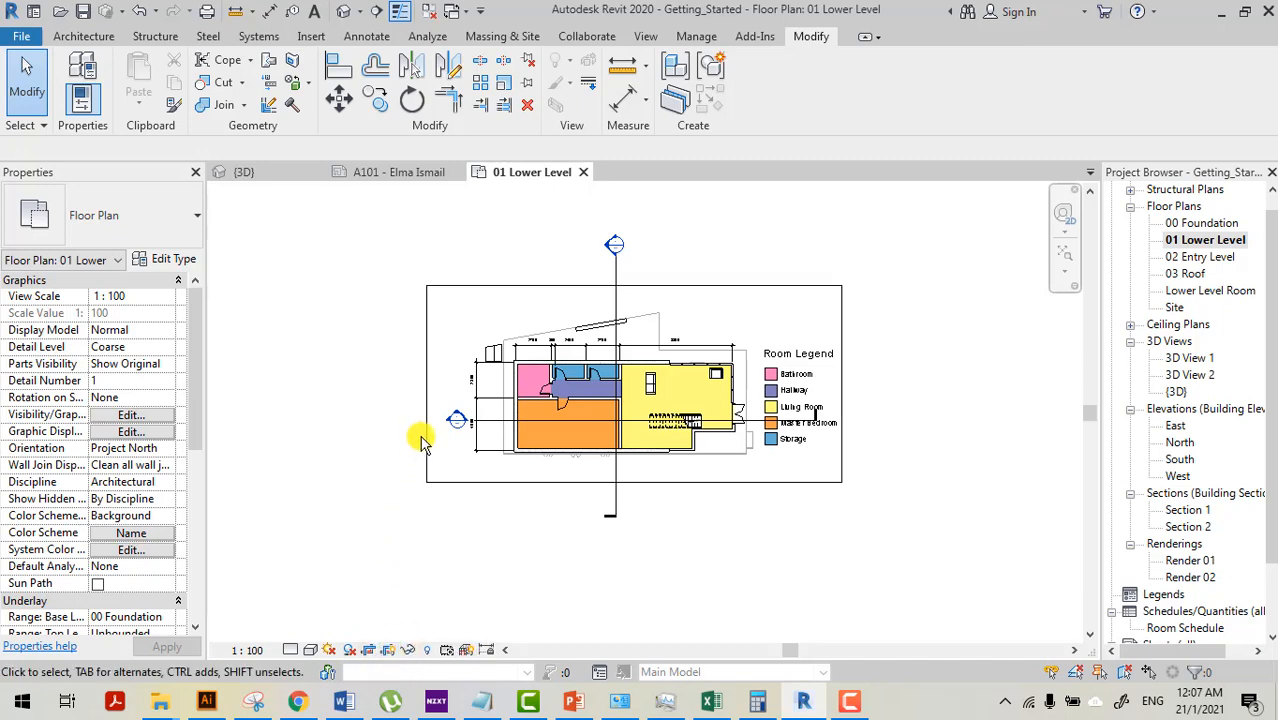
- Tighten the 01 Lower Level crop region around the plan by pulling in its lower, left and upper edges
left_click(495, 484)
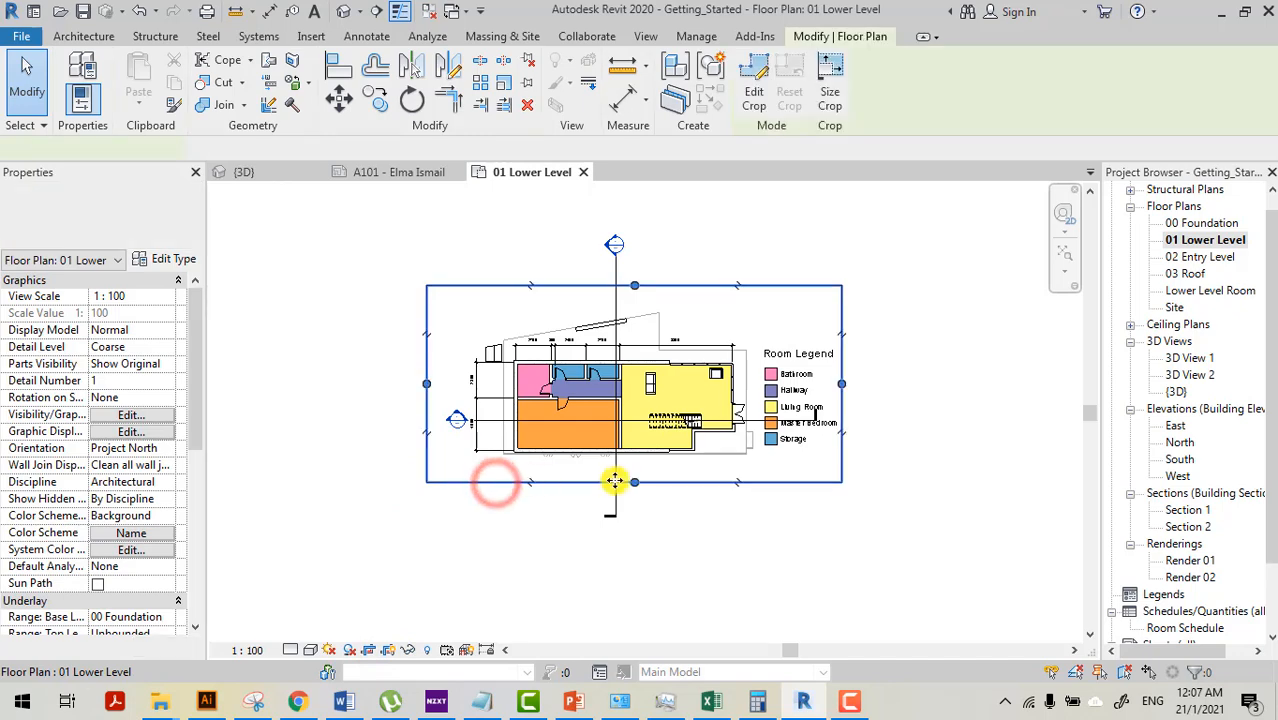
mouse_move(634, 482)
left_mouse_down()
mouse_move(630, 596)
mouse_move(634, 461)
left_mouse_up()
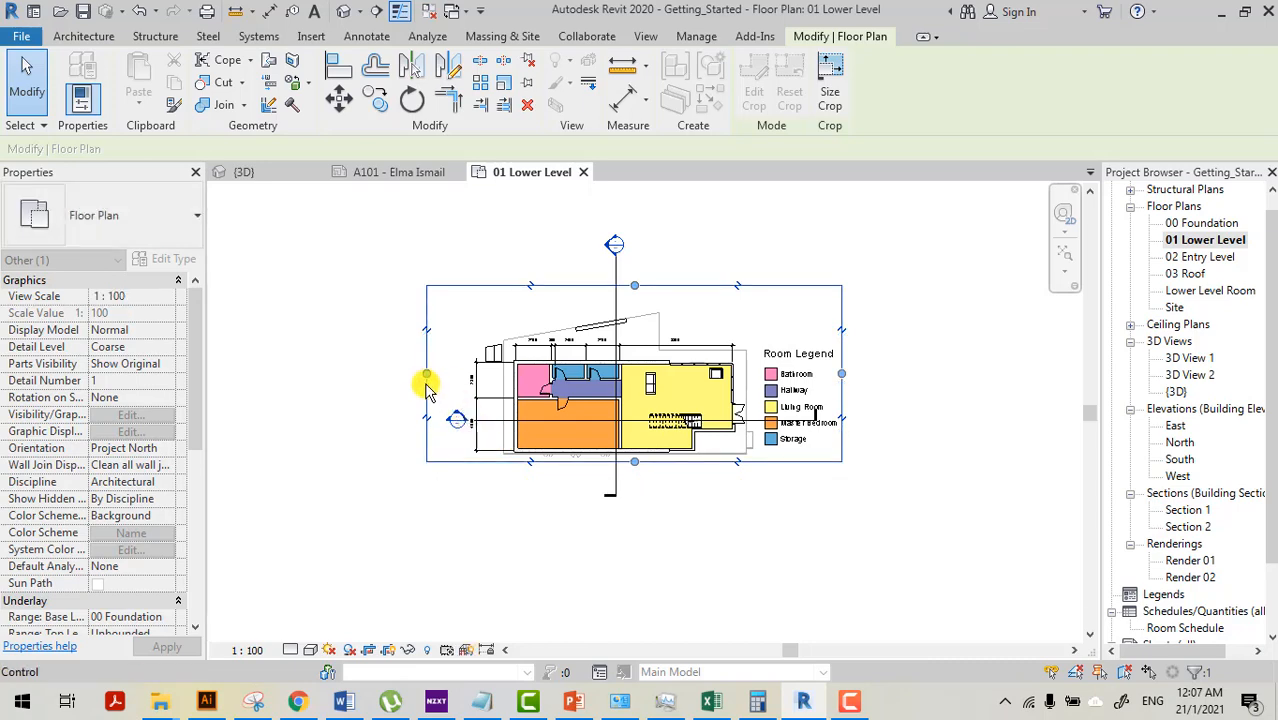
left_click_drag(427, 373, 471, 373)
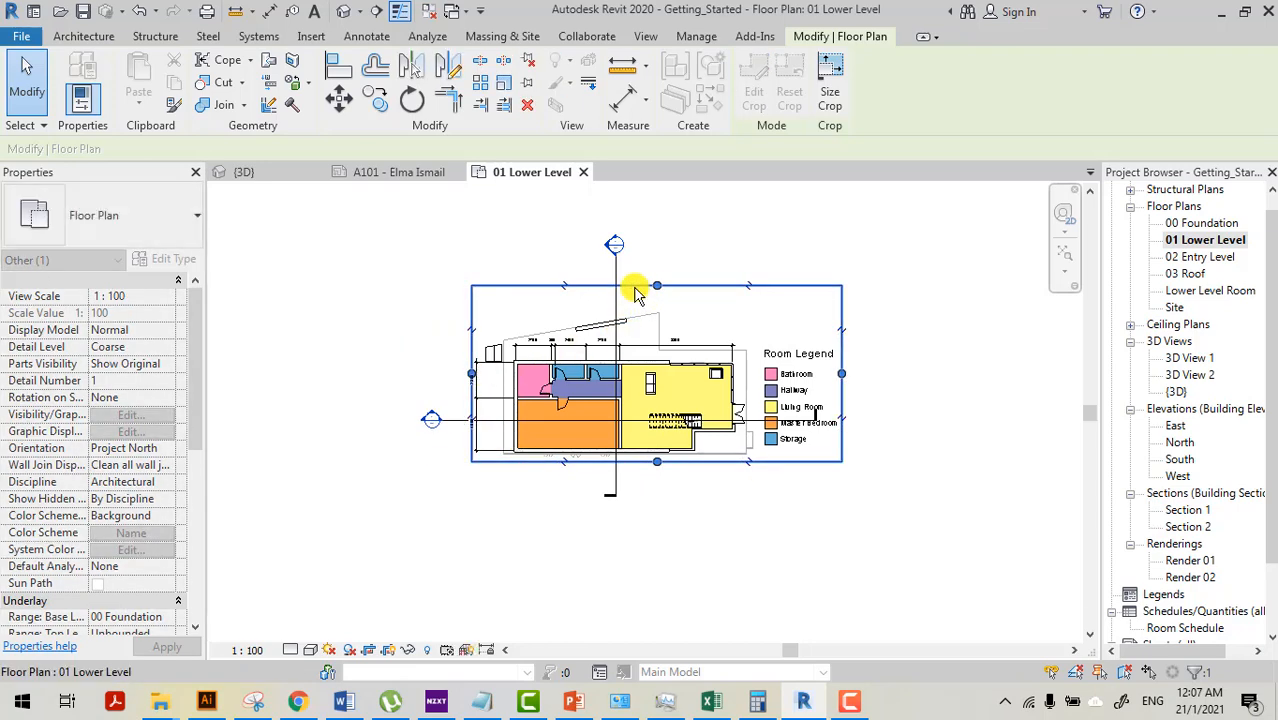
left_click_drag(655, 290, 658, 305)
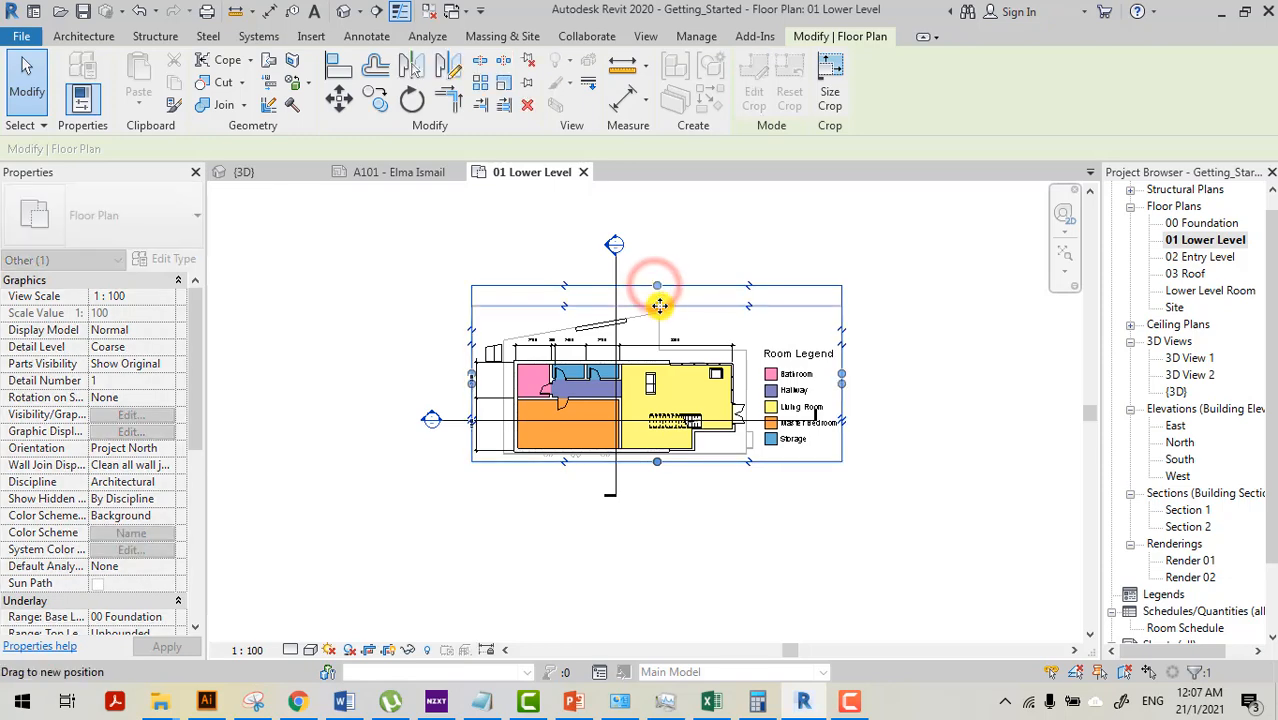
left_click(915, 408)
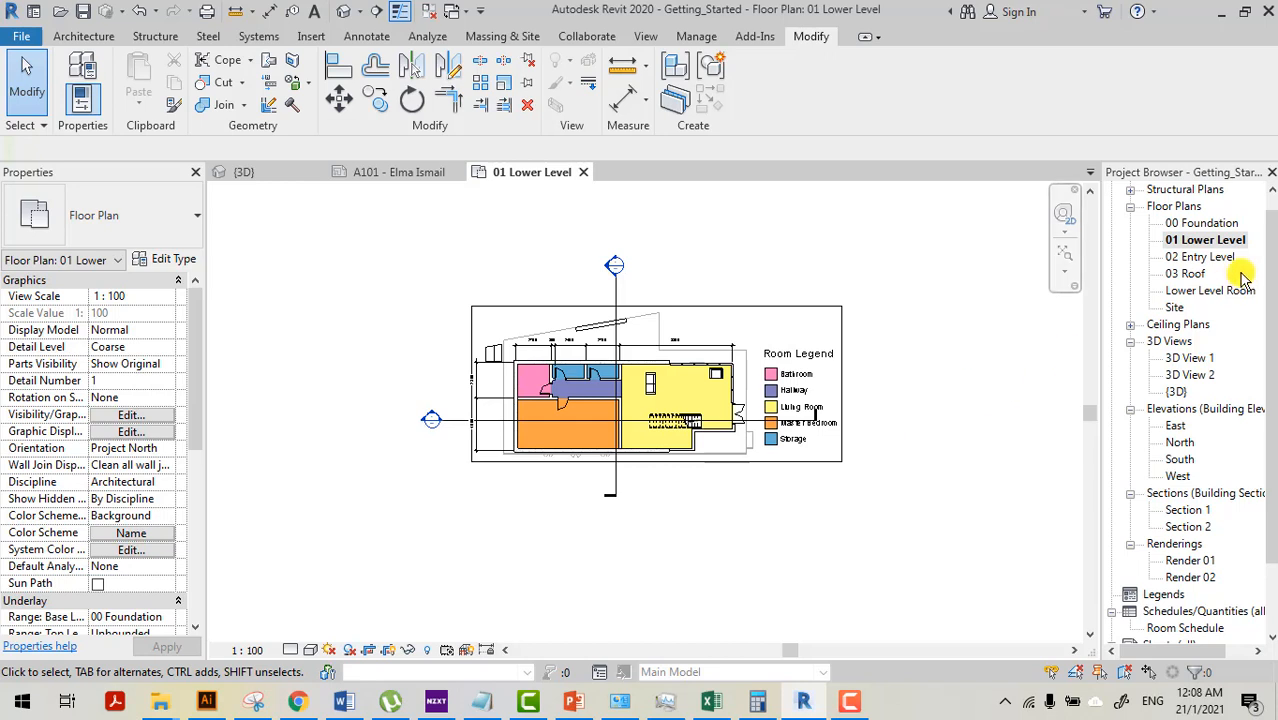
scroll(903, 490, "down", 1)
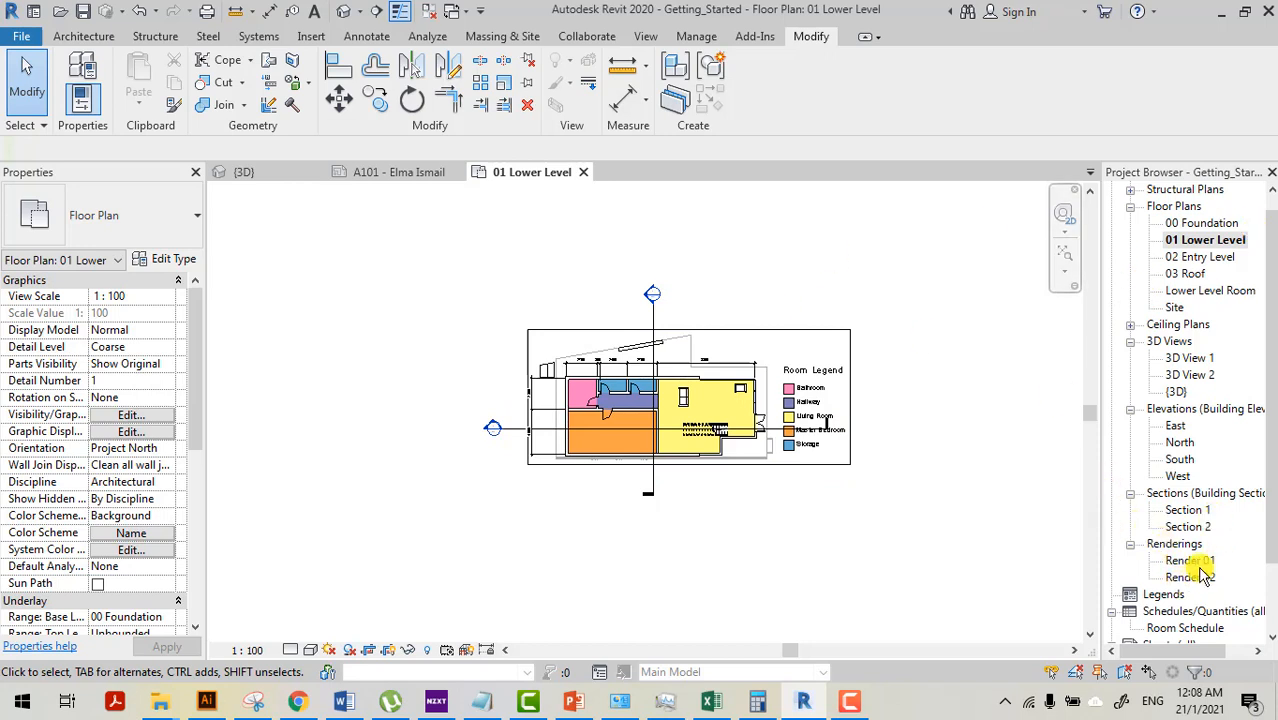
- Check sheet A101, hide the crop region in the 01 Lower Level view, and return to the sheet
scroll(1193, 407, "down", 1)
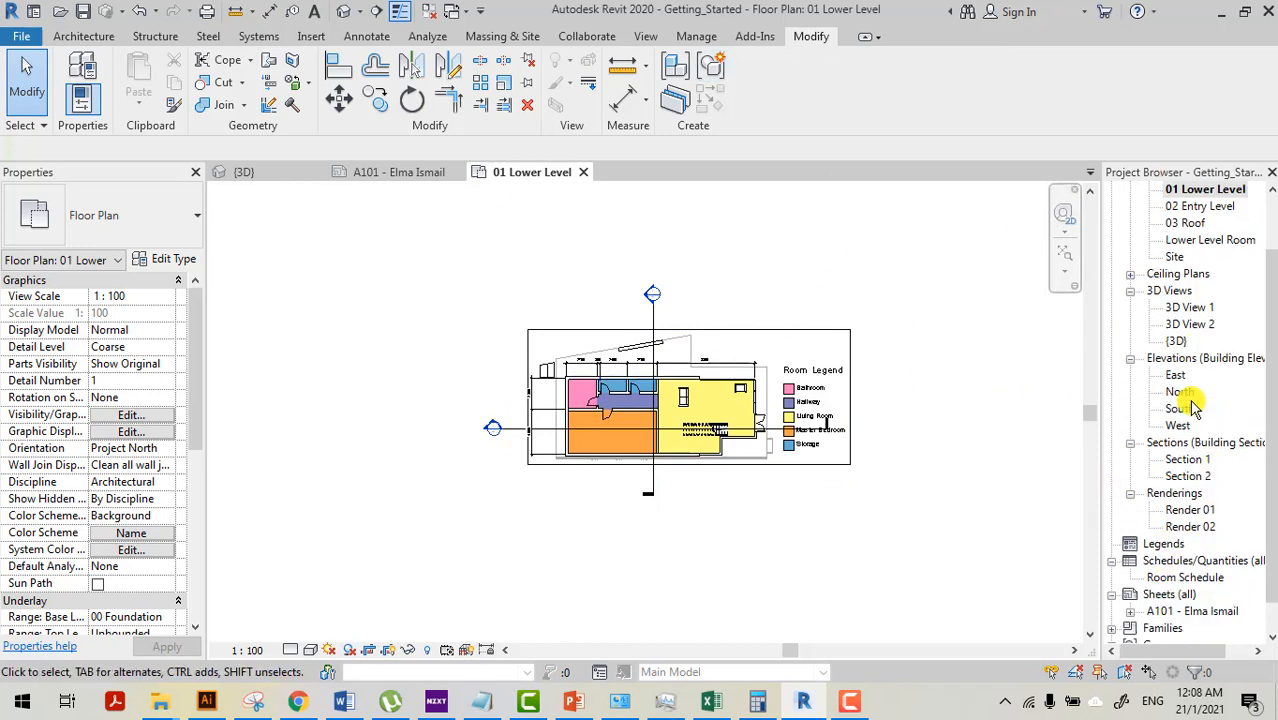
double_click(1173, 611)
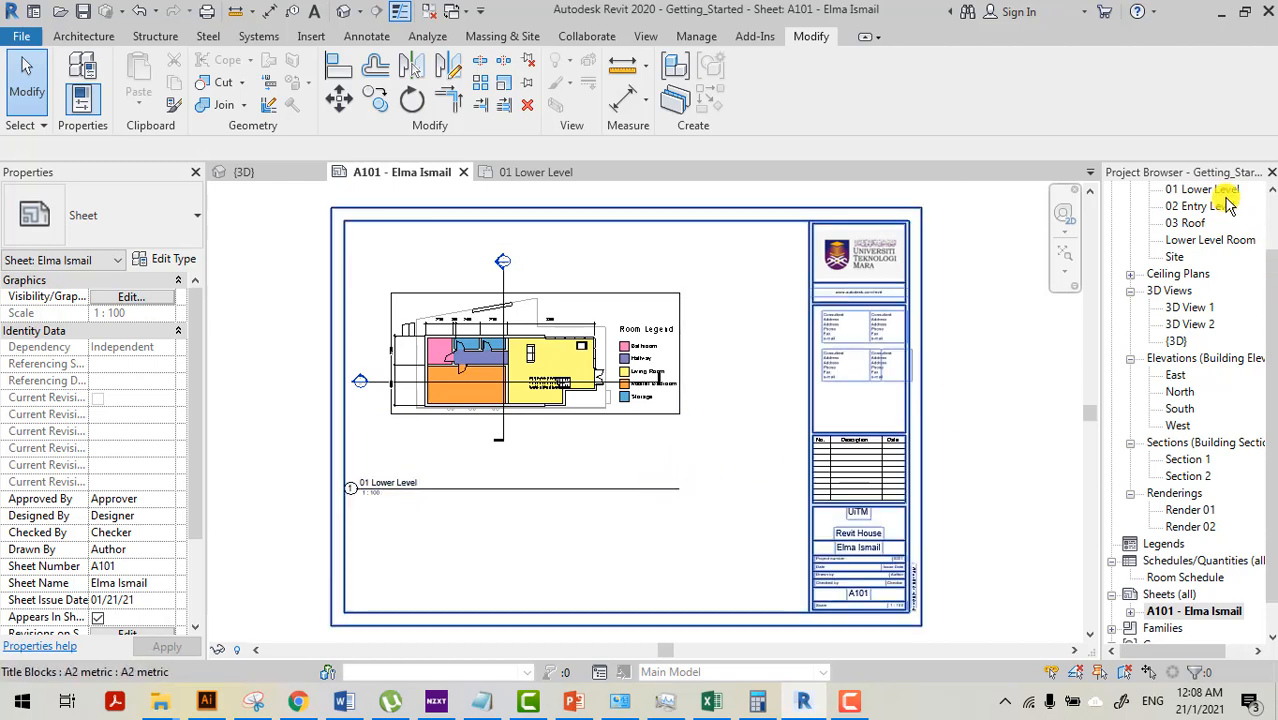
scroll(1182, 343, "up", 1)
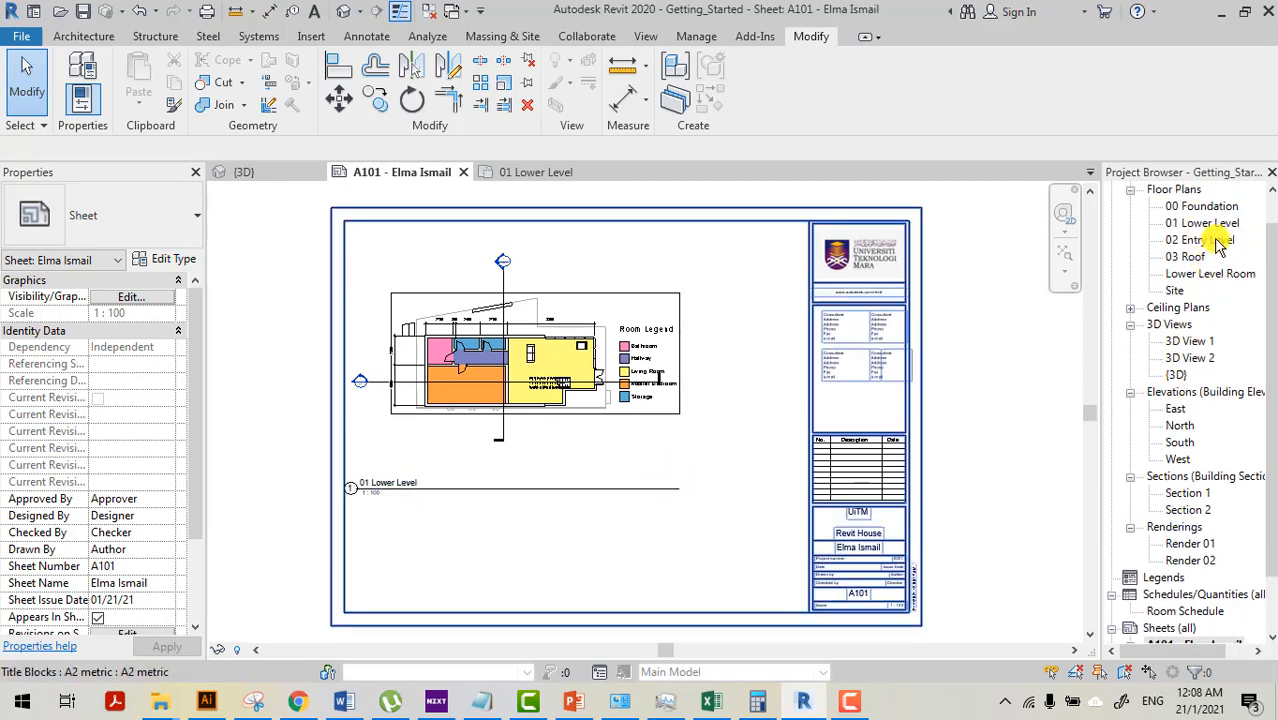
double_click(1217, 222)
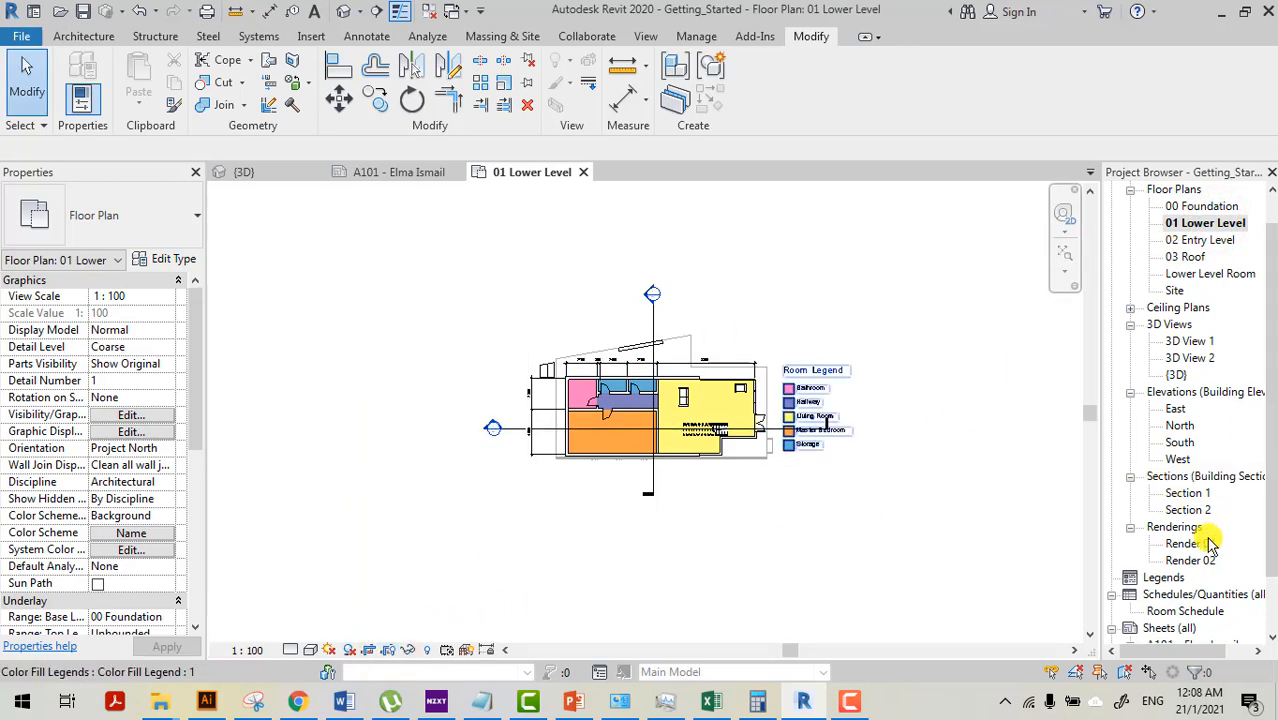
scroll(1190, 612, "down", 1)
double_click(1192, 627)
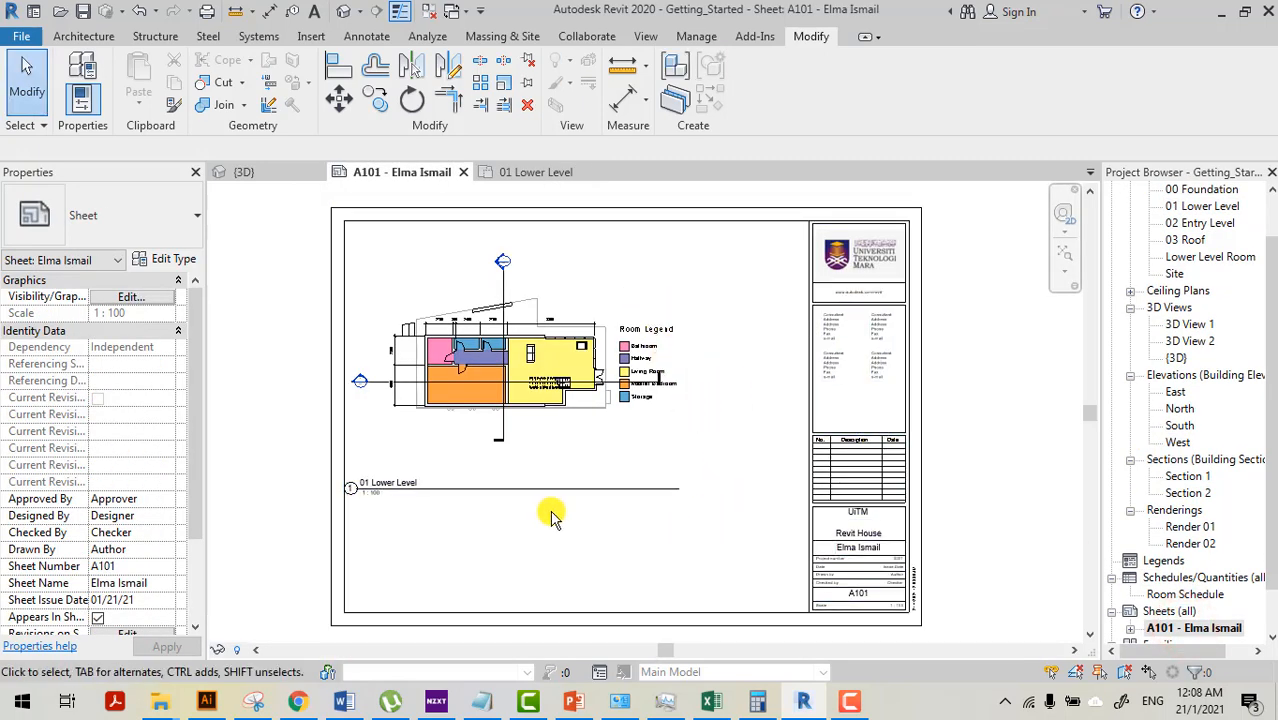
- Raise the 01 Lower Level view title to just beneath its plan and move the viewport into the sheet's upper-left corner
left_click_drag(556, 497, 558, 422)
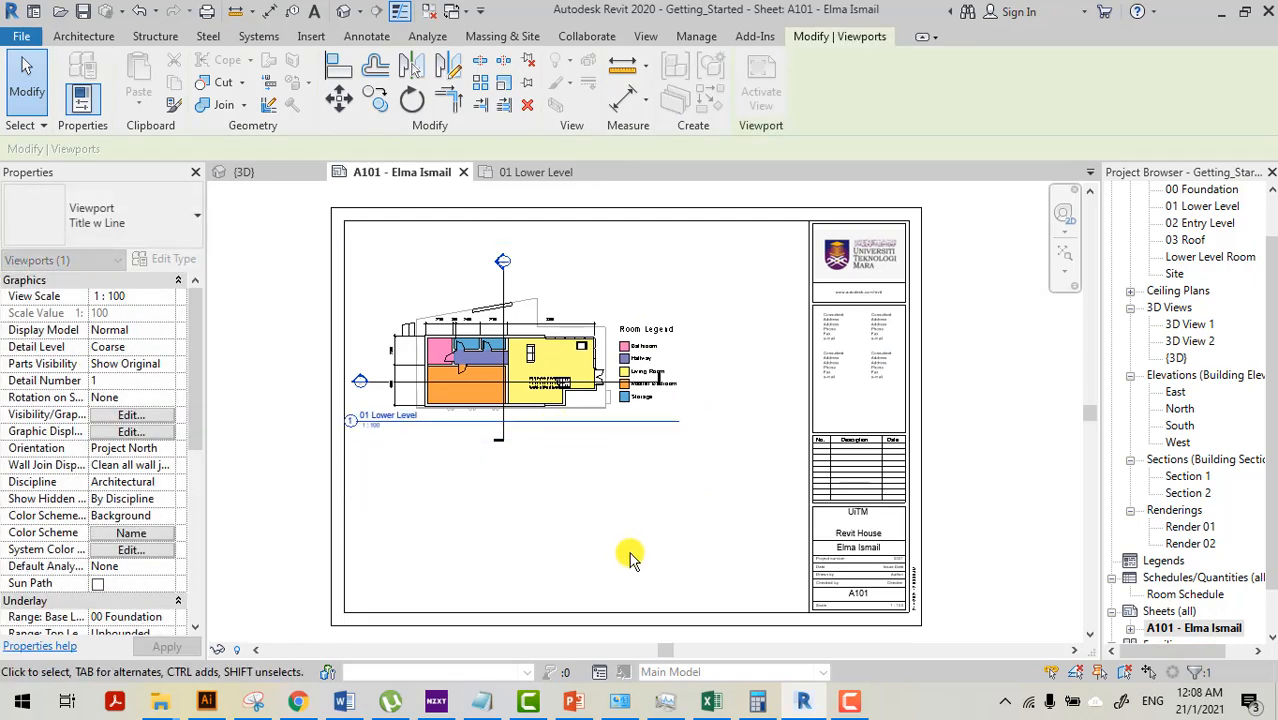
left_click(610, 522)
left_click(582, 360)
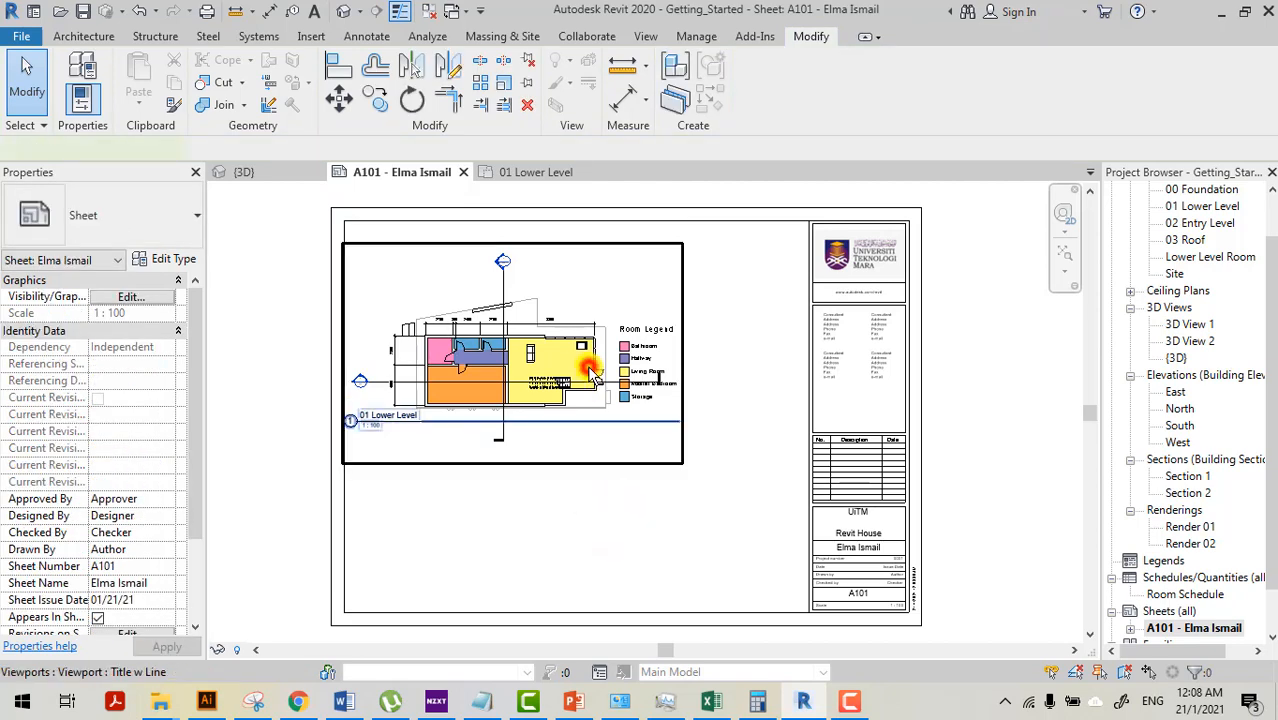
mouse_move(588, 344)
left_mouse_down()
mouse_move(588, 328)
mouse_move(600, 348)
left_mouse_up()
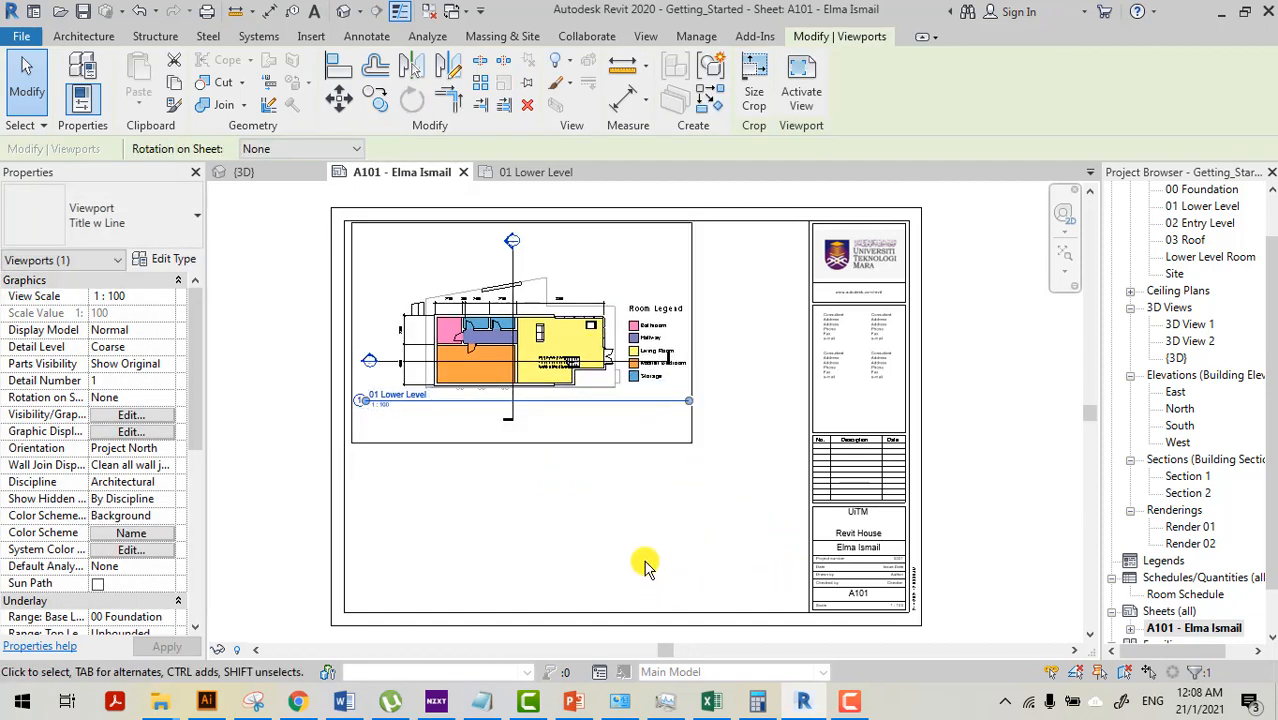
left_click(620, 497)
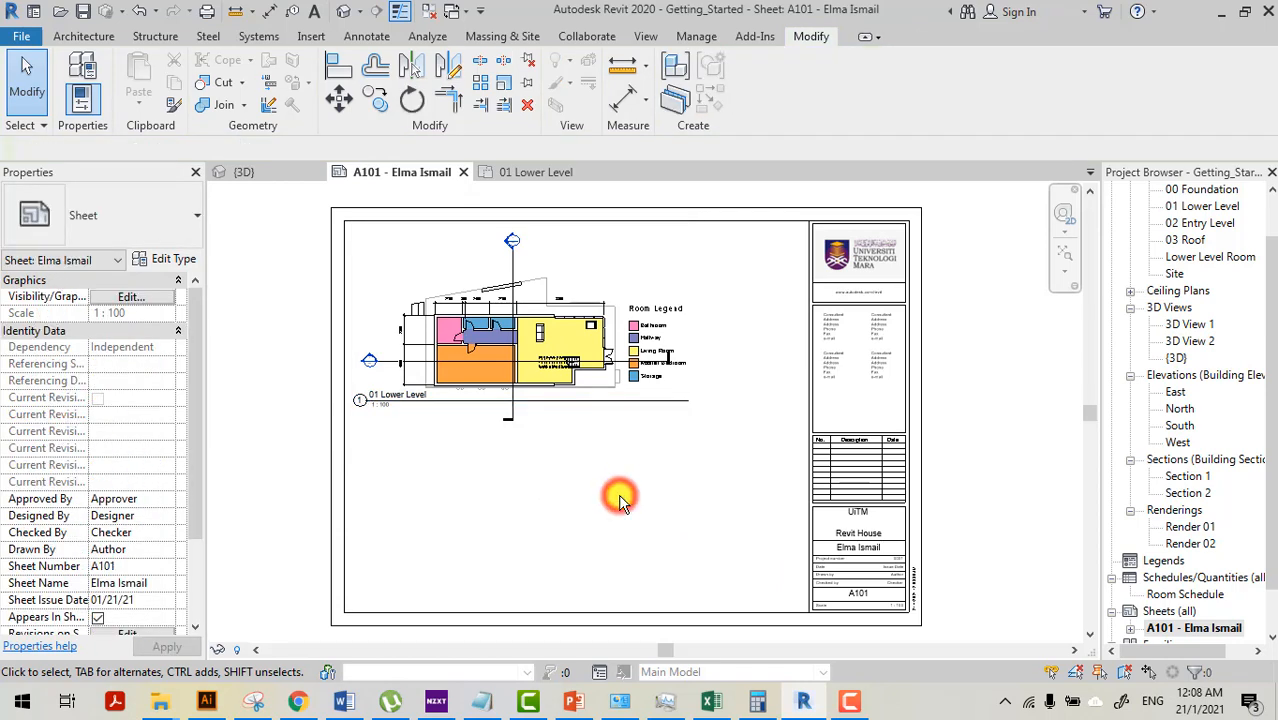
- Shorten the 01 Lower Level title line from its right end so it stops beneath the plan's living room
left_click(624, 398)
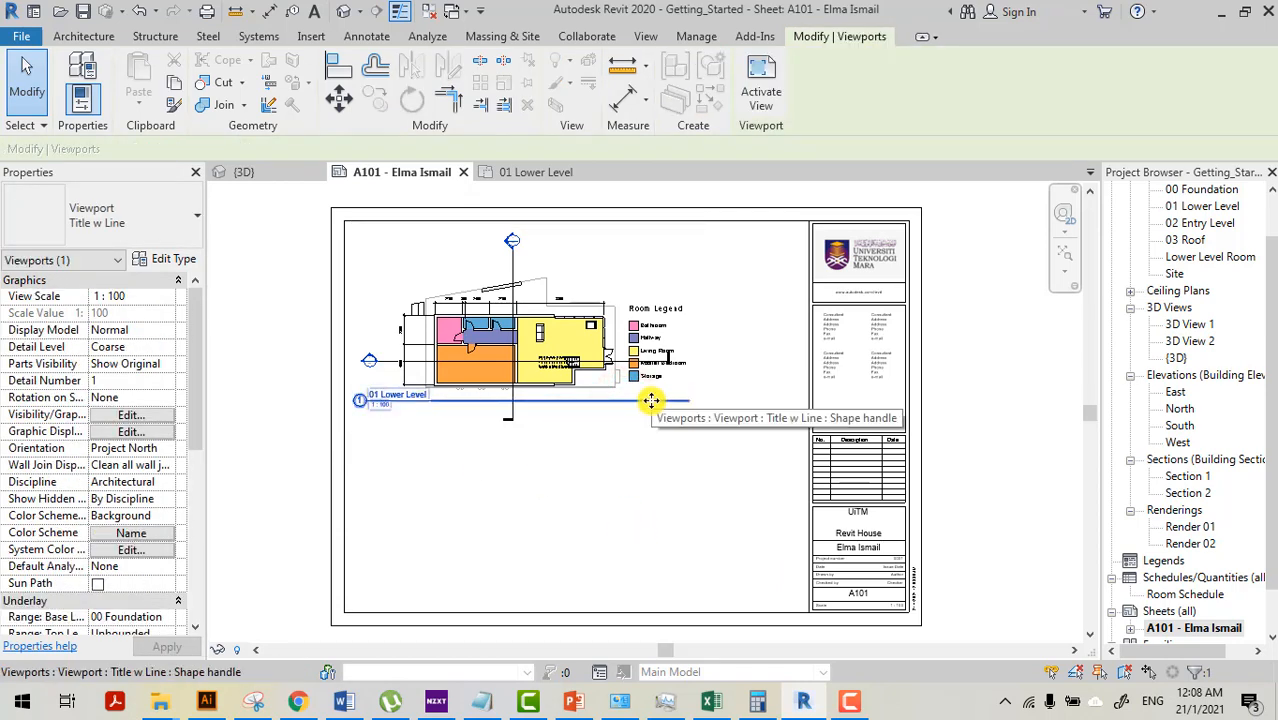
mouse_move(600, 399)
left_mouse_down()
mouse_move(605, 462)
mouse_move(574, 417)
mouse_move(598, 407)
left_mouse_up()
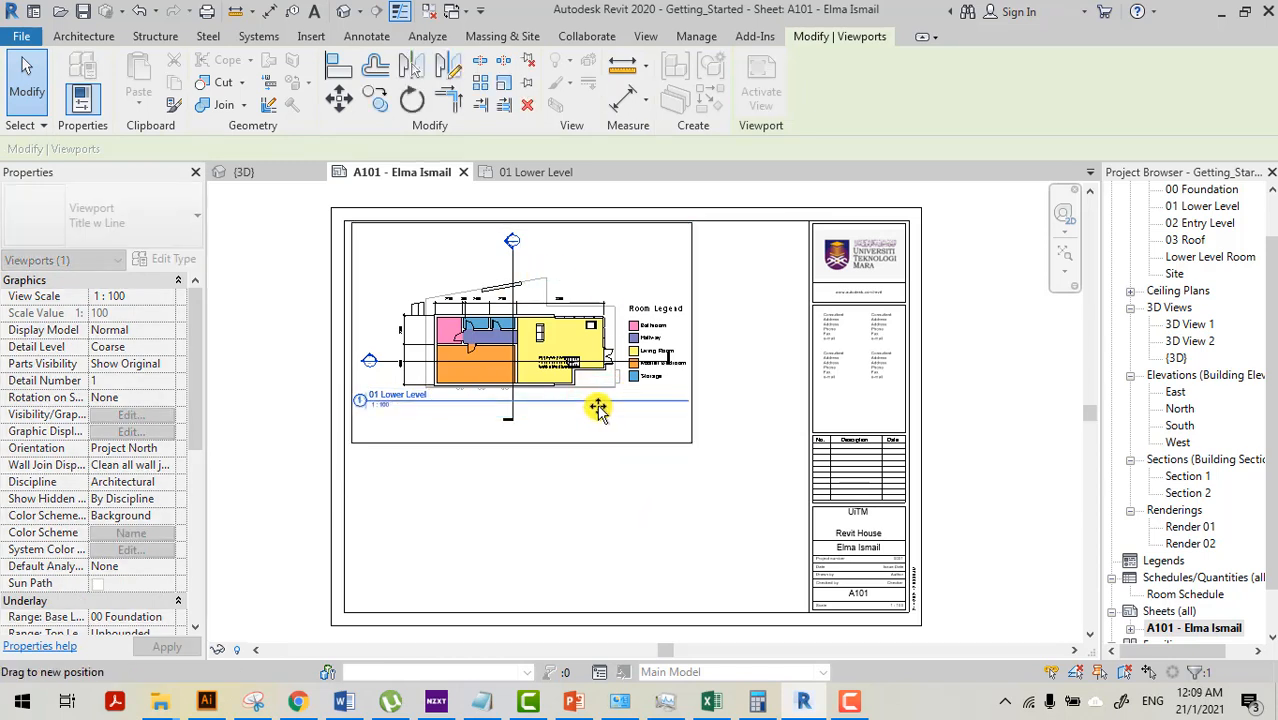
left_click(643, 485)
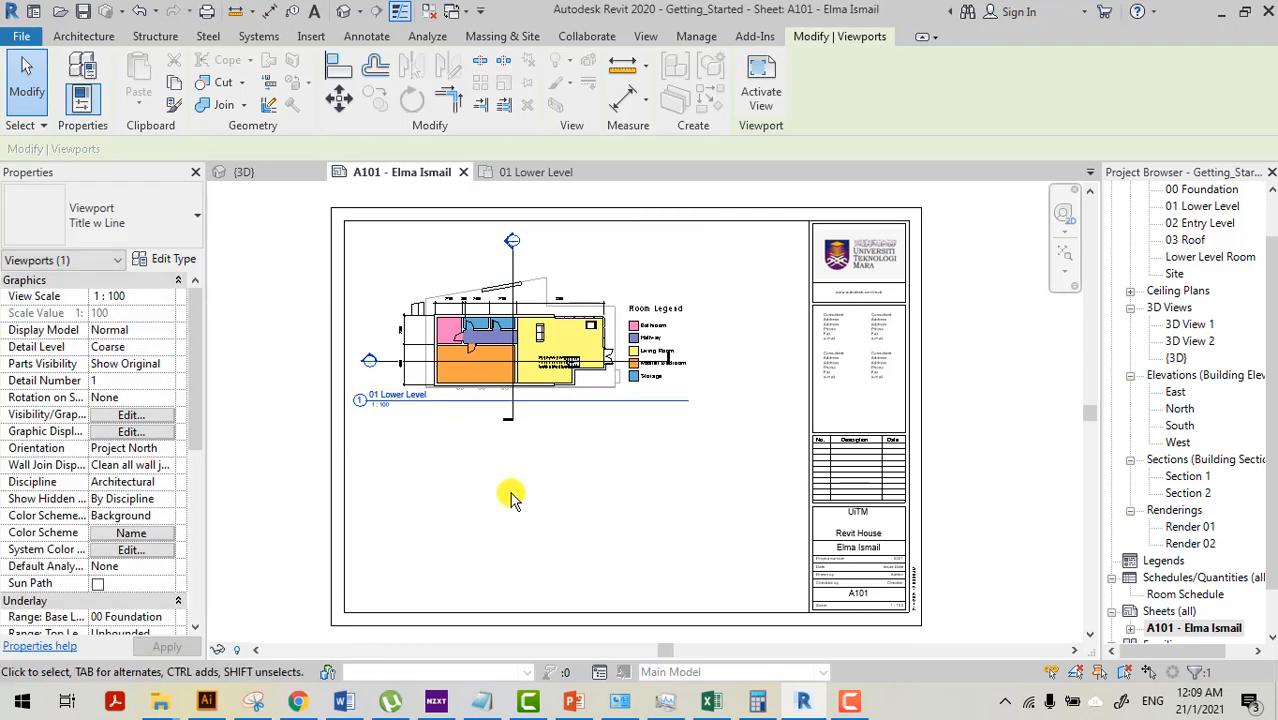
left_click(513, 444)
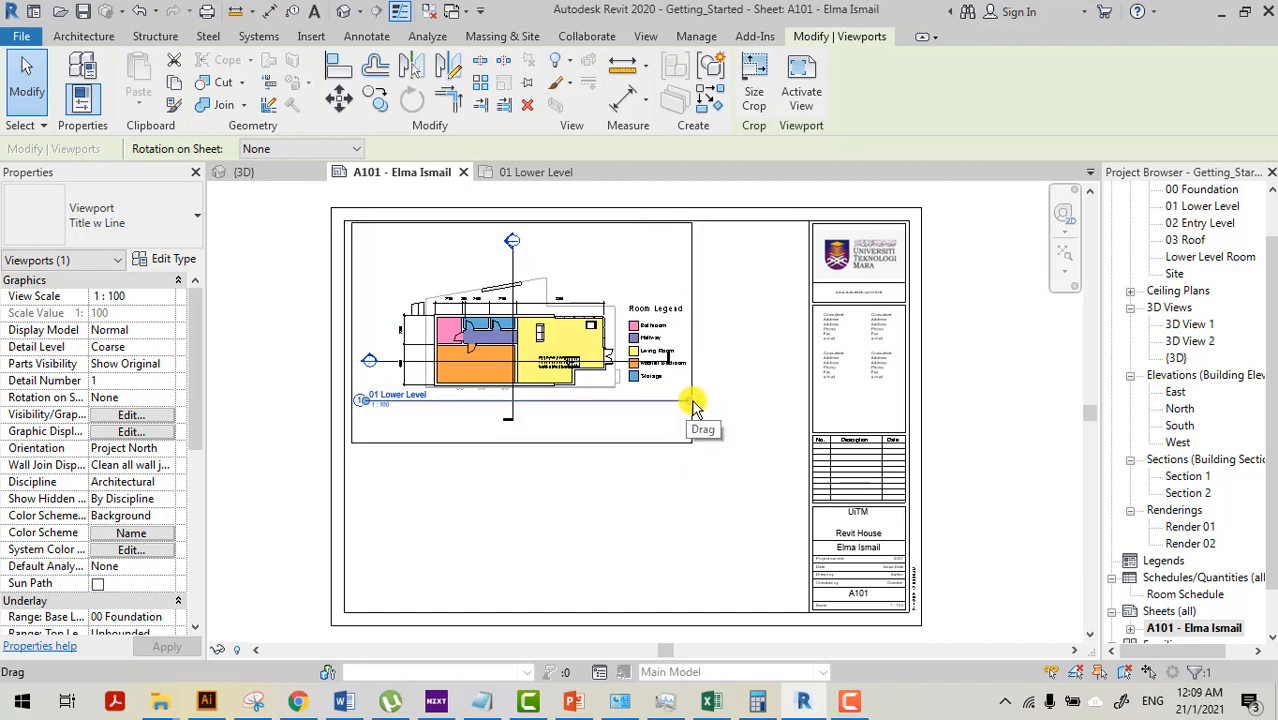
left_click_drag(688, 403, 574, 400)
left_click(570, 477)
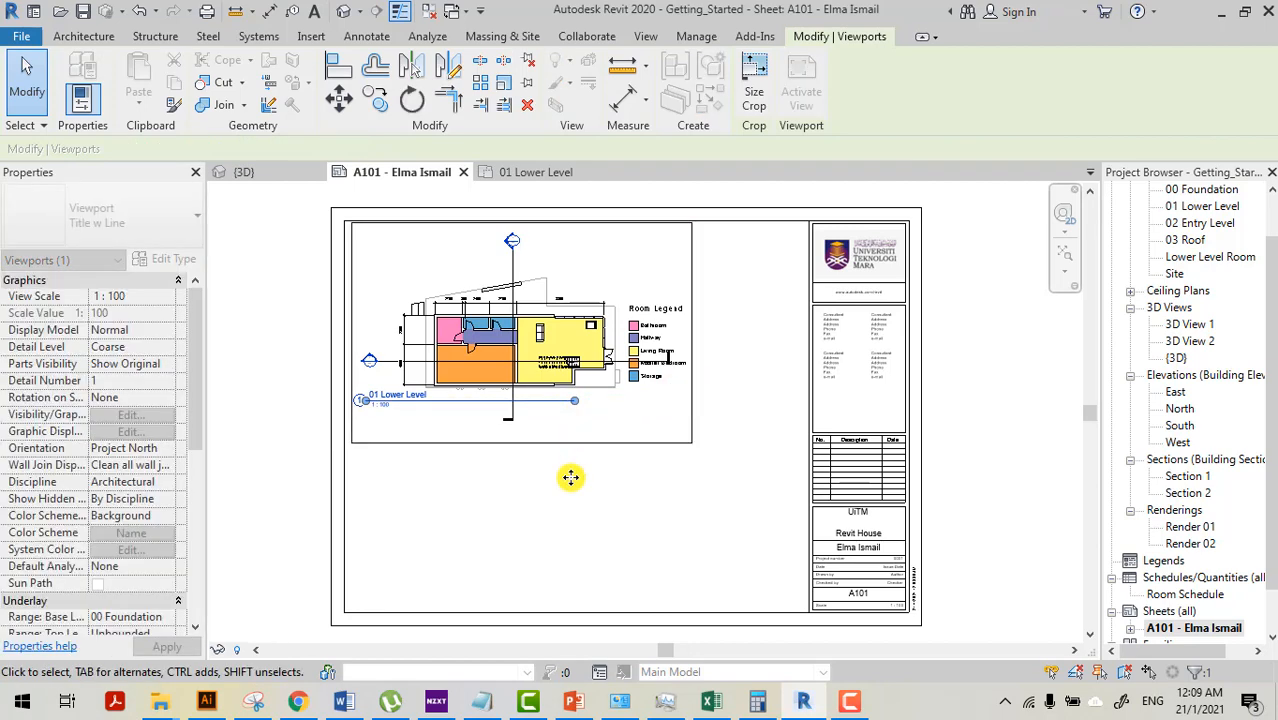
- Shift the shortened 01 Lower Level title to the right so it sits directly beneath the floor plan
left_click(488, 402)
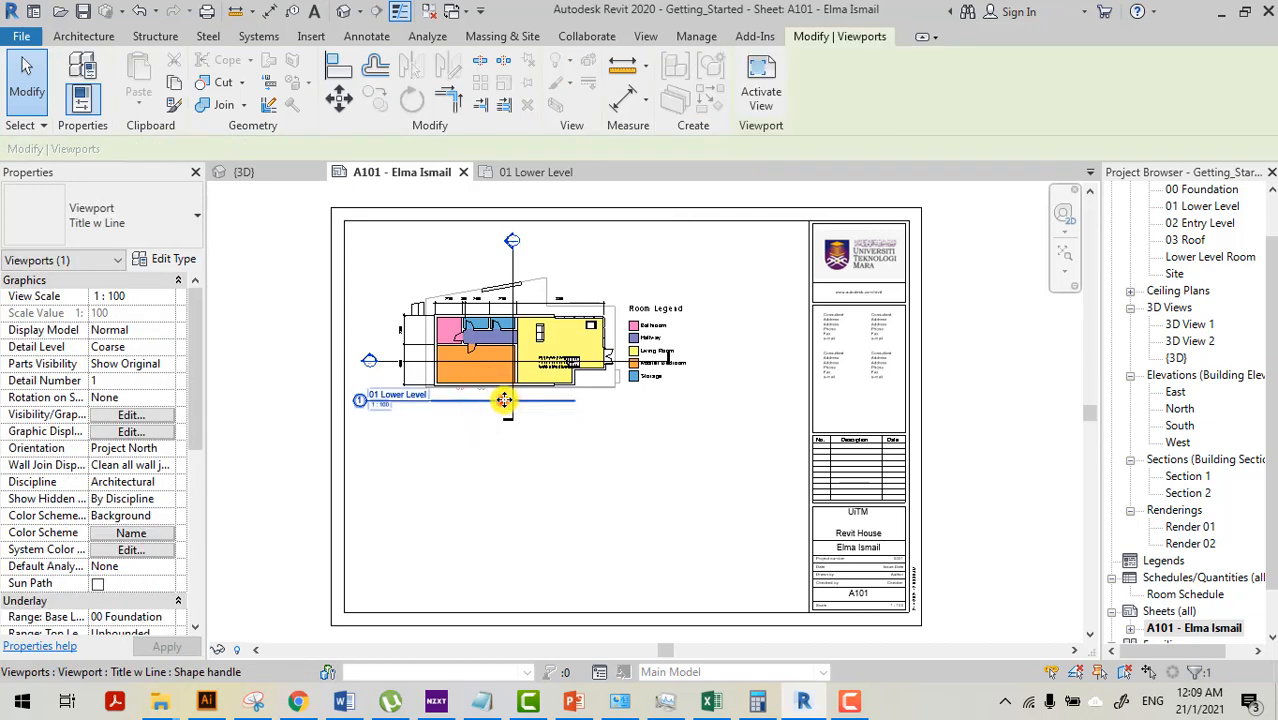
left_click_drag(522, 400, 568, 403)
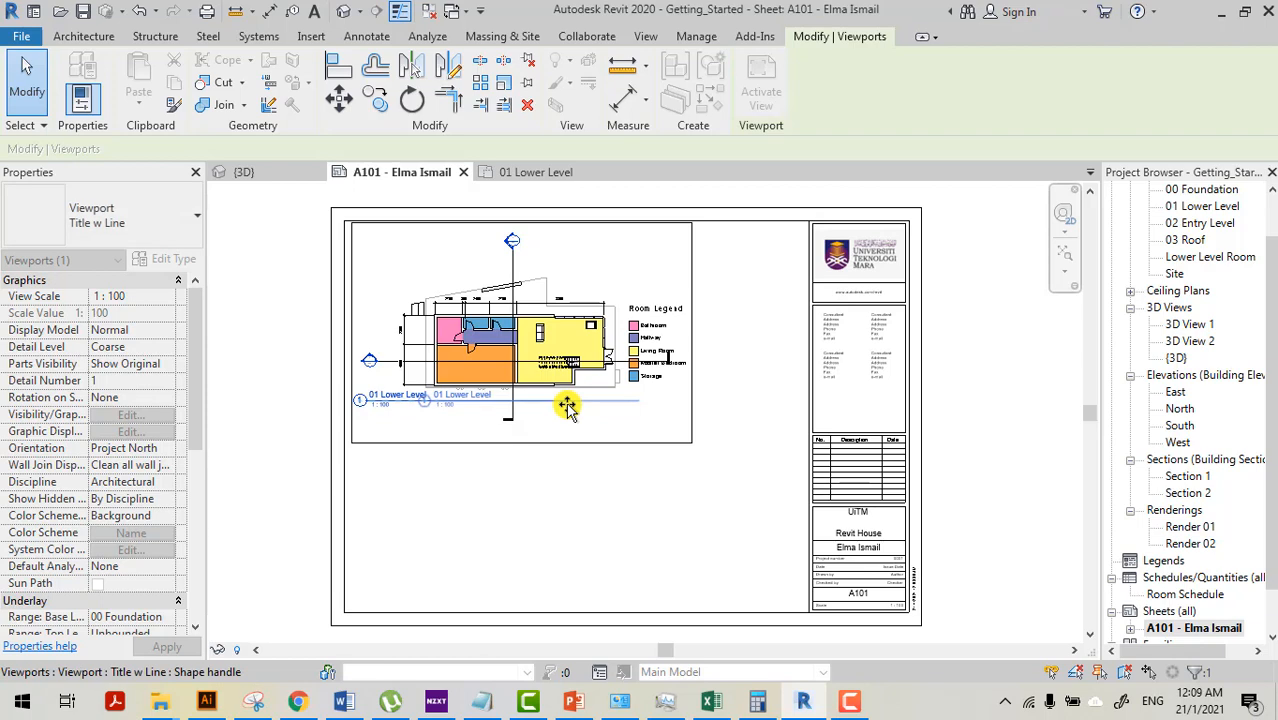
left_click(579, 497)
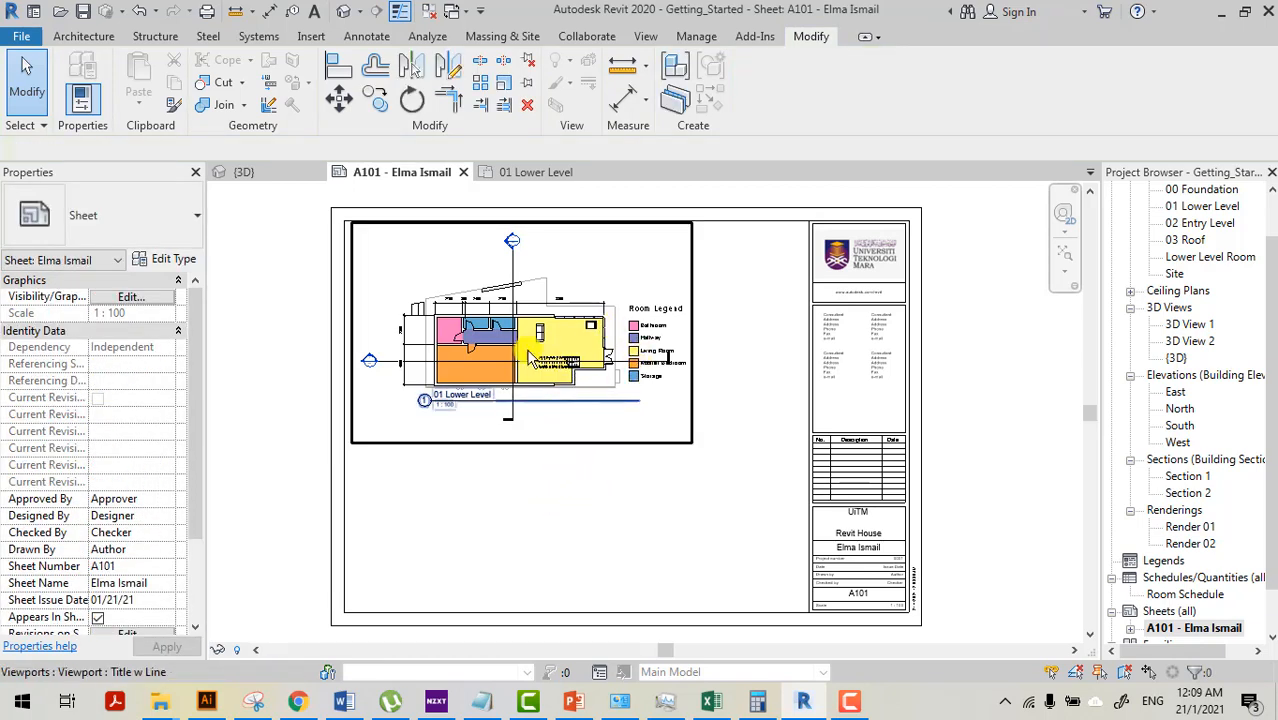
left_click(694, 254)
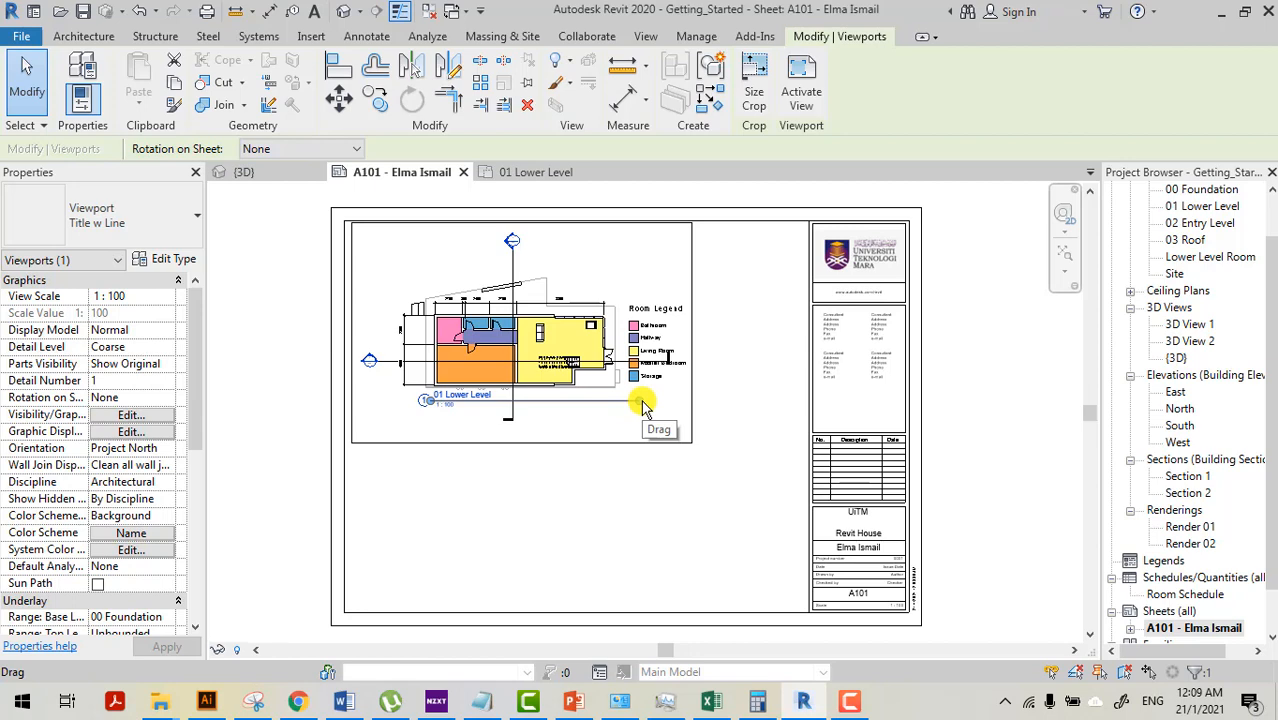
left_click(619, 500)
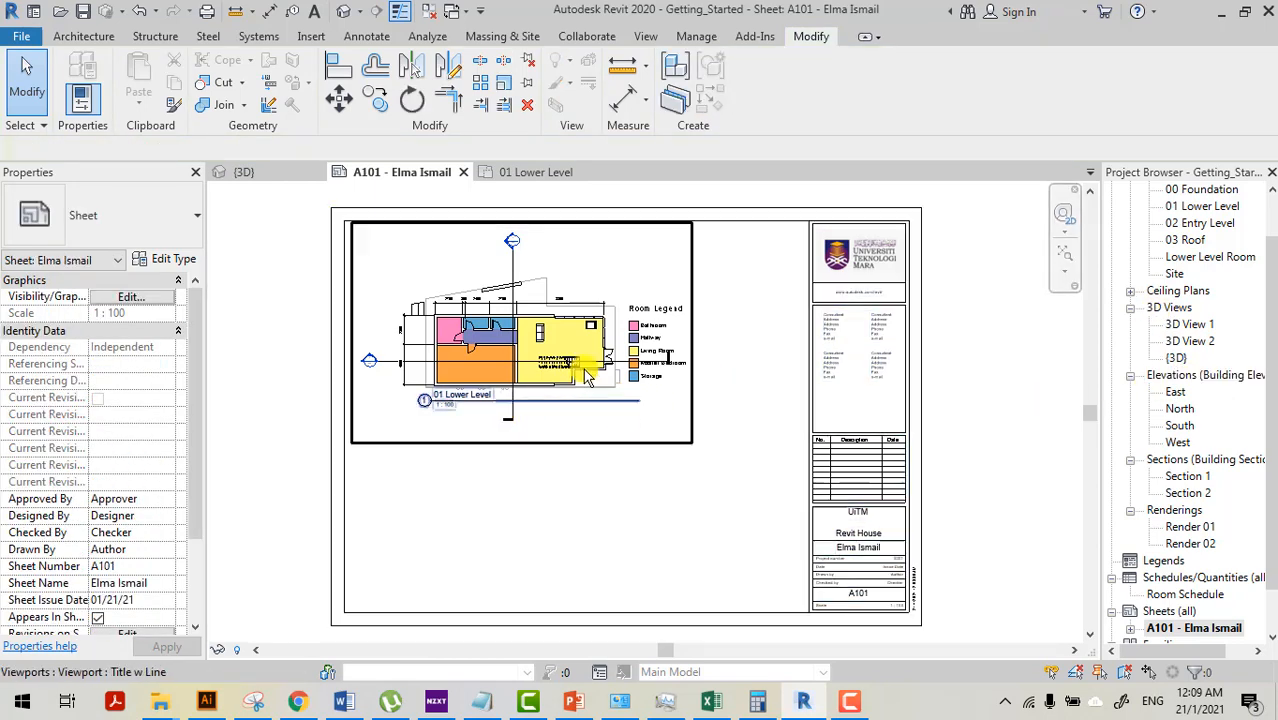
- Place the 02 Entry Level floor plan on sheet A101, with its building below and right of the 01 Lower Level plan
left_click(1203, 225)
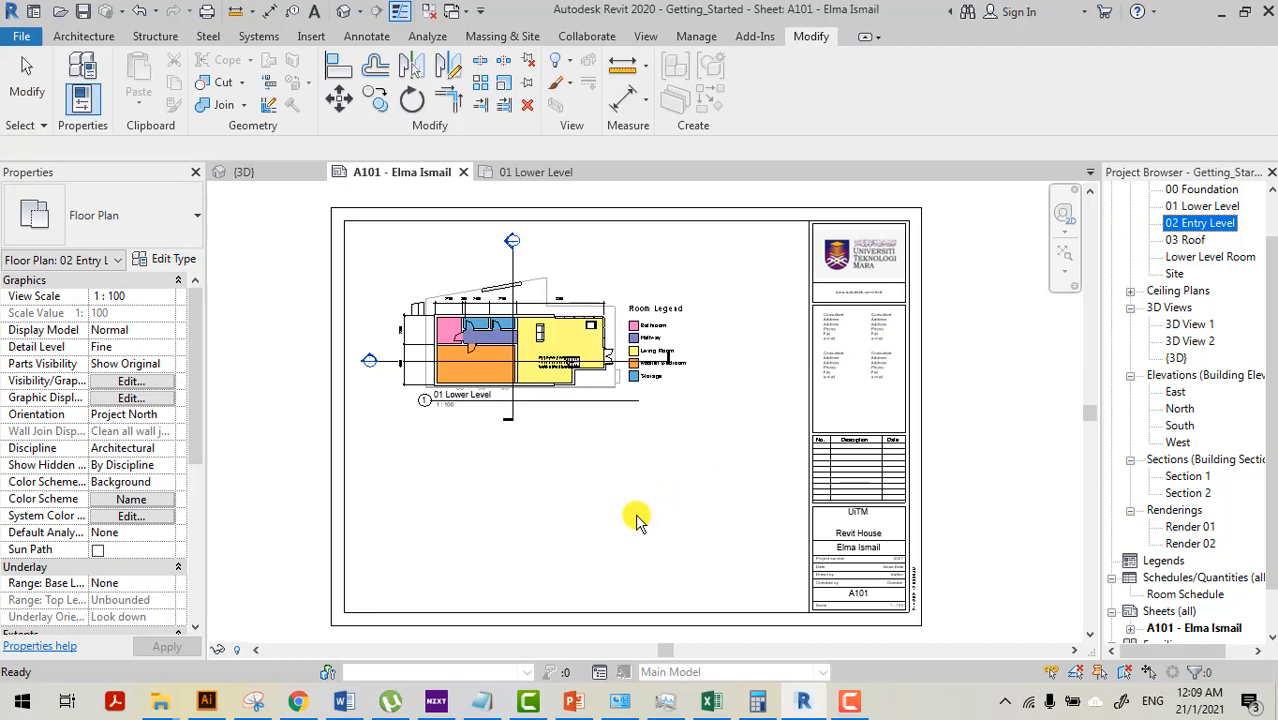
left_click_drag(637, 516, 637, 516)
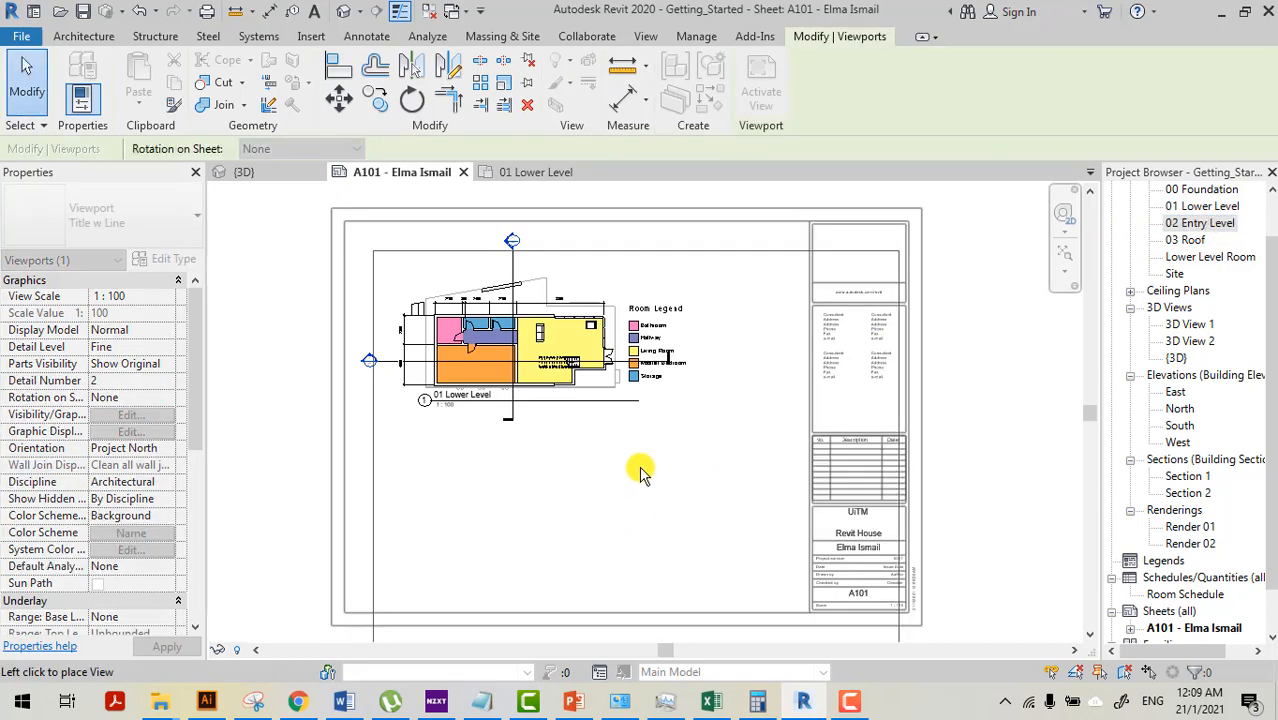
scroll(648, 460, "down", 2)
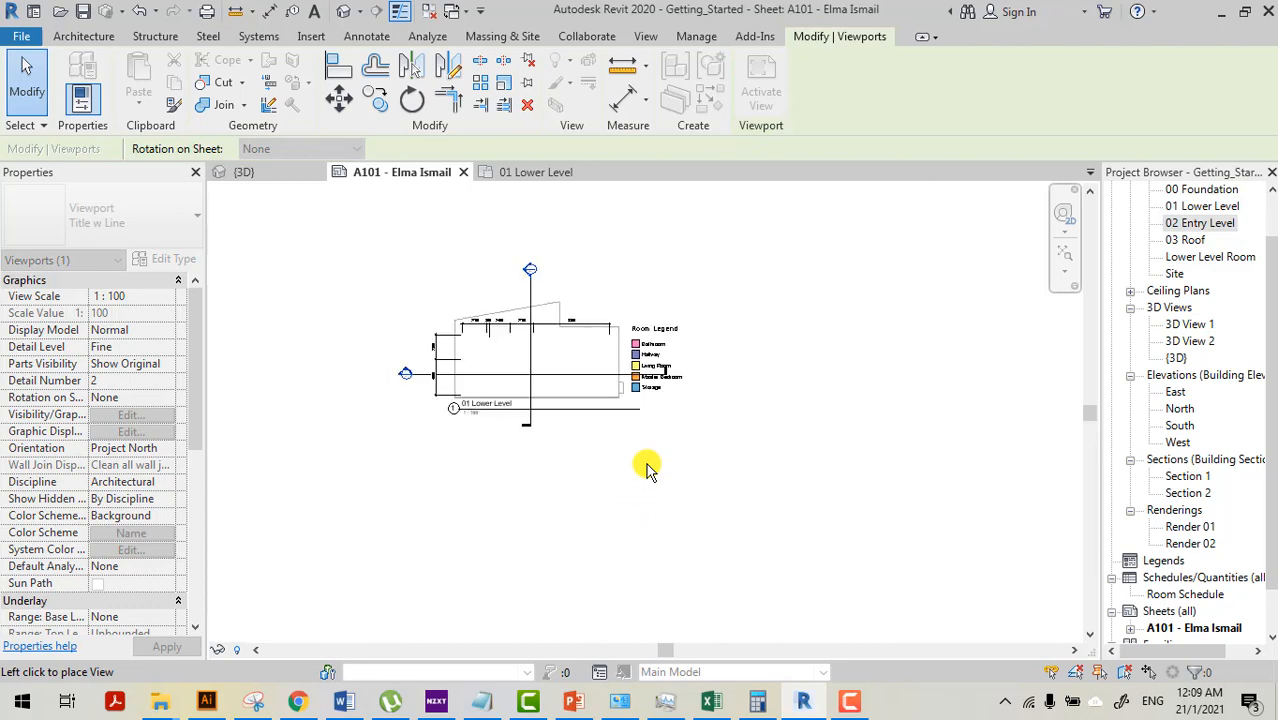
scroll(644, 466, "down", 2)
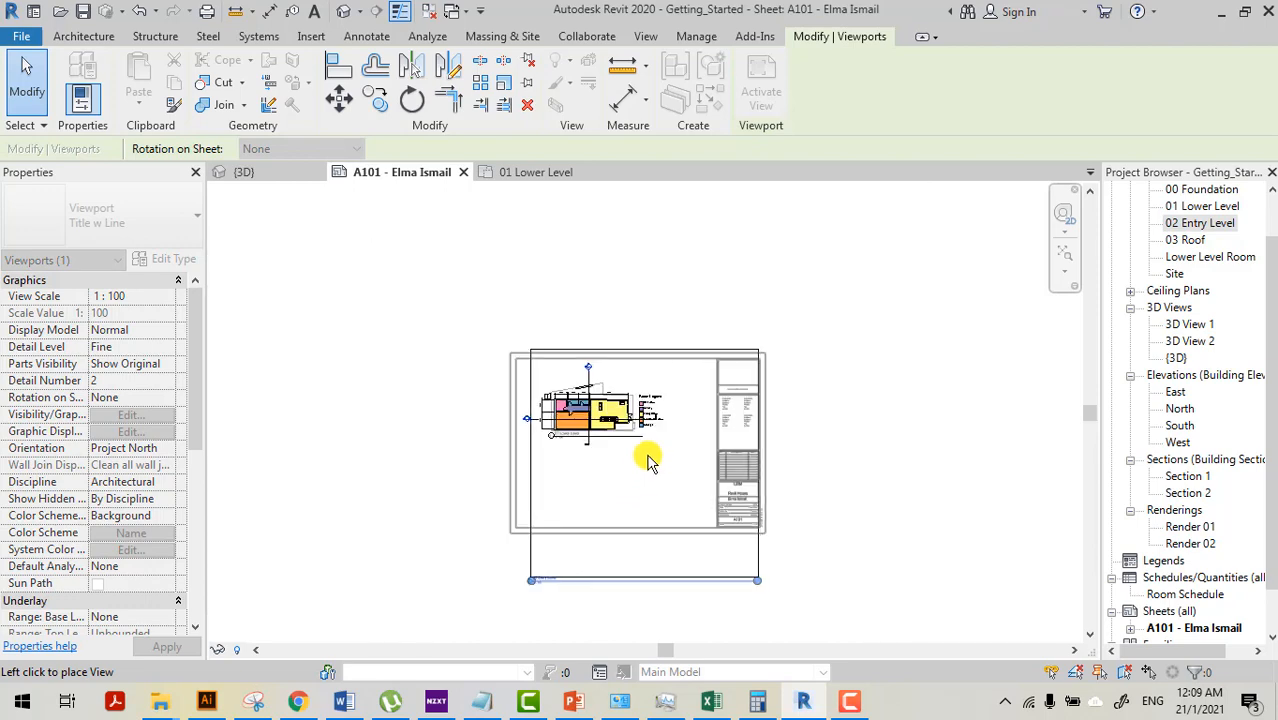
left_click(648, 458)
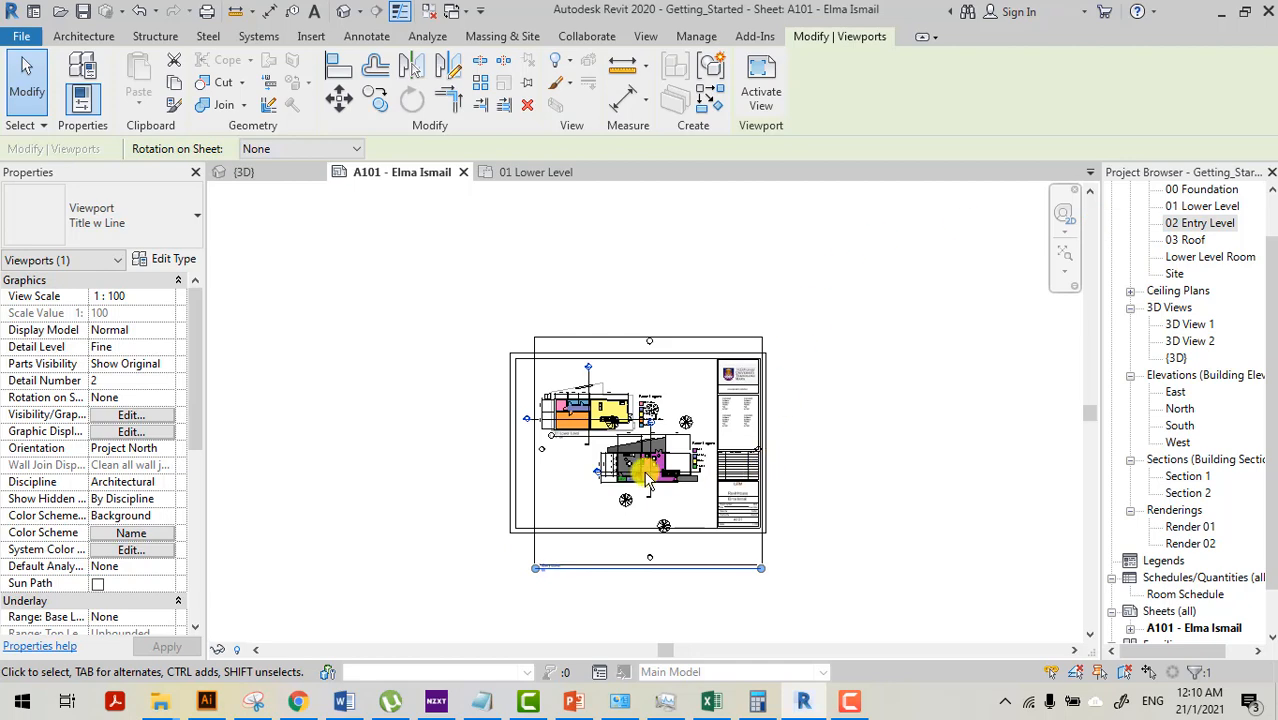
- Activate the 02 Entry Level viewport on the sheet and show its crop region
double_click(643, 468)
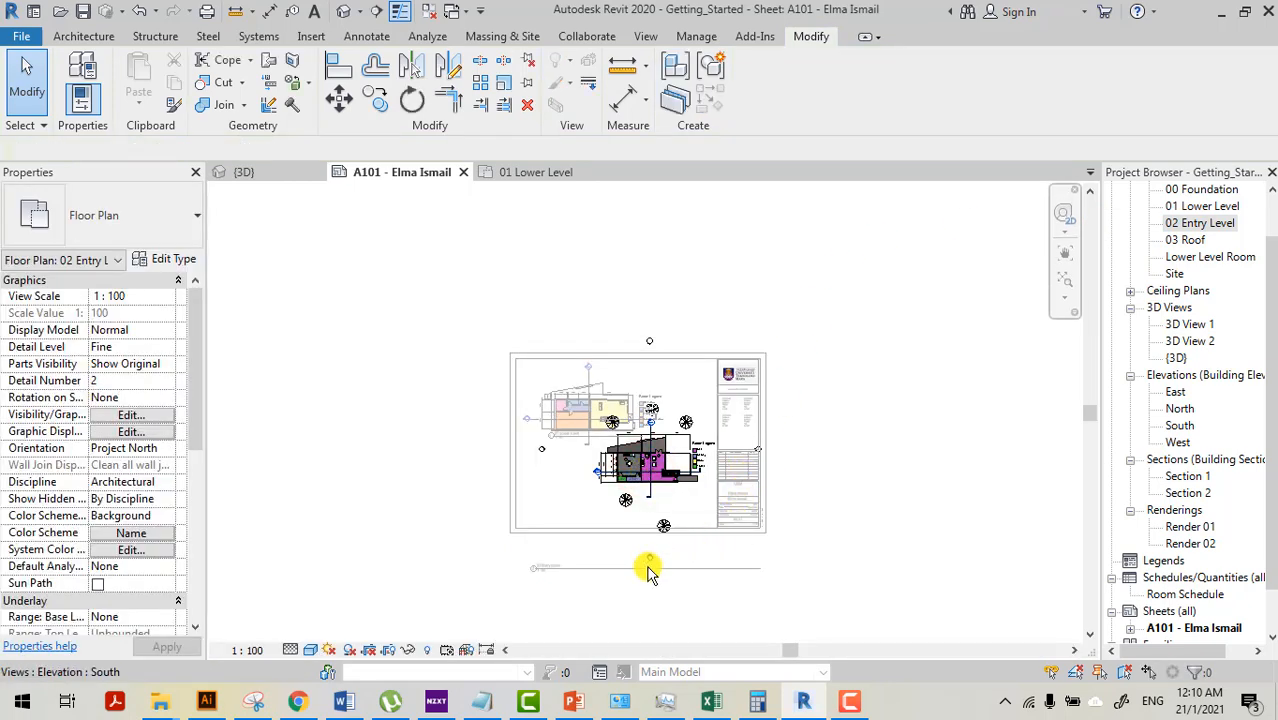
scroll(665, 485, "up", 3)
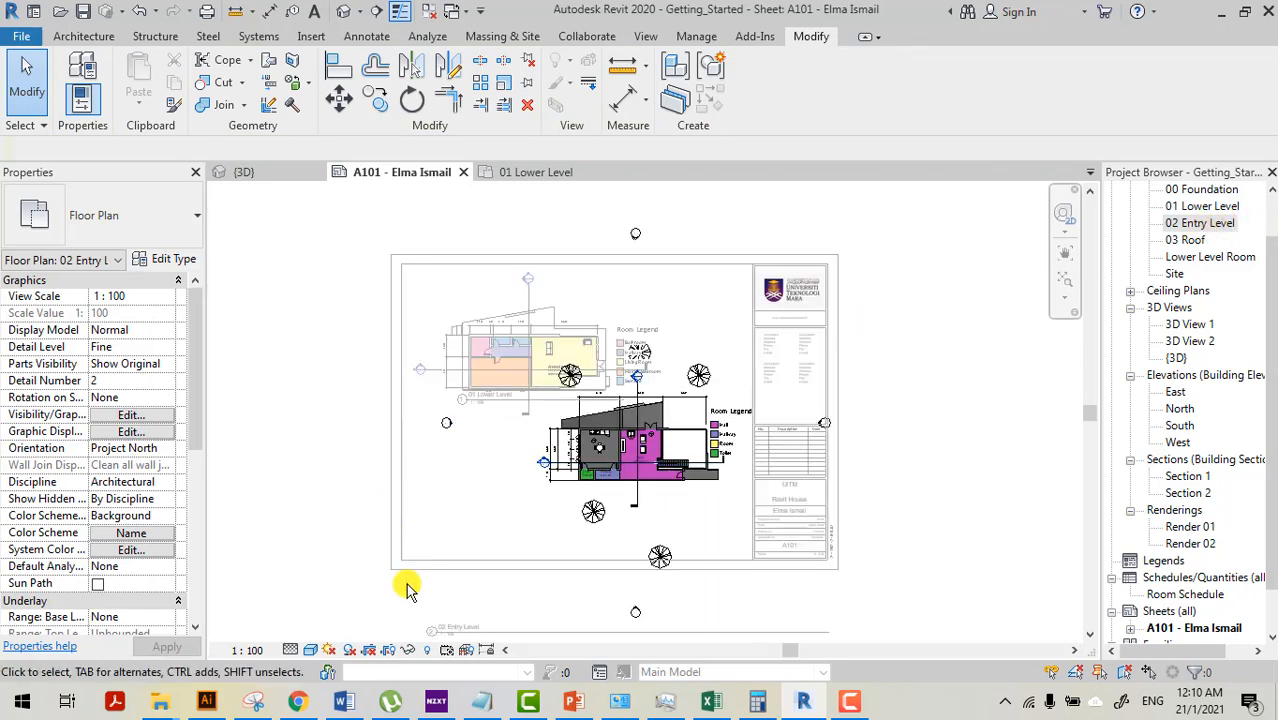
left_click(389, 650)
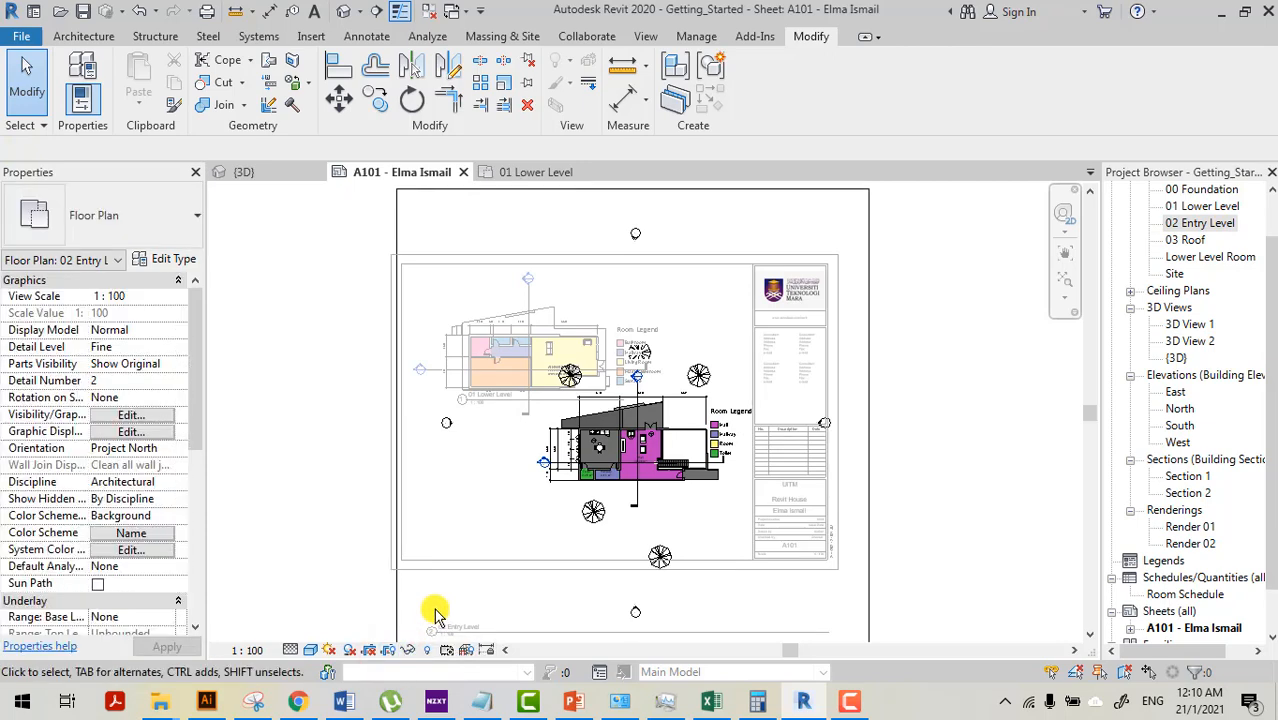
scroll(506, 547, "down", 3)
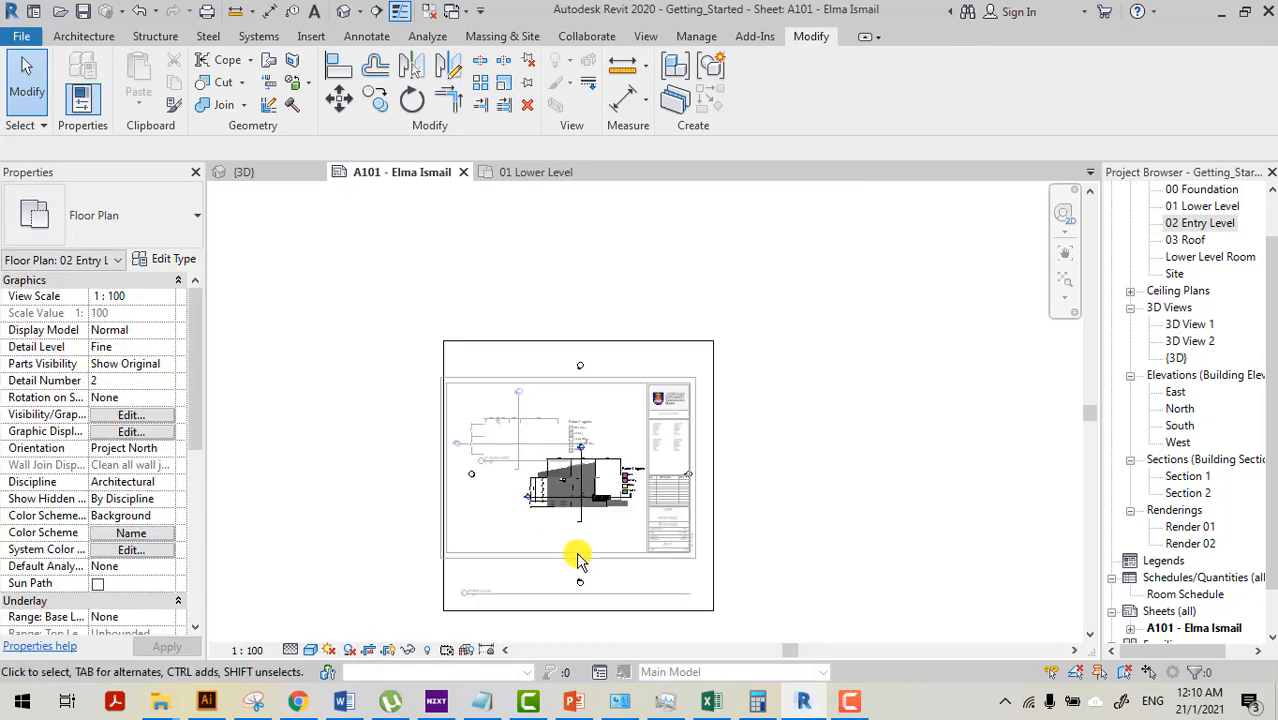
- Pull in all four sides of the 02 Entry Level crop region around the plan and its Room Legend, and hide the crop region
left_click(585, 611)
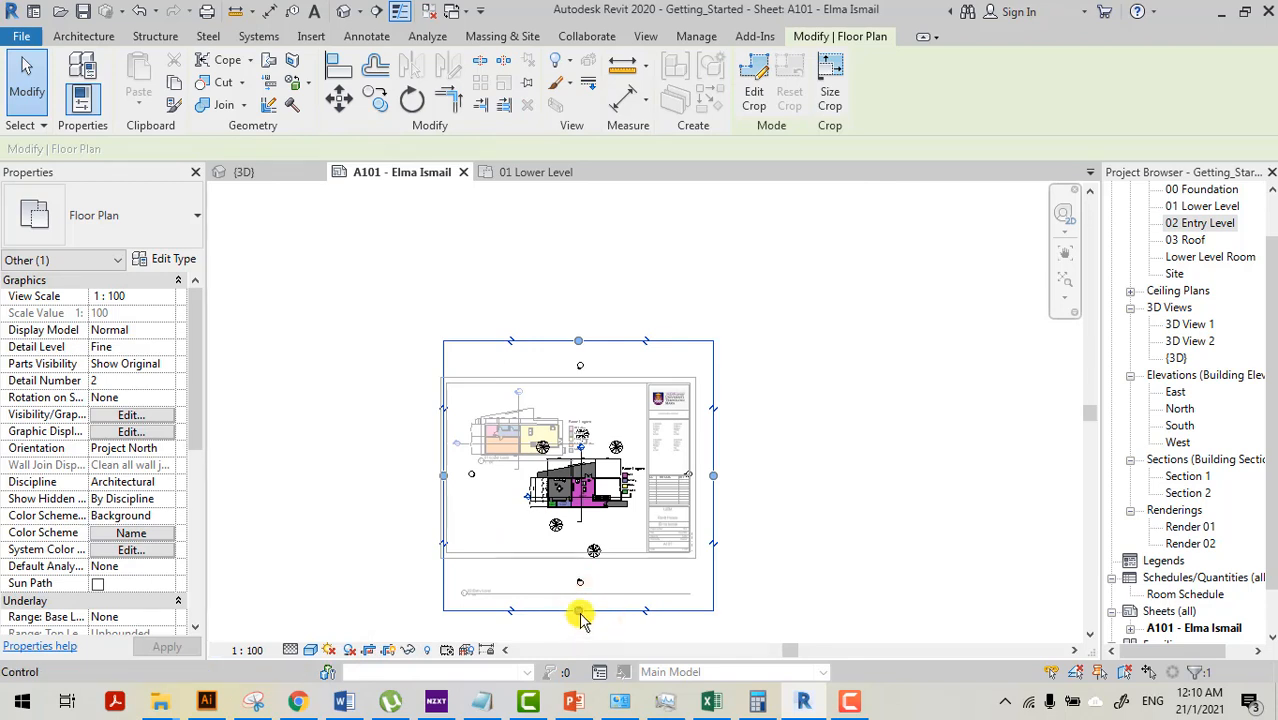
left_click_drag(581, 614, 591, 514)
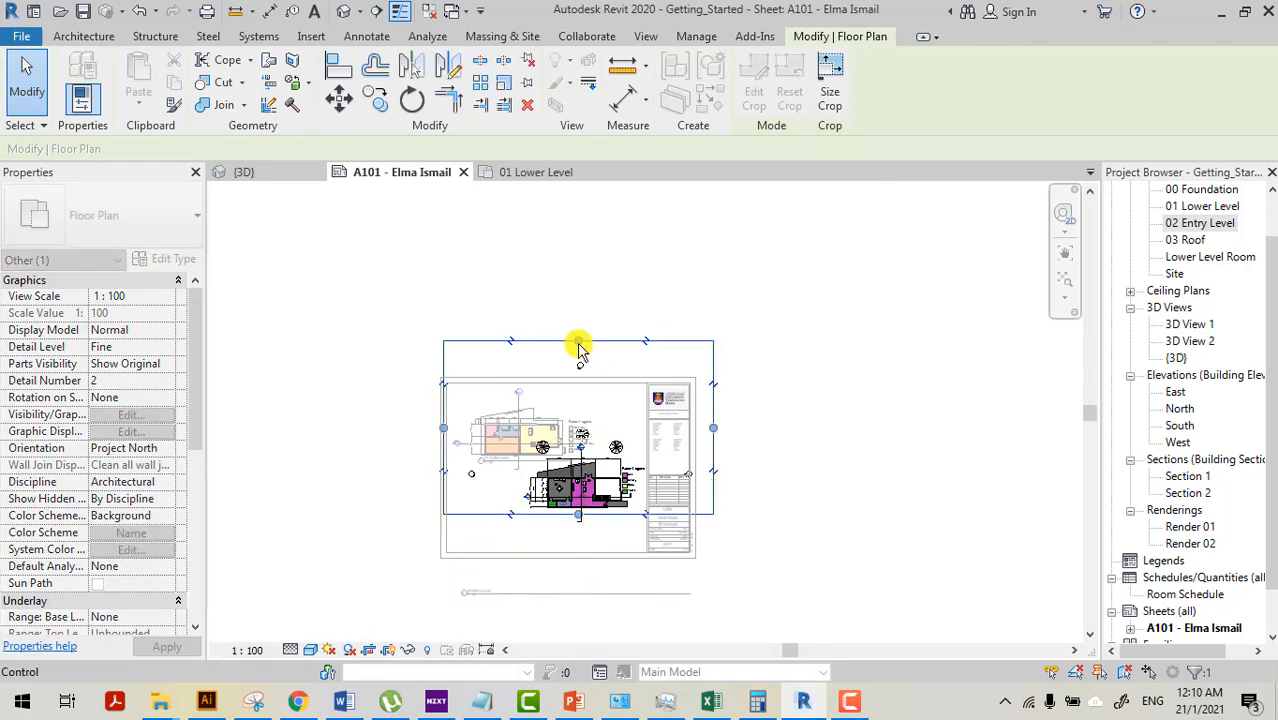
left_click_drag(579, 344, 582, 457)
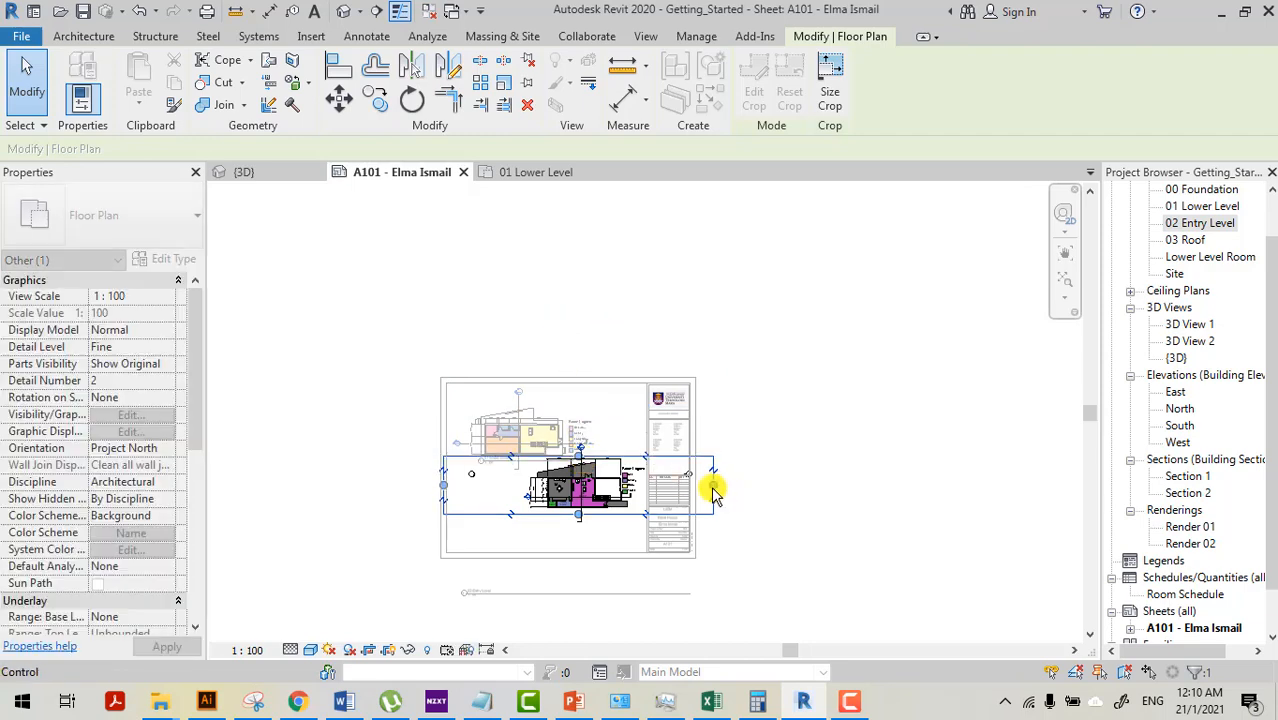
left_click_drag(712, 486, 643, 486)
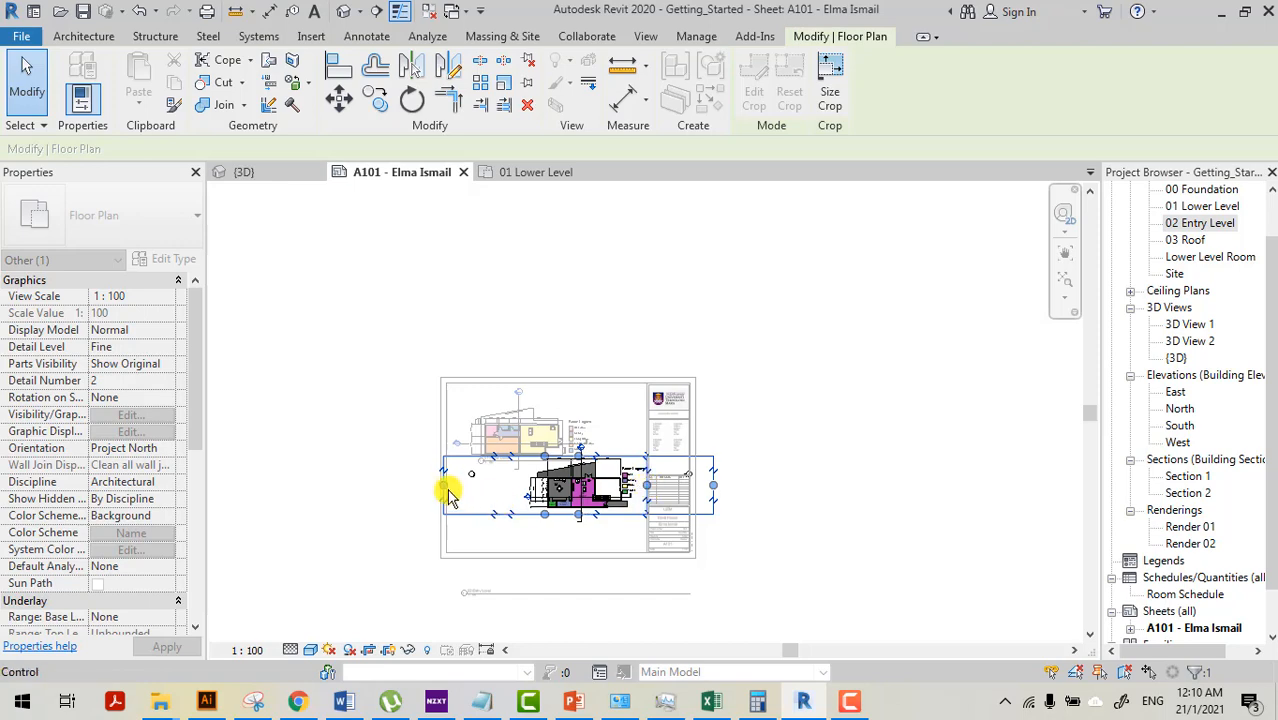
left_click_drag(443, 487, 523, 491)
left_click_drag(548, 561, 548, 561)
scroll(548, 561, "up", 2)
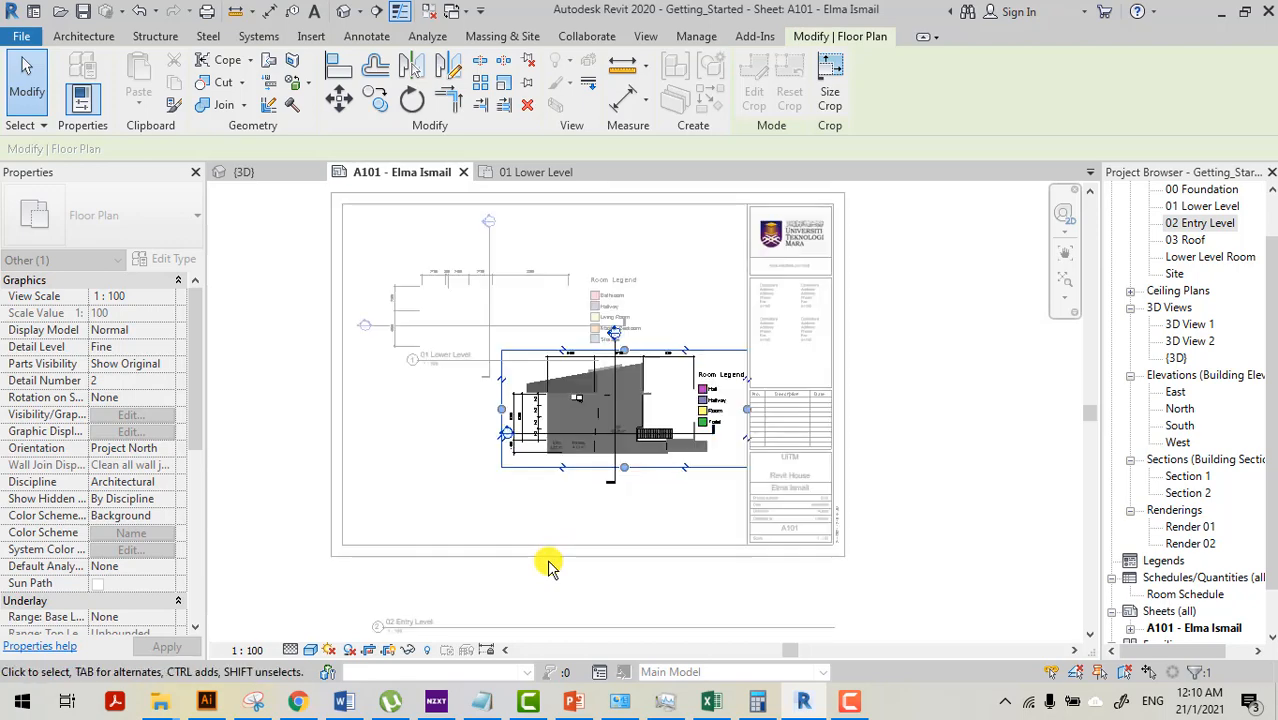
scroll(613, 507, "up", 1)
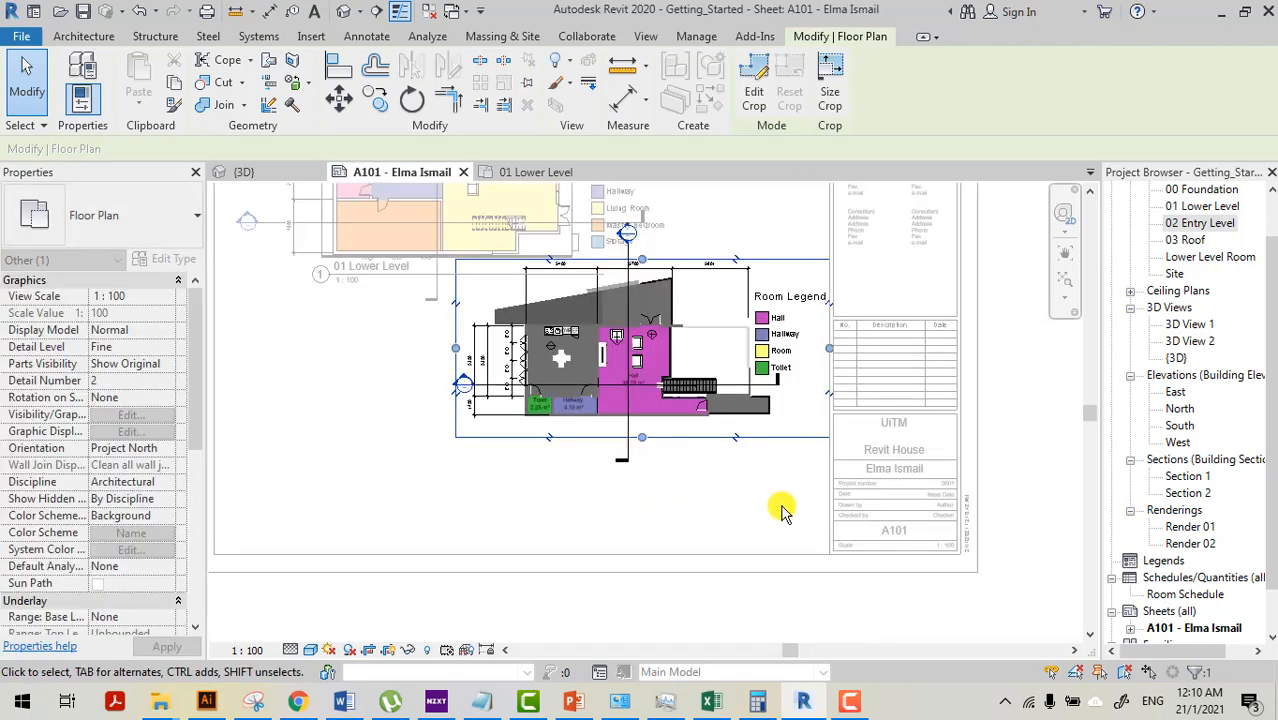
left_click(779, 508)
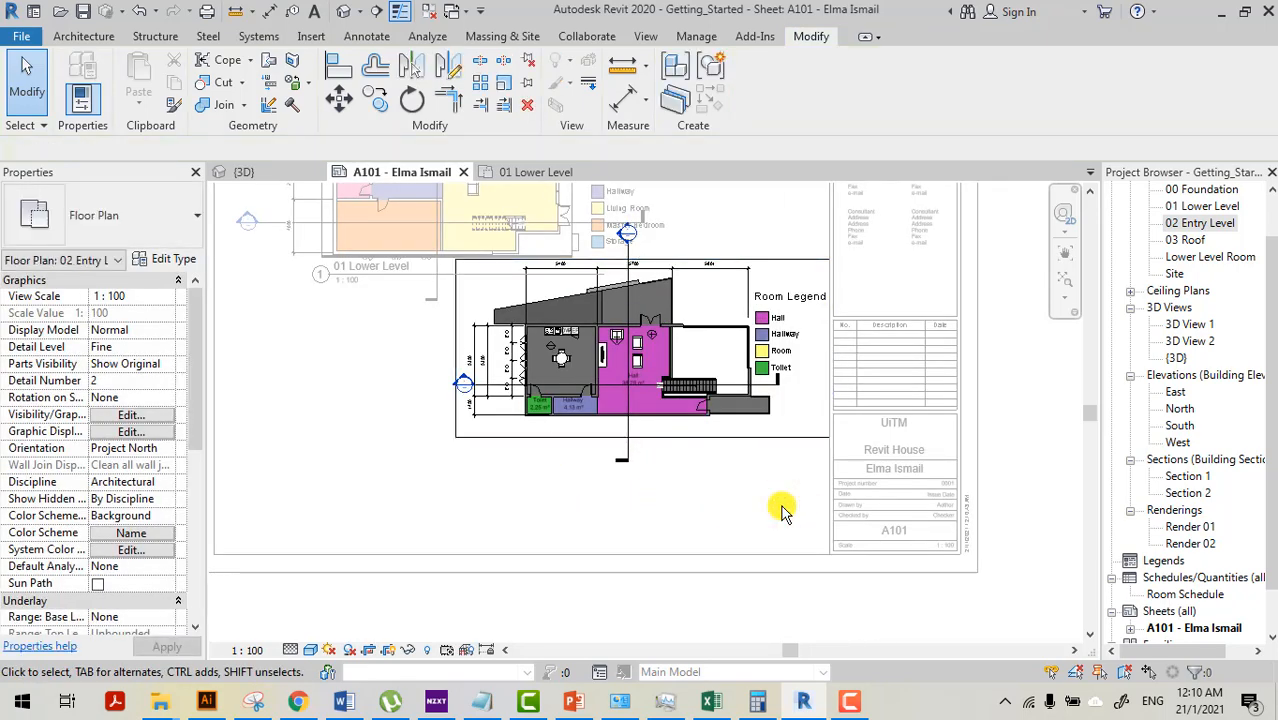
scroll(783, 511, "down", 1)
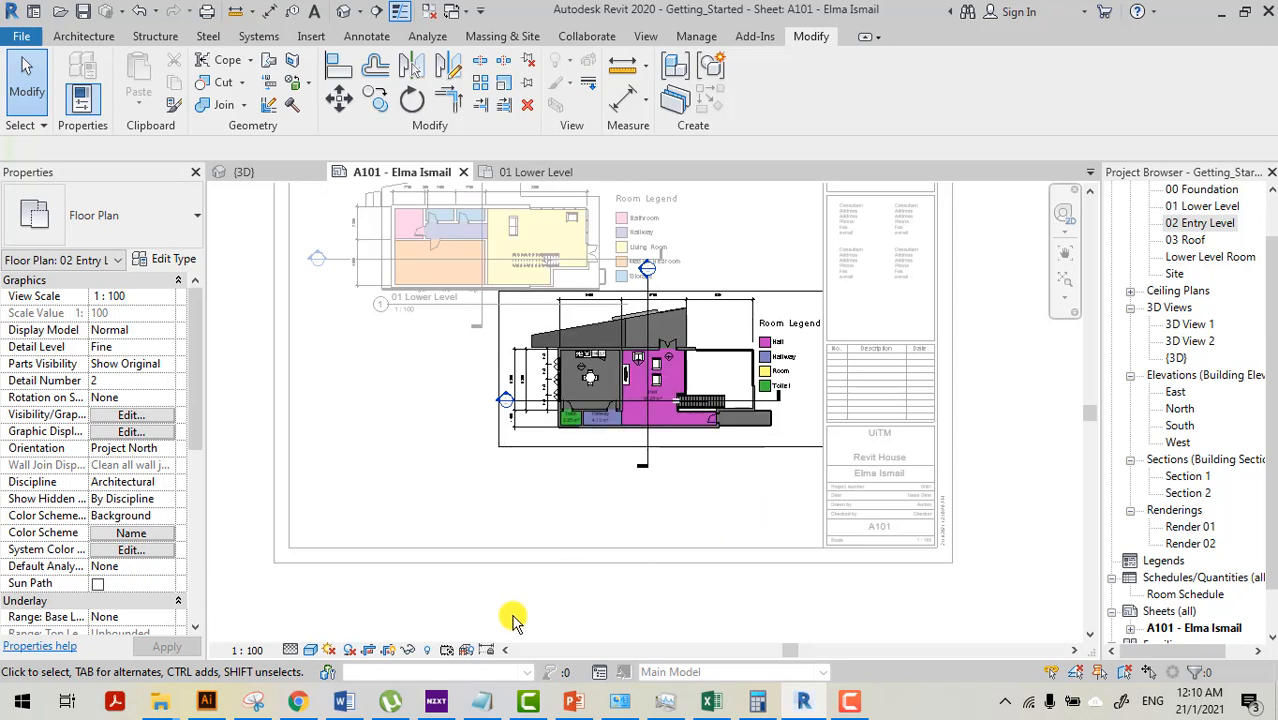
left_click(388, 651)
left_click(709, 418)
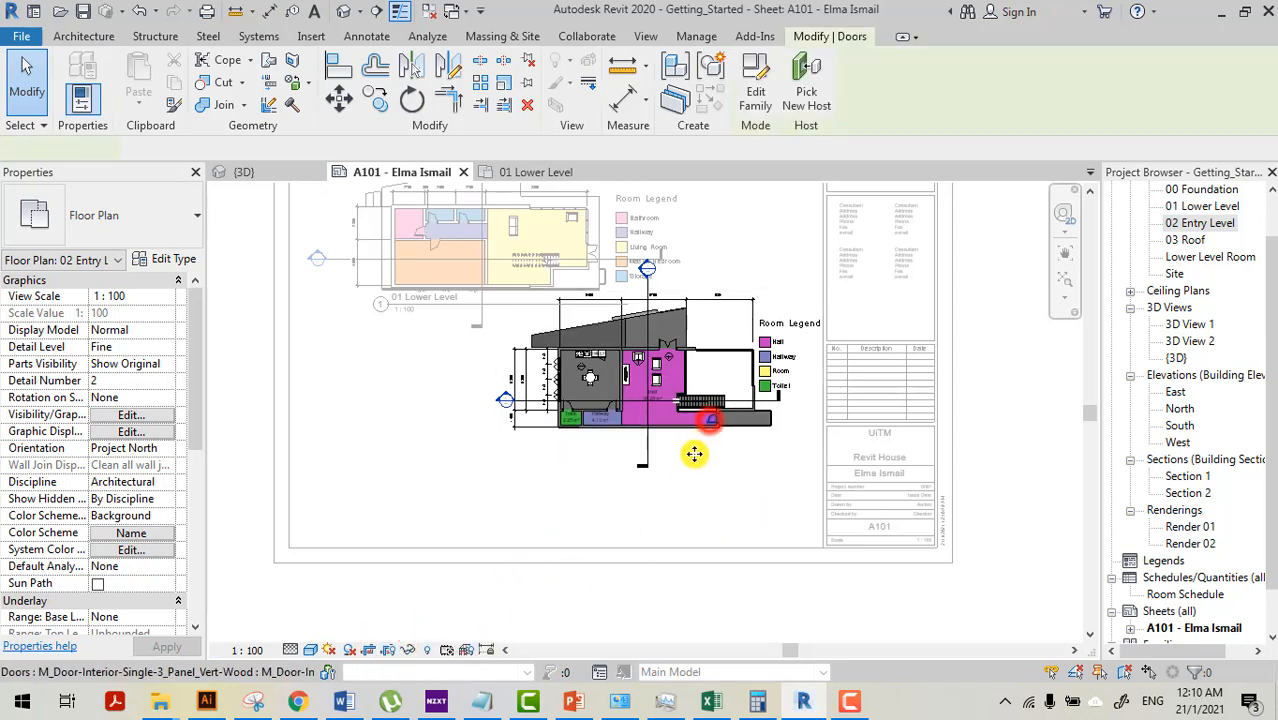
left_click_drag(694, 454, 675, 405)
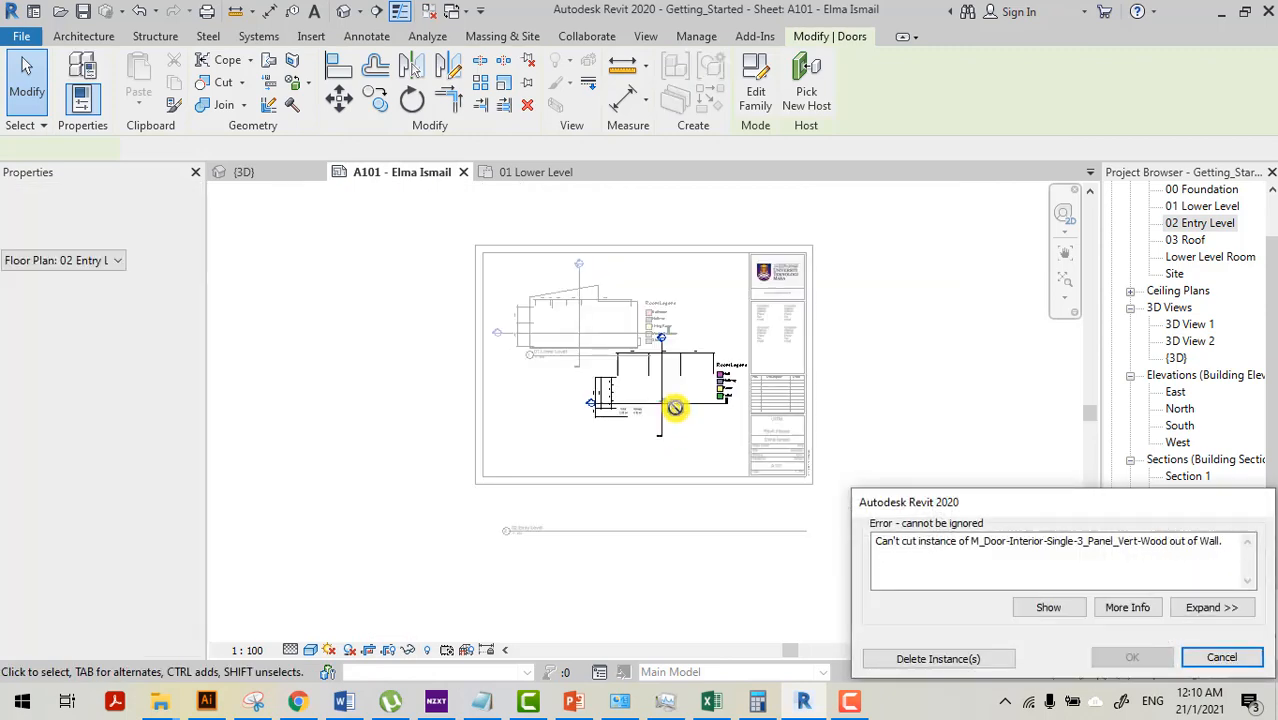
left_click(1219, 657)
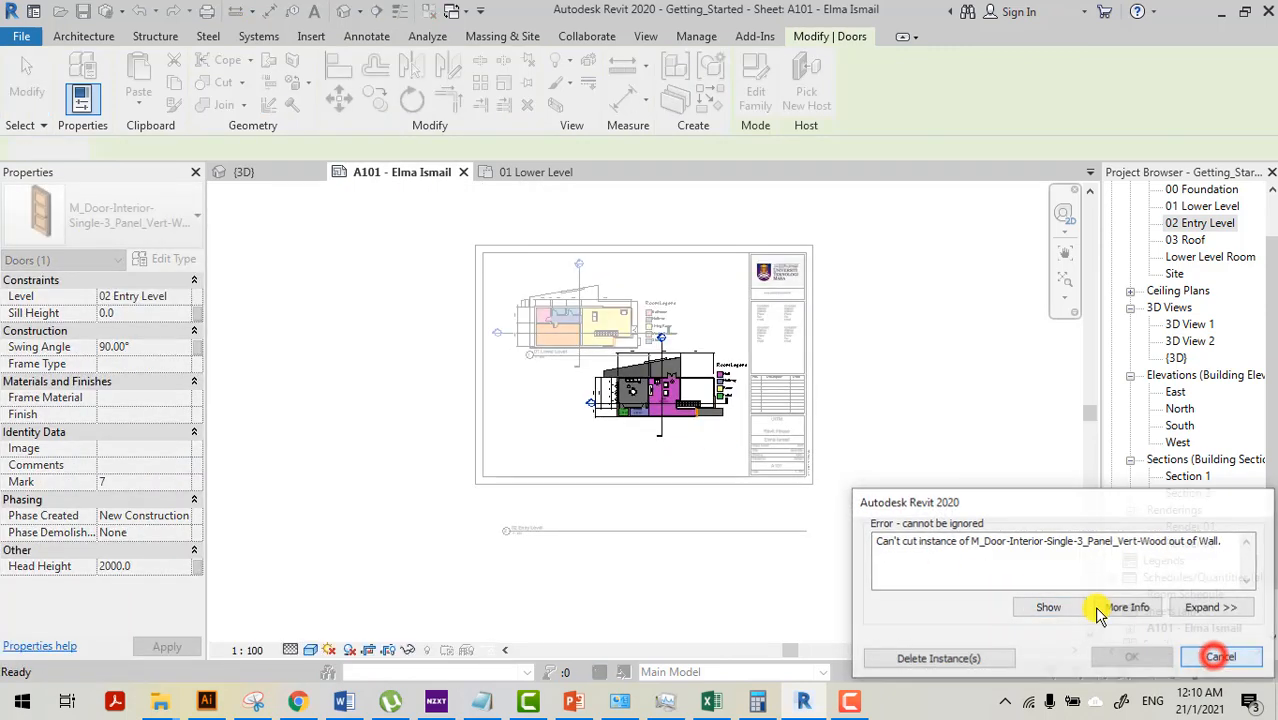
- Deactivate the 02 Entry Level view and move its viewport down and left, beneath the 01 Lower Level plan
scroll(682, 414, "up", 2)
scroll(686, 405, "down", 2)
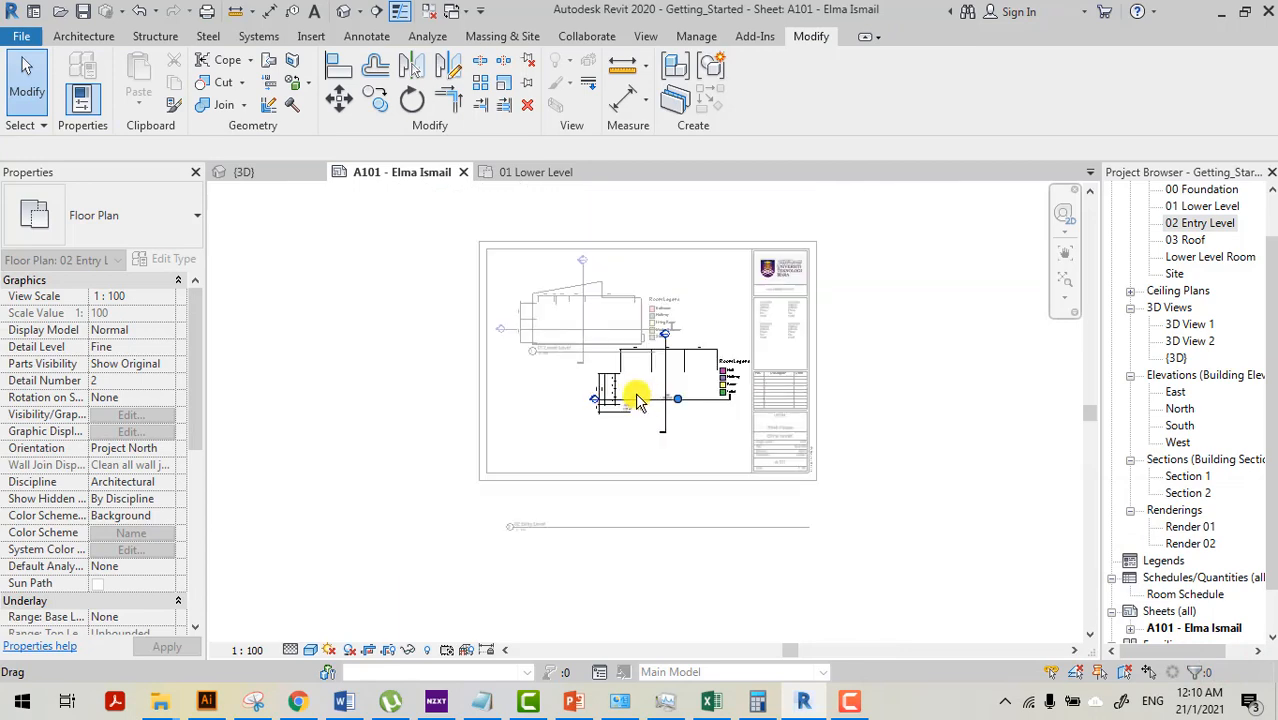
left_click(344, 356)
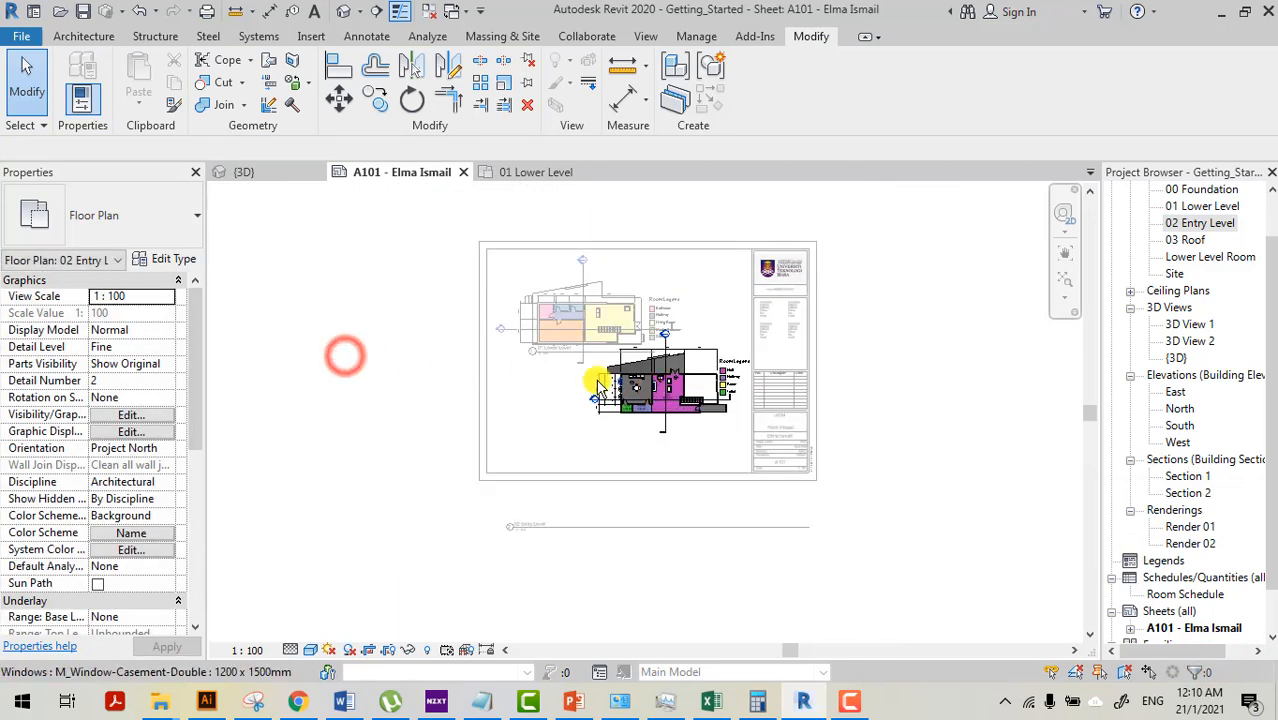
double_click(305, 419)
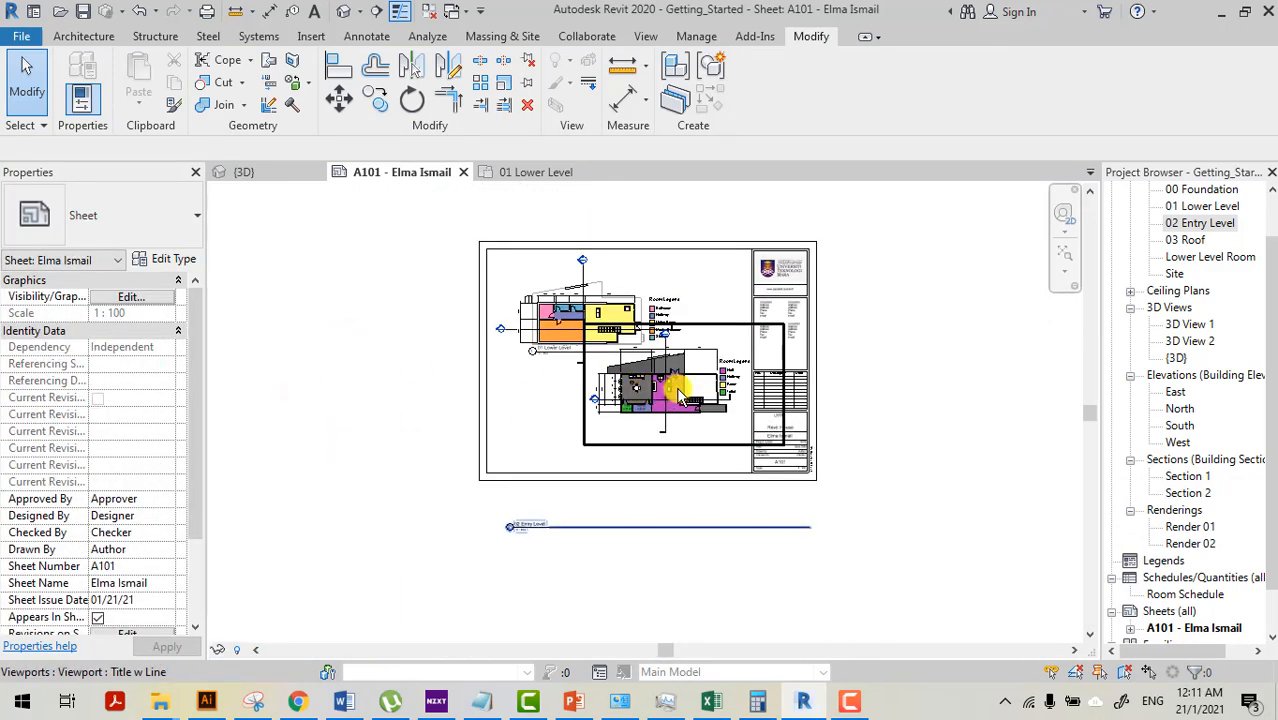
left_click_drag(672, 395, 621, 428)
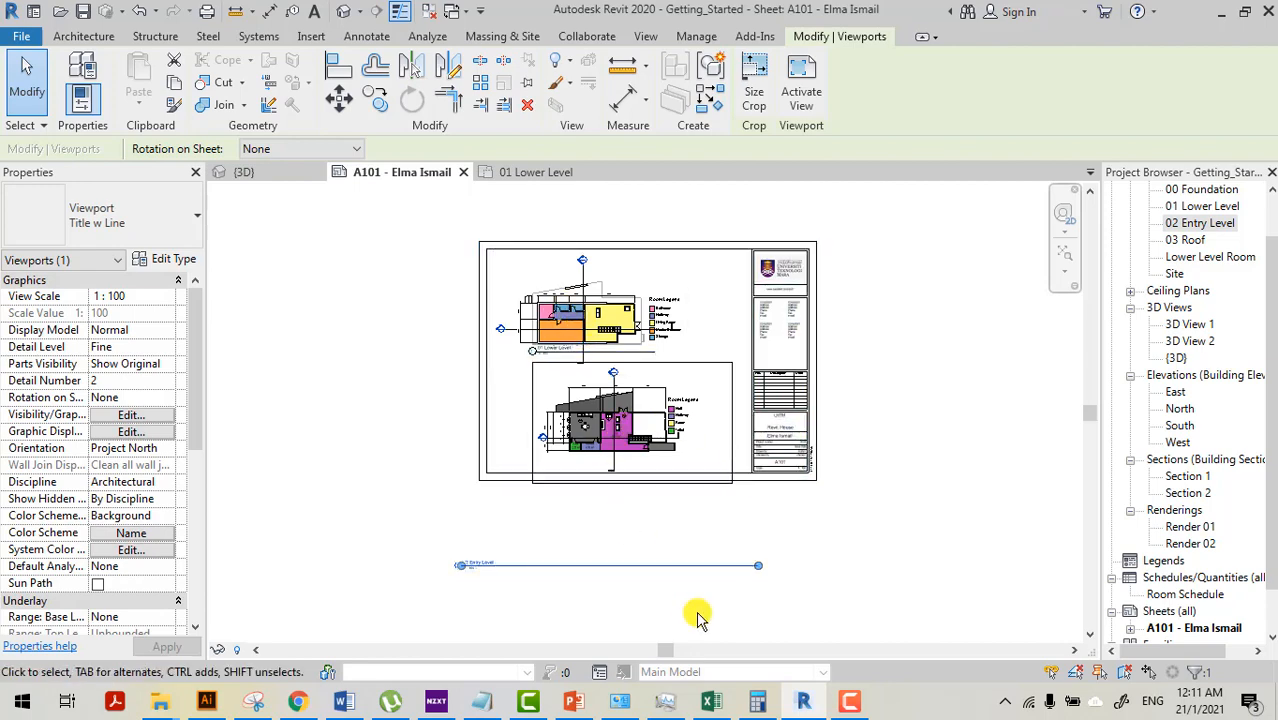
scroll(588, 622, "up", 1)
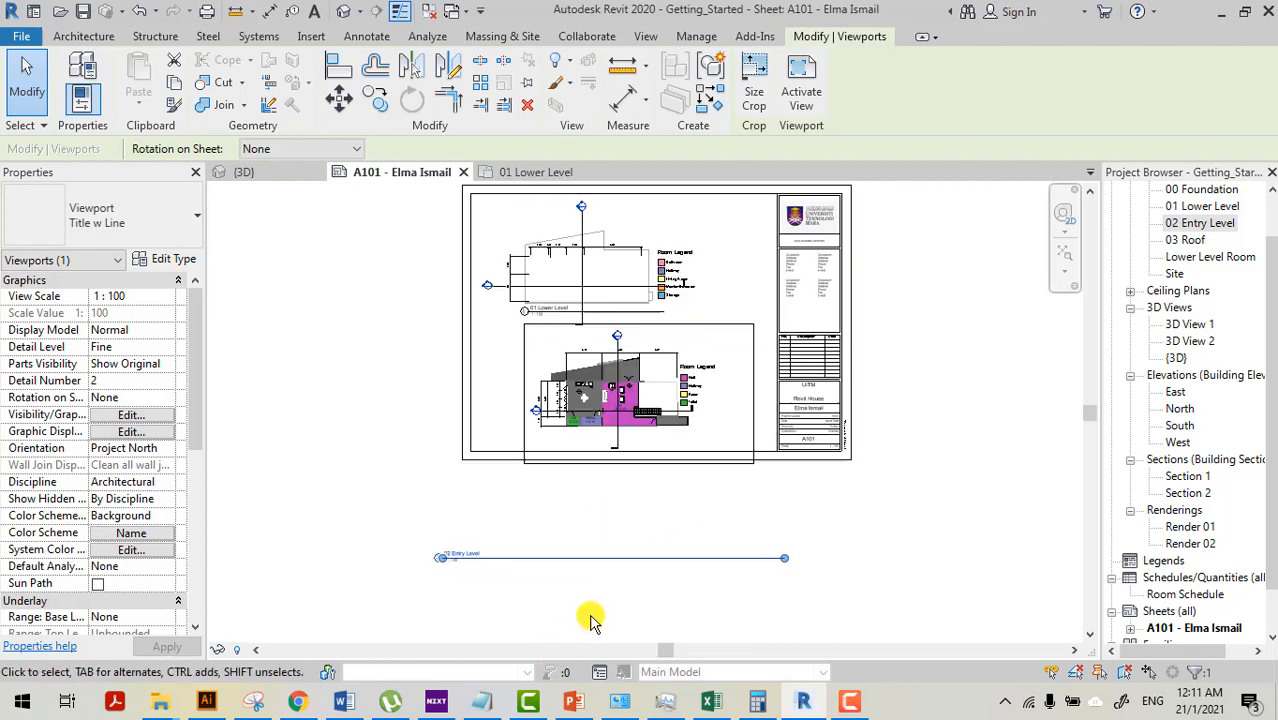
left_click(651, 530)
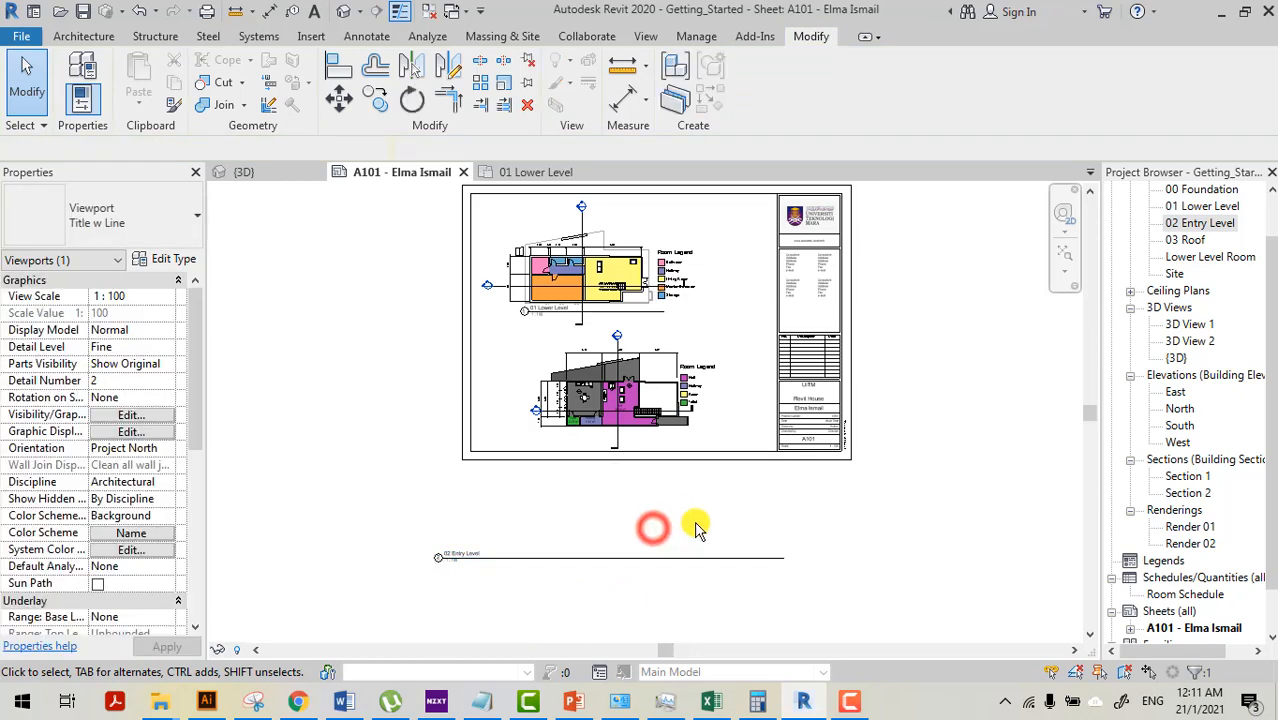
- Raise the 02 Entry Level view title to just beneath its plan and shorten the title line from its right end
left_click_drag(669, 543, 688, 437)
left_click(665, 525)
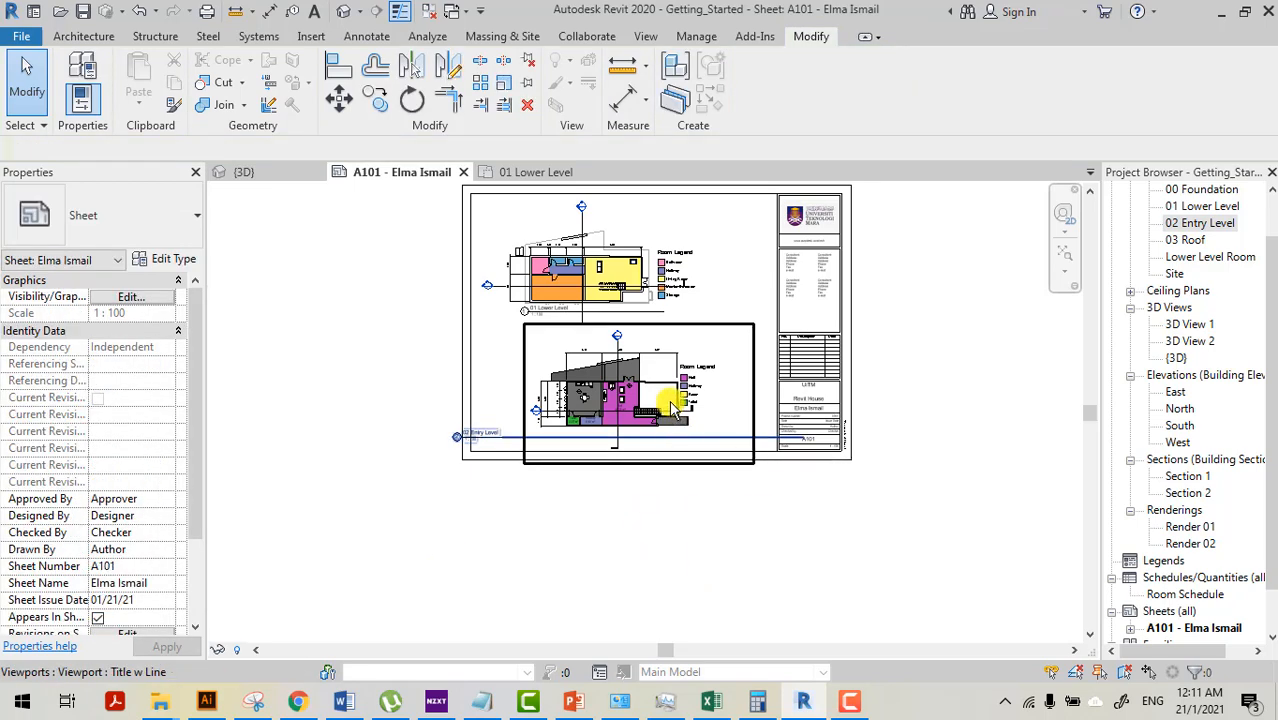
left_click(753, 387)
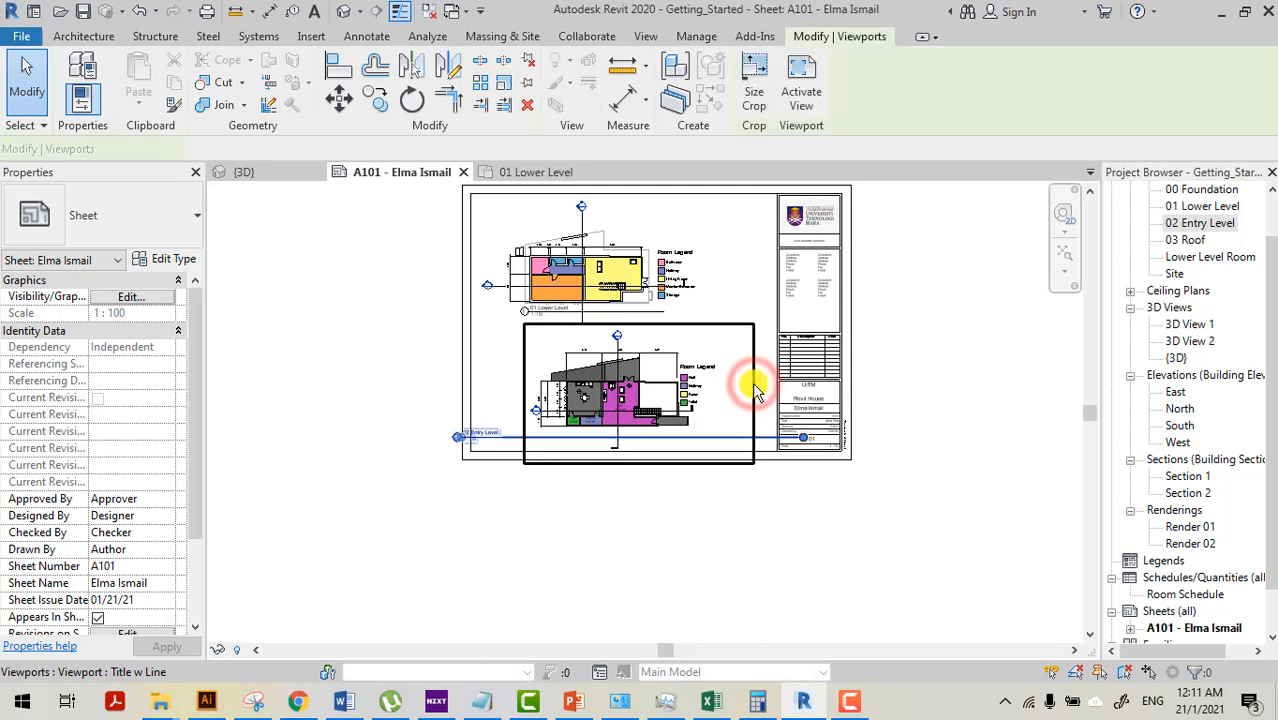
left_click_drag(803, 437, 597, 446)
left_click(505, 436)
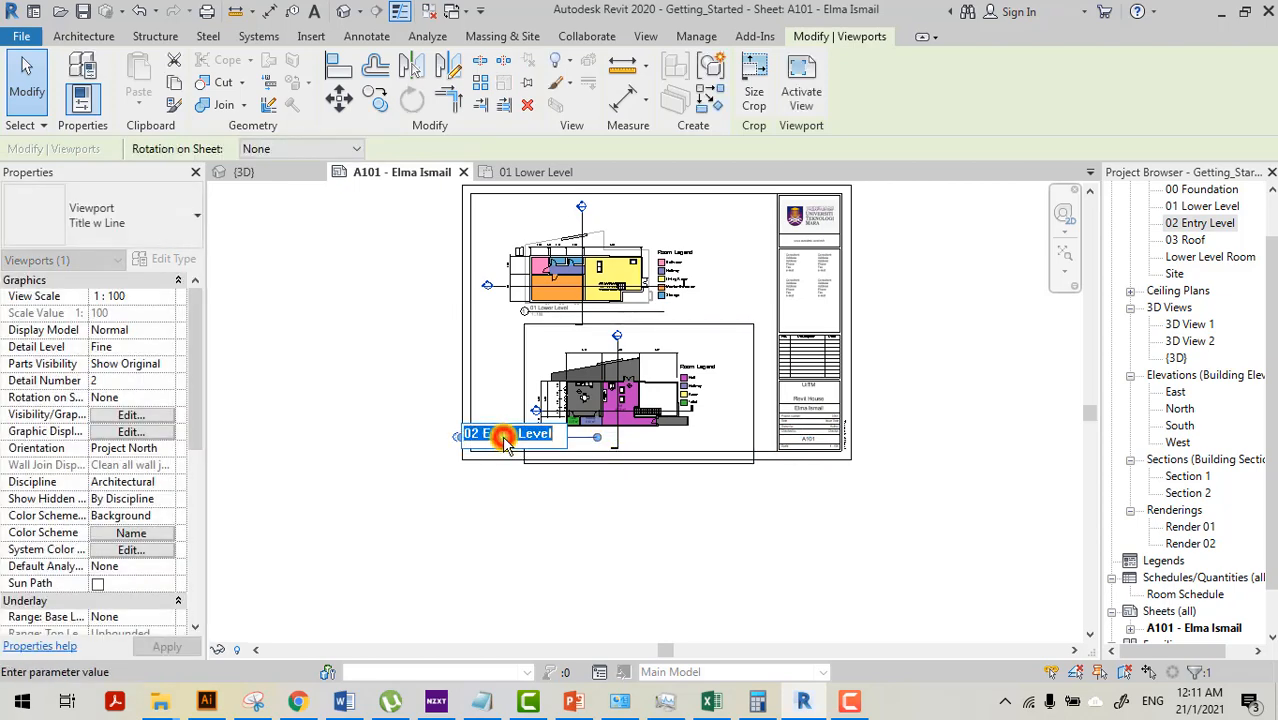
left_click(550, 517)
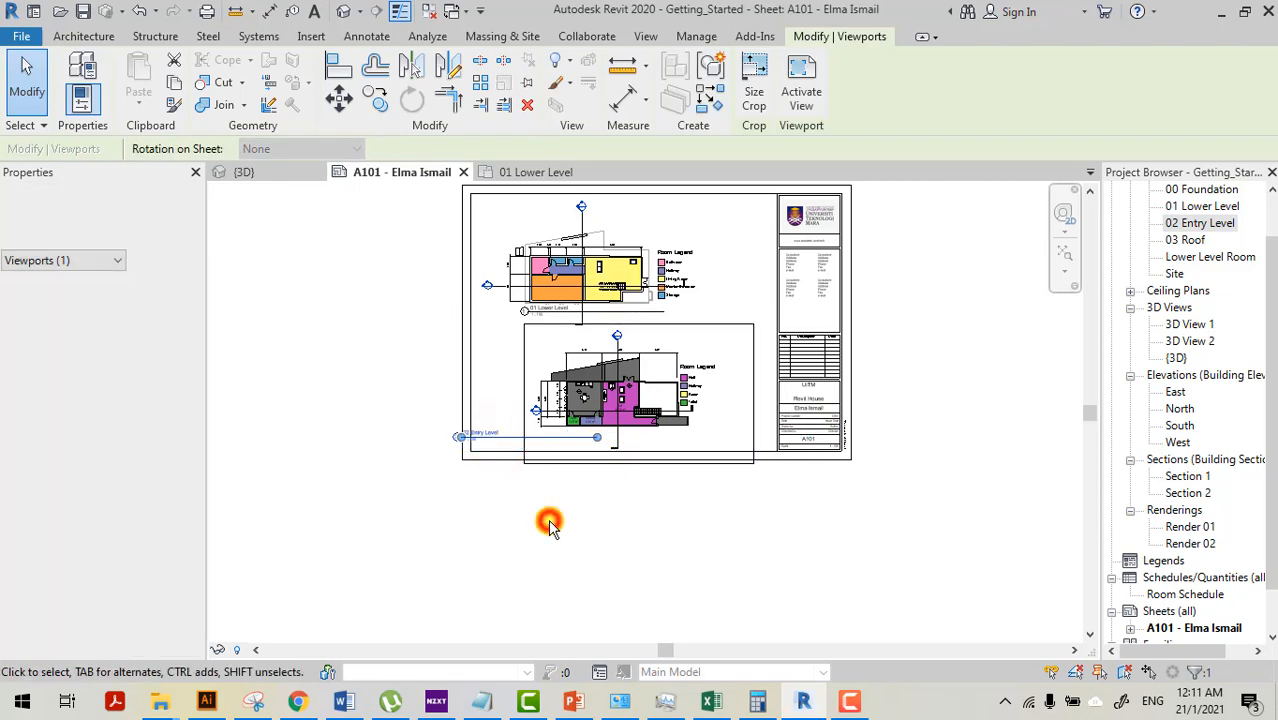
- Shift the shortened 02 Entry Level title to the right so it sits directly beneath its floor plan
left_click(563, 438)
left_click_drag(563, 438, 655, 436)
left_click(682, 566)
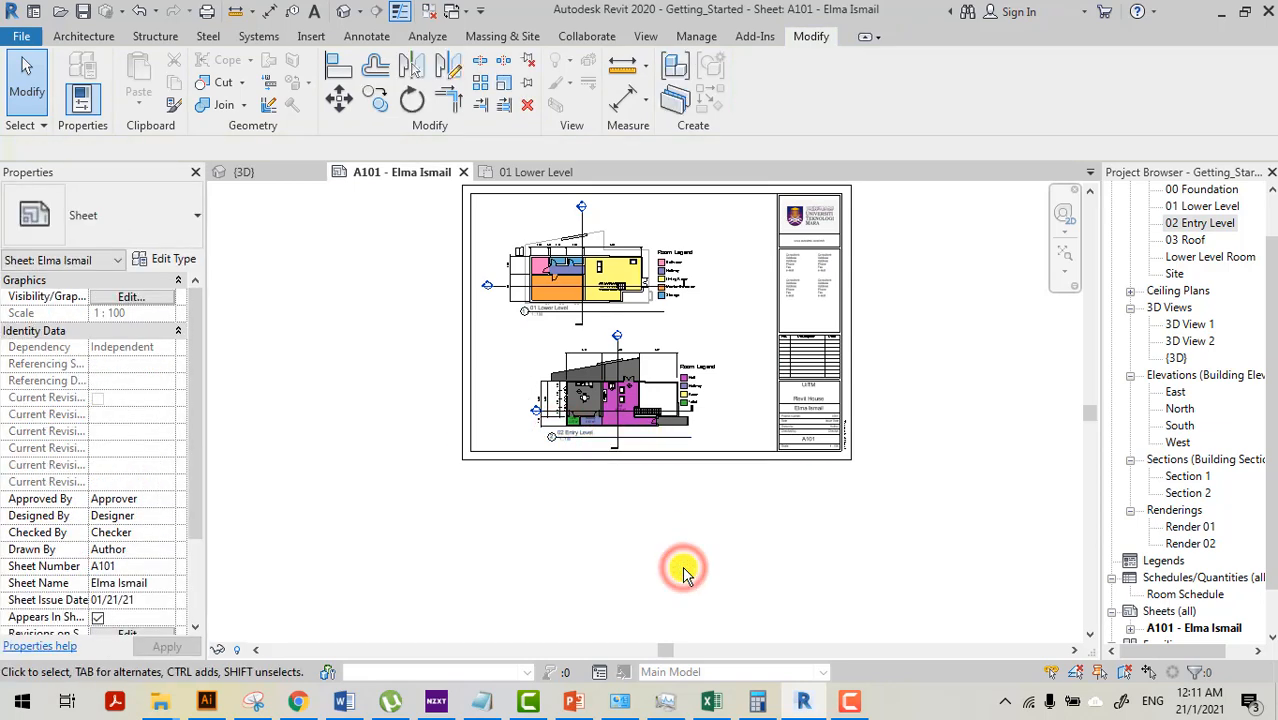
scroll(713, 323, "up", 4)
scroll(727, 399, "down", 3)
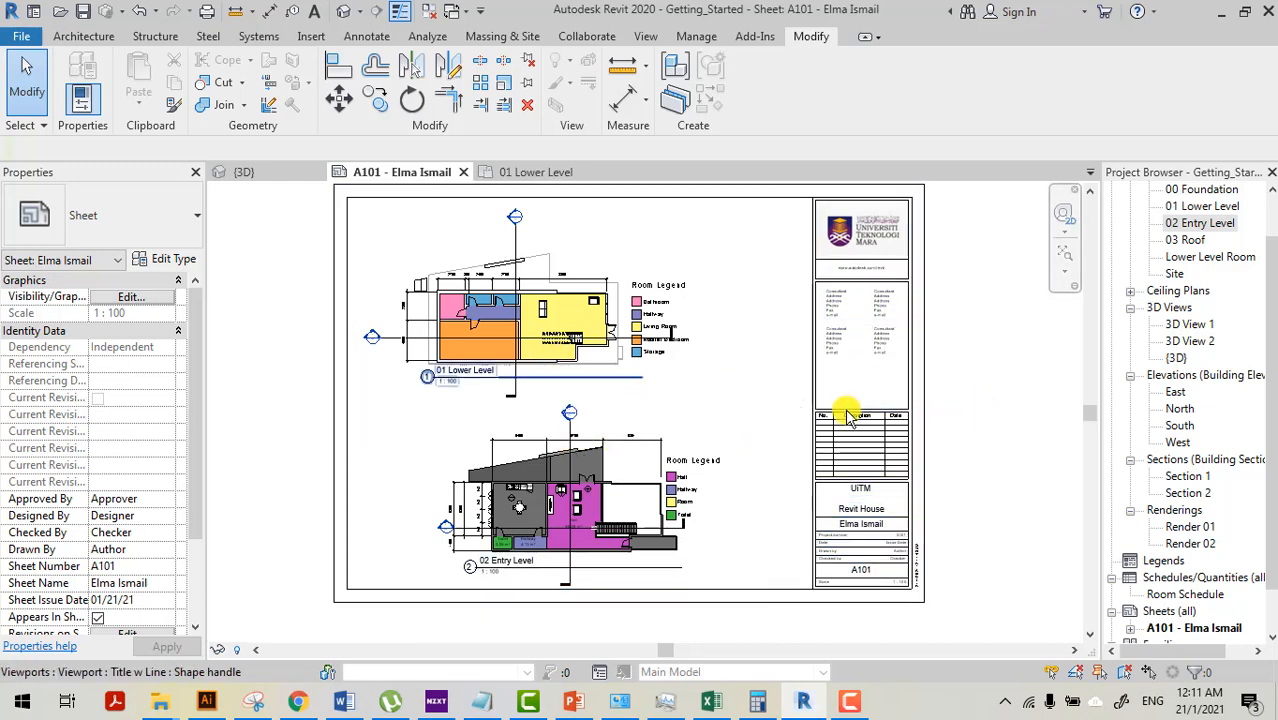
- Create a second sheet in the project with the A2 metric title block
left_click_drag(1270, 483, 1273, 538)
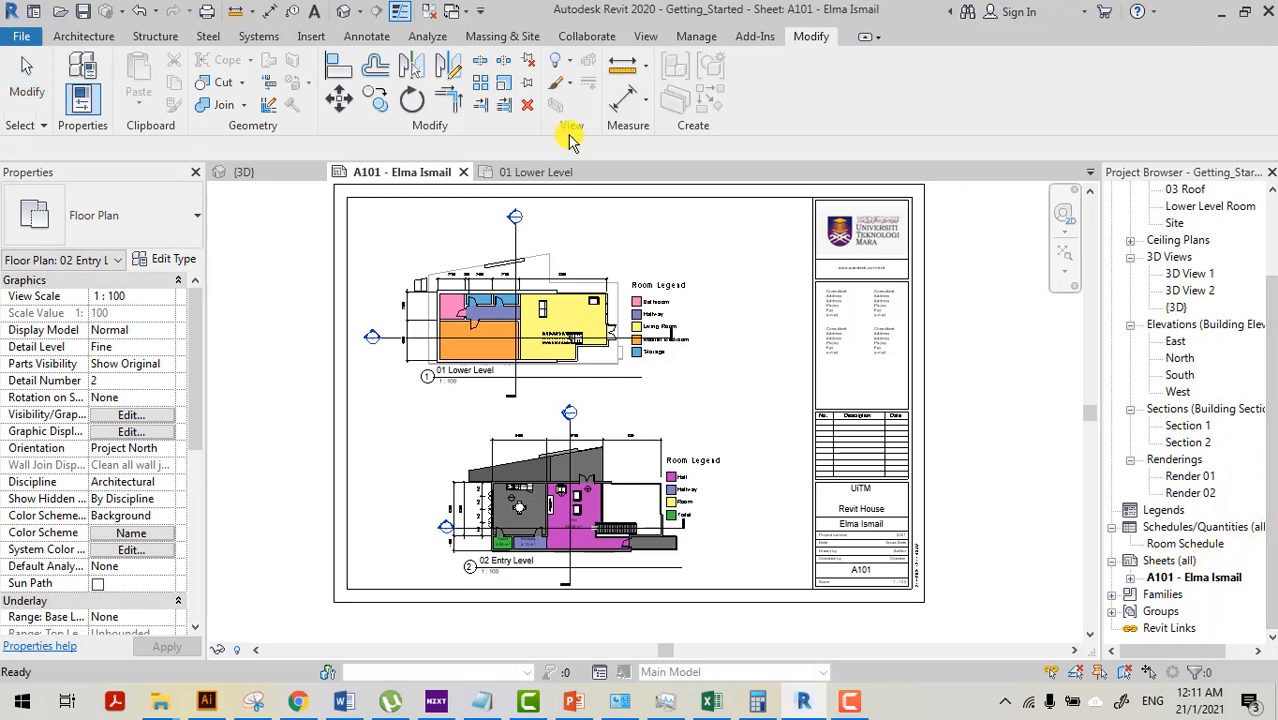
left_click(646, 36)
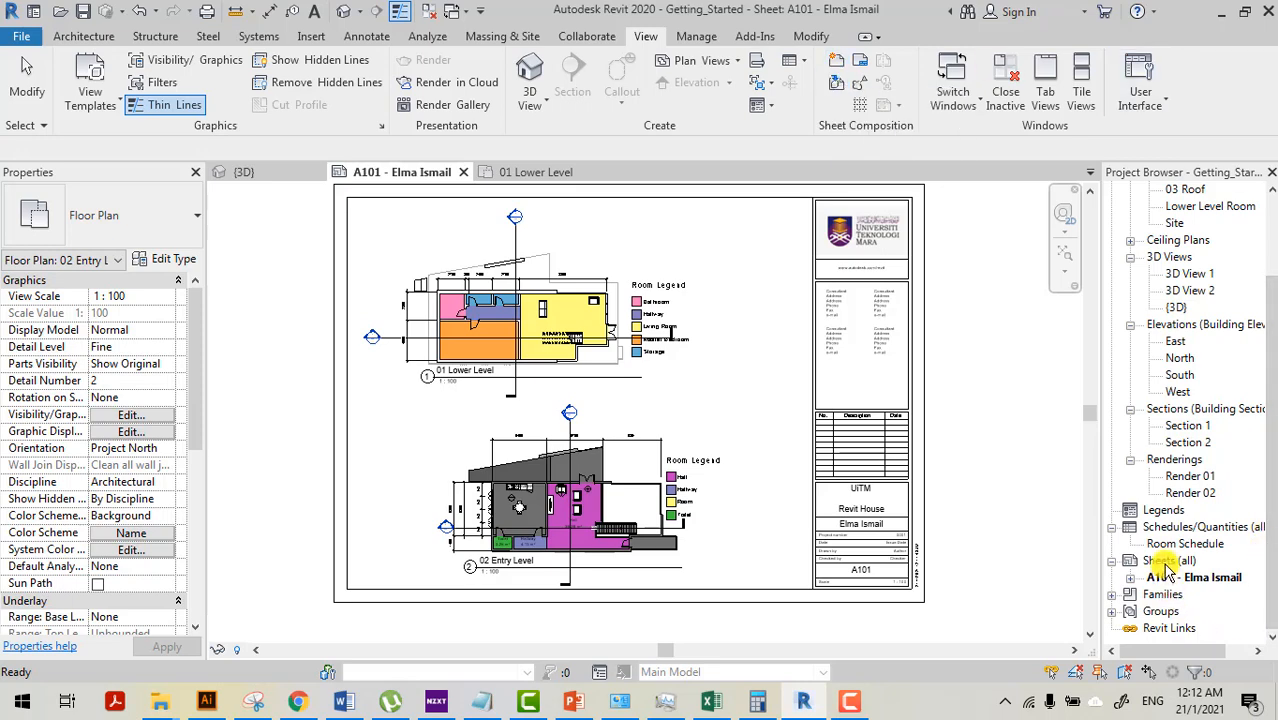
right_click(1168, 562)
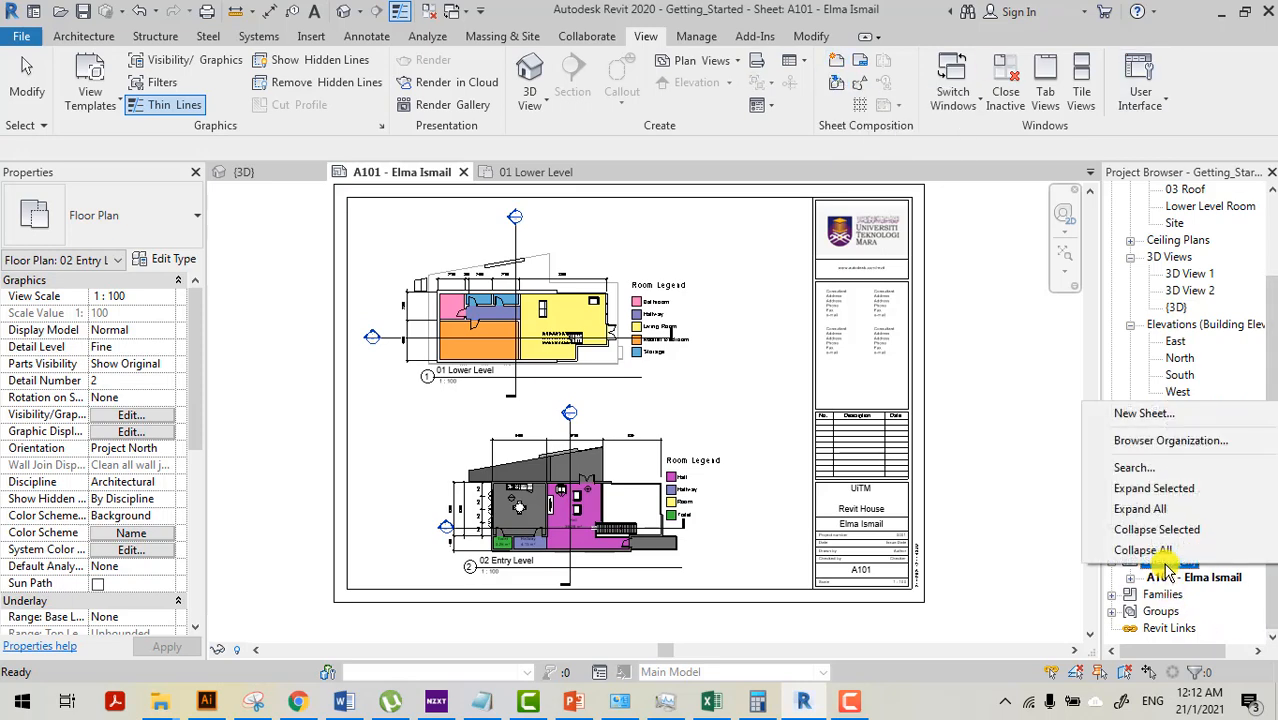
left_click(1150, 415)
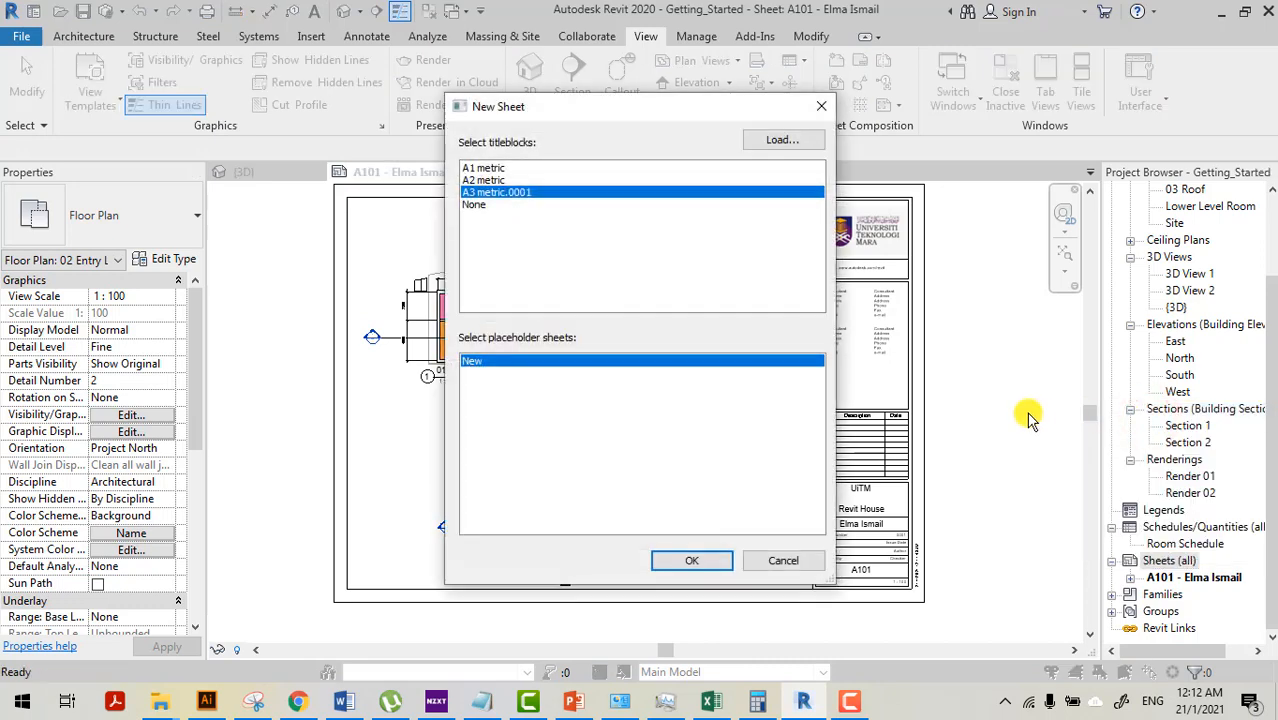
left_click(493, 181)
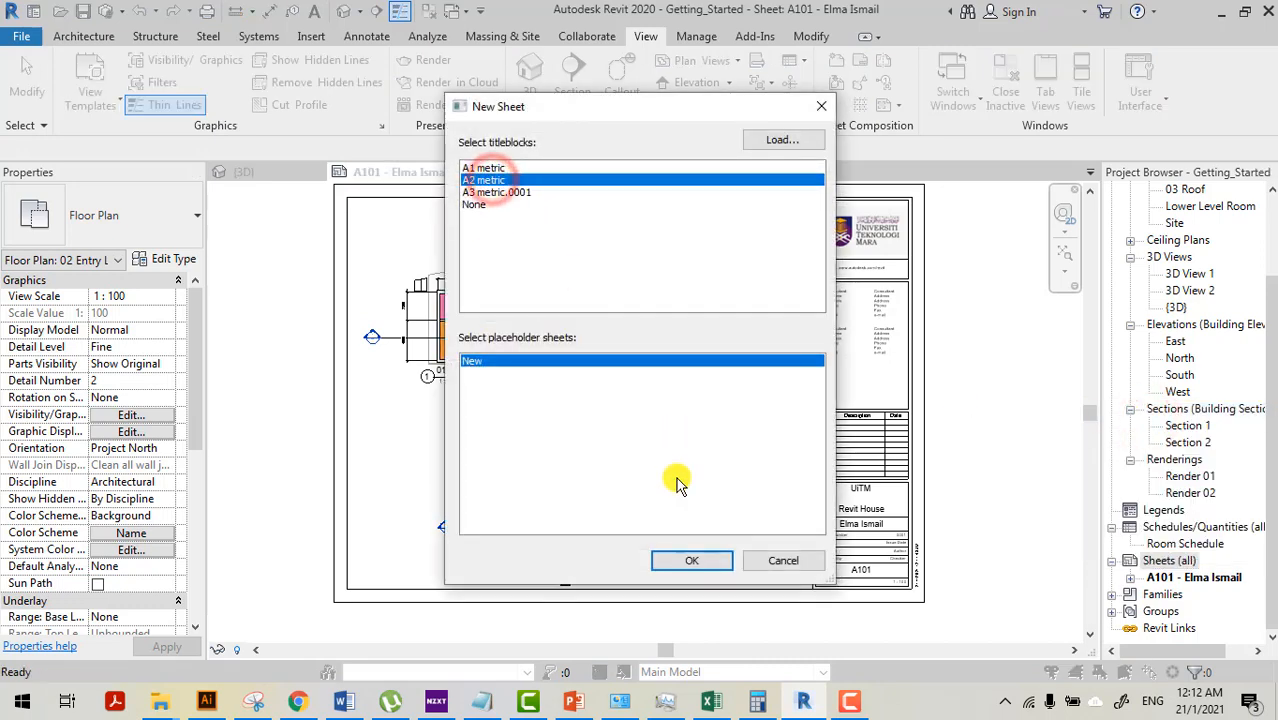
left_click(692, 560)
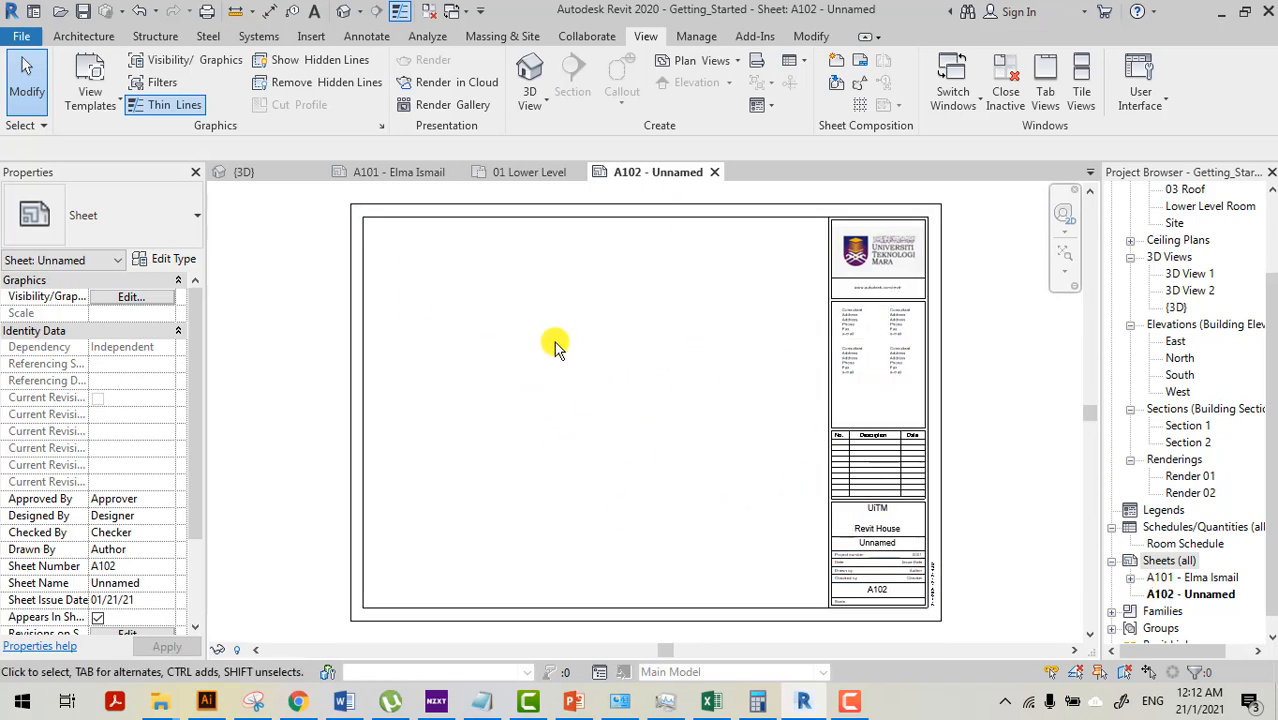
- Place the East elevation in the upper part of sheet A102 and shift its viewport right, inside the sheet border
left_click(1178, 342)
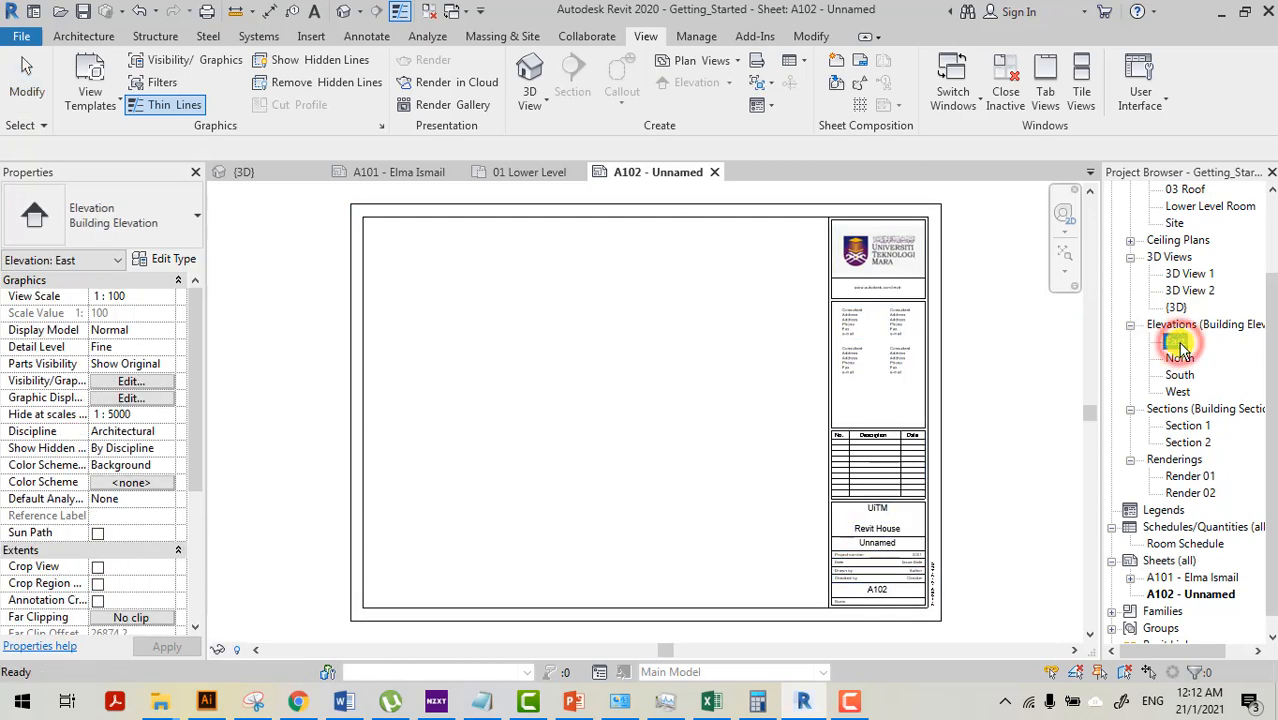
left_click_drag(1179, 344, 419, 262)
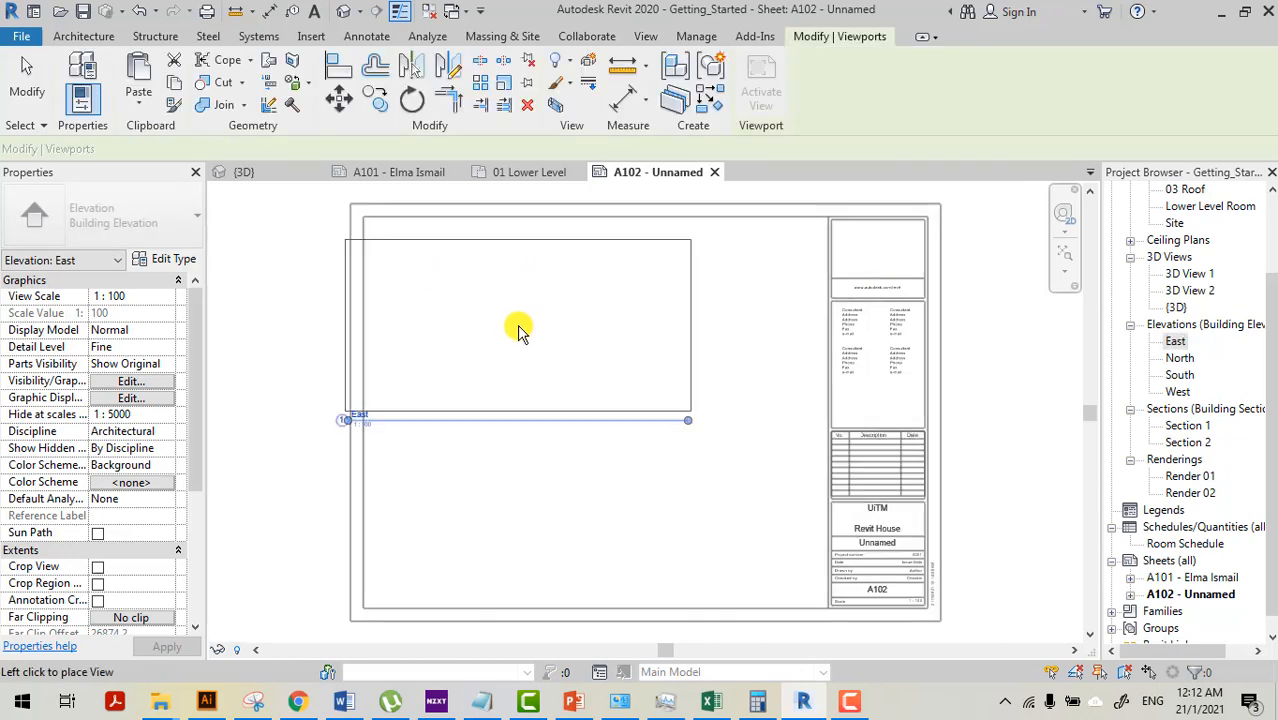
left_click(518, 326)
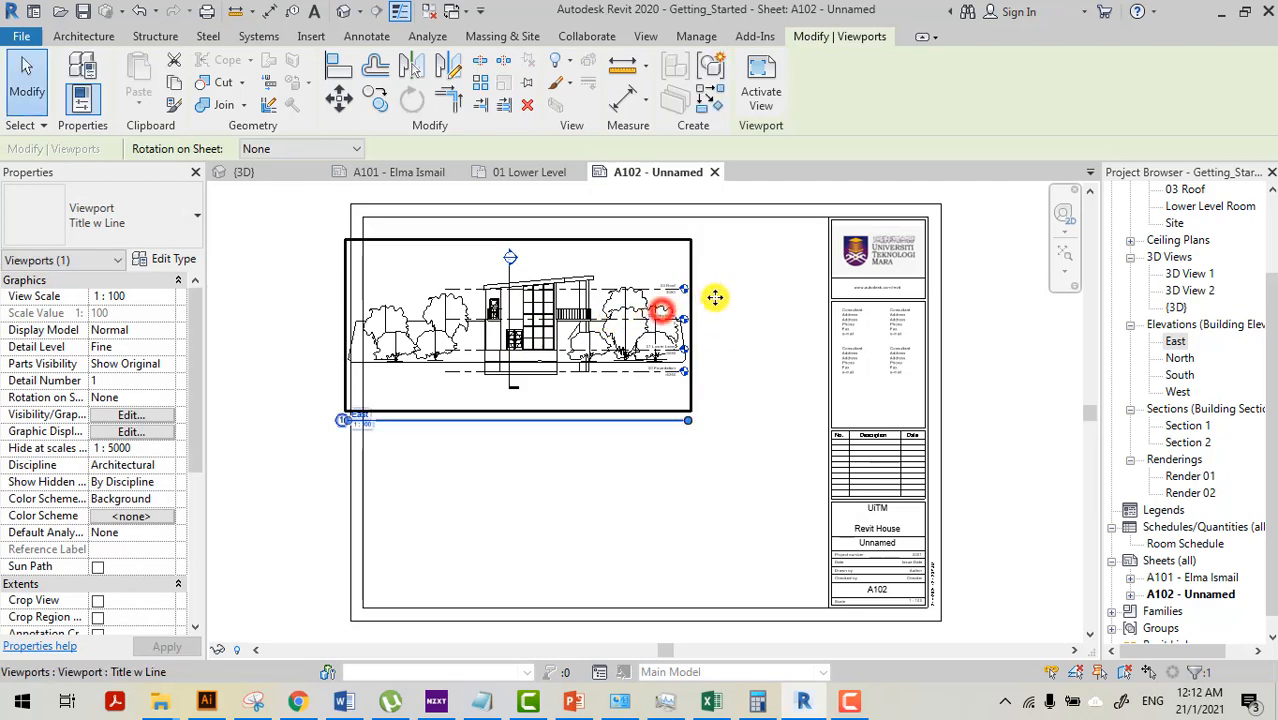
left_click_drag(715, 297, 743, 307)
left_click(765, 475)
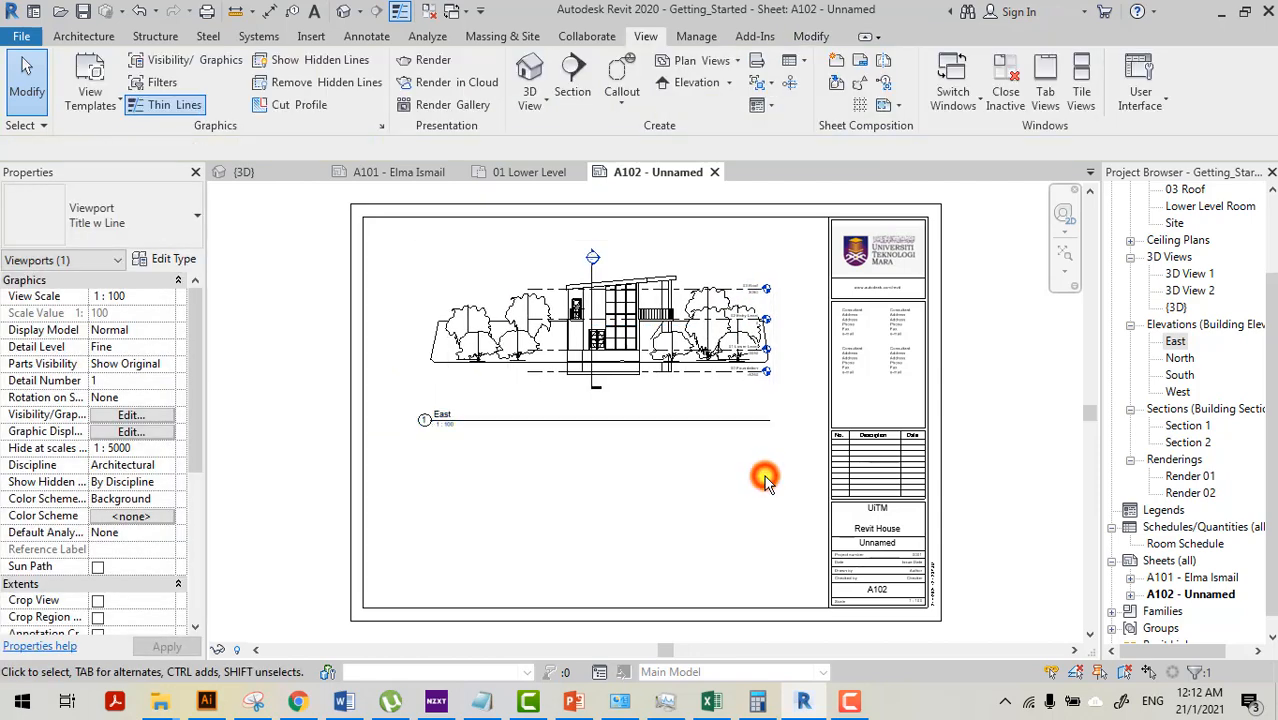
- Place the North elevation on sheet A102 beneath the East elevation and save the project
left_click(1179, 358)
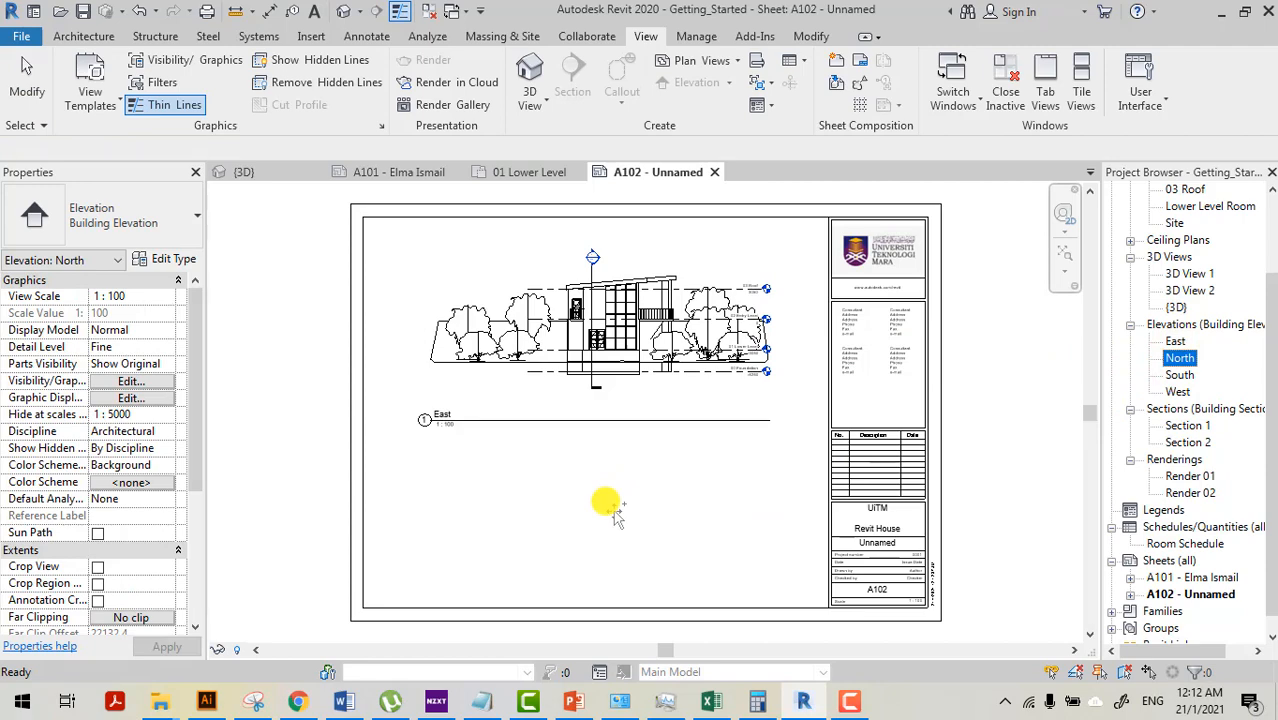
double_click(1179, 360)
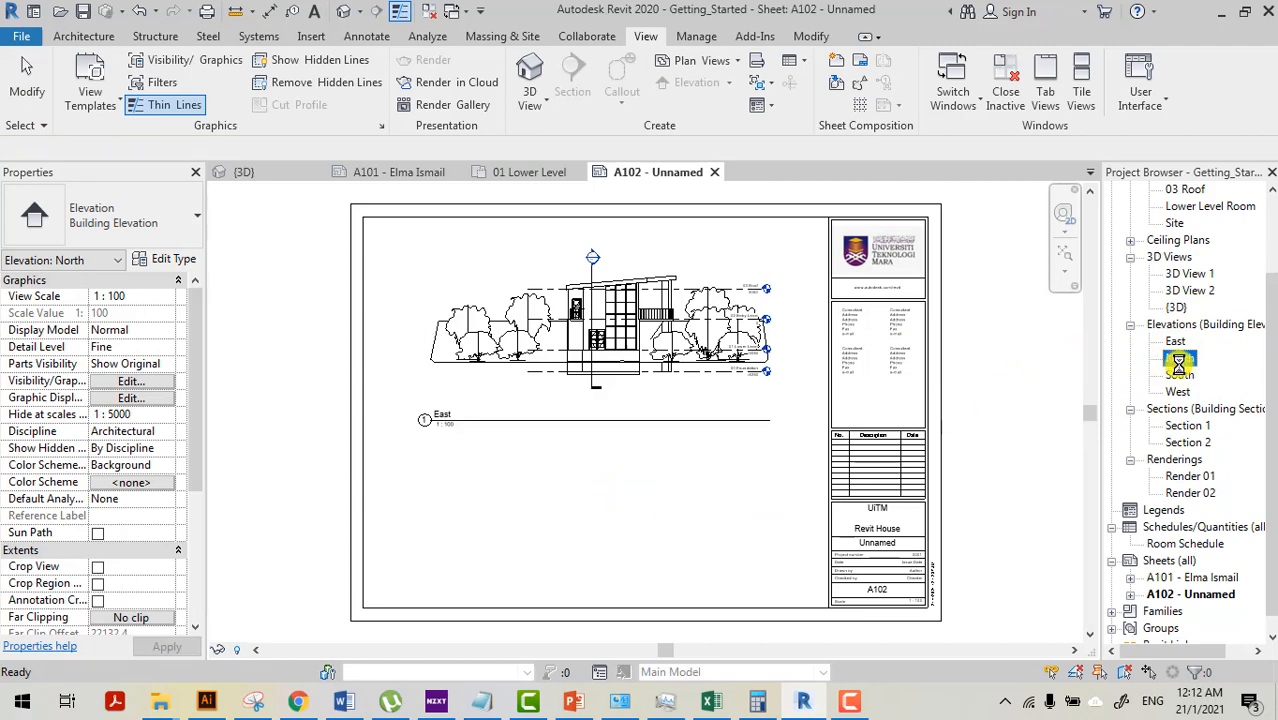
left_click_drag(1185, 364, 1057, 422)
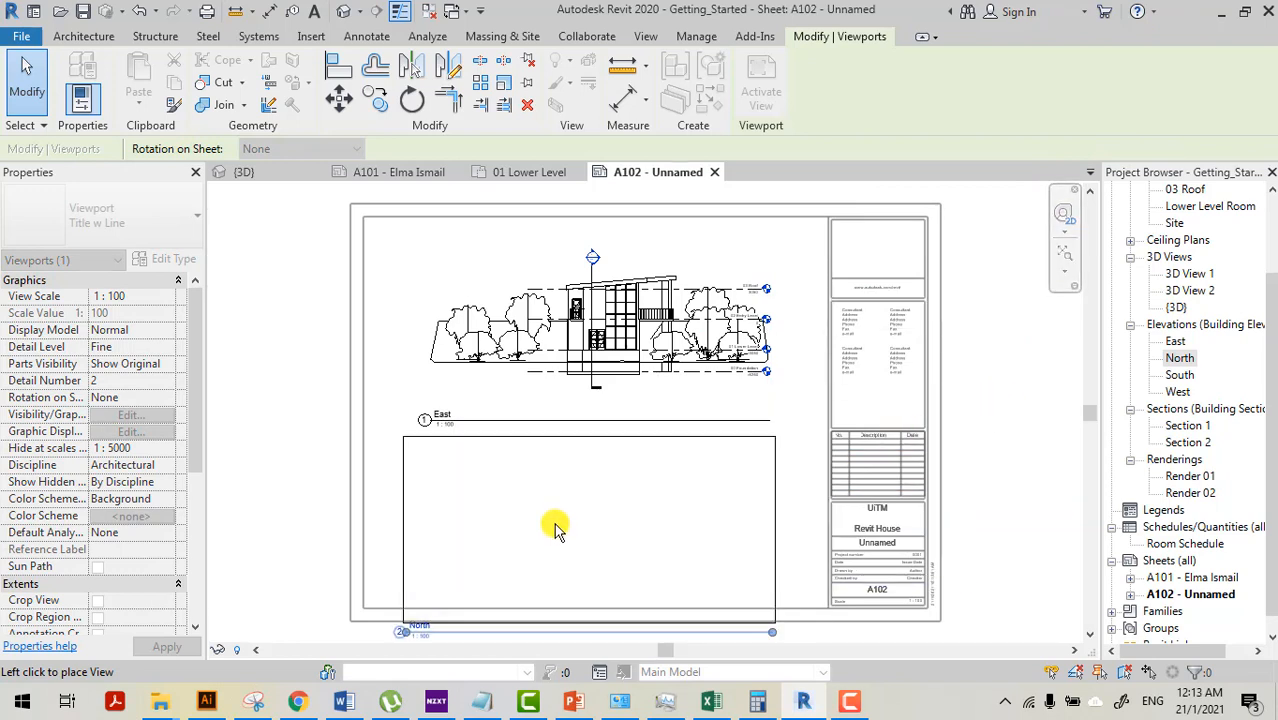
left_click(600, 500)
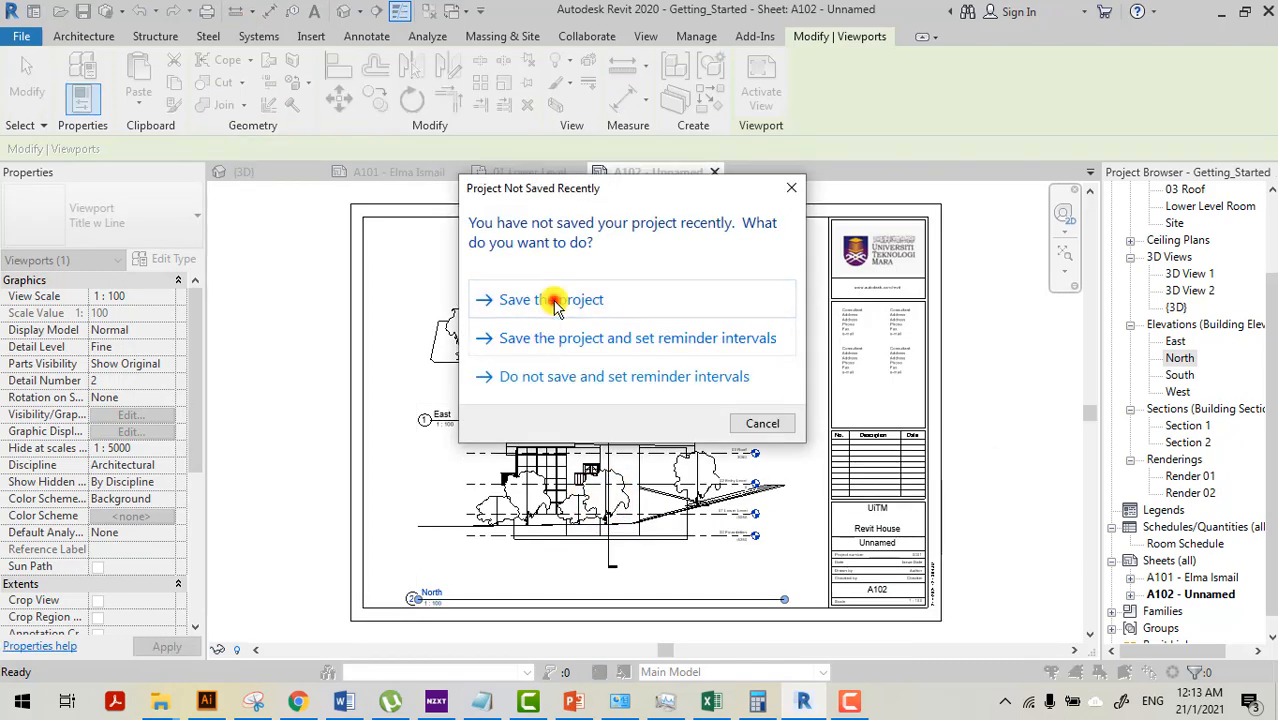
left_click(551, 300)
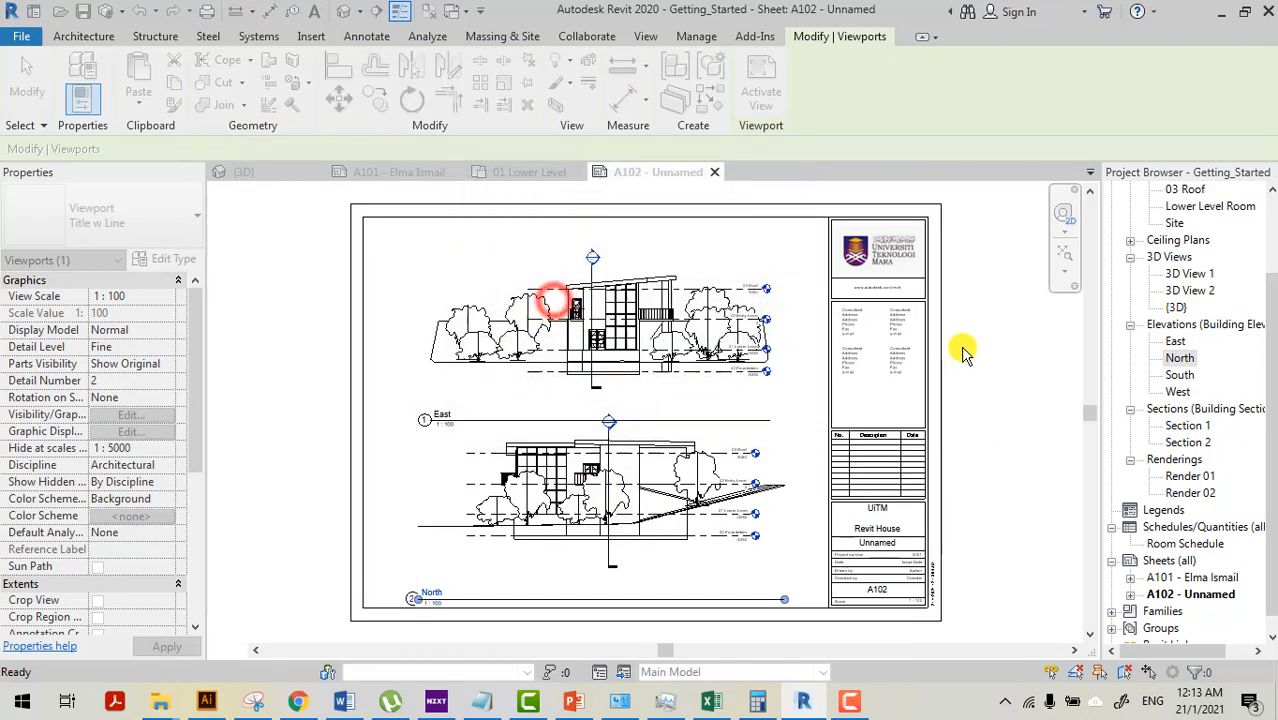
left_click(990, 463)
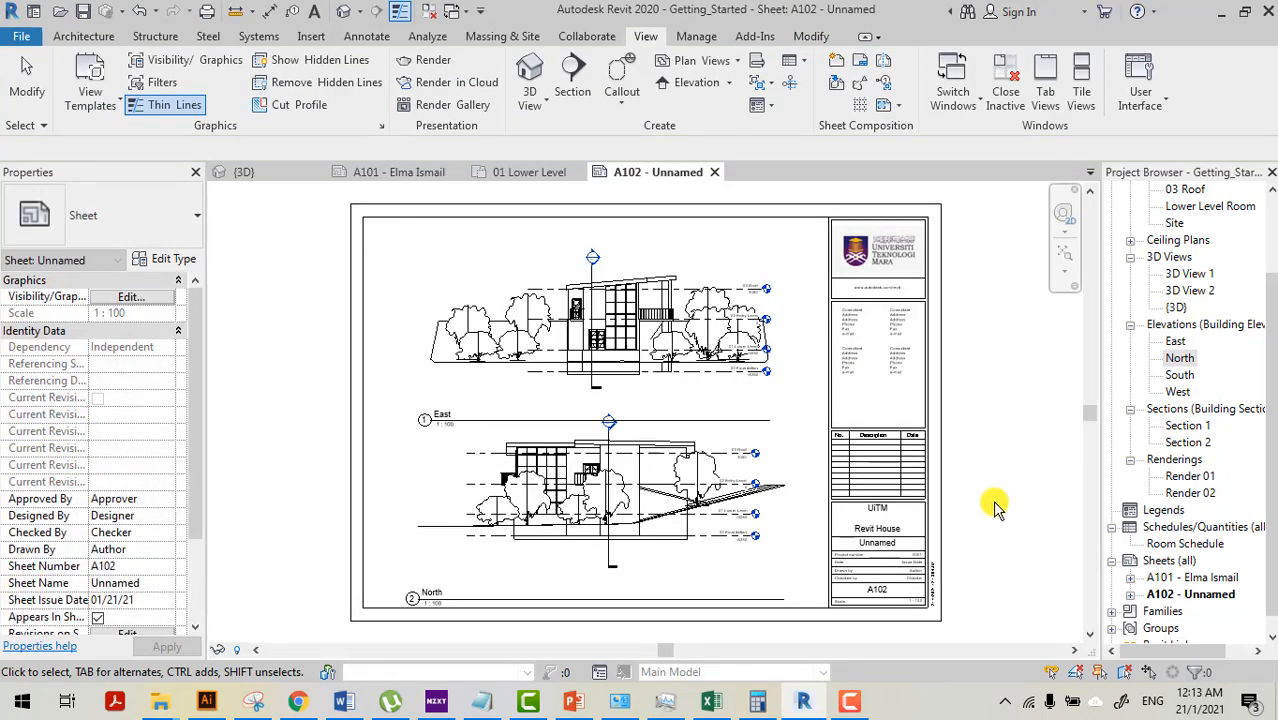
- Open sheet A101 and change its sheet name in the title block to Floor Plans
double_click(1204, 578)
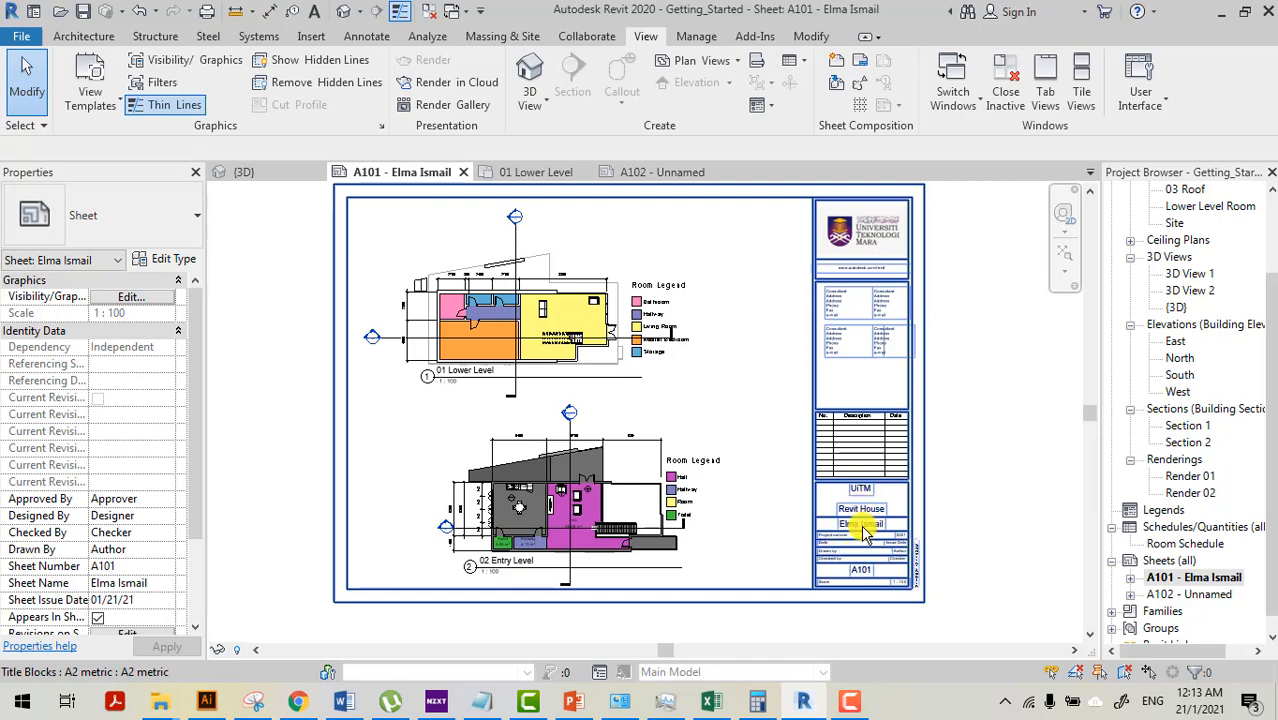
left_click(860, 528)
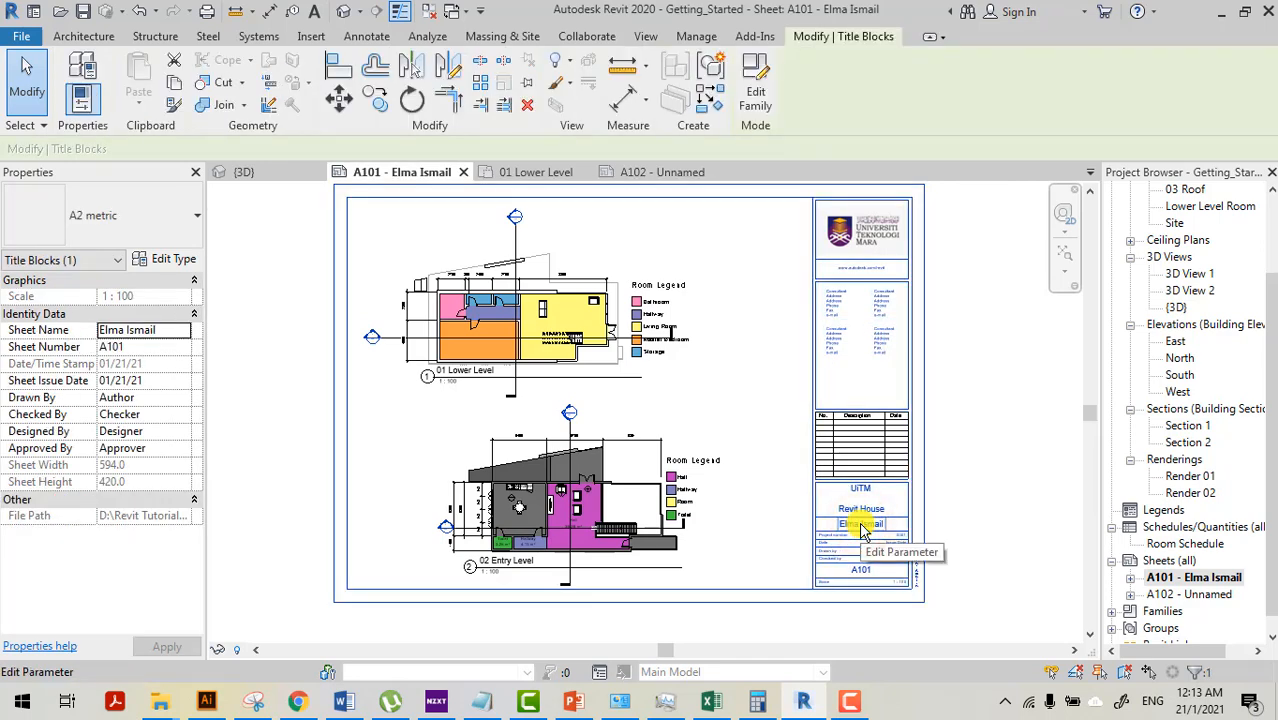
left_click(860, 526)
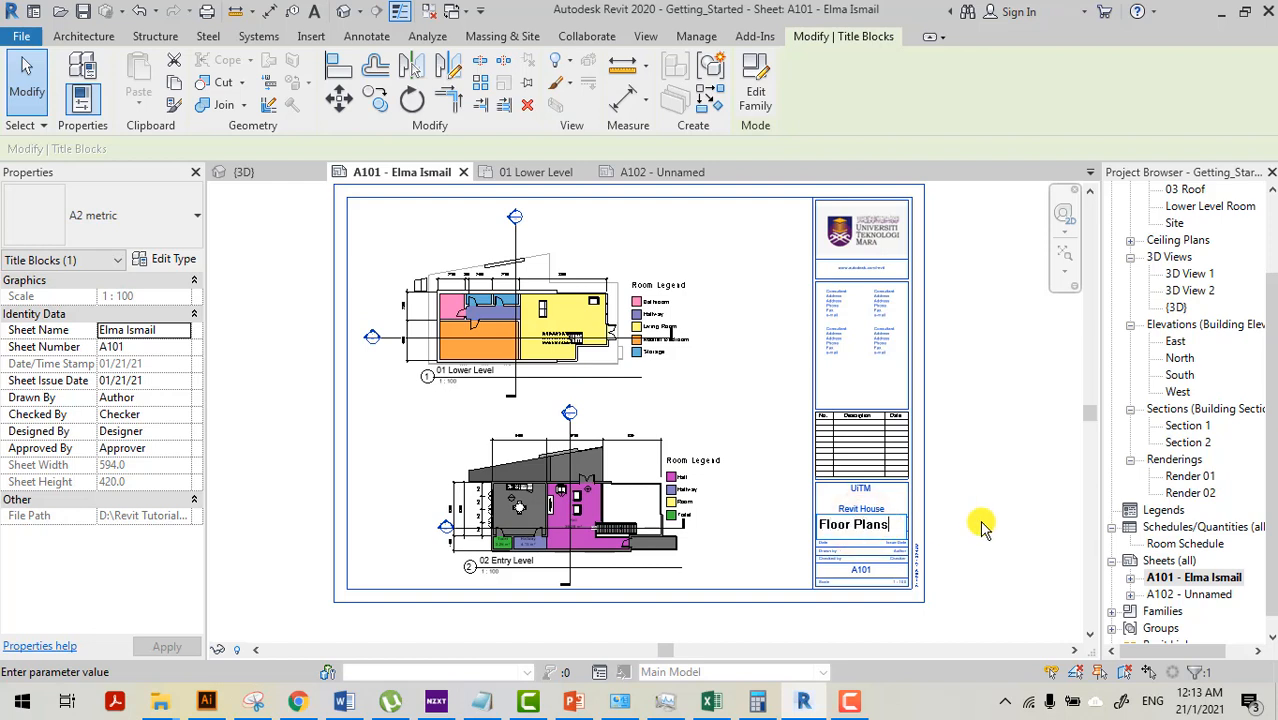
left_click(1016, 510)
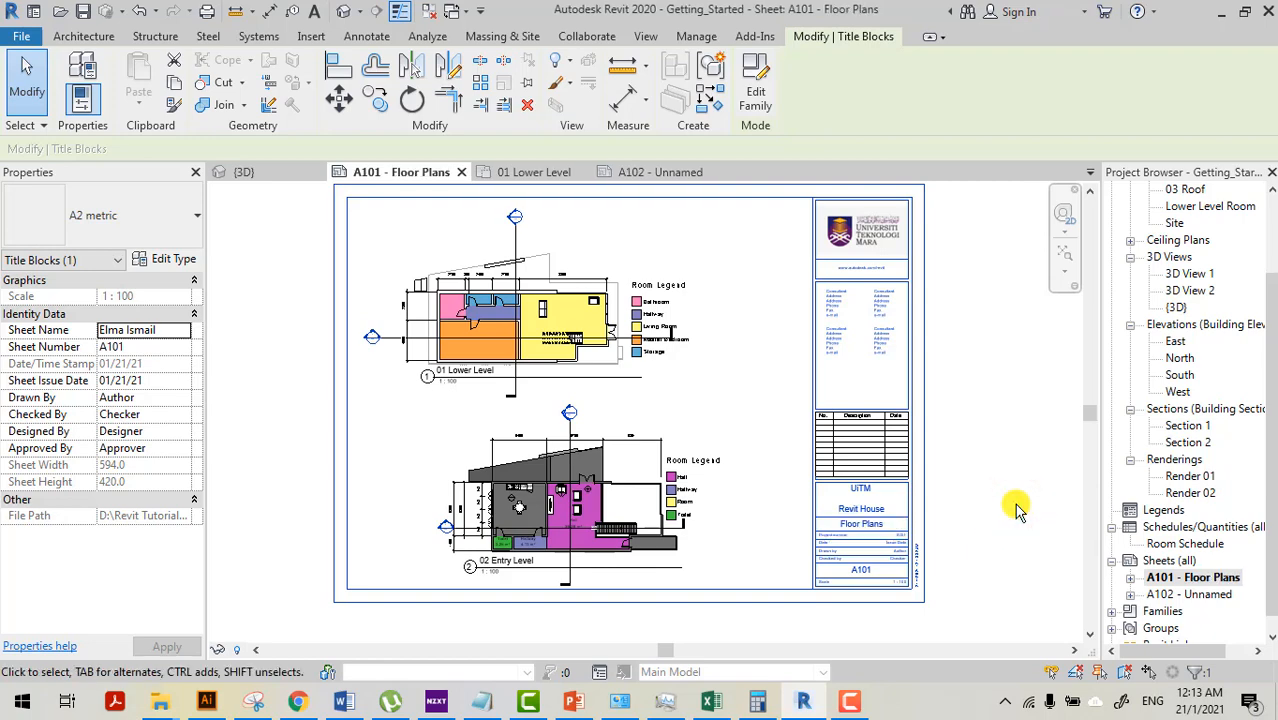
- Rename sheet A102 as Elevations, keeping its sheet number
left_click(1210, 596)
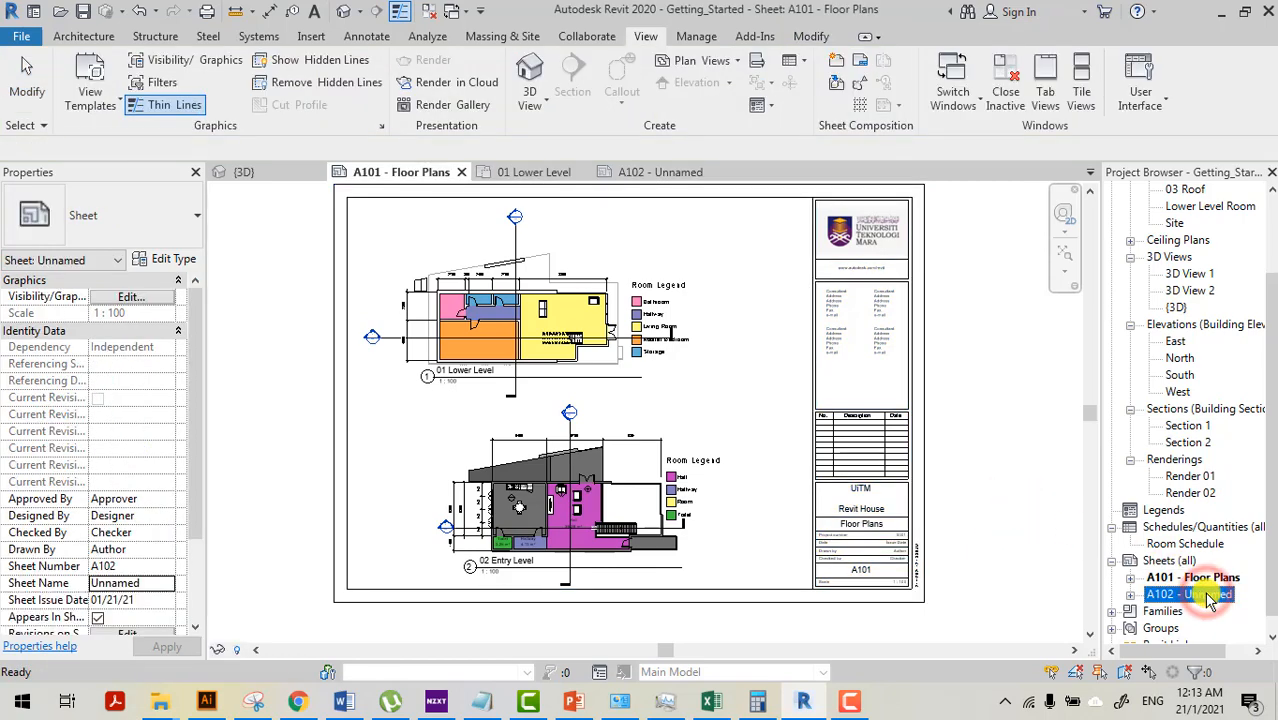
right_click(1210, 596)
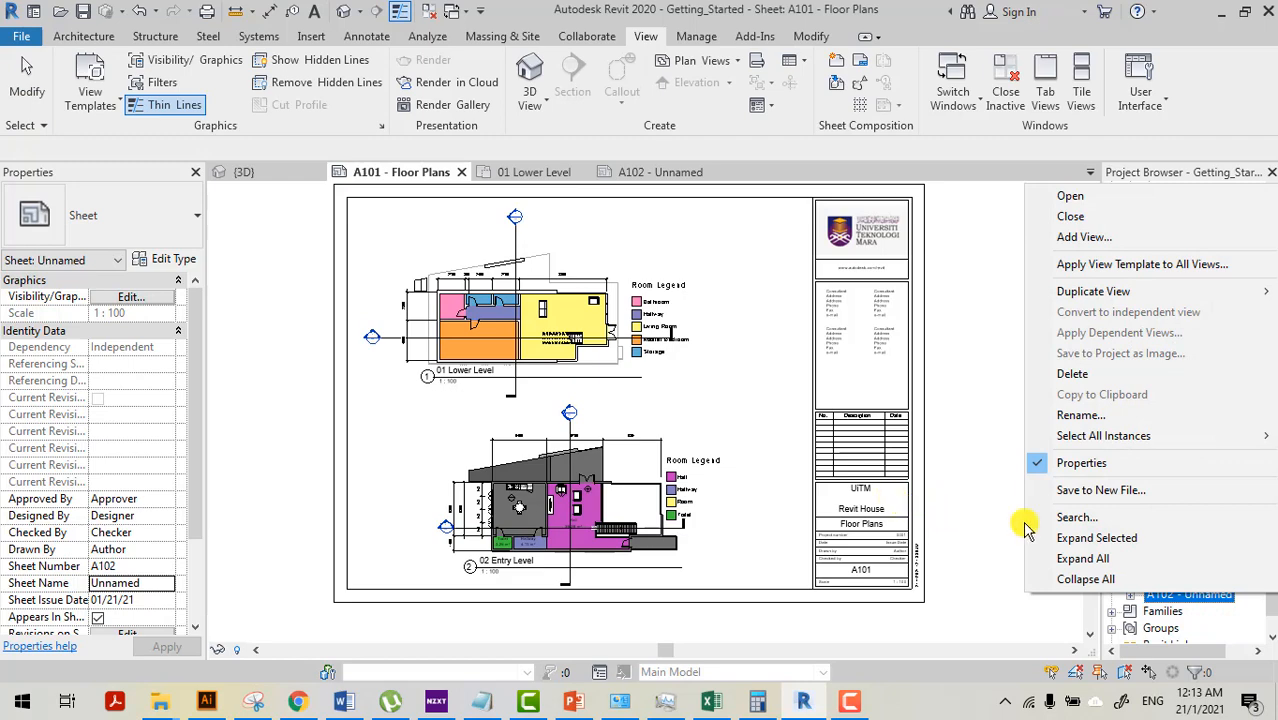
left_click(1135, 414)
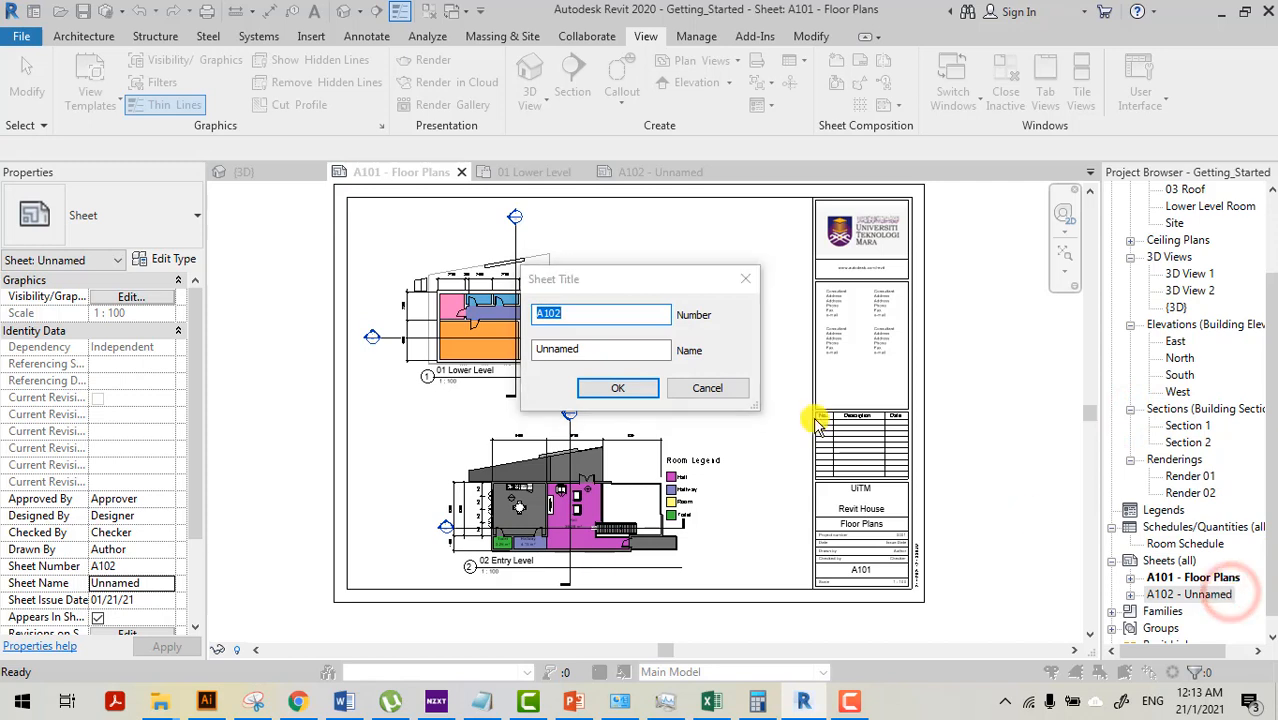
left_click(603, 348)
left_click_drag(525, 347, 470, 350)
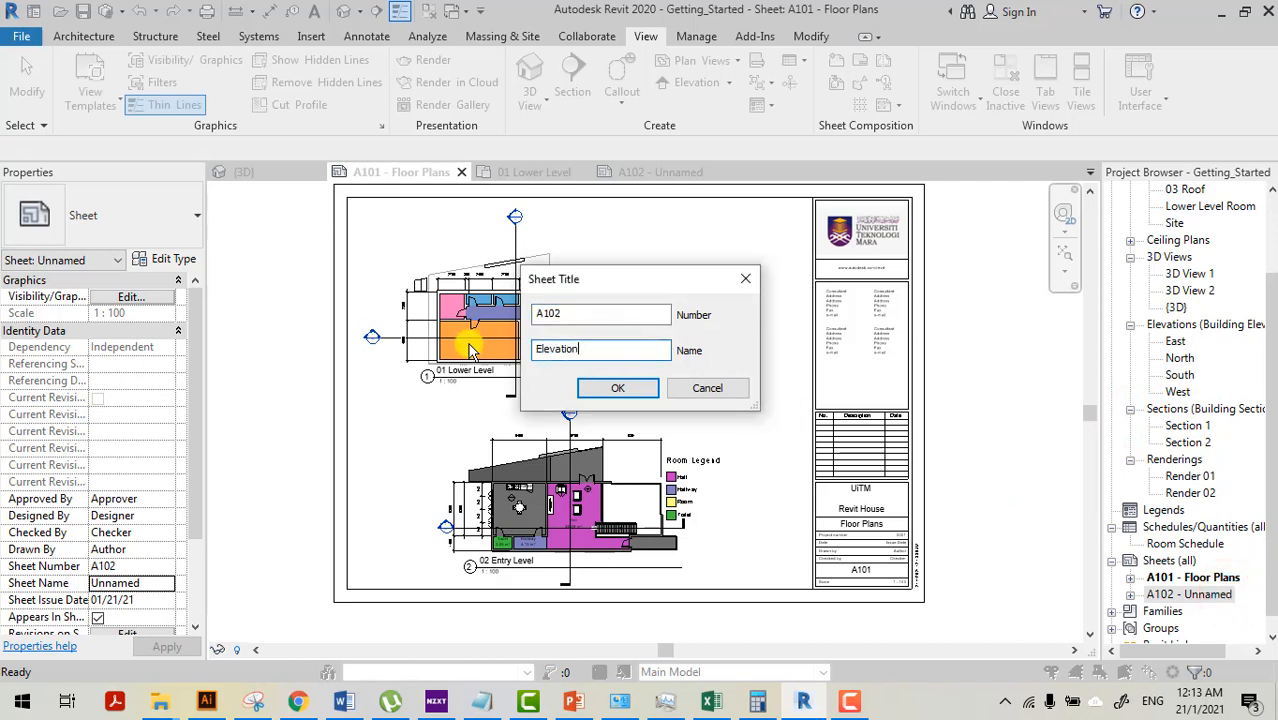
type("Elevations")
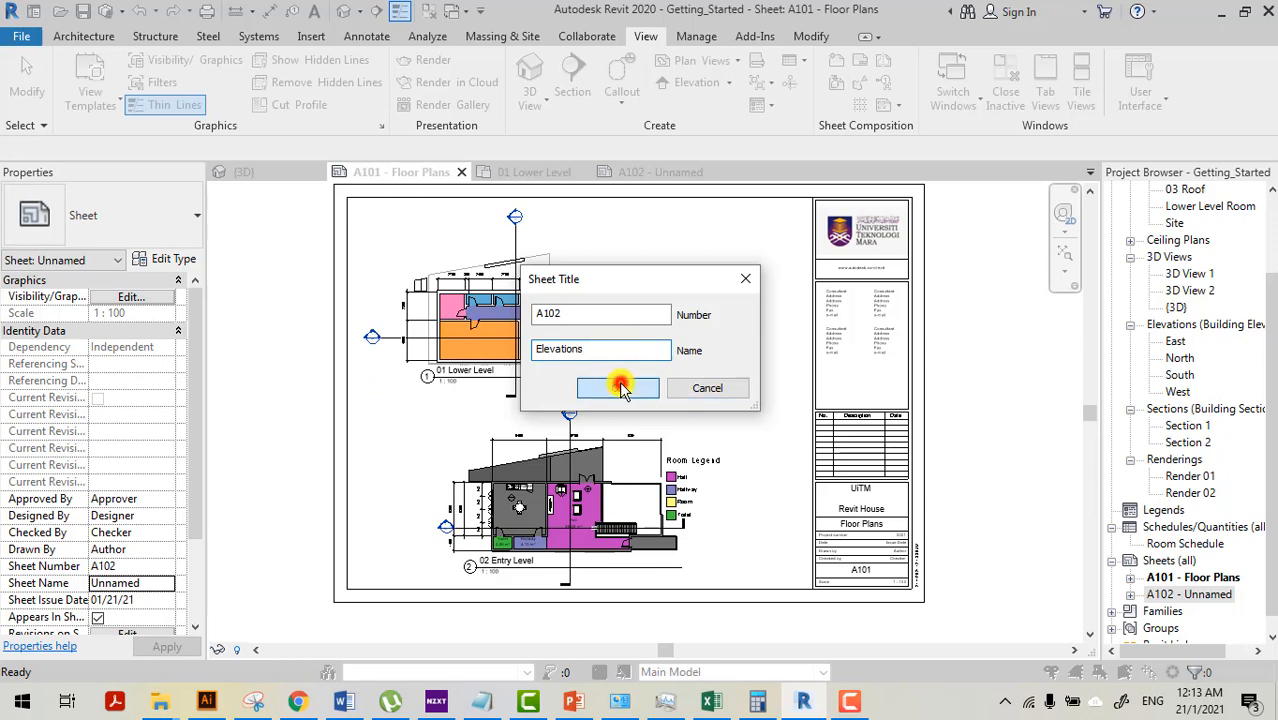
left_click(619, 388)
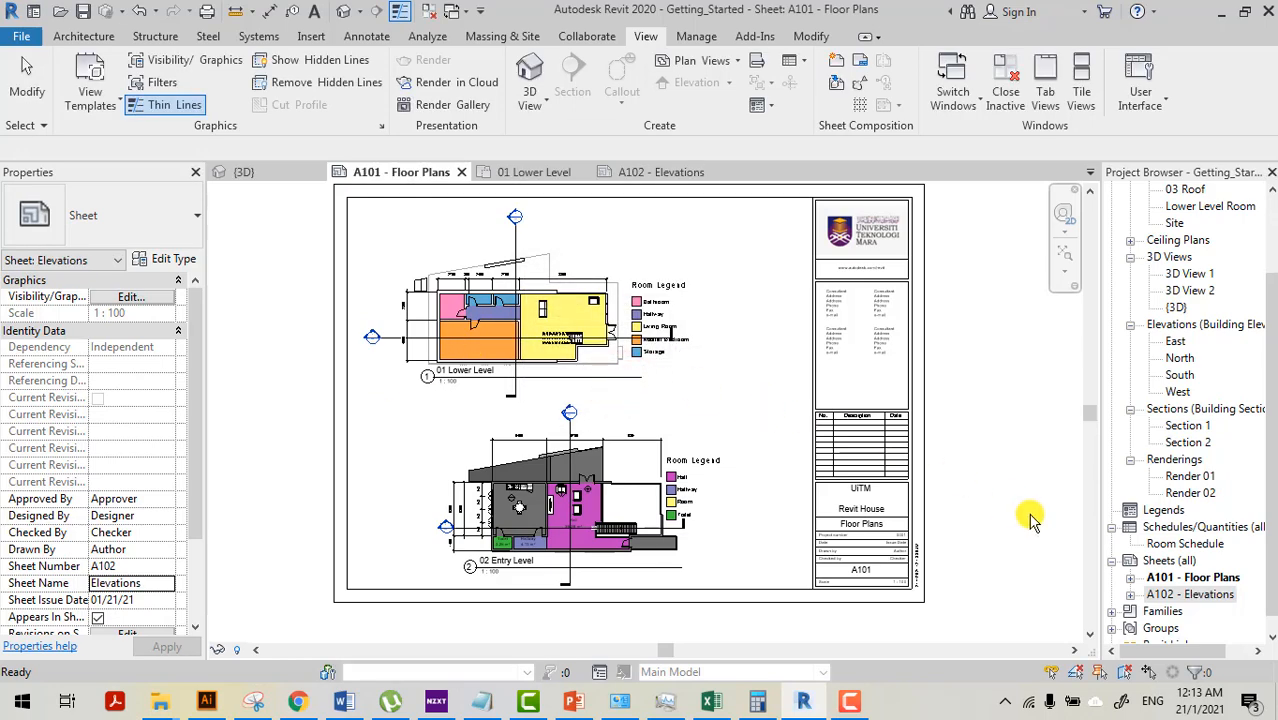
- Open sheet A102 and raise the East view title to just beneath its elevation
double_click(1213, 596)
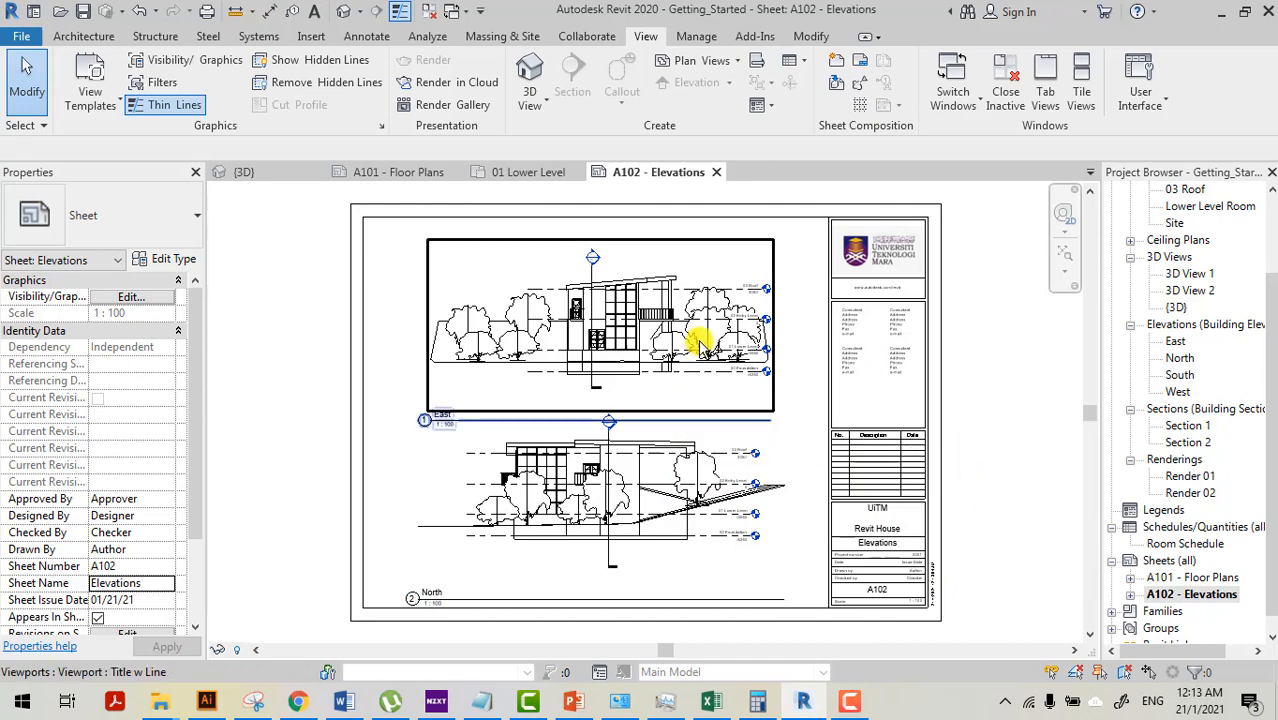
left_click(773, 364)
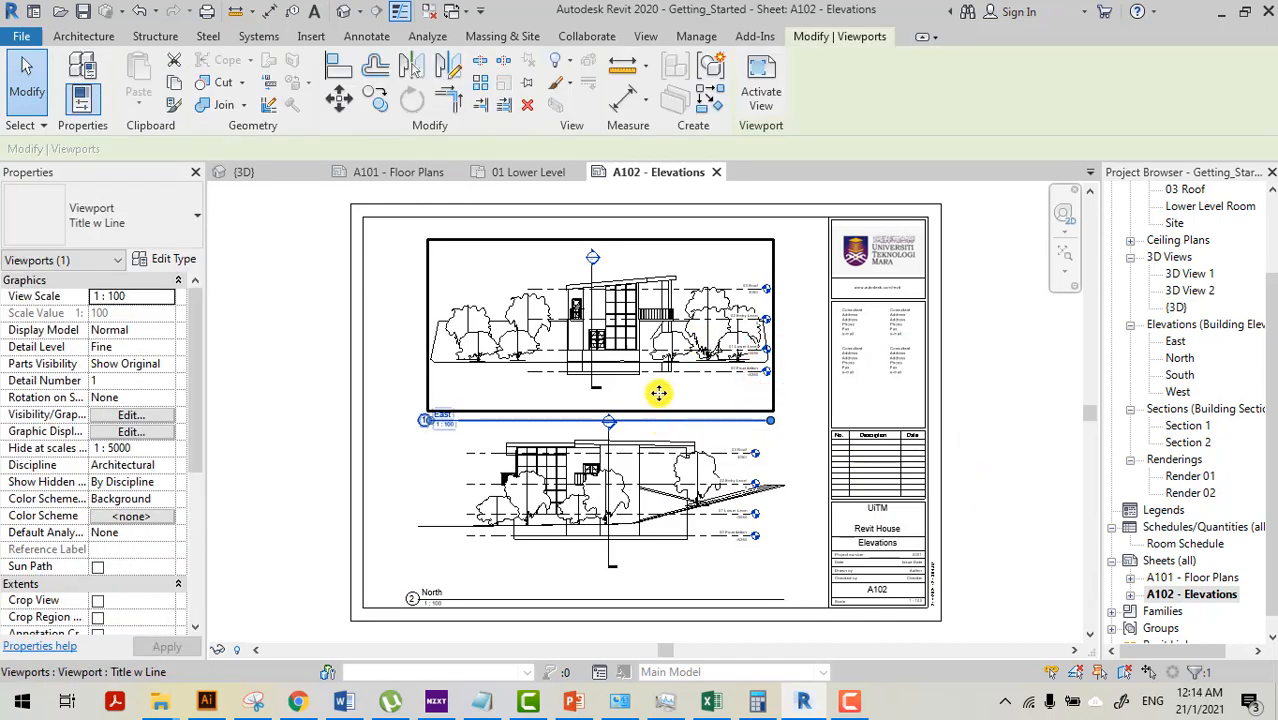
left_click(994, 420)
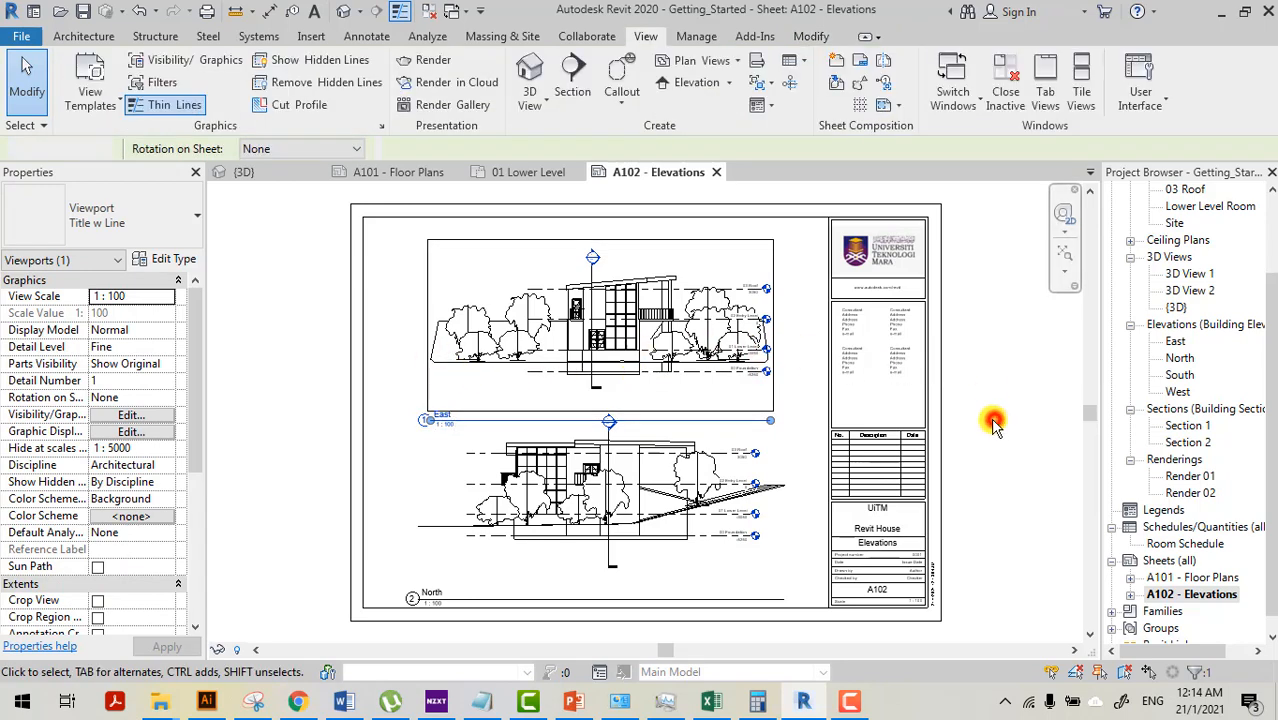
left_click(733, 421)
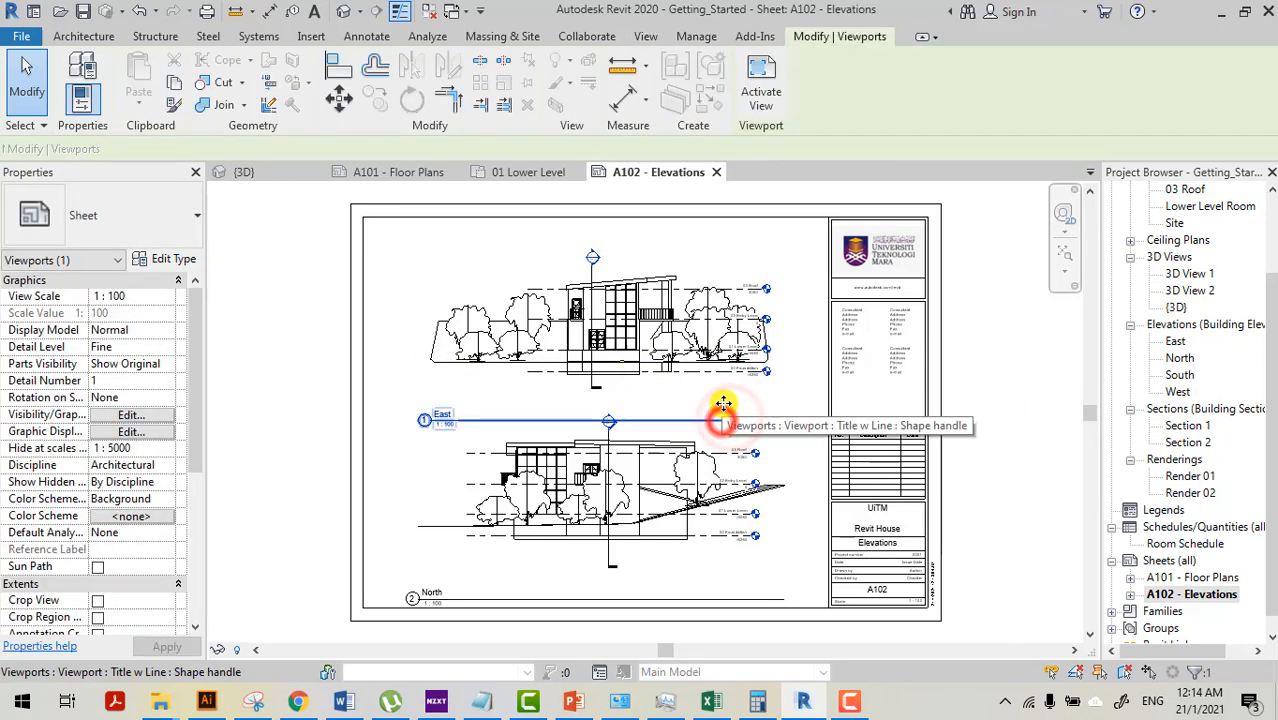
left_click_drag(724, 396, 730, 390)
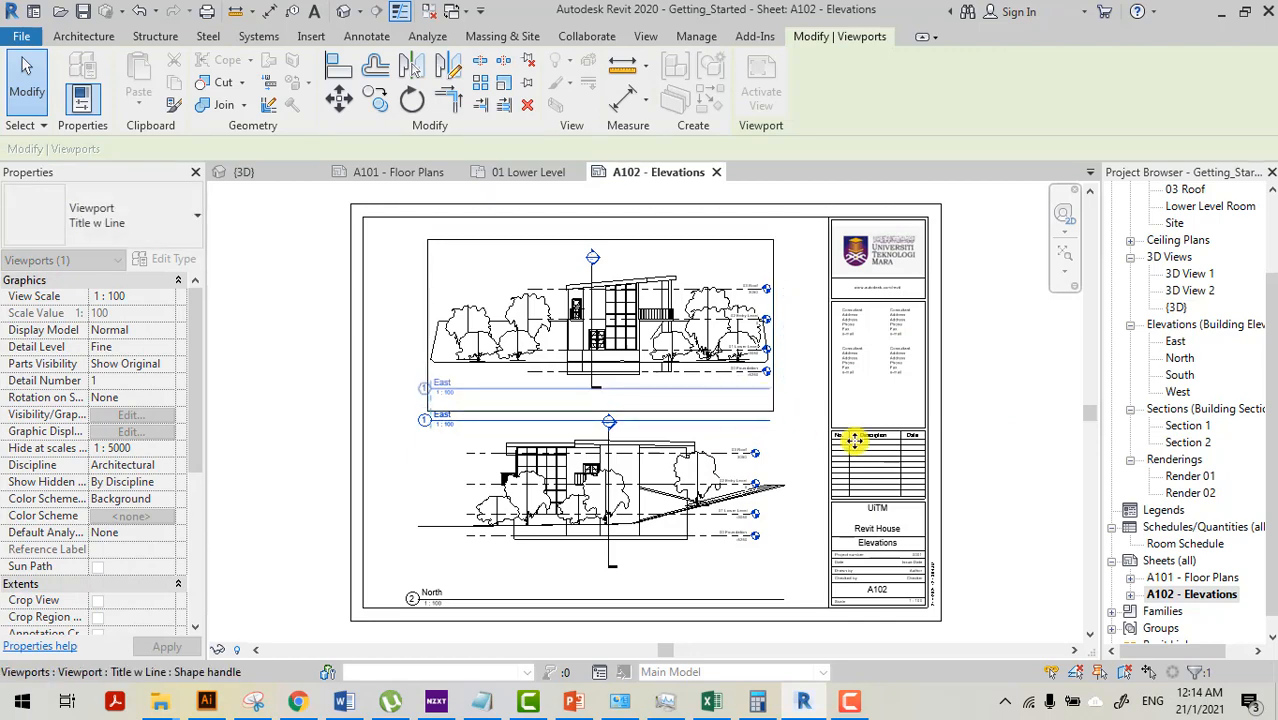
- Raise the North view title to just beneath its elevation, aligned with the East title
left_click(739, 595)
left_click_drag(691, 602, 695, 557)
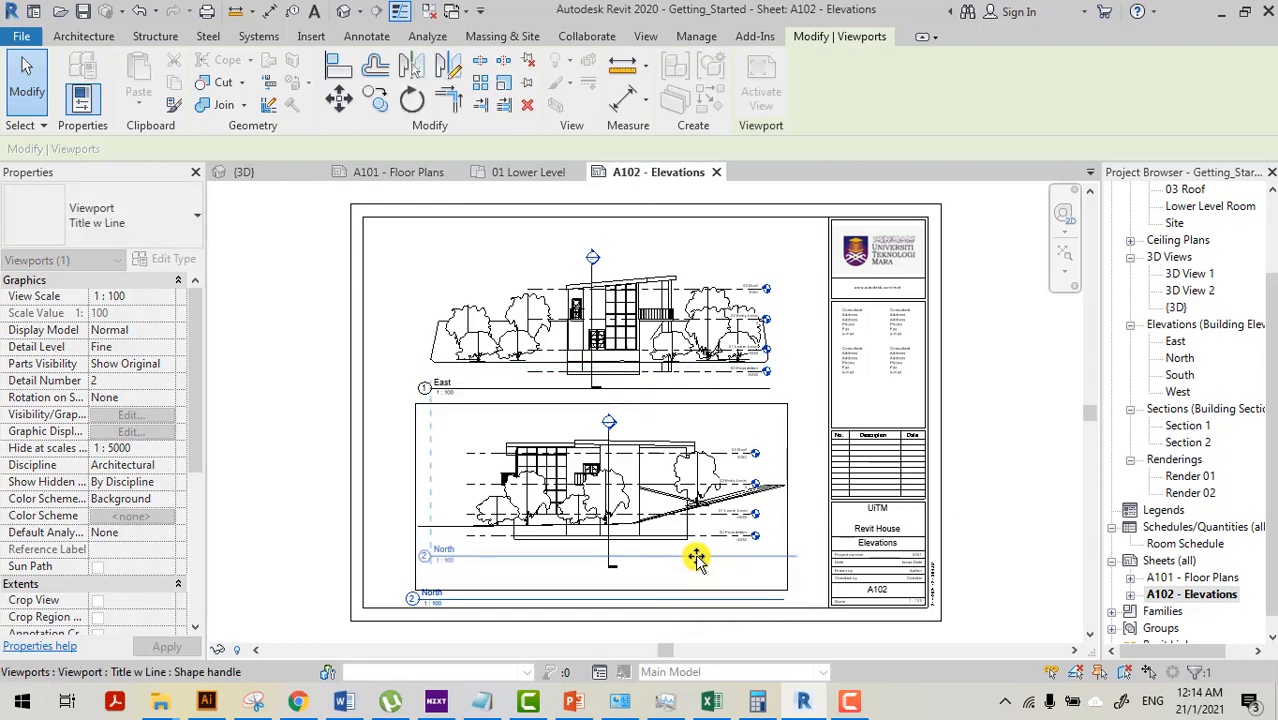
left_click(1021, 460)
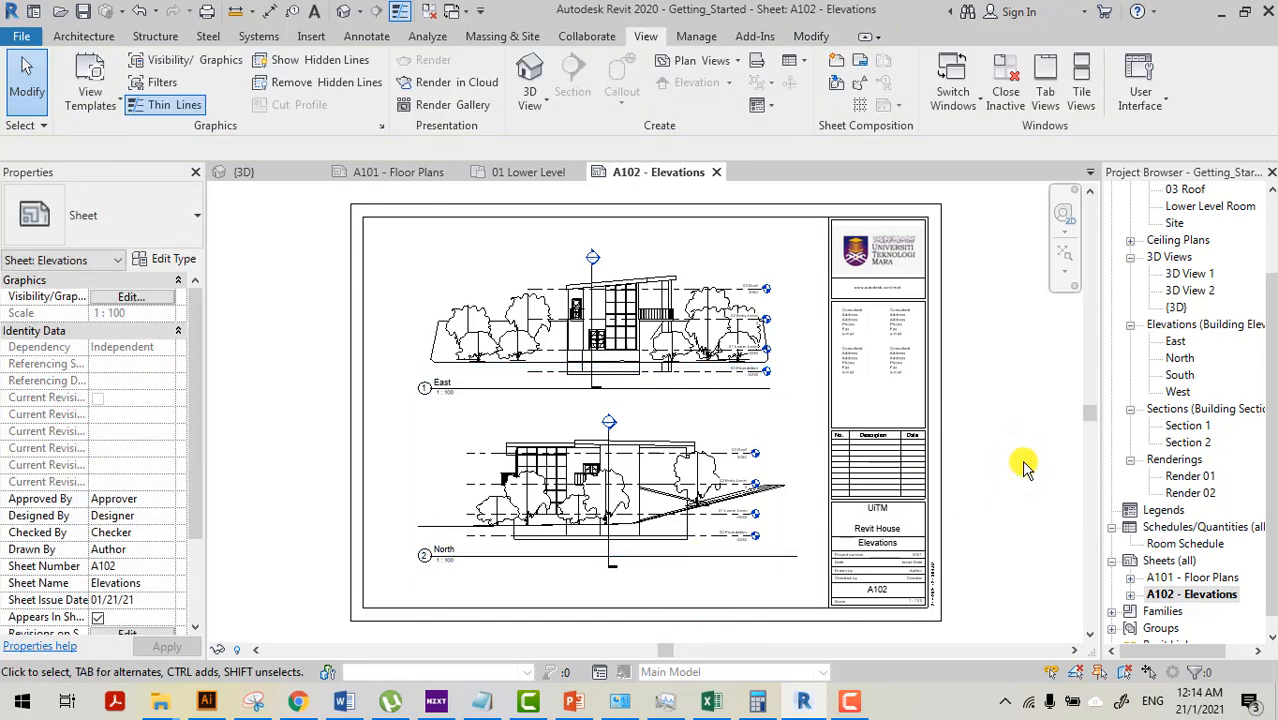
- Create a third sheet with the A2 metric title block and name it Elevations
right_click(1183, 562)
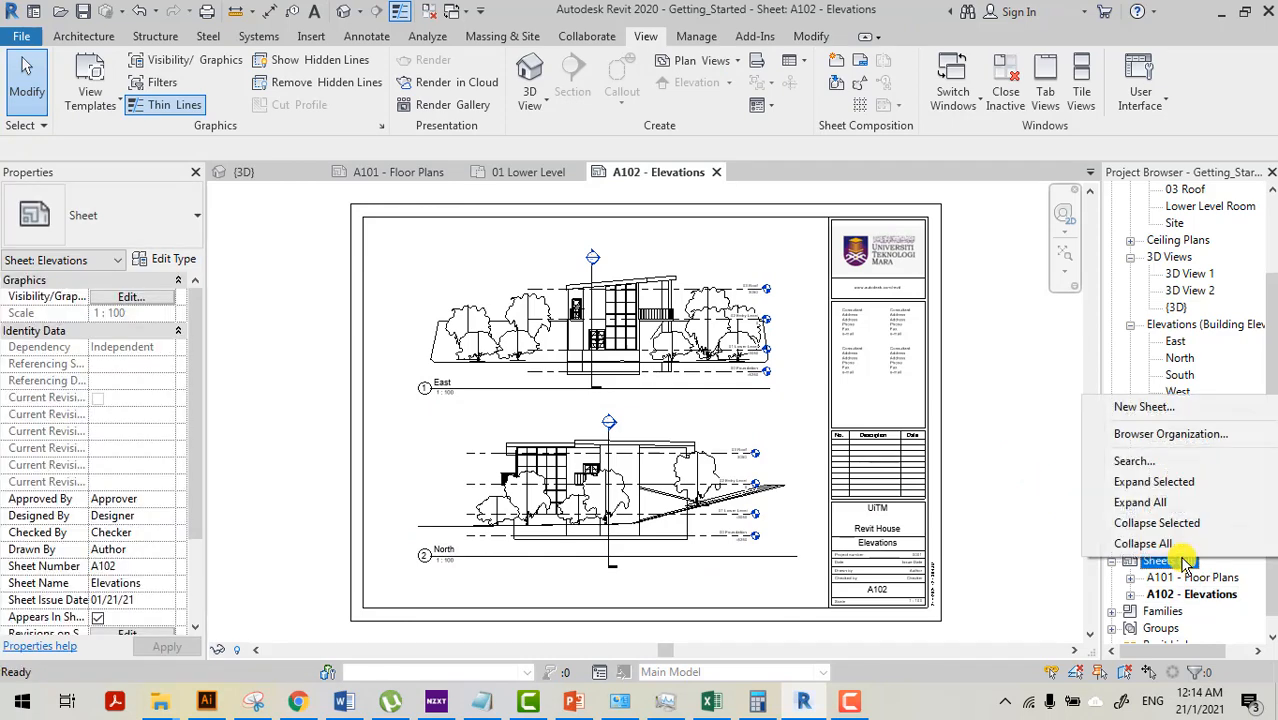
left_click(1152, 409)
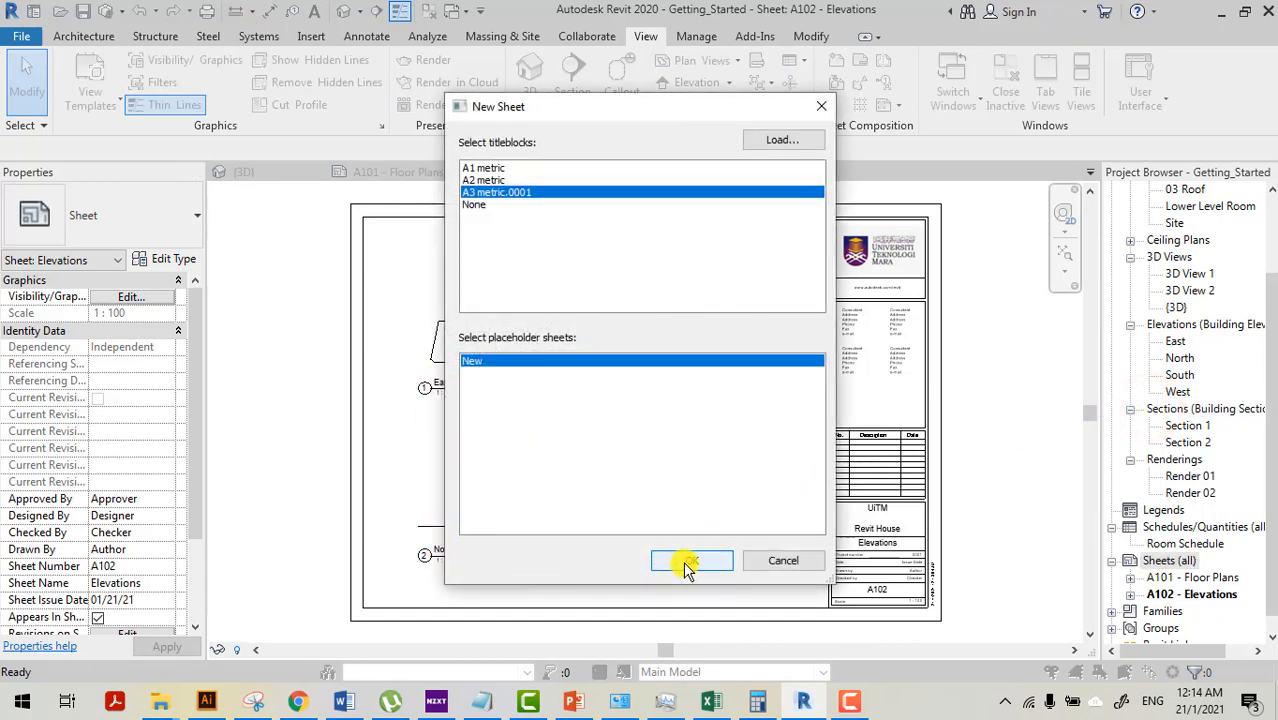
left_click(494, 180)
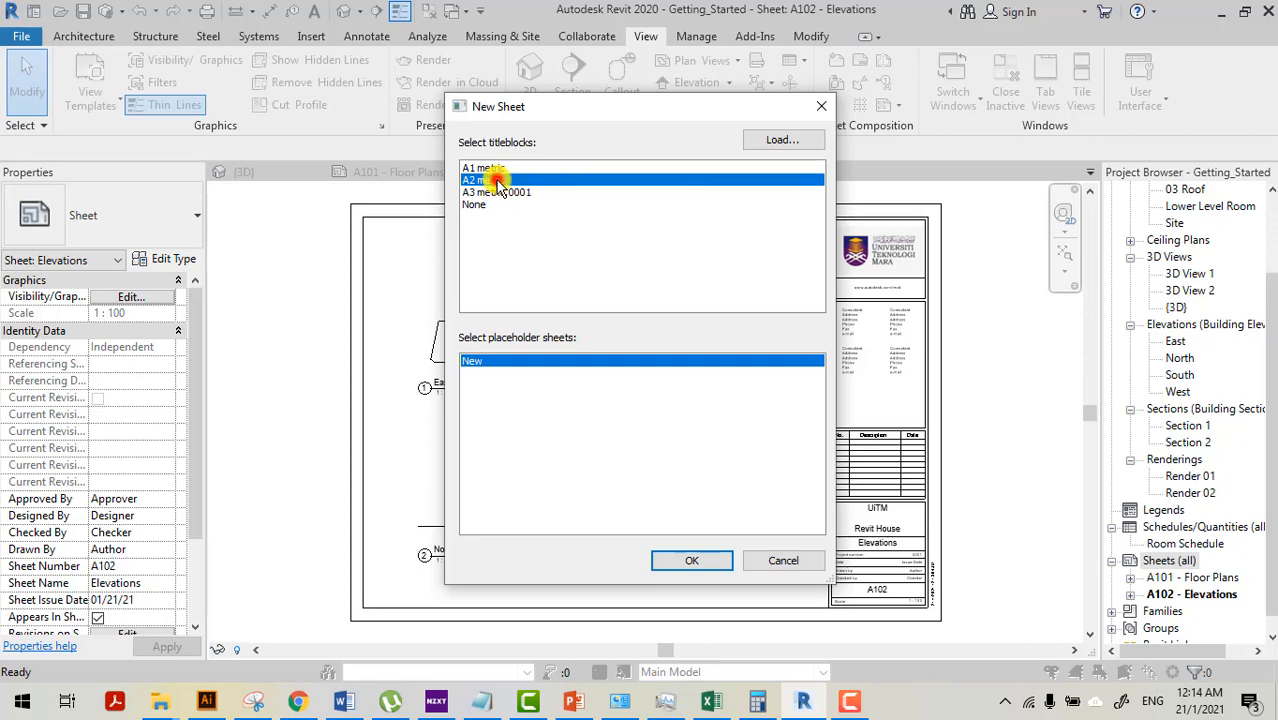
left_click(691, 561)
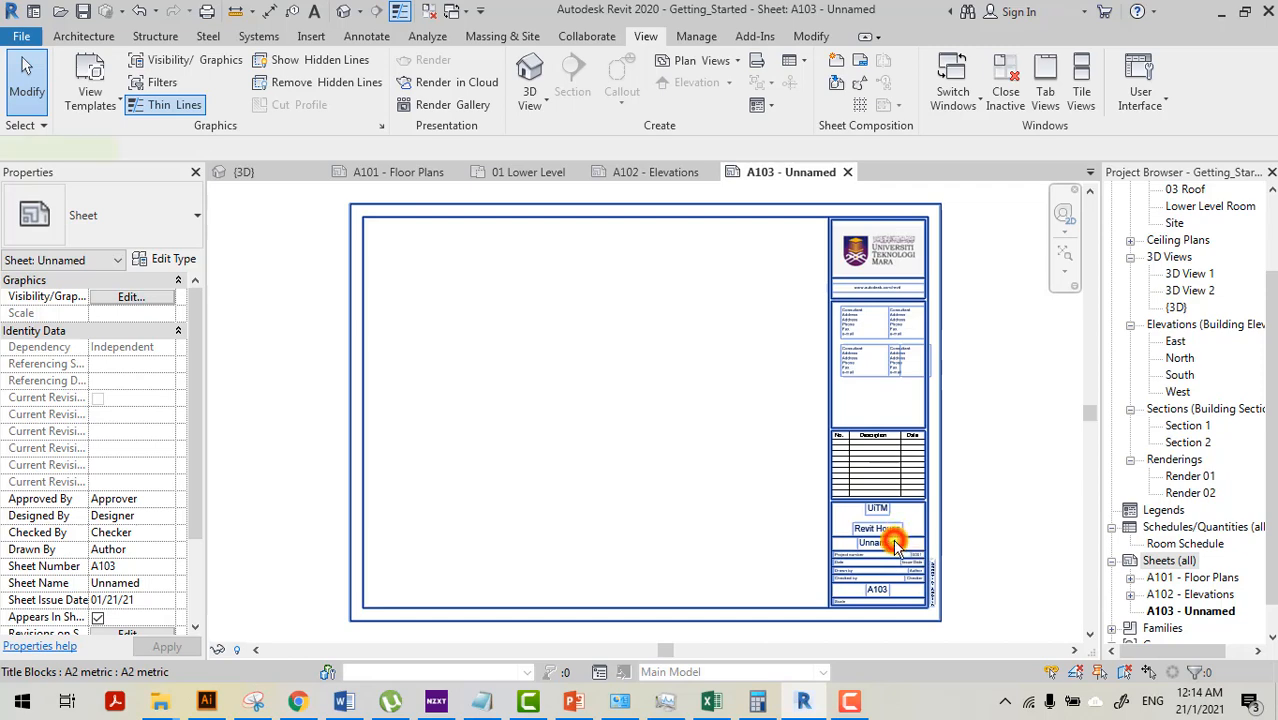
left_click(893, 542)
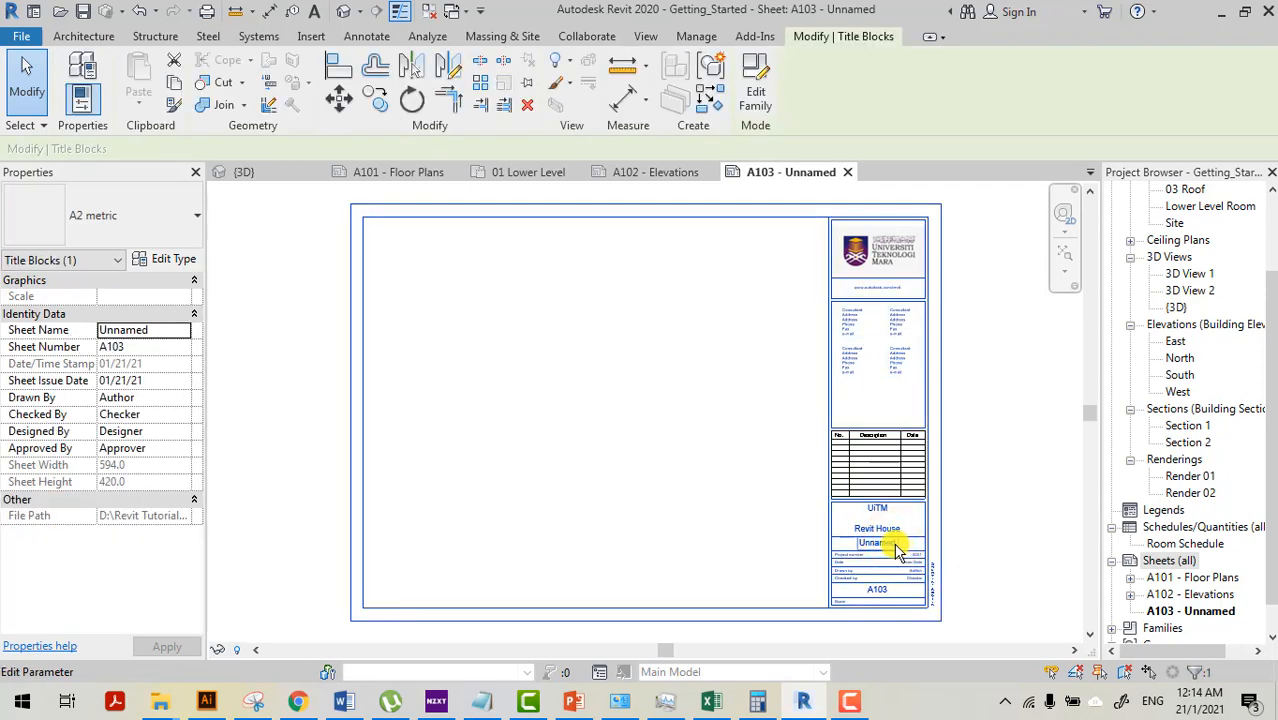
left_click(893, 543)
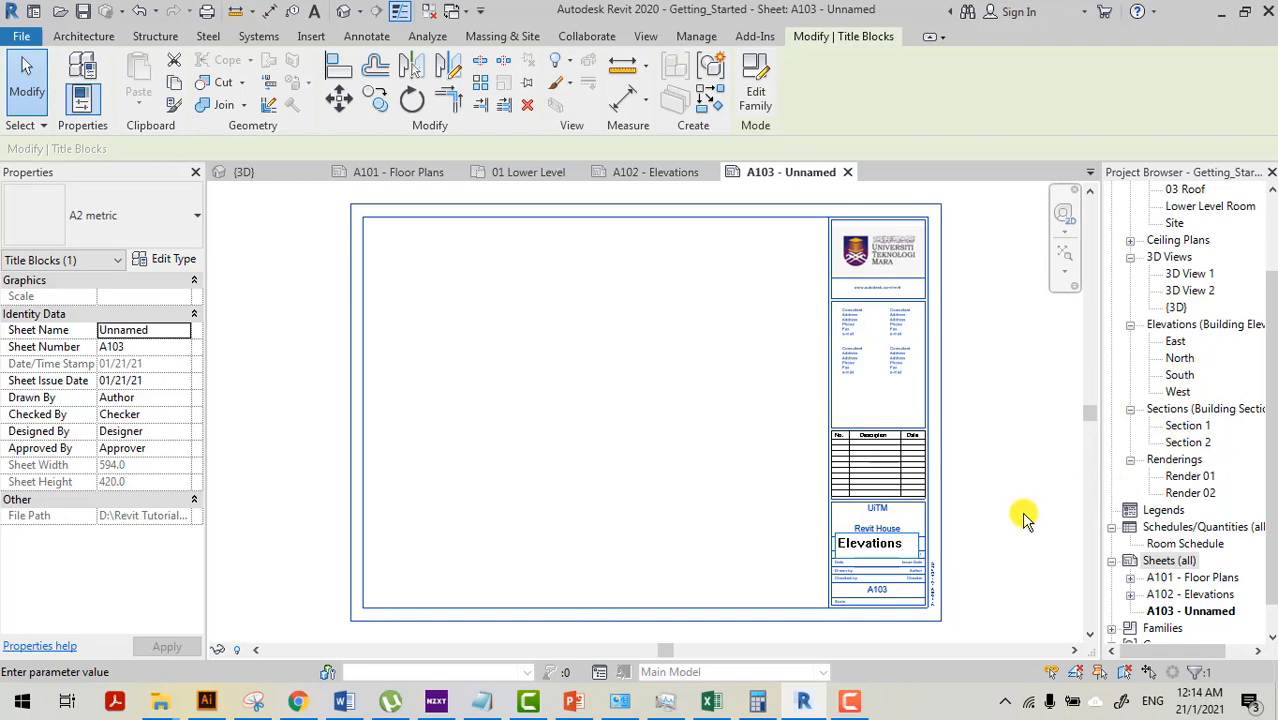
left_click(995, 535)
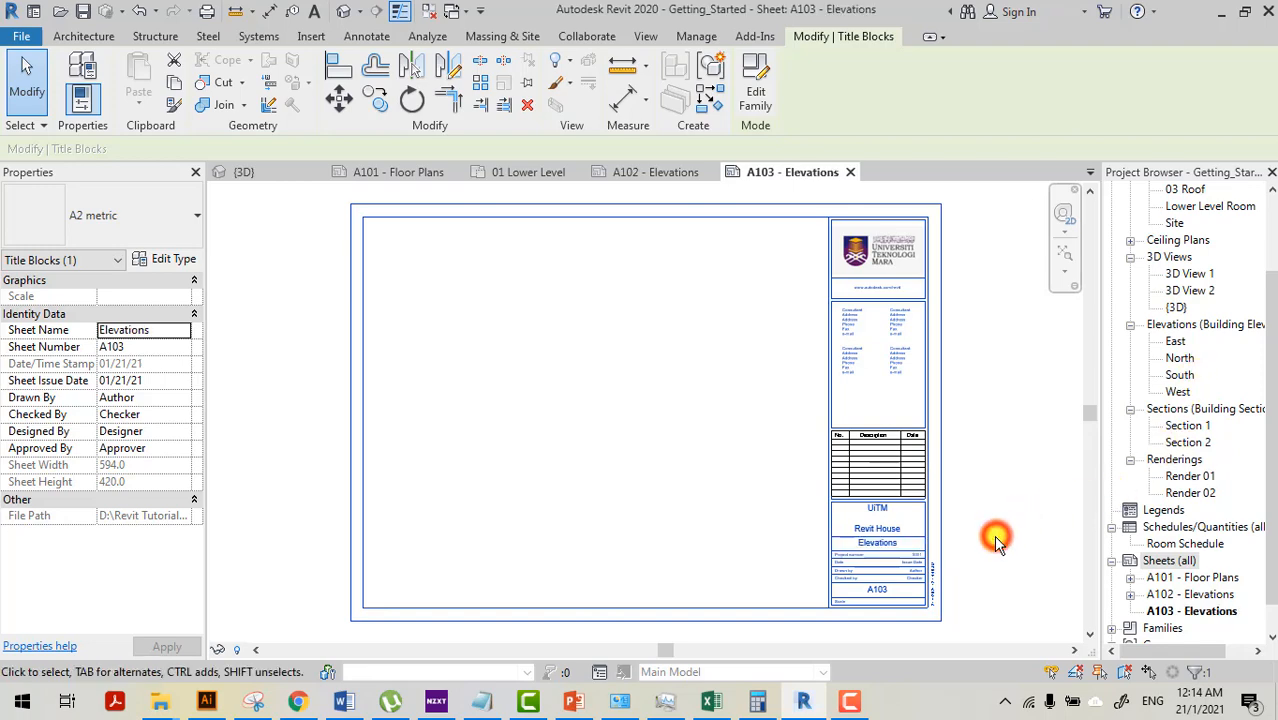
- Place the South elevation in the upper half of sheet A103 and raise its title to just beneath the drawing
left_click_drag(1183, 376, 656, 327)
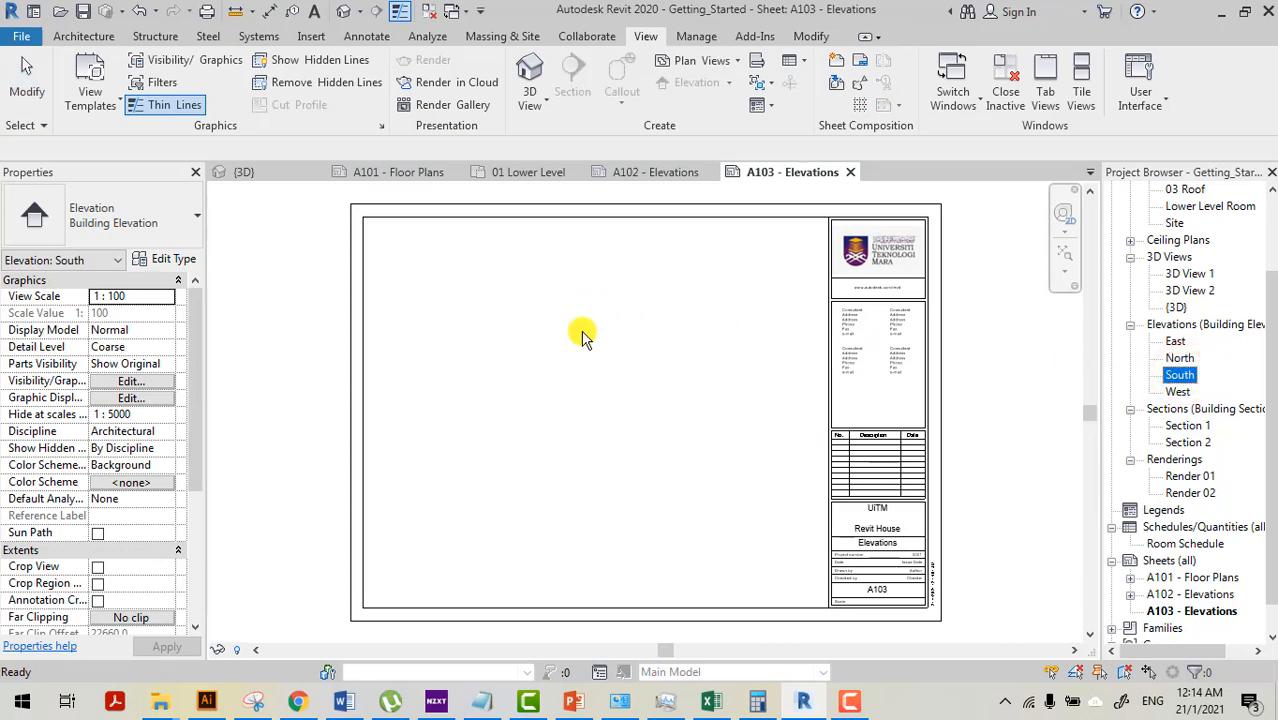
left_click_drag(583, 335, 582, 334)
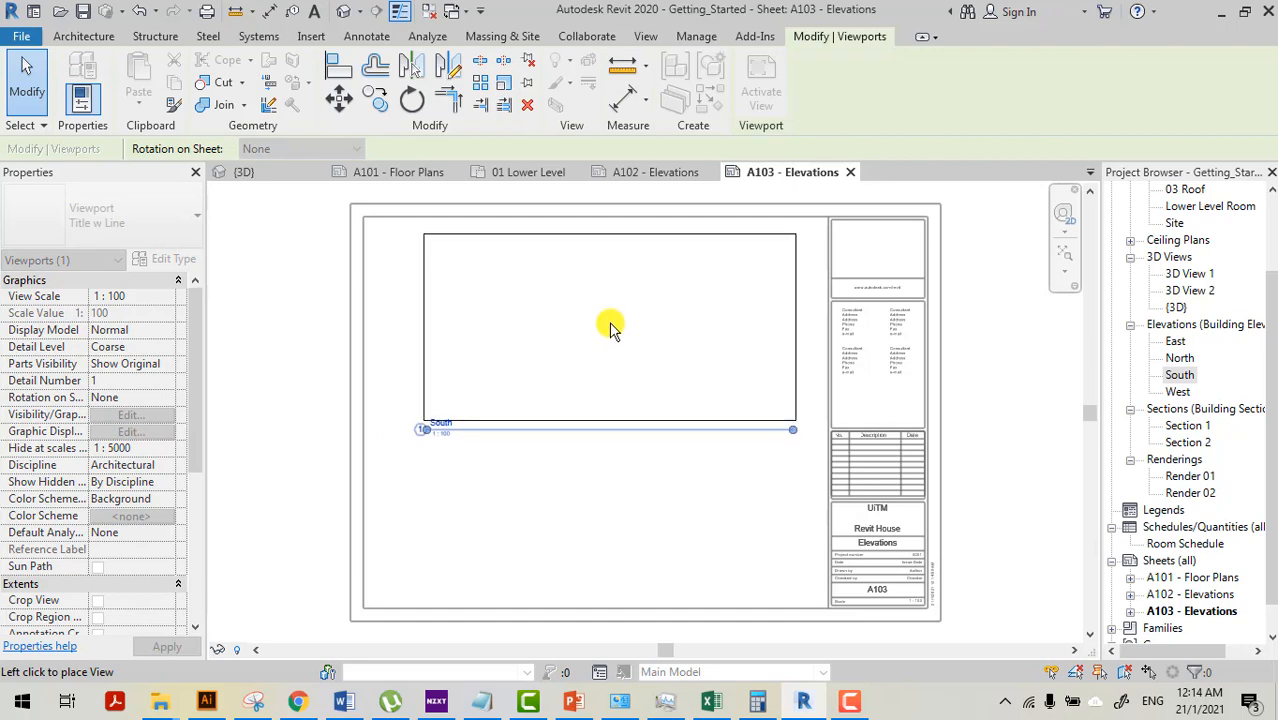
left_click(612, 328)
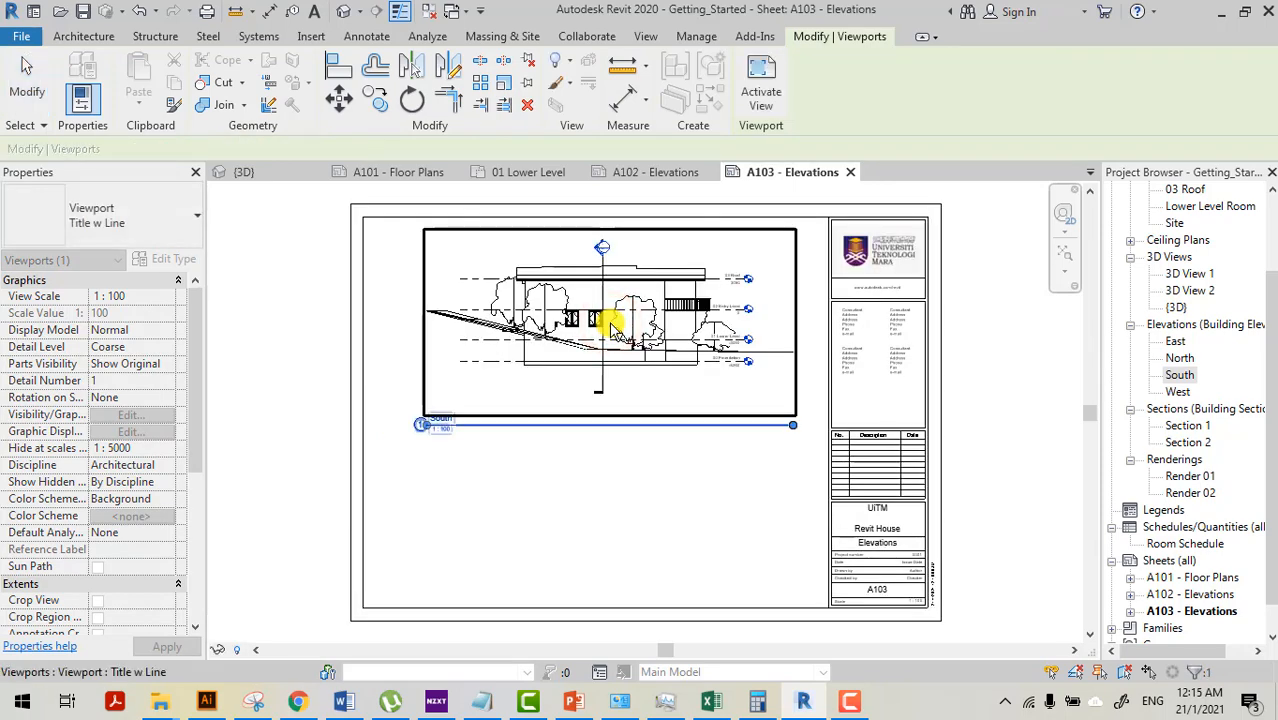
left_click(724, 490)
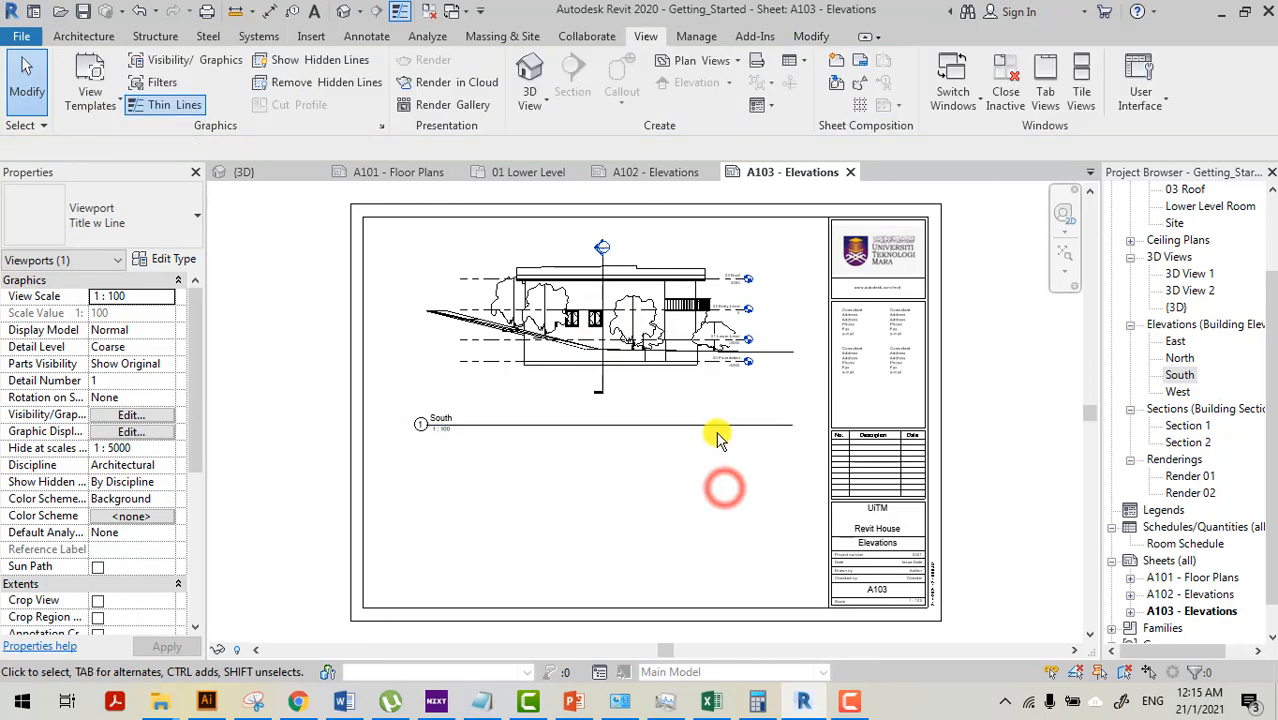
left_click(713, 424)
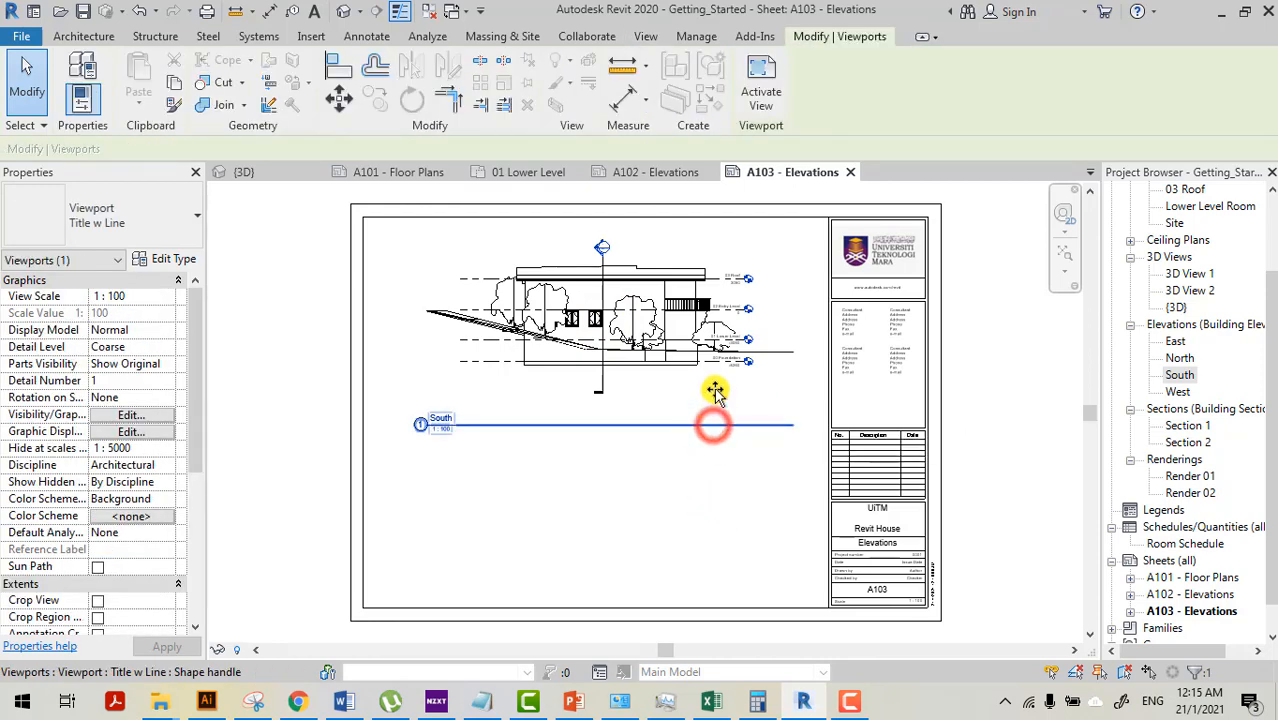
left_click_drag(714, 392, 717, 384)
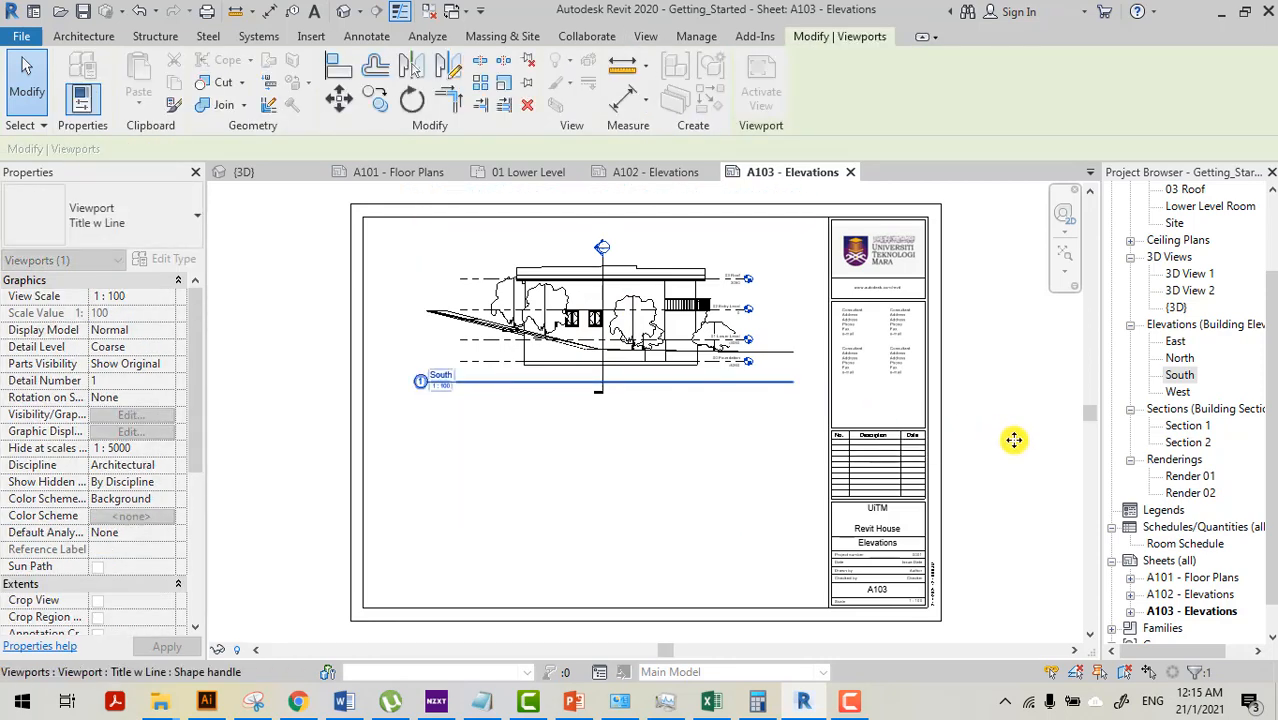
left_click(1016, 437)
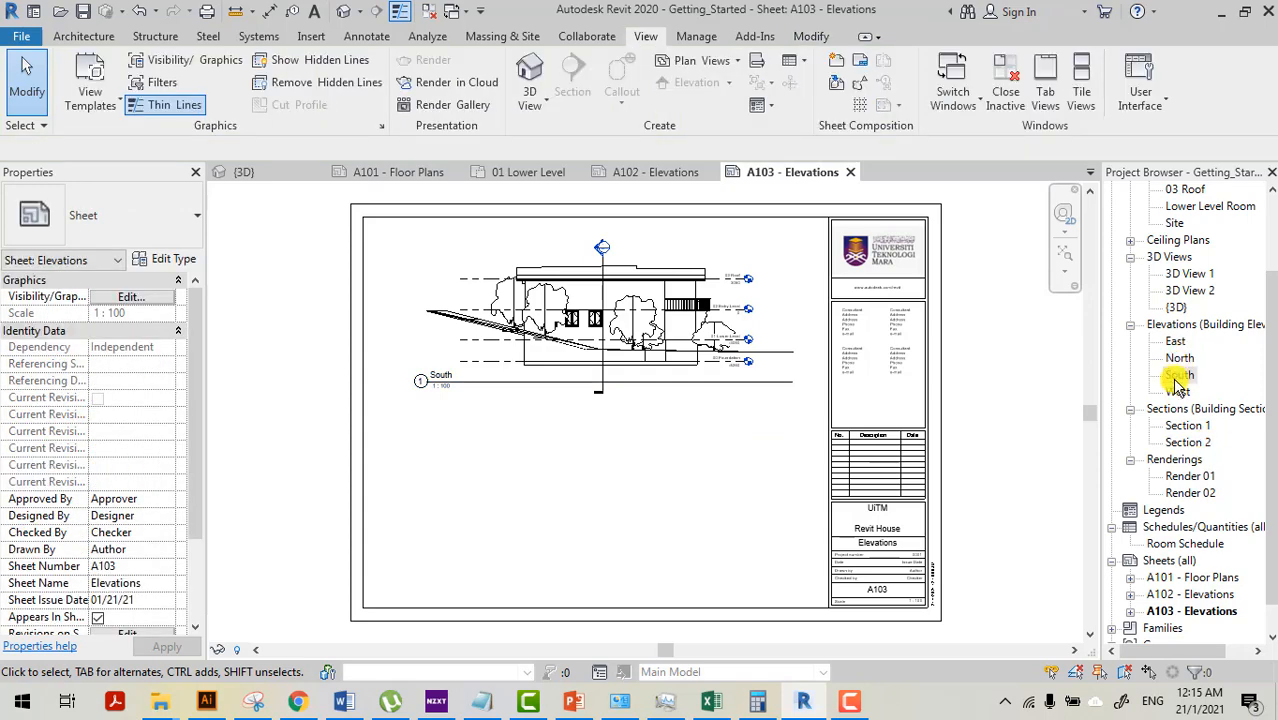
- Place the West elevation below the South elevation on sheet A103 and raise its title to just beneath the drawing
left_click_drag(1178, 392, 616, 496)
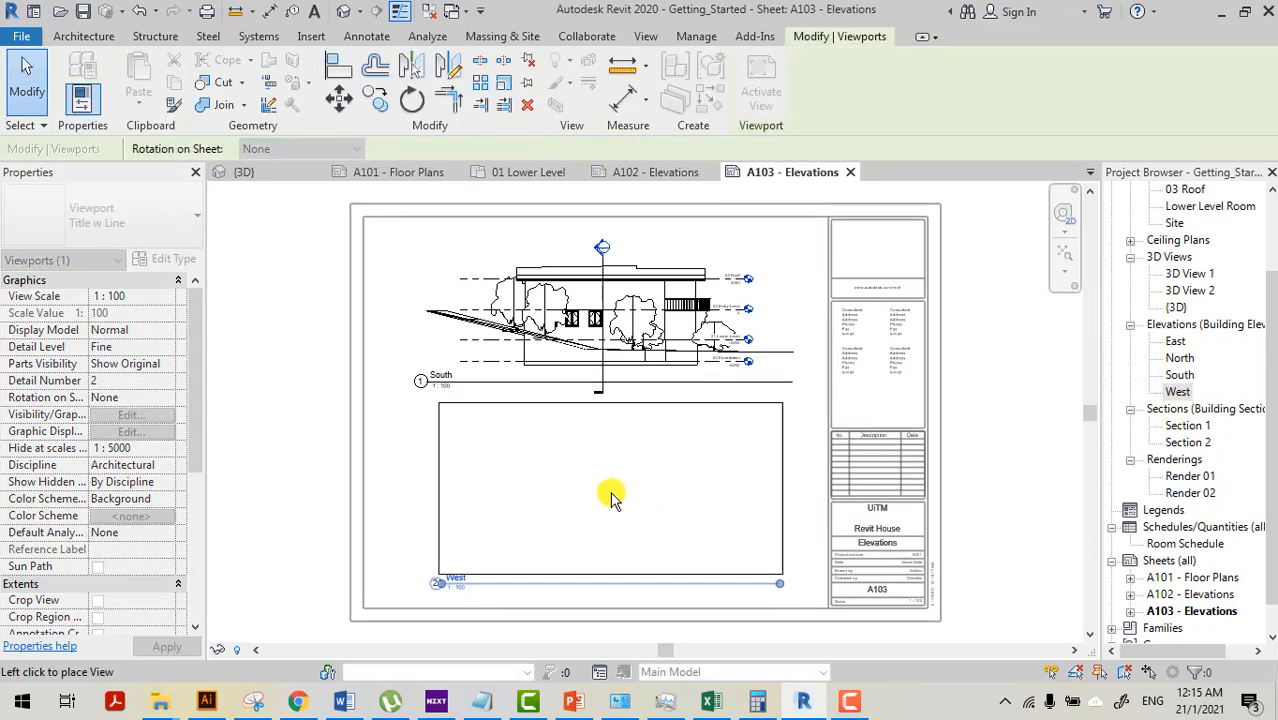
left_click(612, 497)
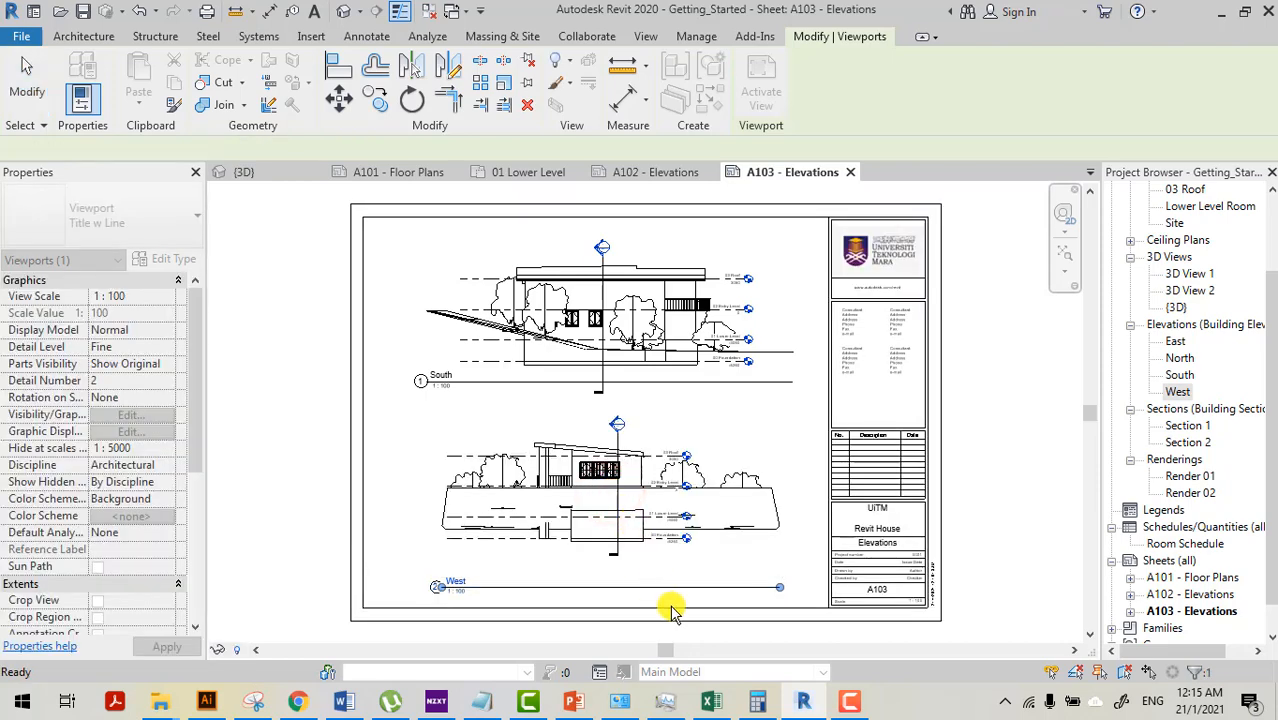
left_click(1014, 522)
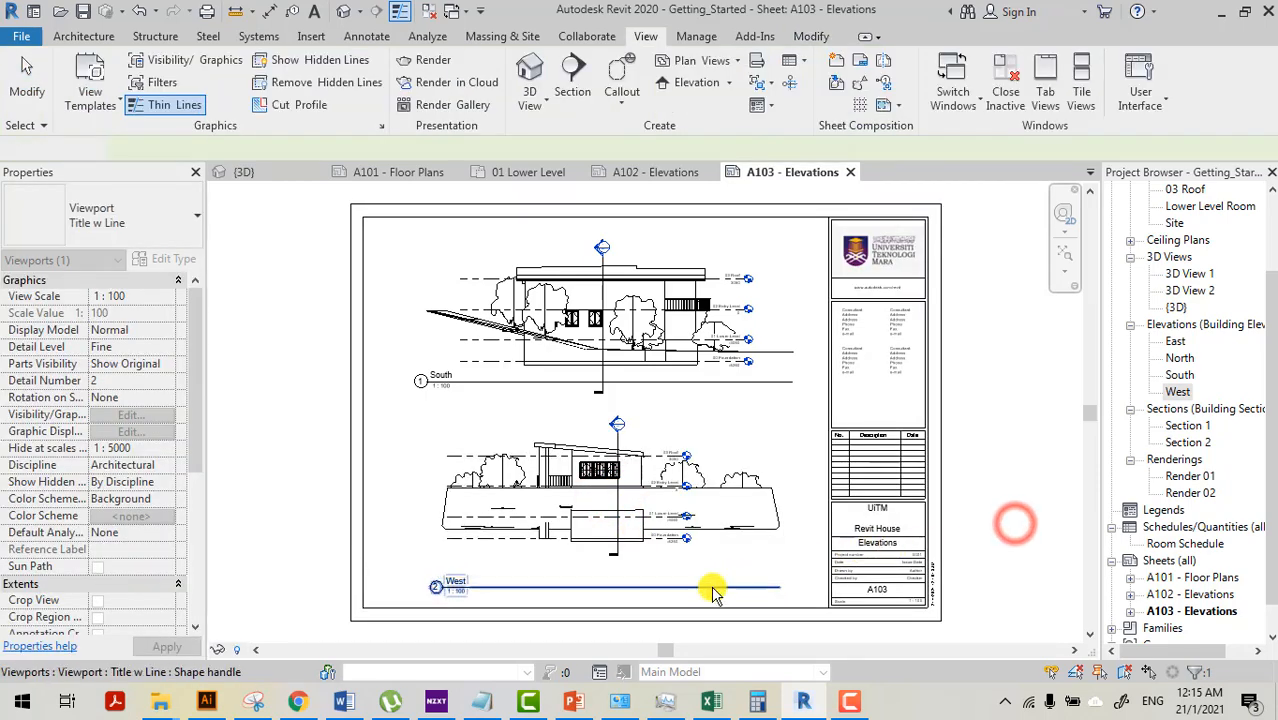
left_click(700, 587)
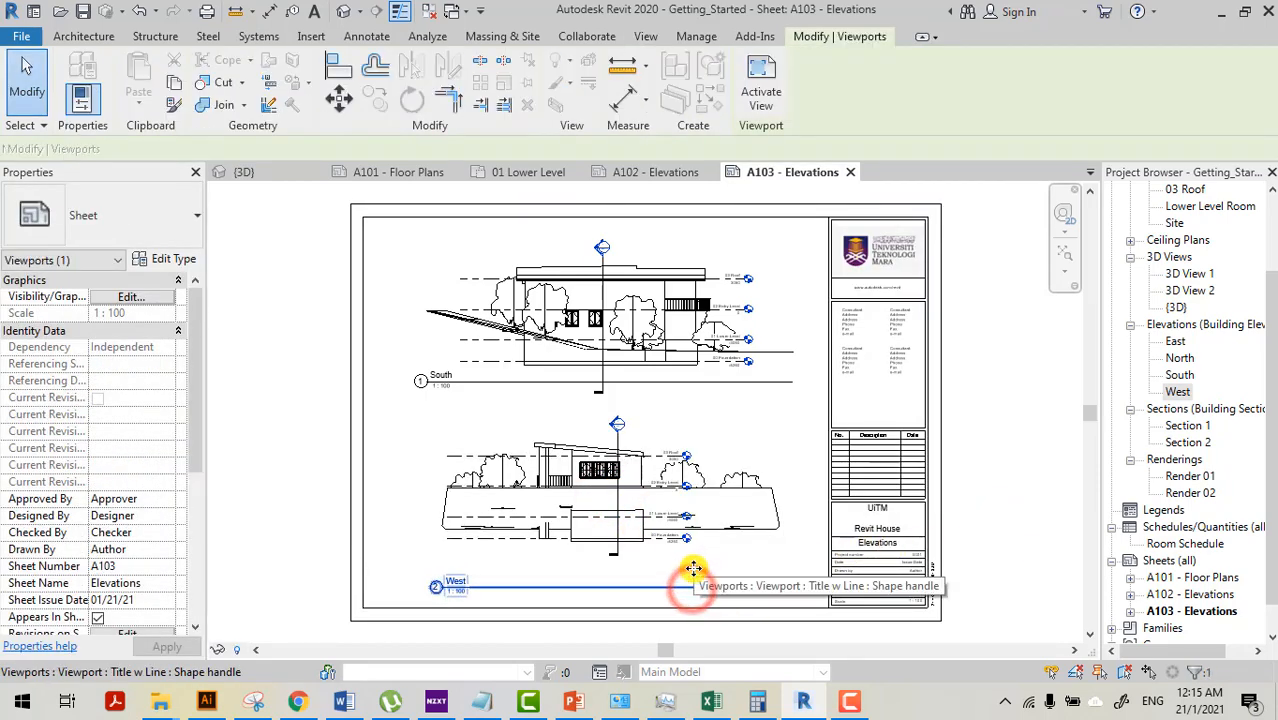
left_click_drag(692, 587, 694, 561)
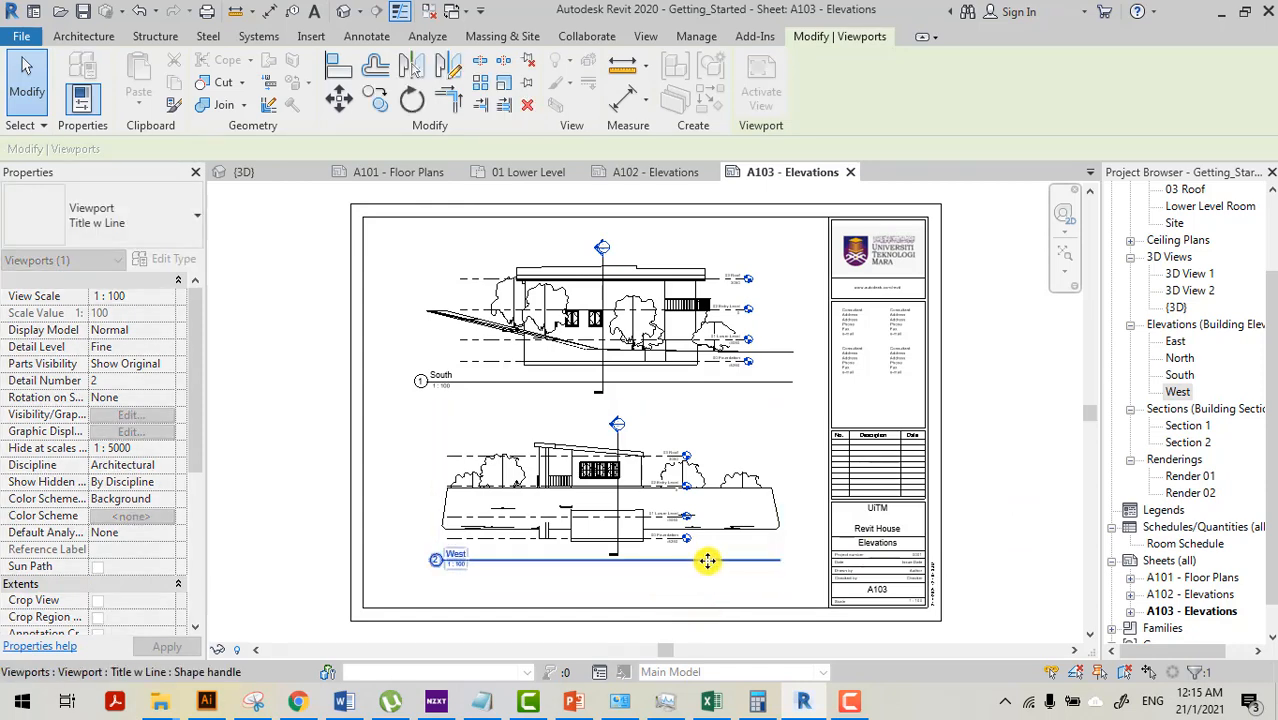
left_click(1004, 467)
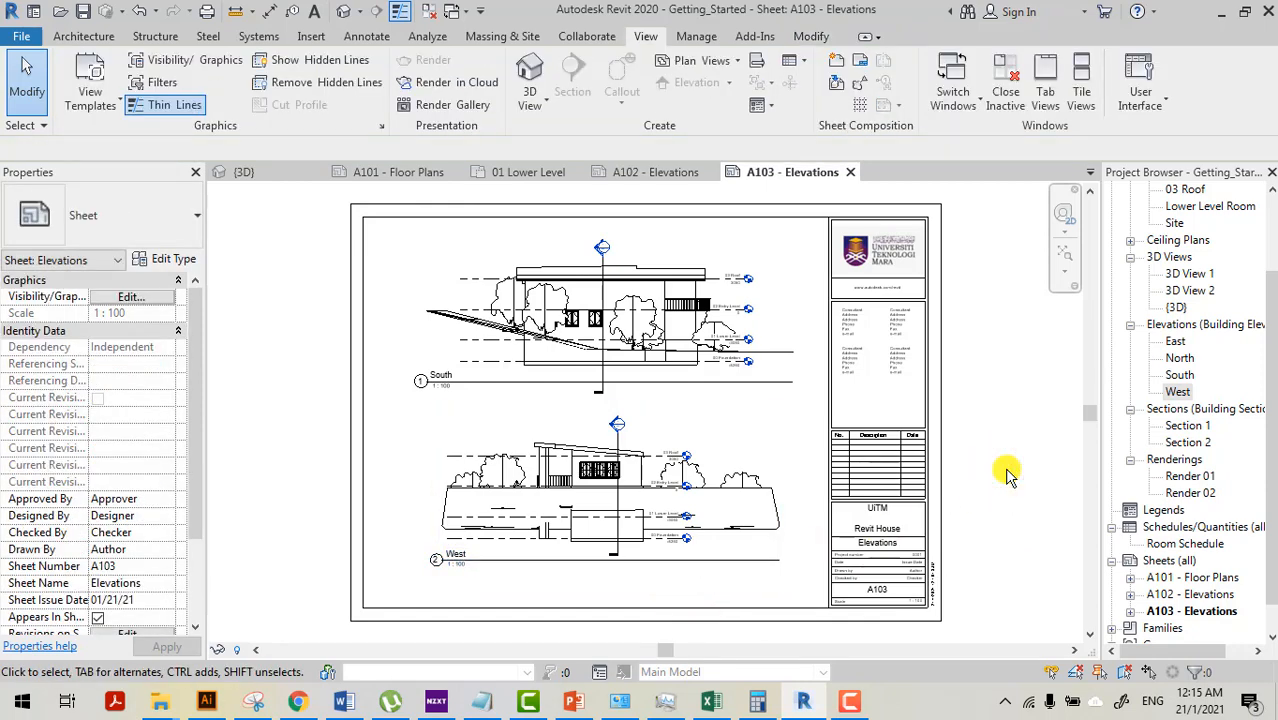
- Create a fourth sheet with the A2 metric title block
scroll(735, 452, "down", 1)
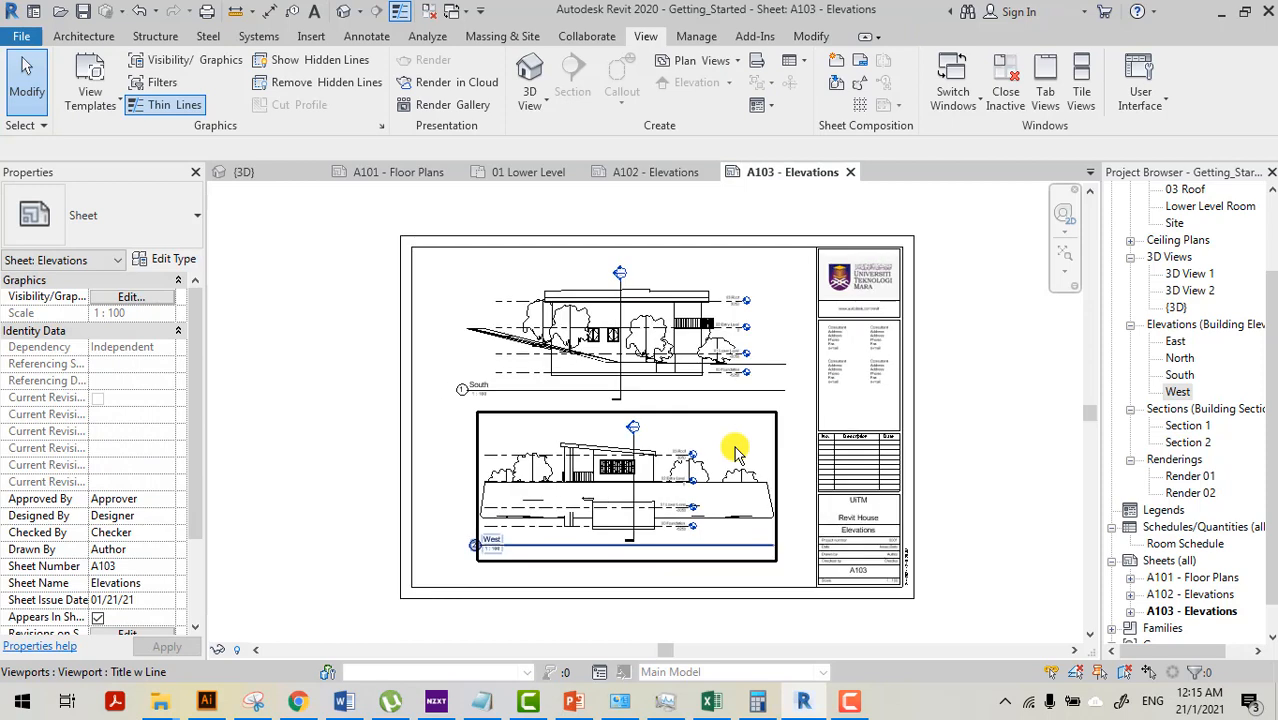
middle_click_drag(953, 508, 963, 516)
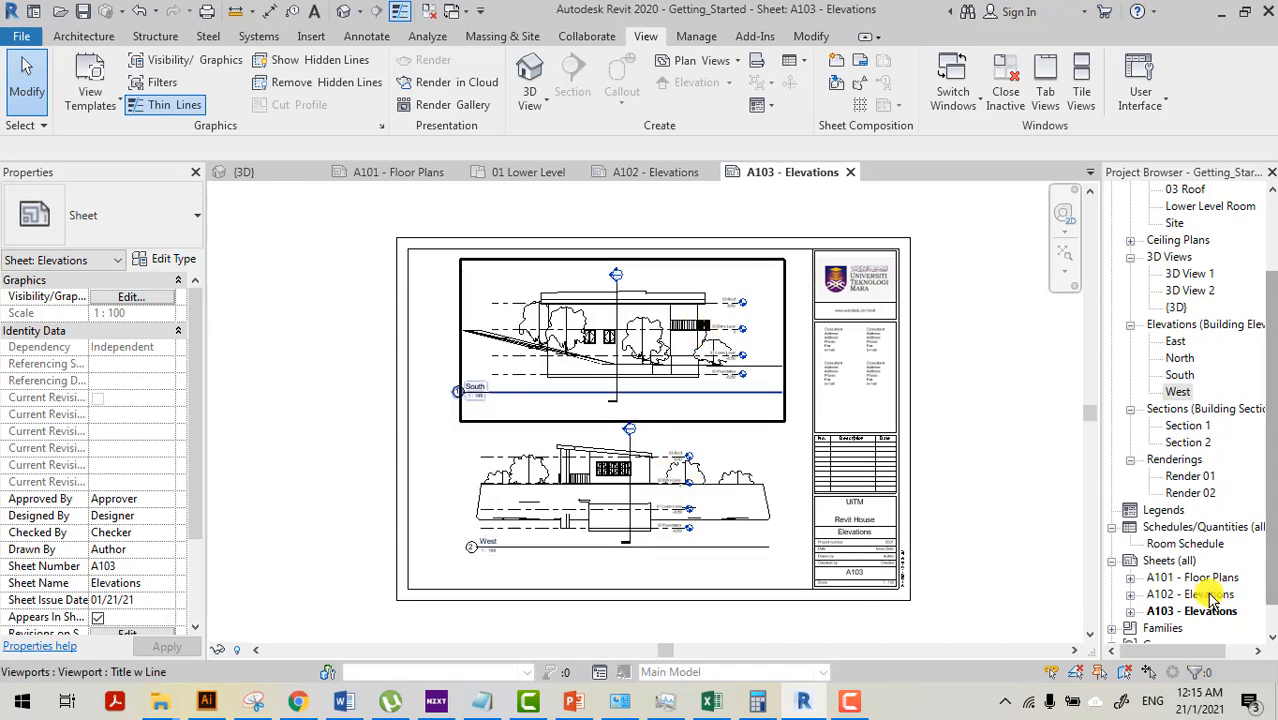
left_click(1185, 563)
right_click(1185, 563)
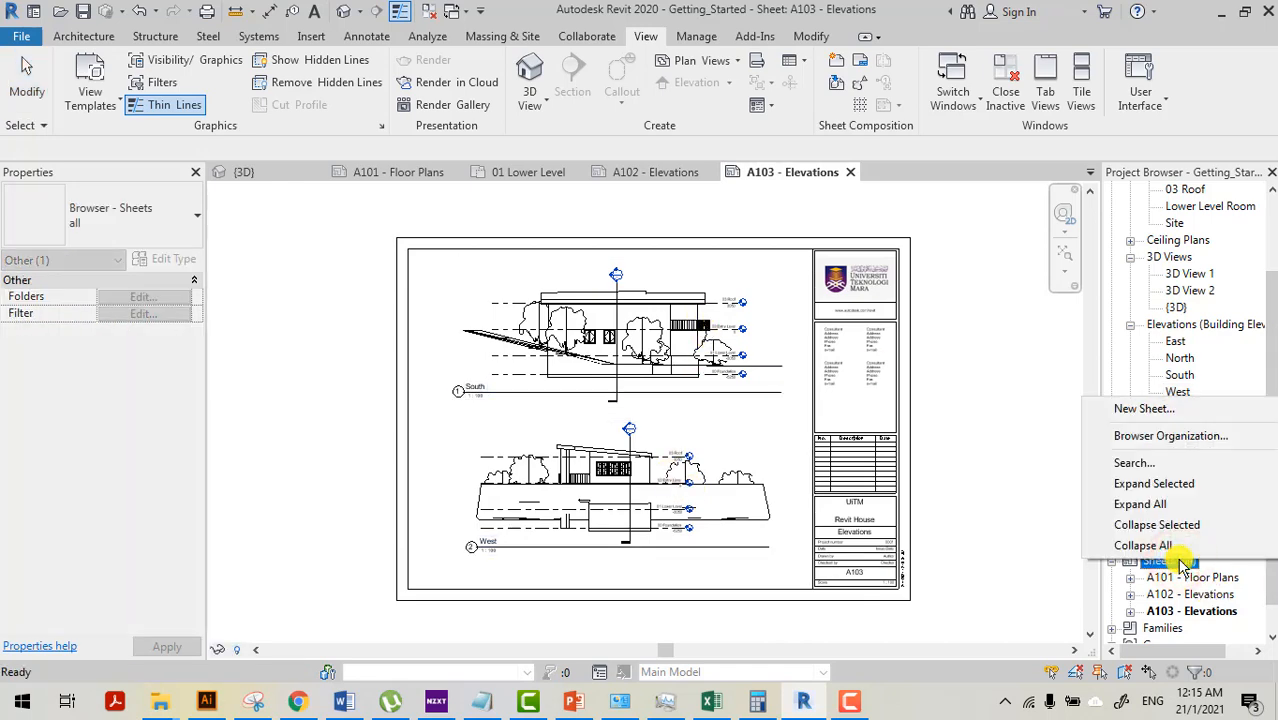
left_click(1157, 414)
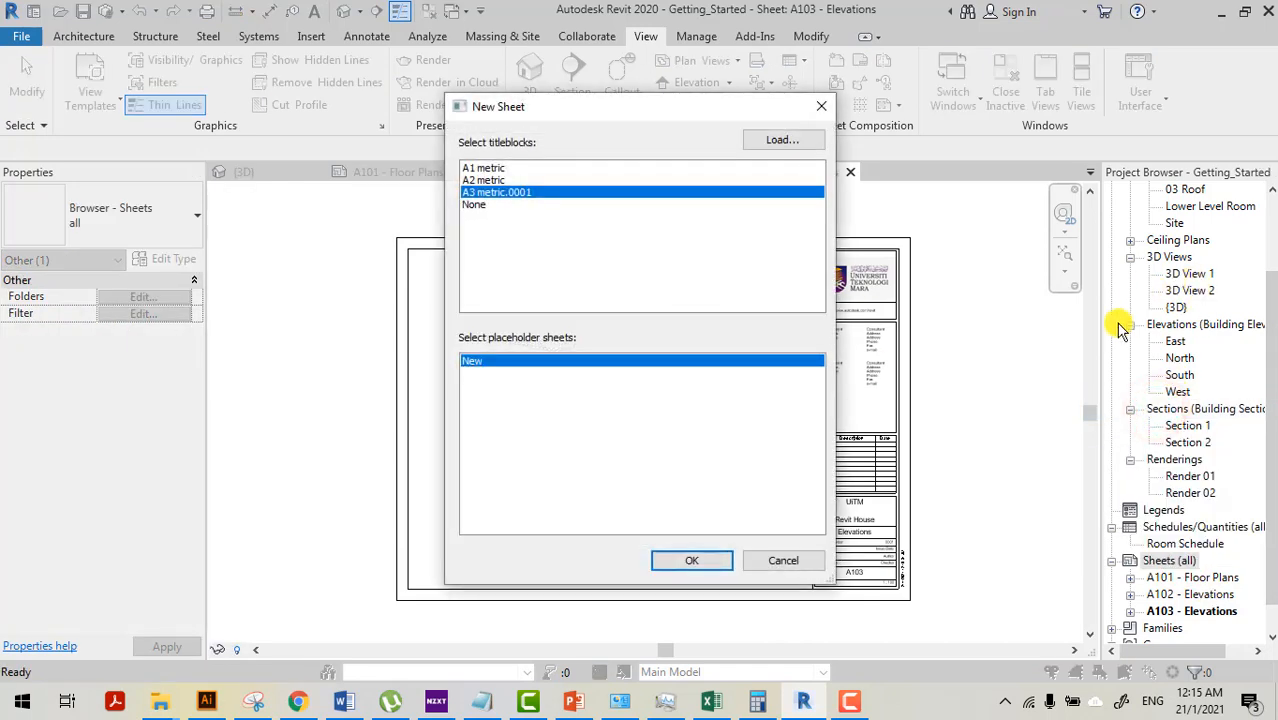
left_click(487, 180)
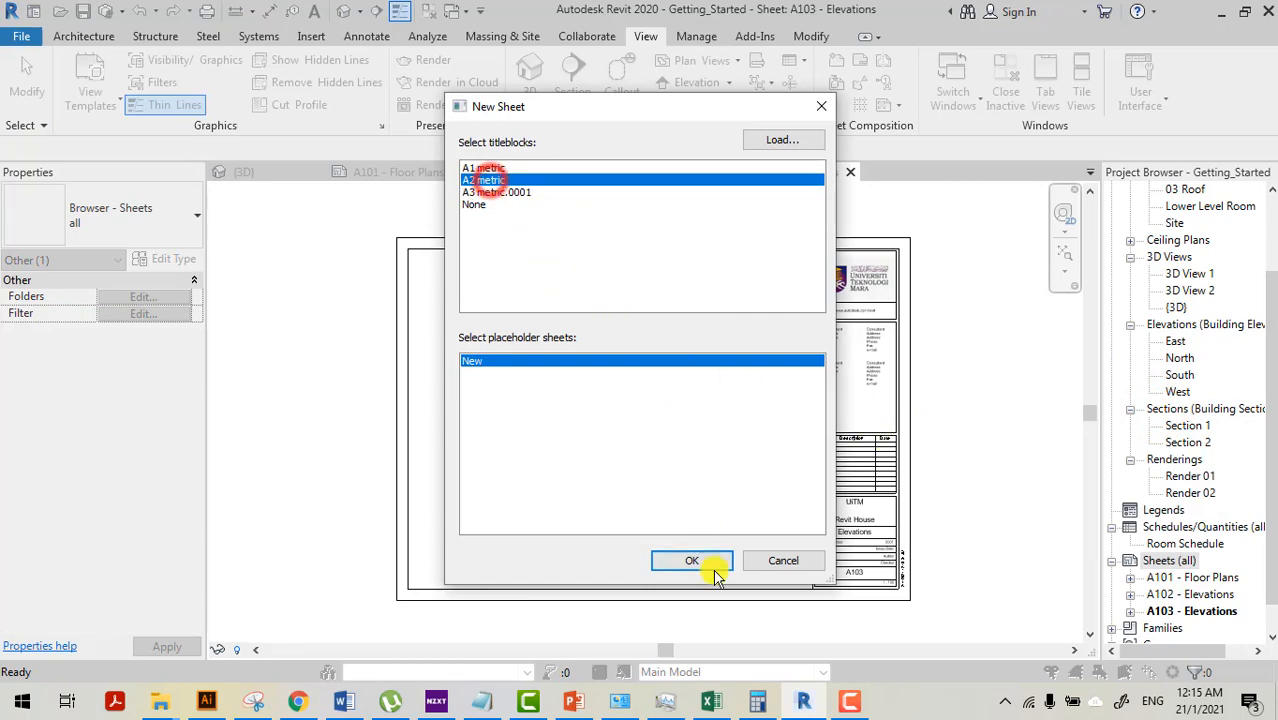
left_click(715, 565)
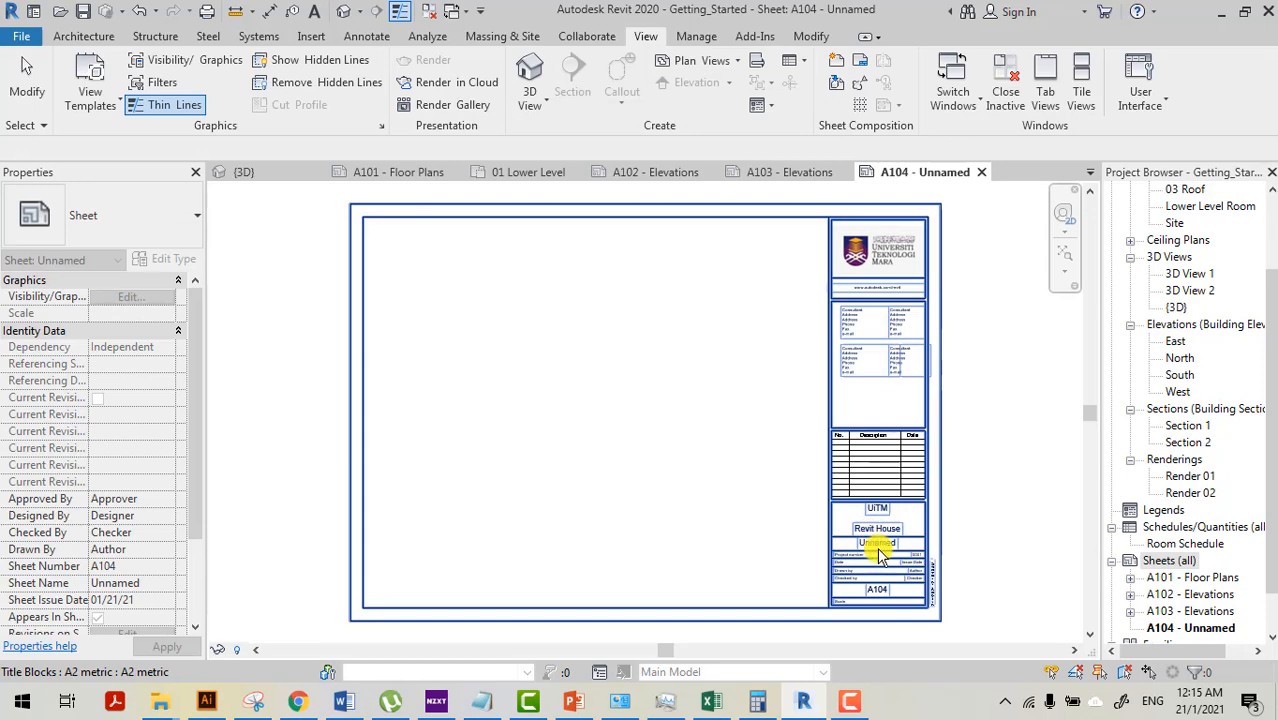
- Name sheet A104 as Sections in its title block
left_click(880, 550)
left_click(883, 545)
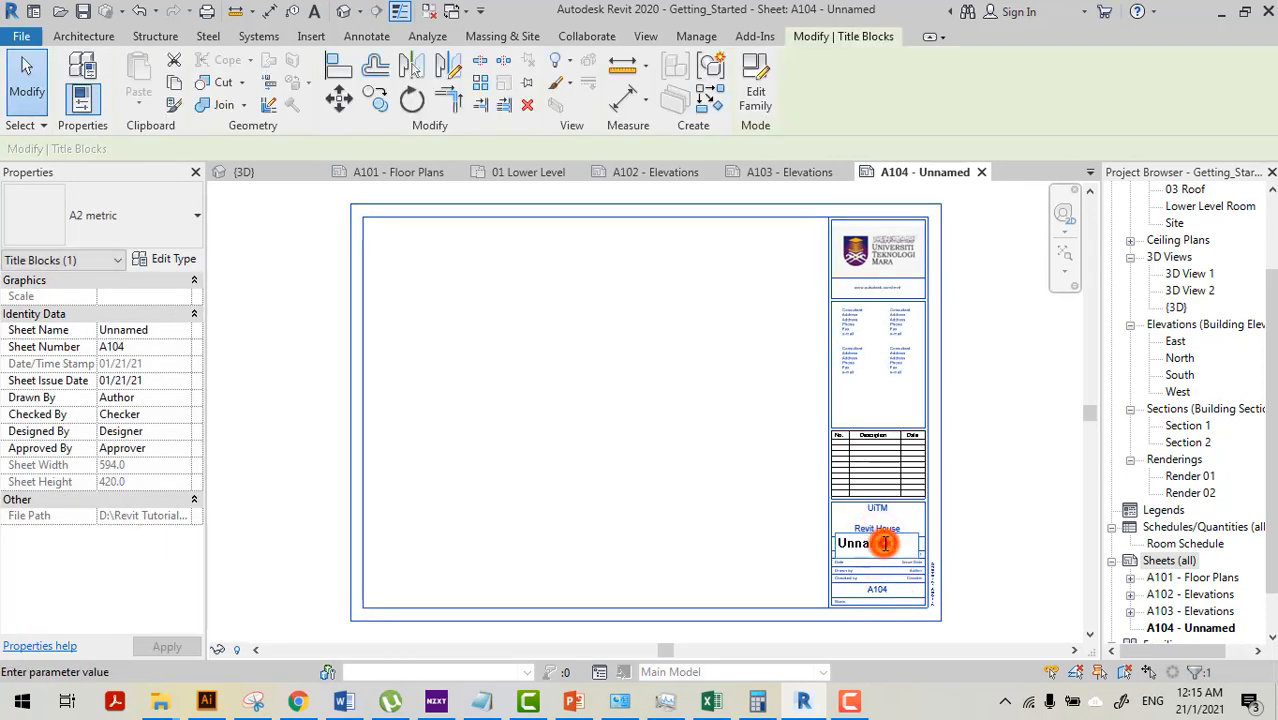
left_click_drag(896, 543, 778, 548)
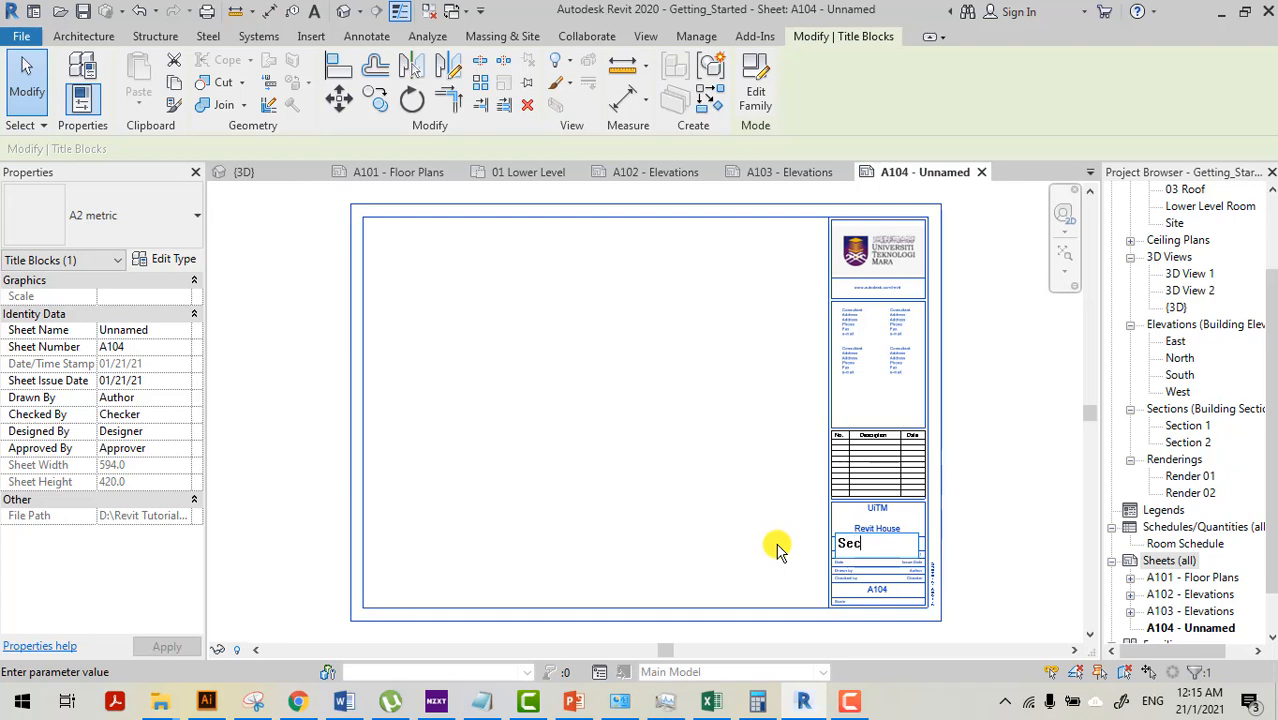
type("Sections")
left_click(987, 508)
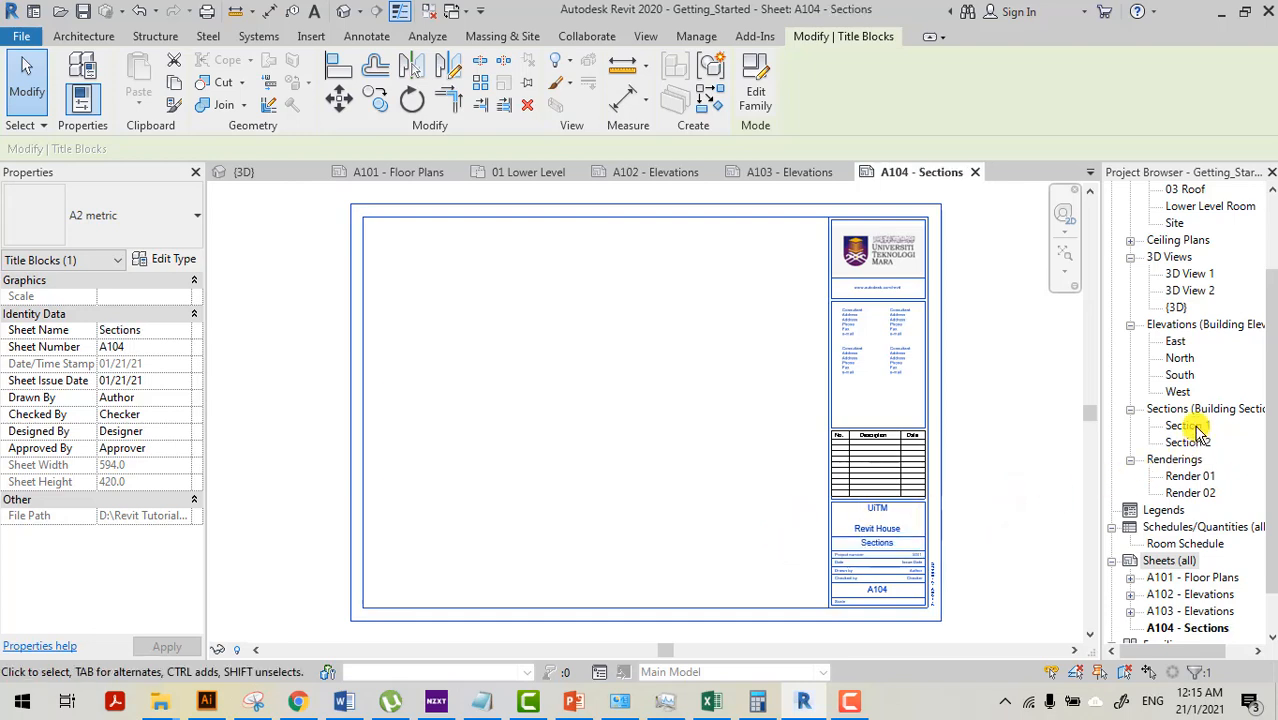
- Place Section 1 in the upper half of sheet A104 and set its visual style to Hidden Line
left_click(1195, 426)
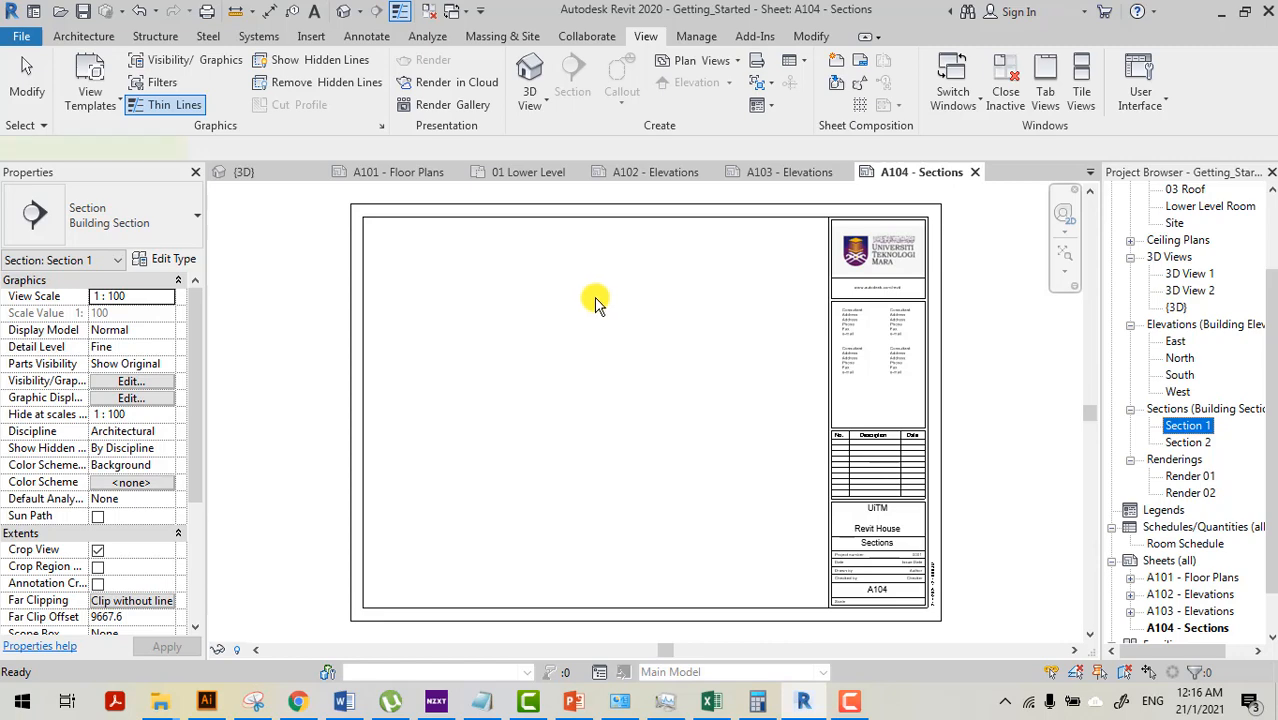
left_click_drag(595, 302, 594, 299)
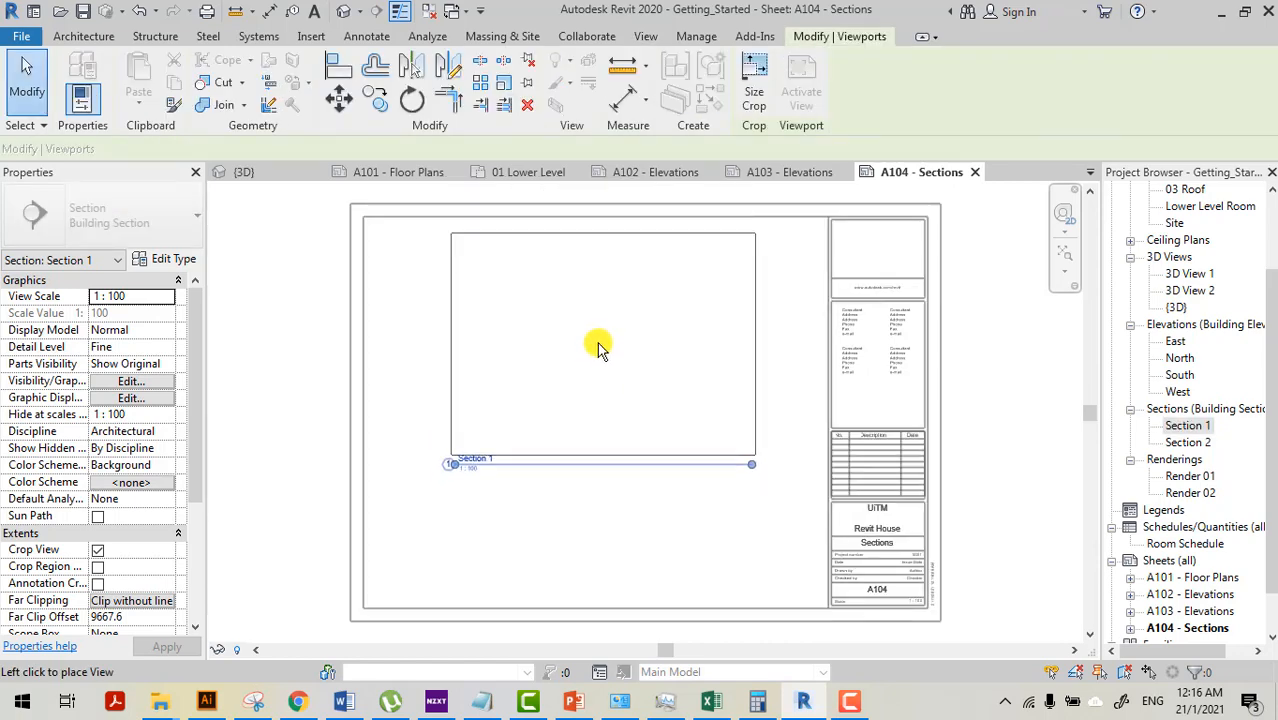
left_click(598, 347)
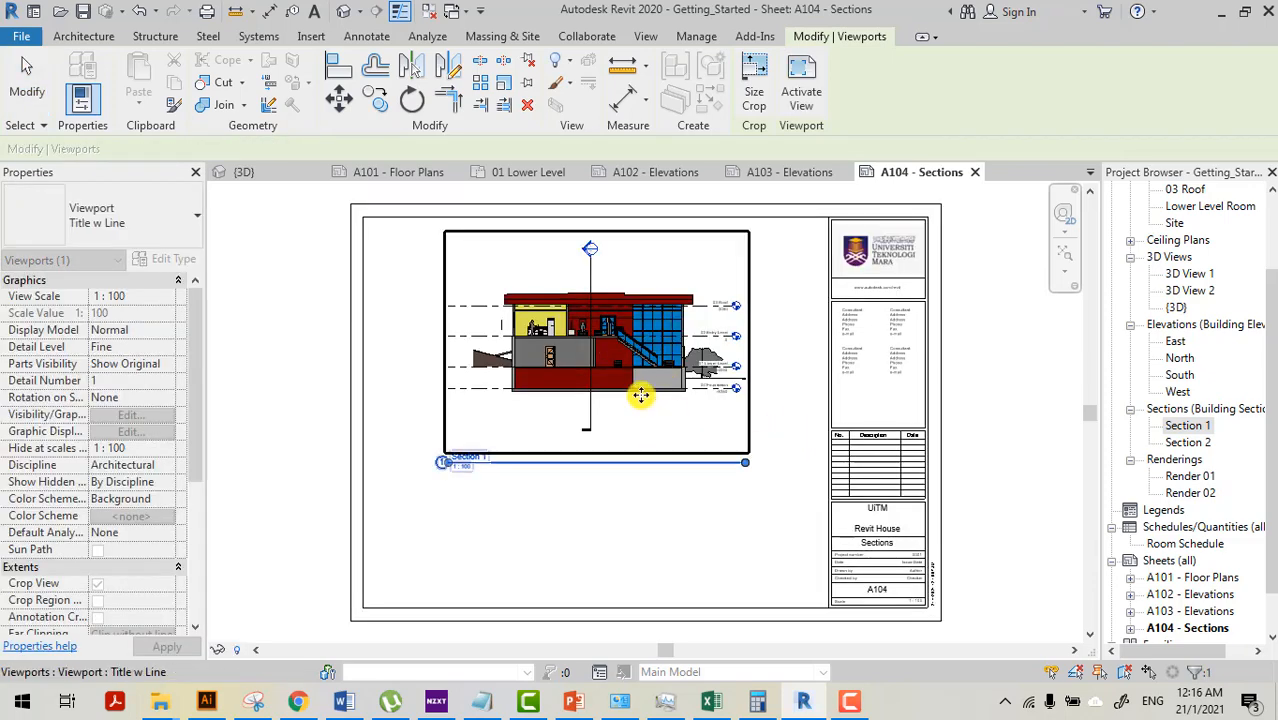
key("Escape")
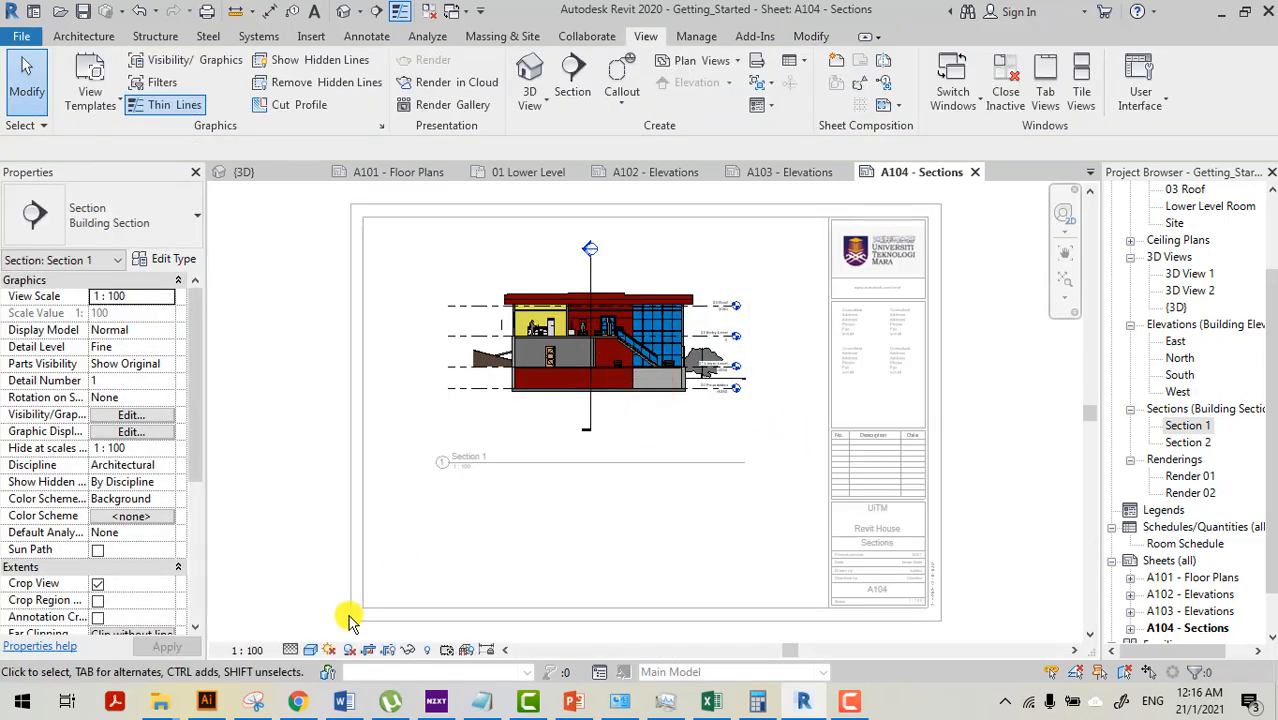
left_click(310, 650)
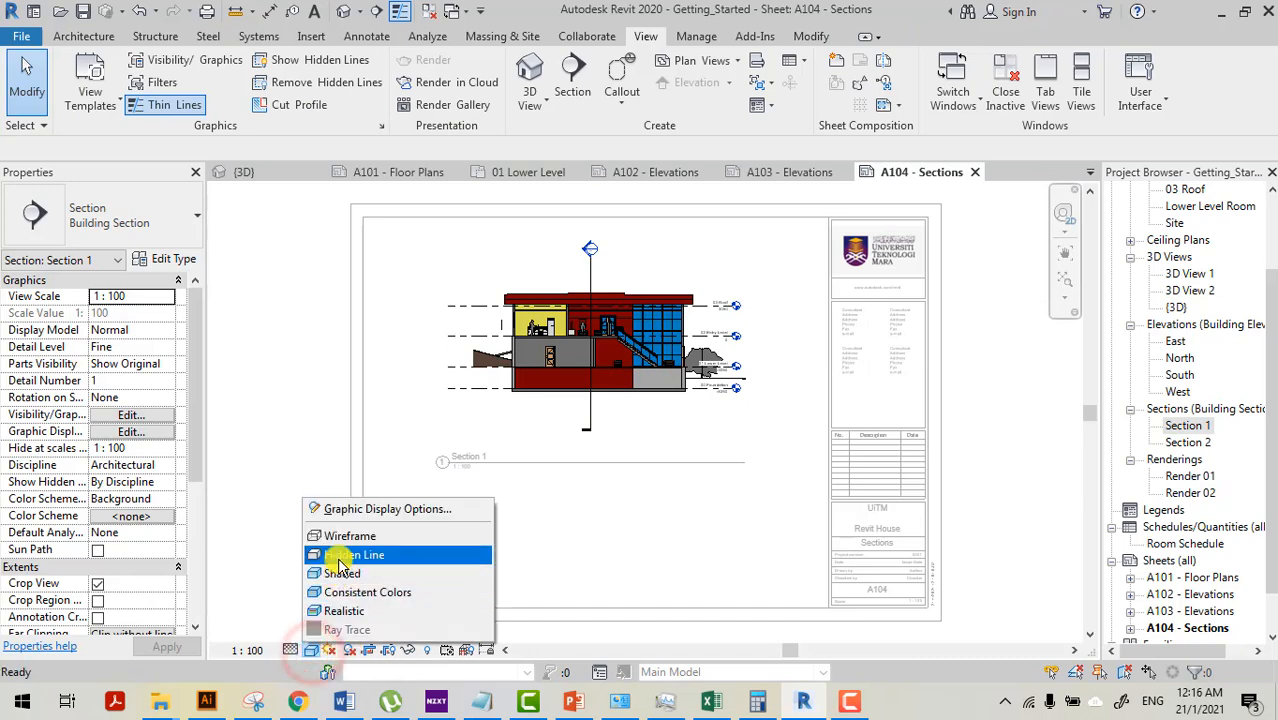
left_click(338, 556)
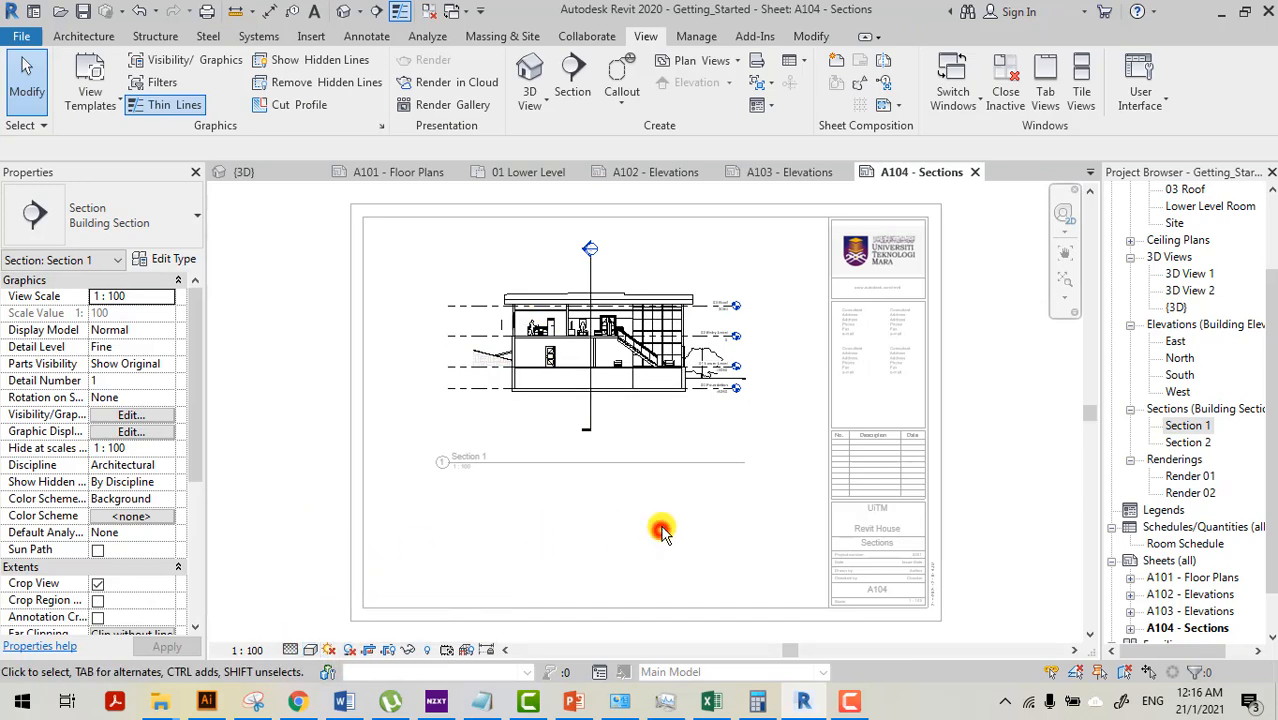
- Leave the Section 1 view and raise its title to just beneath the drawing
left_click(667, 462)
left_click_drag(667, 462, 674, 412)
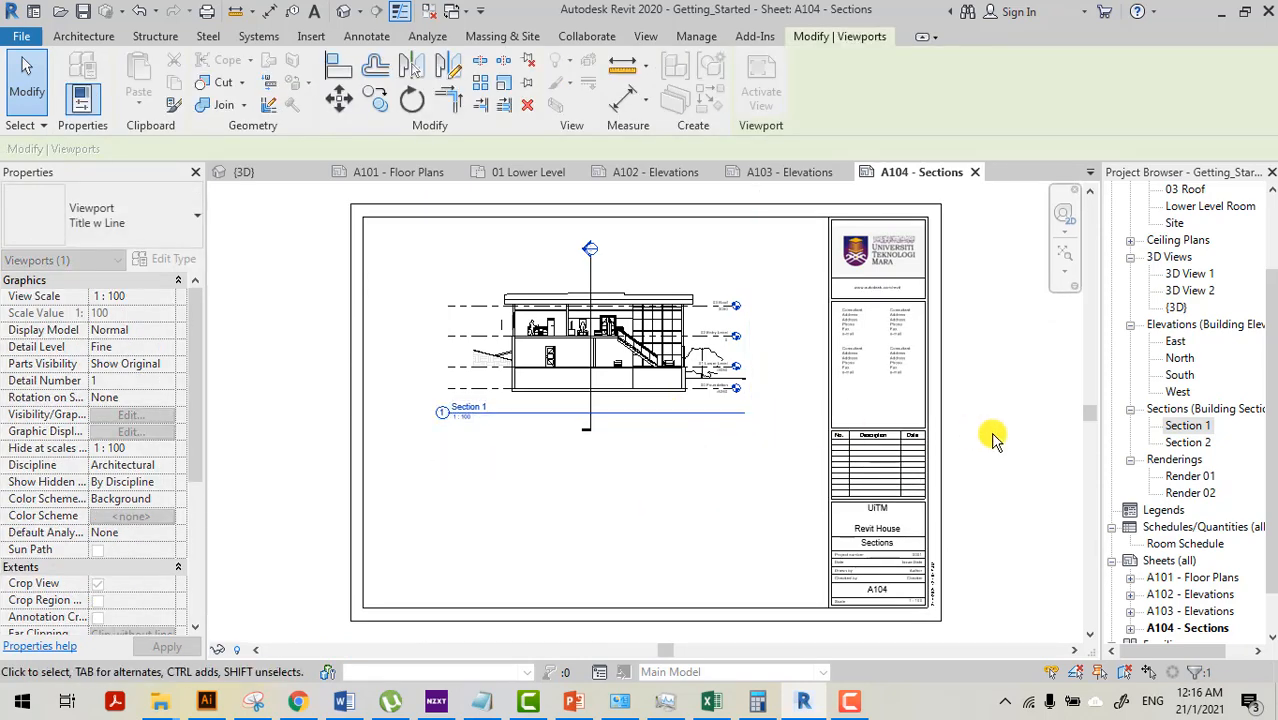
left_click(1000, 434)
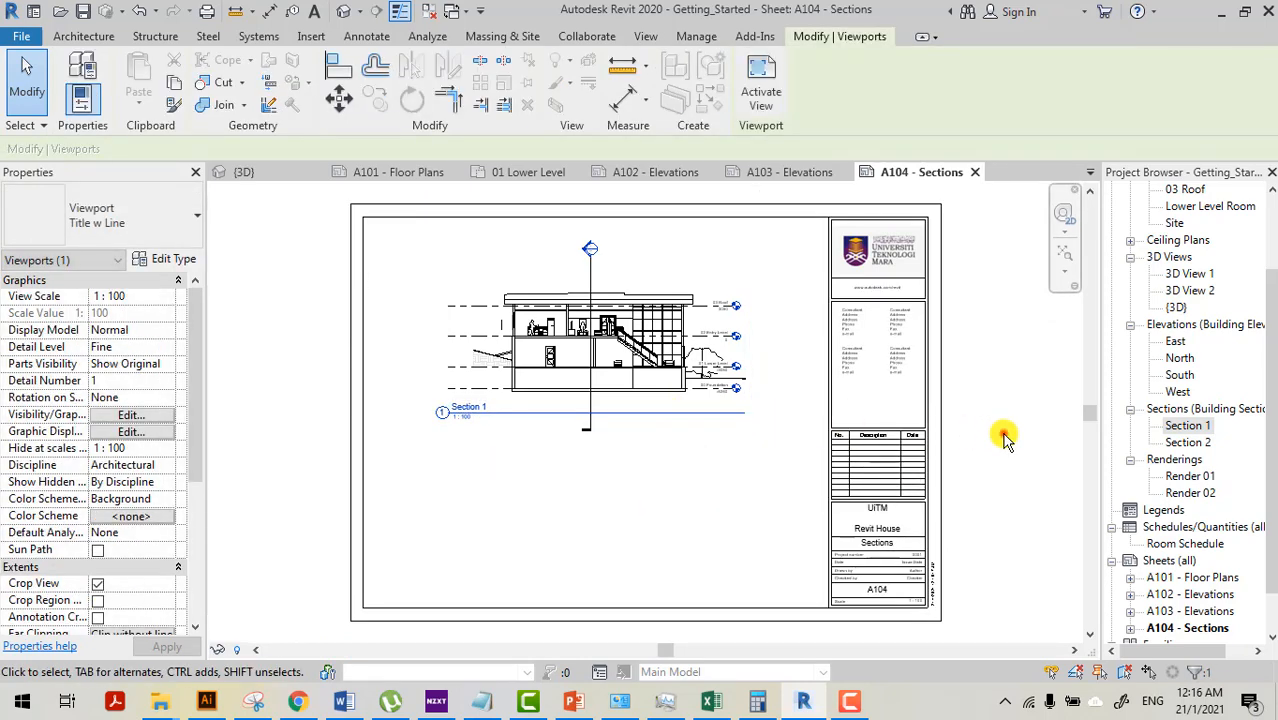
- Place Section 2 below Section 1 on sheet A104, with the two view titles aligned
left_click(1190, 442)
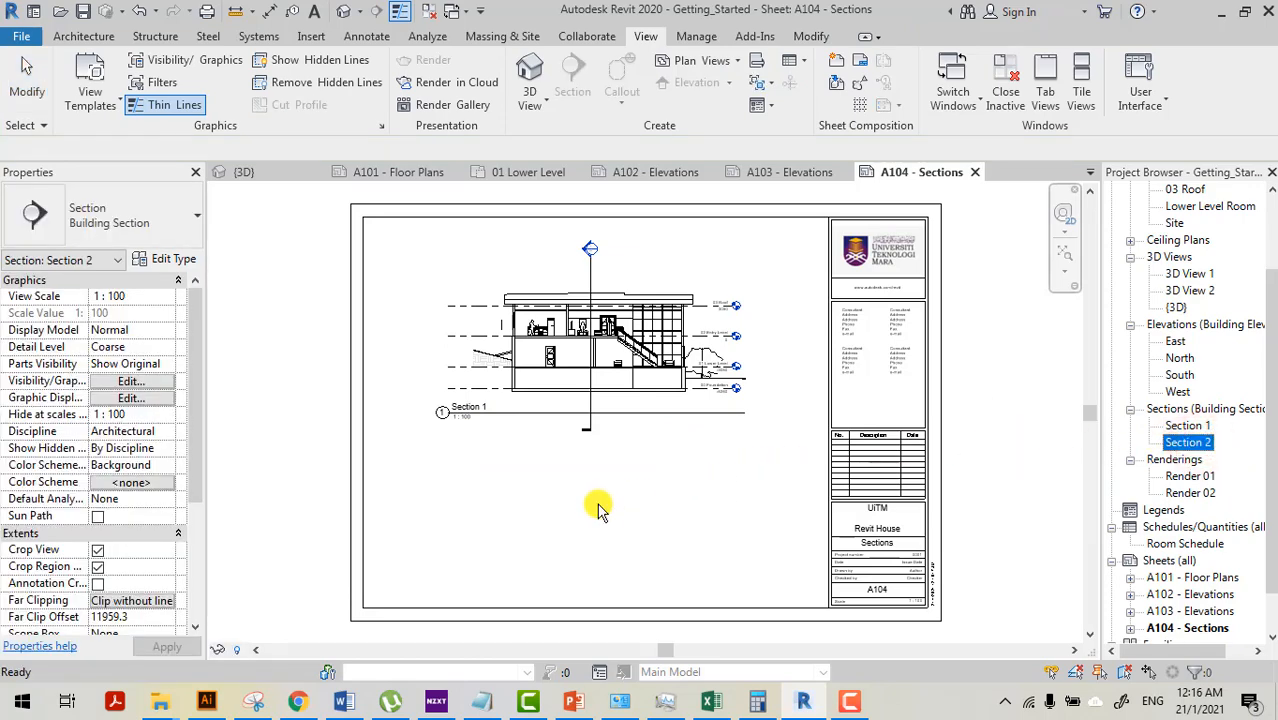
left_click_drag(598, 505, 598, 505)
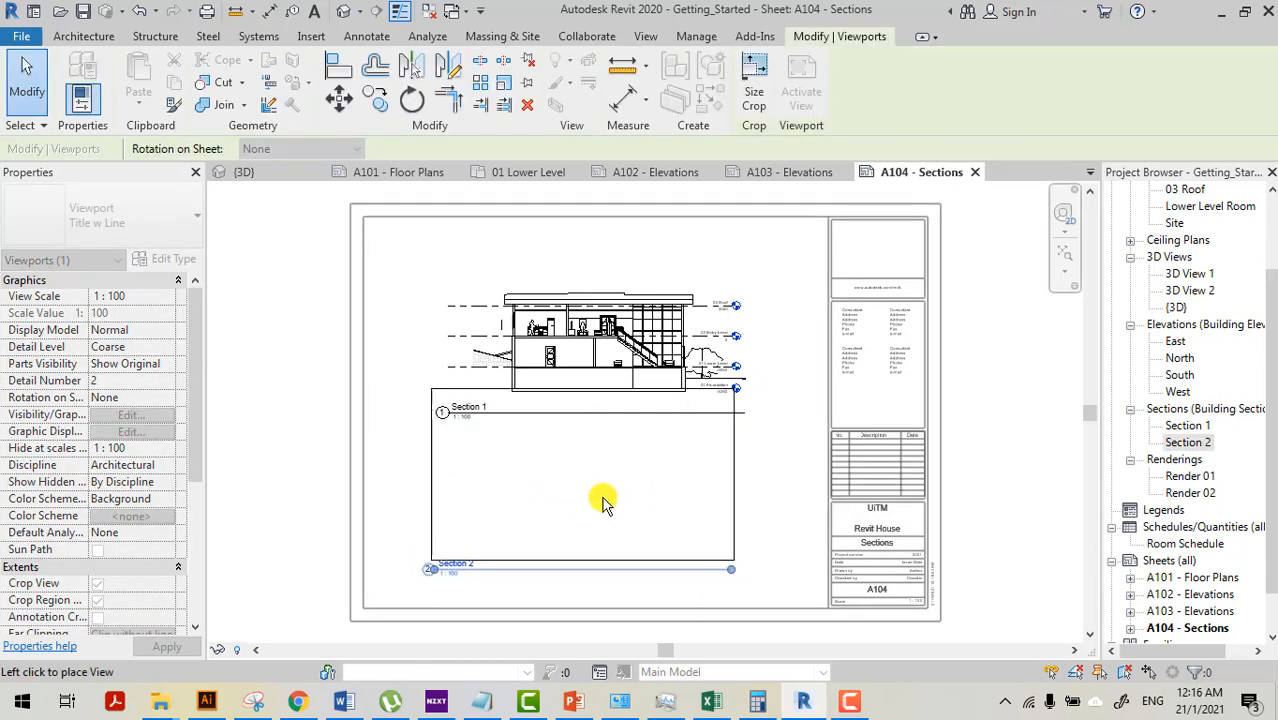
left_click(601, 505)
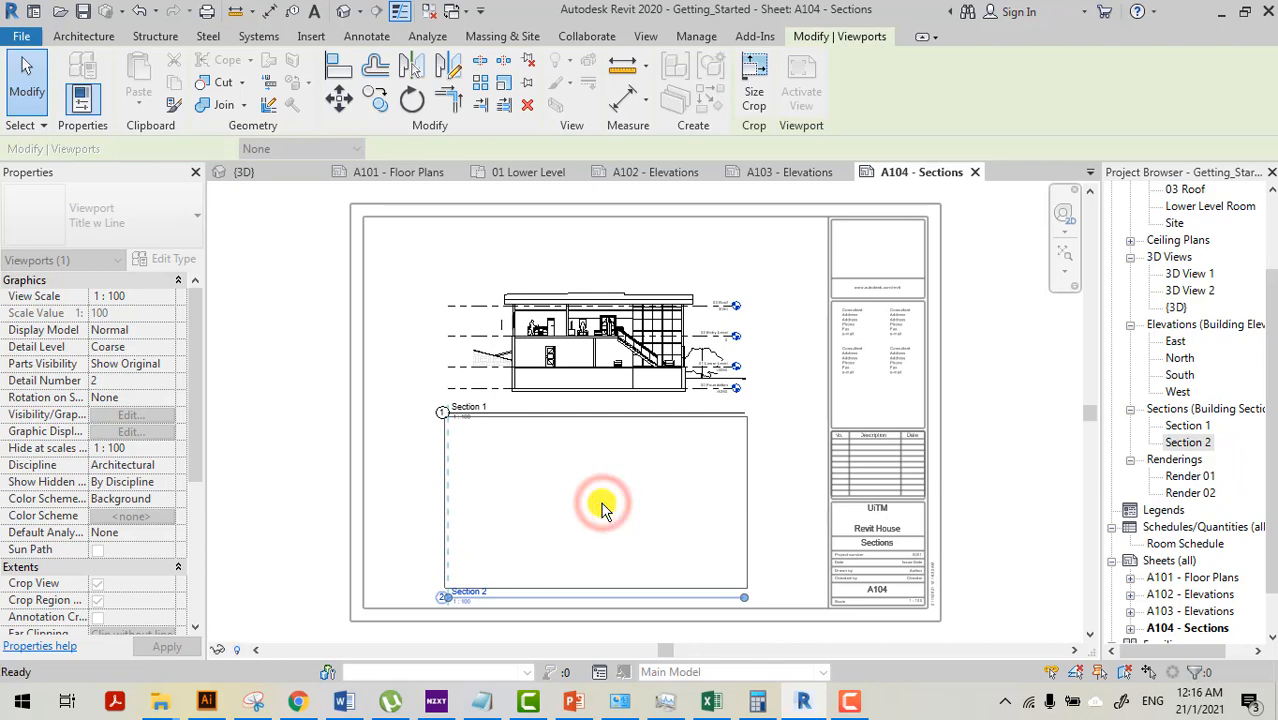
- Activate the Section 2 view on sheet A104 and set its visual style to Hidden Line
left_click(505, 552)
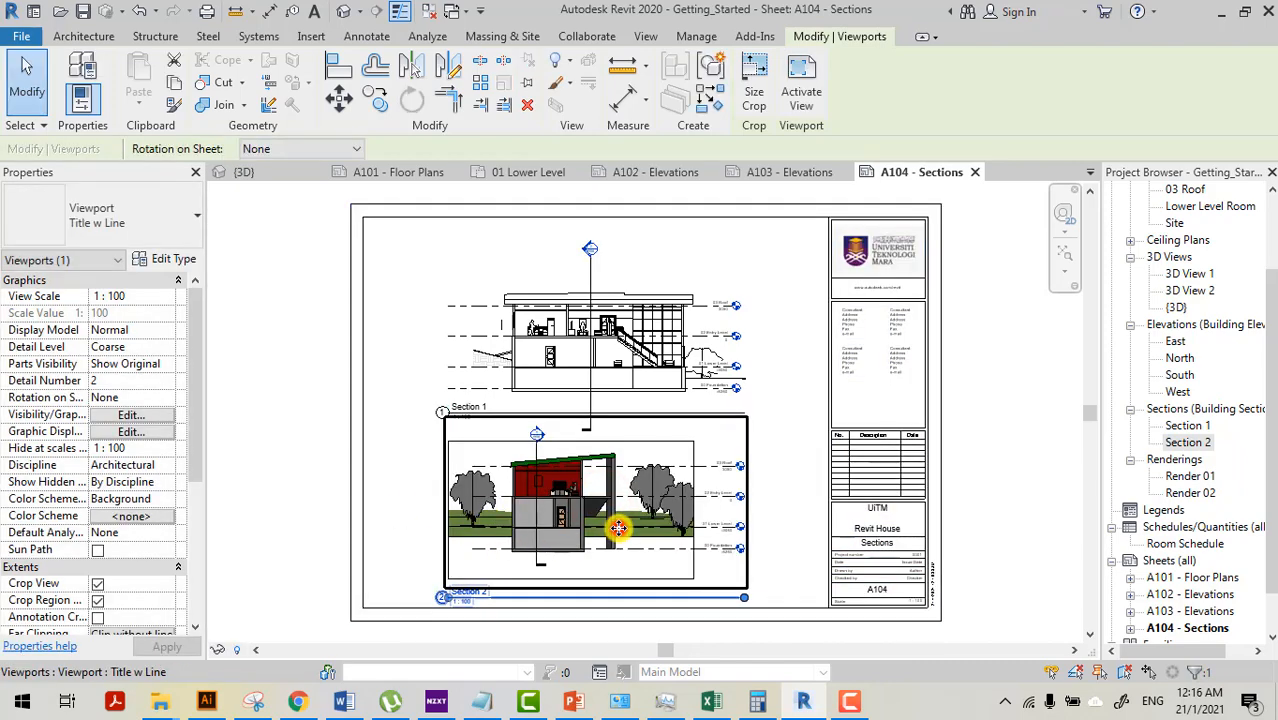
double_click(619, 528)
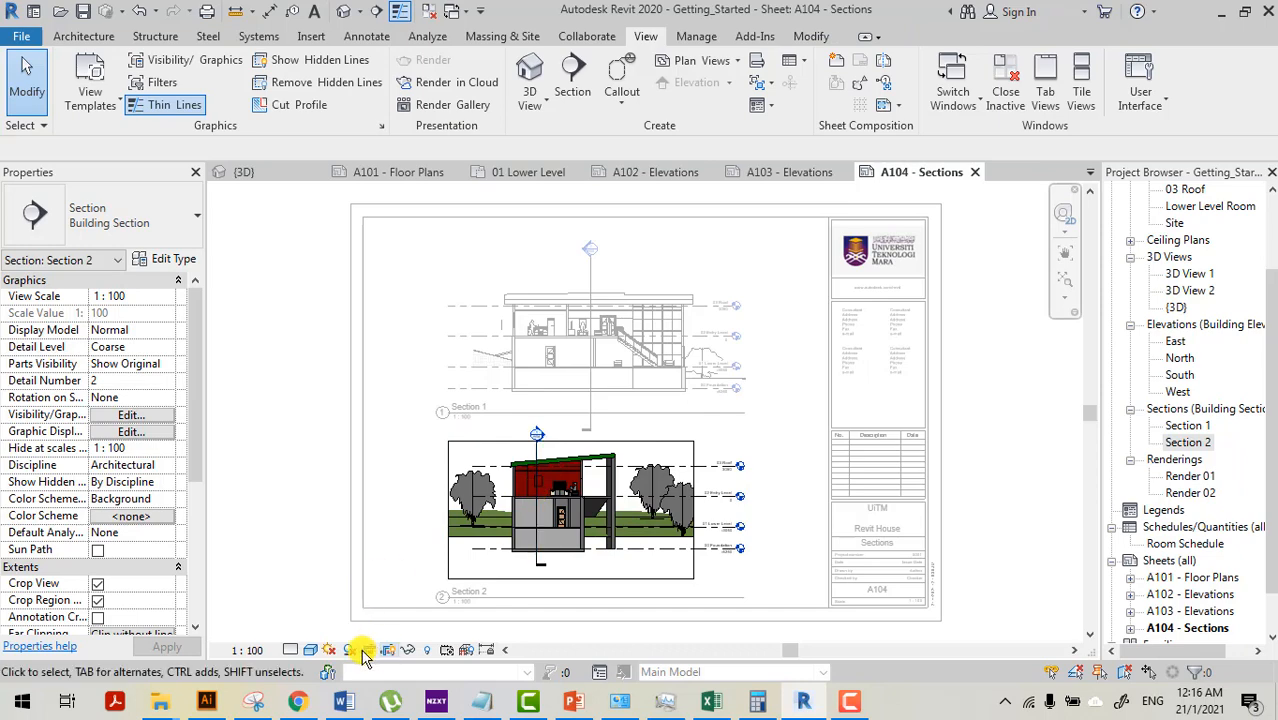
left_click(314, 651)
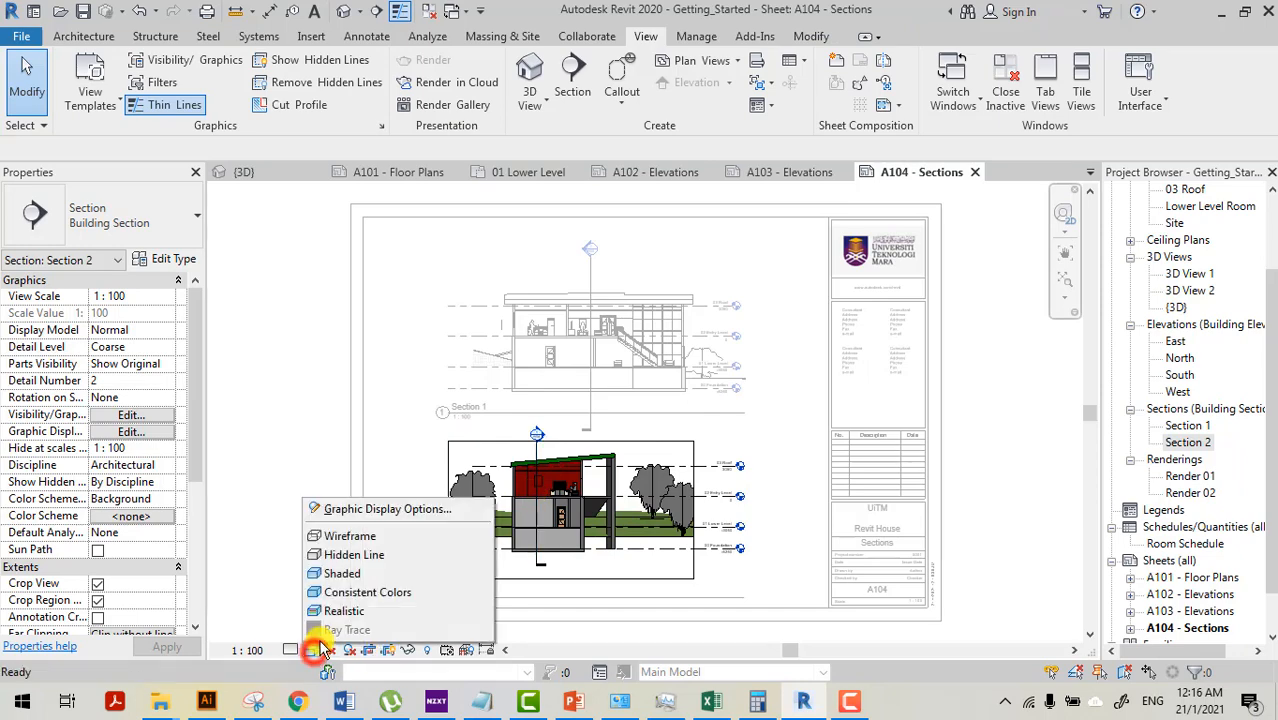
left_click(347, 562)
key("ctrl+z")
left_click(290, 517)
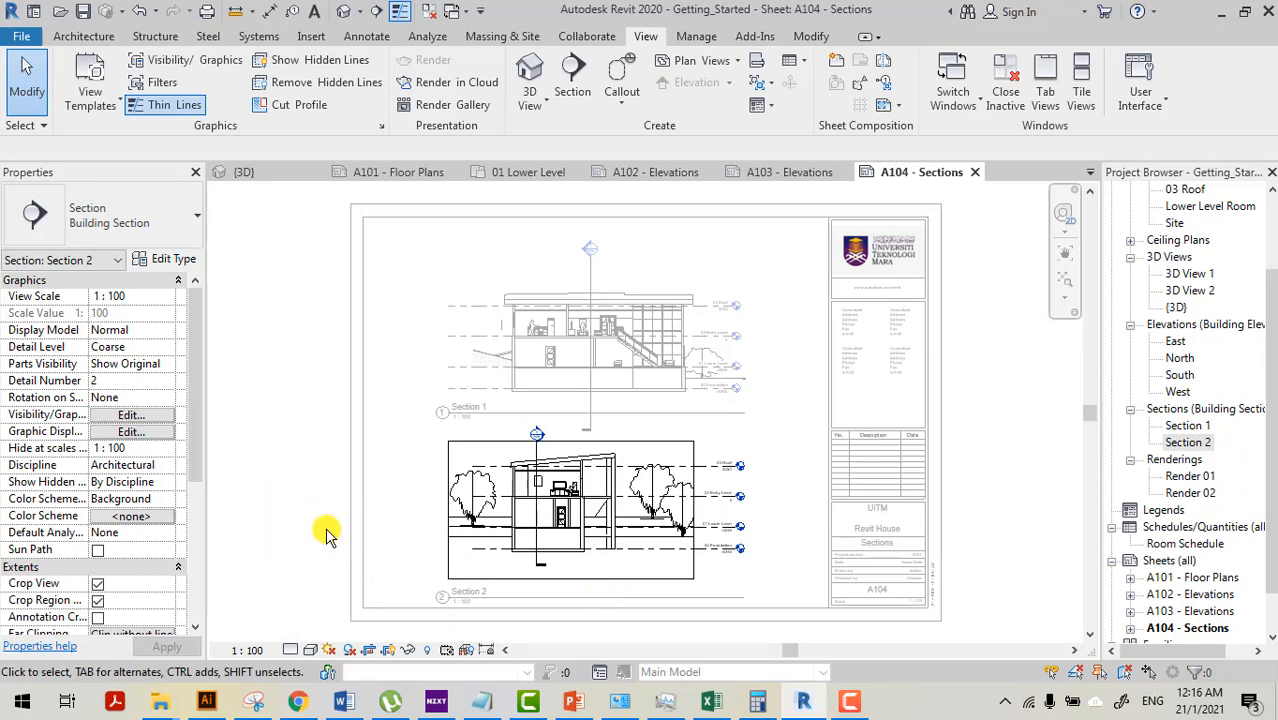
- Leave the Section 2 view and raise its title to just beneath the drawing
left_click(600, 590)
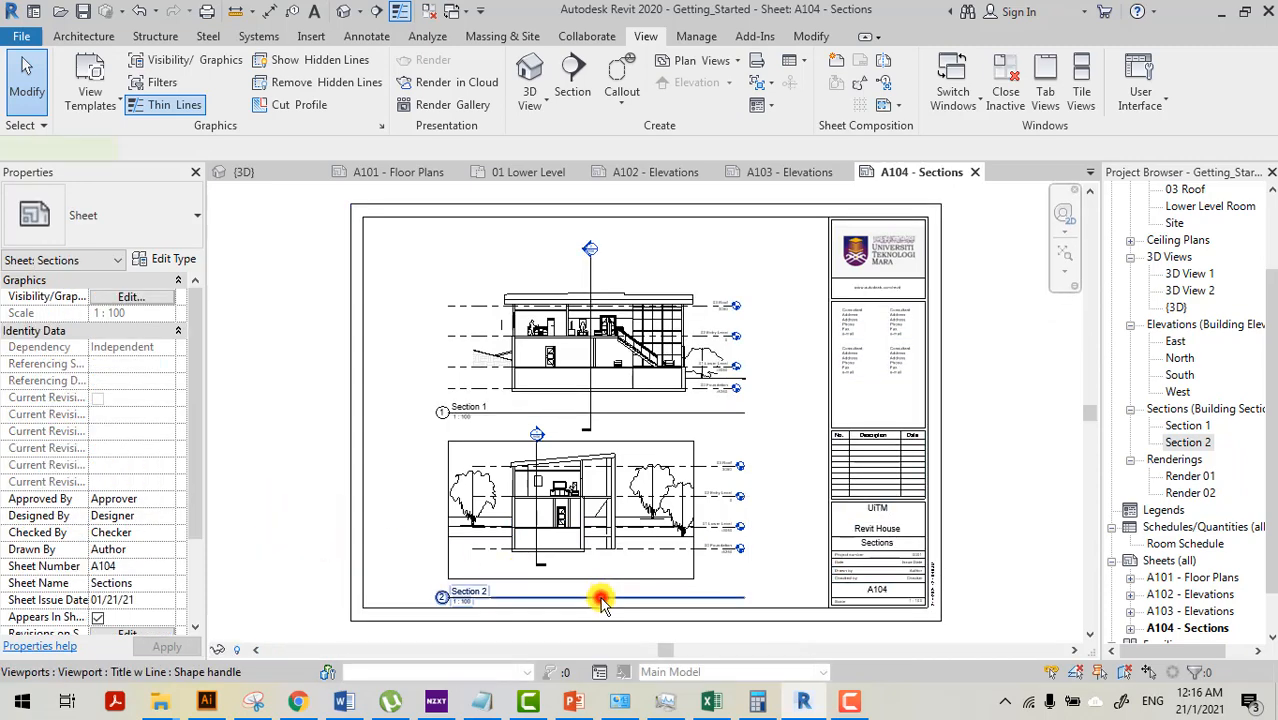
left_click_drag(600, 582, 599, 558)
left_click(980, 520)
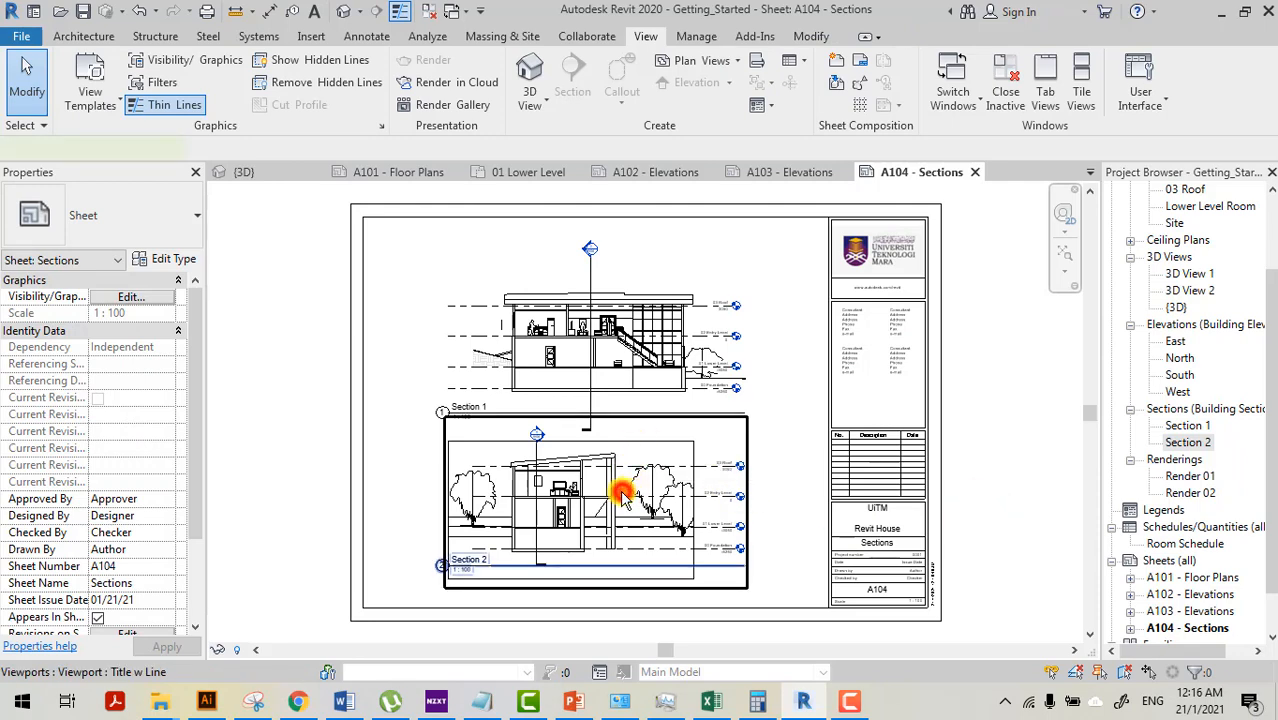
- Hide the crop region of the Section 2 view and return to sheet A104
double_click(618, 490)
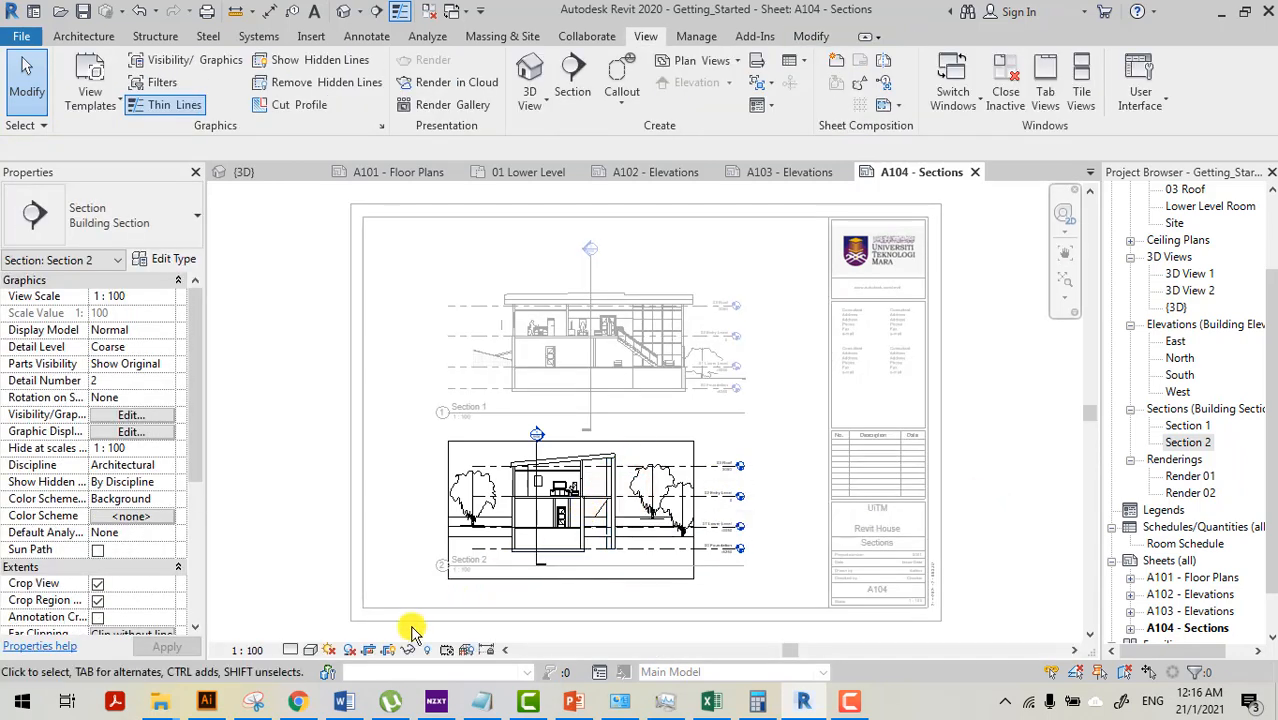
left_click(390, 650)
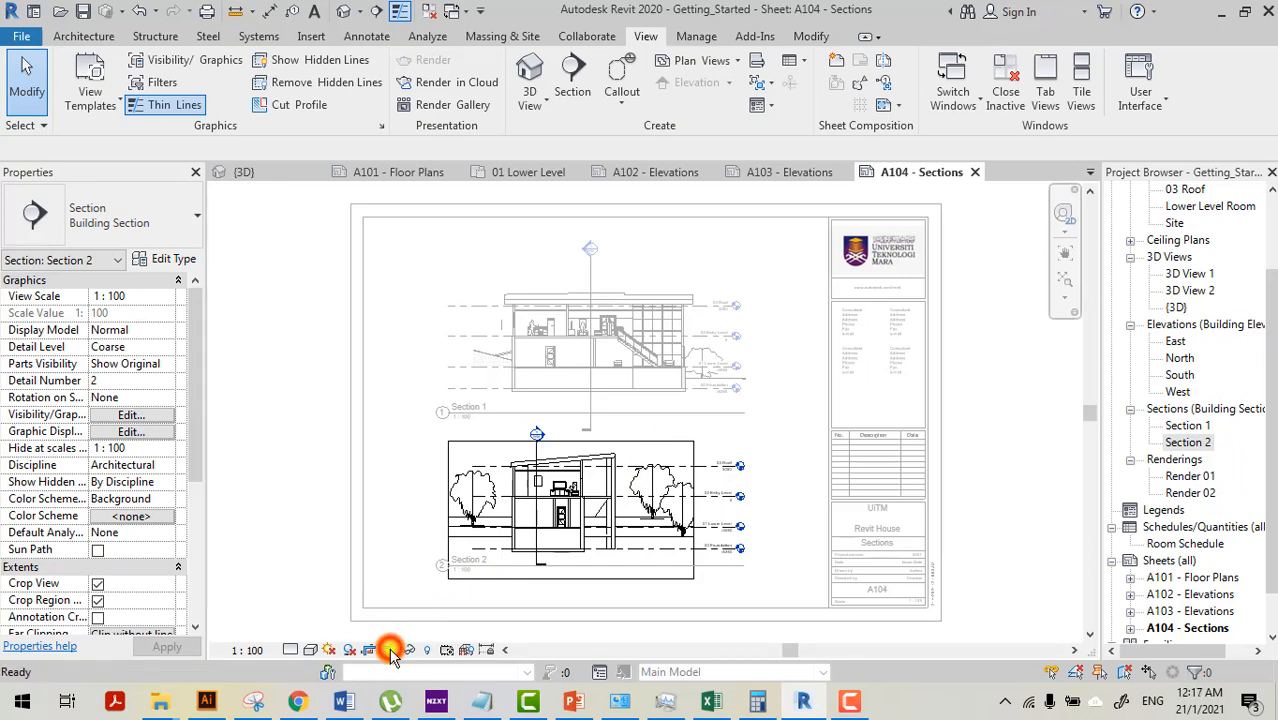
double_click(270, 490)
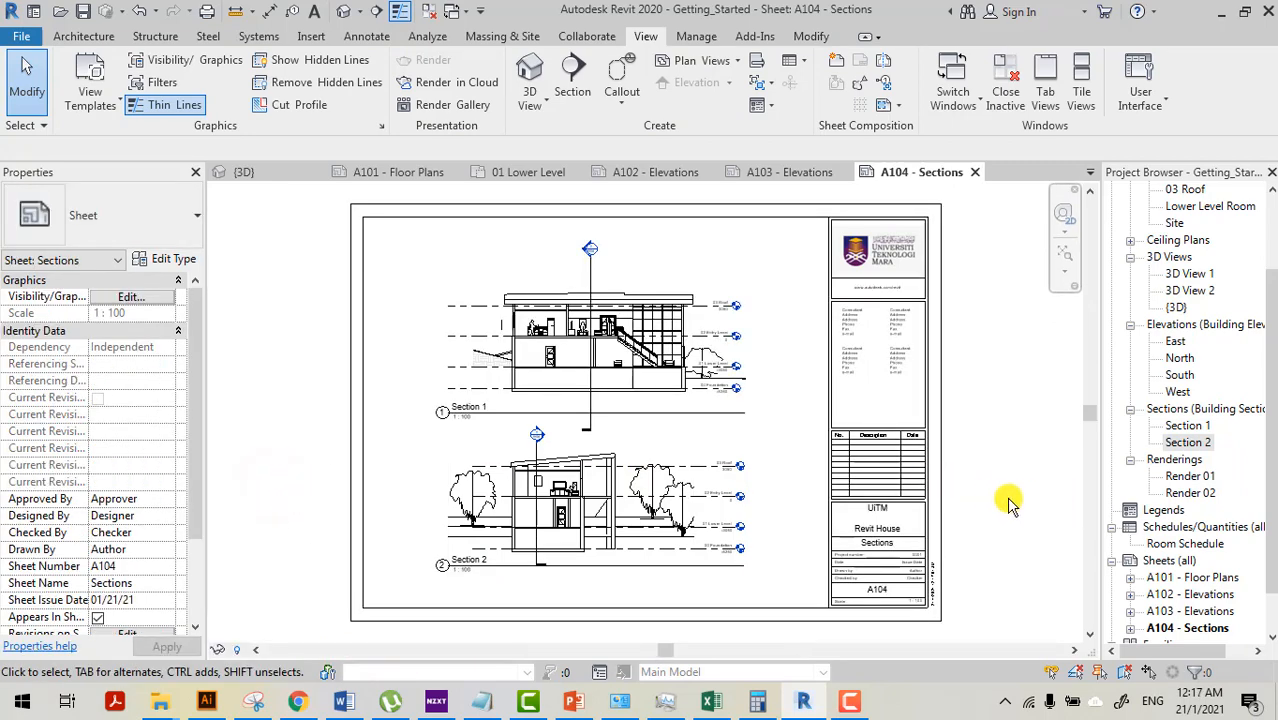
- Open sheets A101, A102 and A103 in turn to review their completed layouts
scroll(1194, 610, "down", 1)
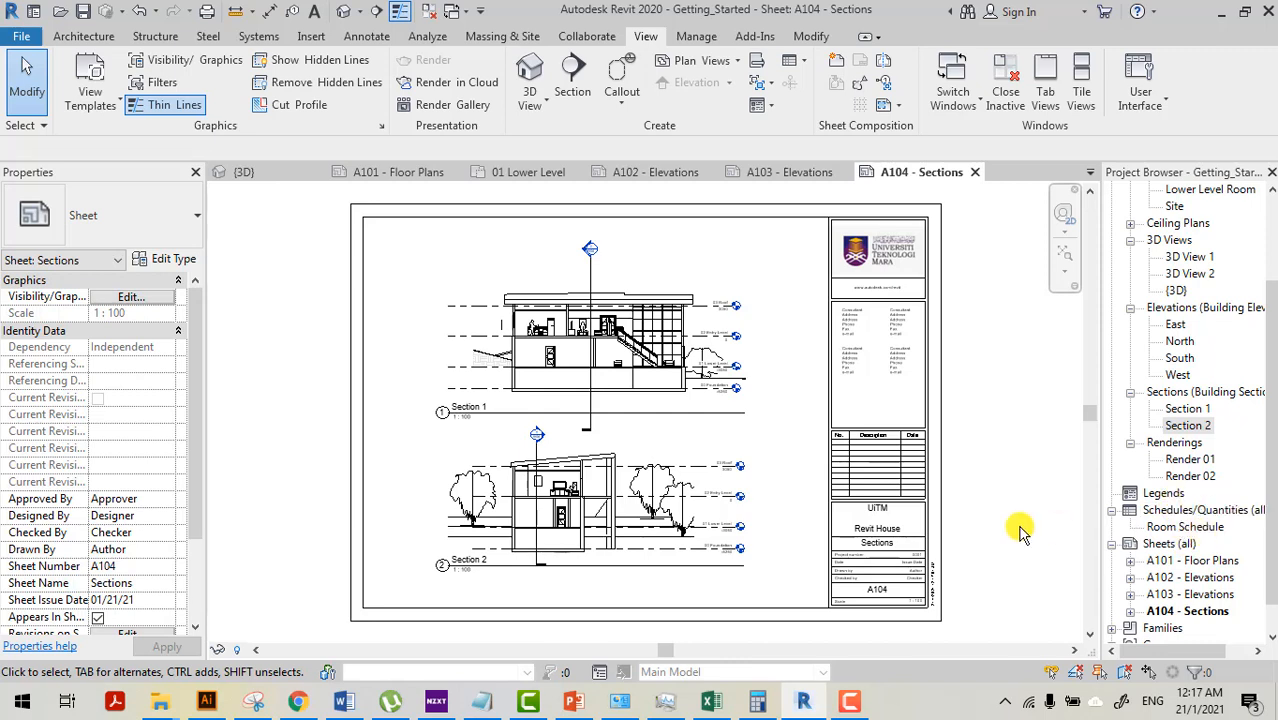
scroll(1000, 510, "down", 2)
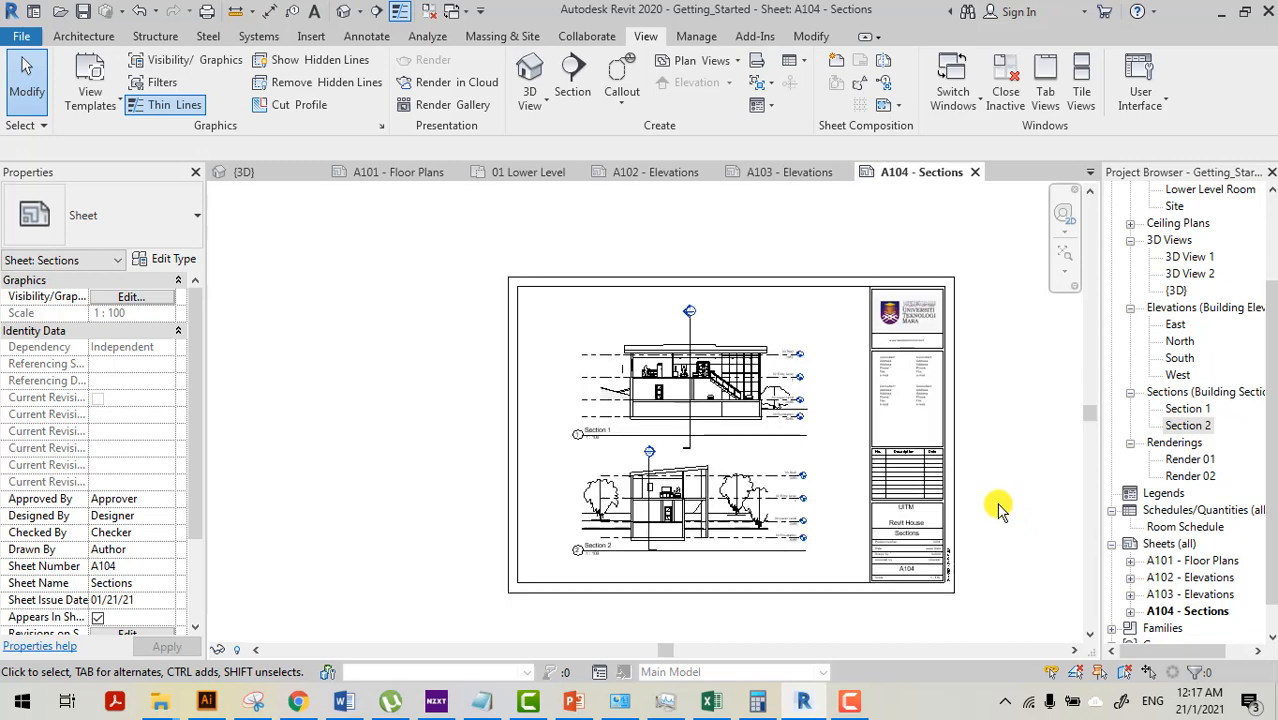
middle_click_drag(1000, 510, 935, 493)
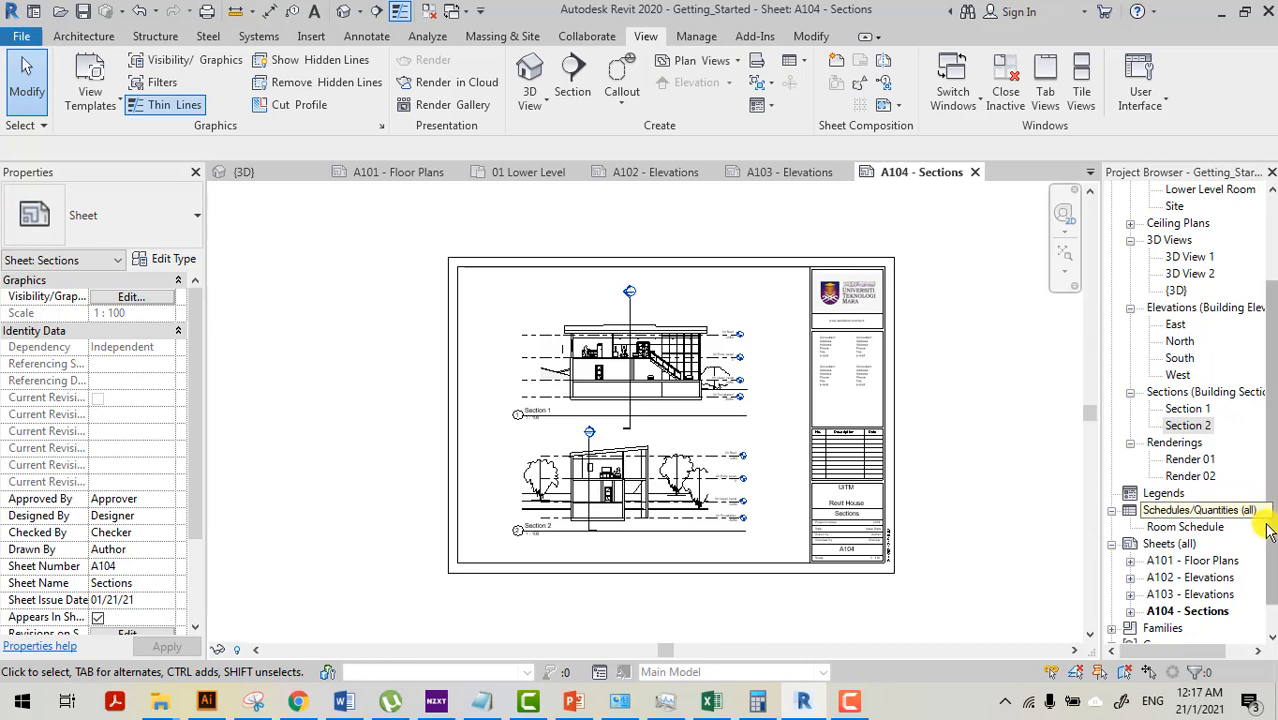
left_click_drag(1272, 487, 1272, 520)
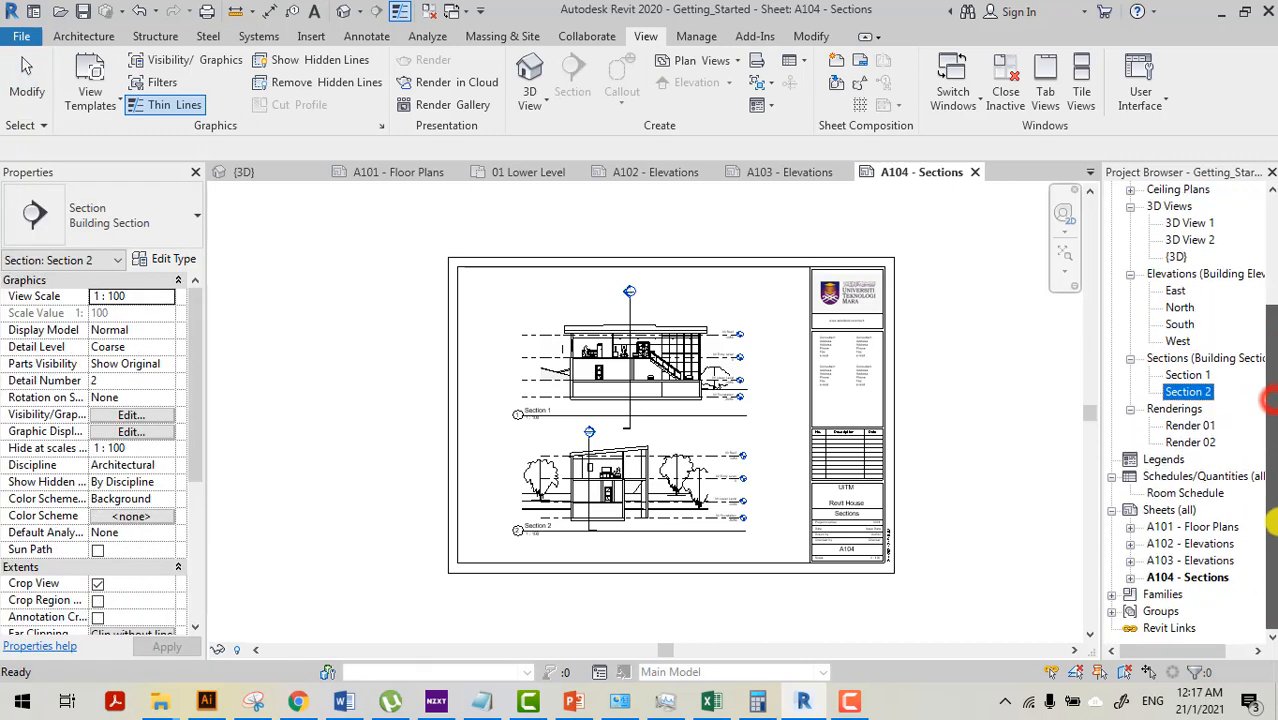
left_click_drag(1274, 438, 1272, 556)
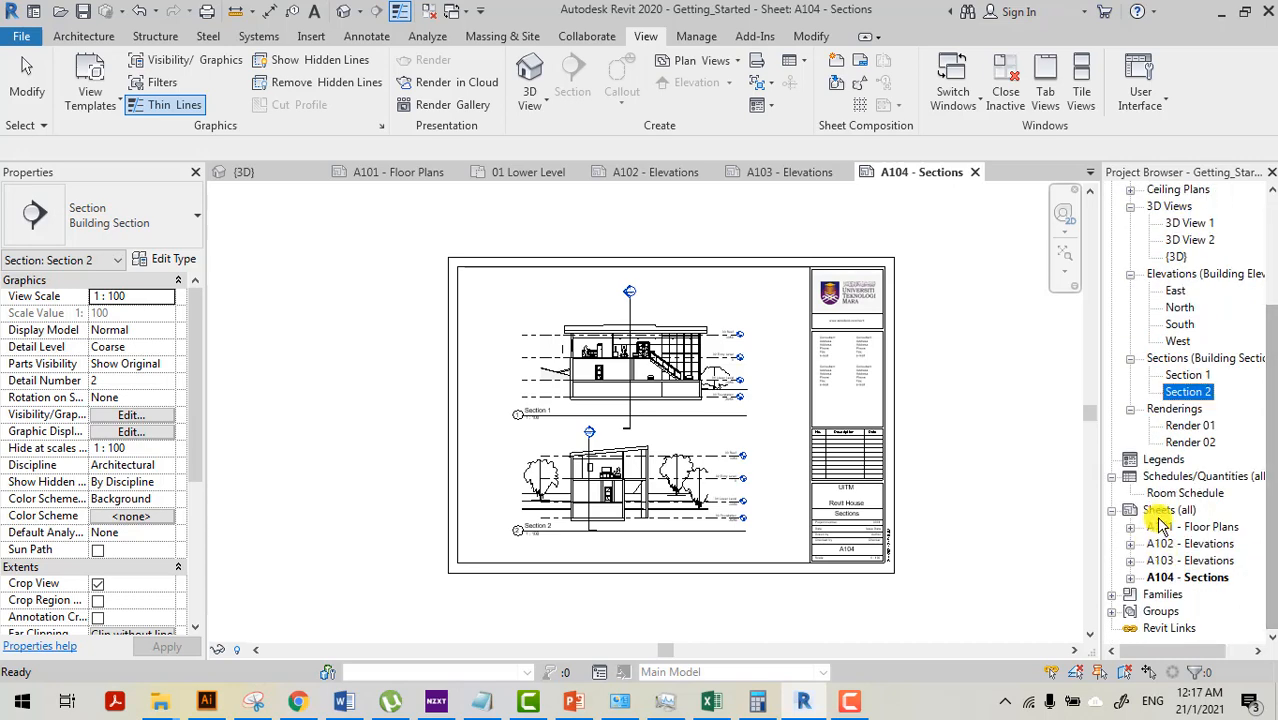
double_click(1208, 527)
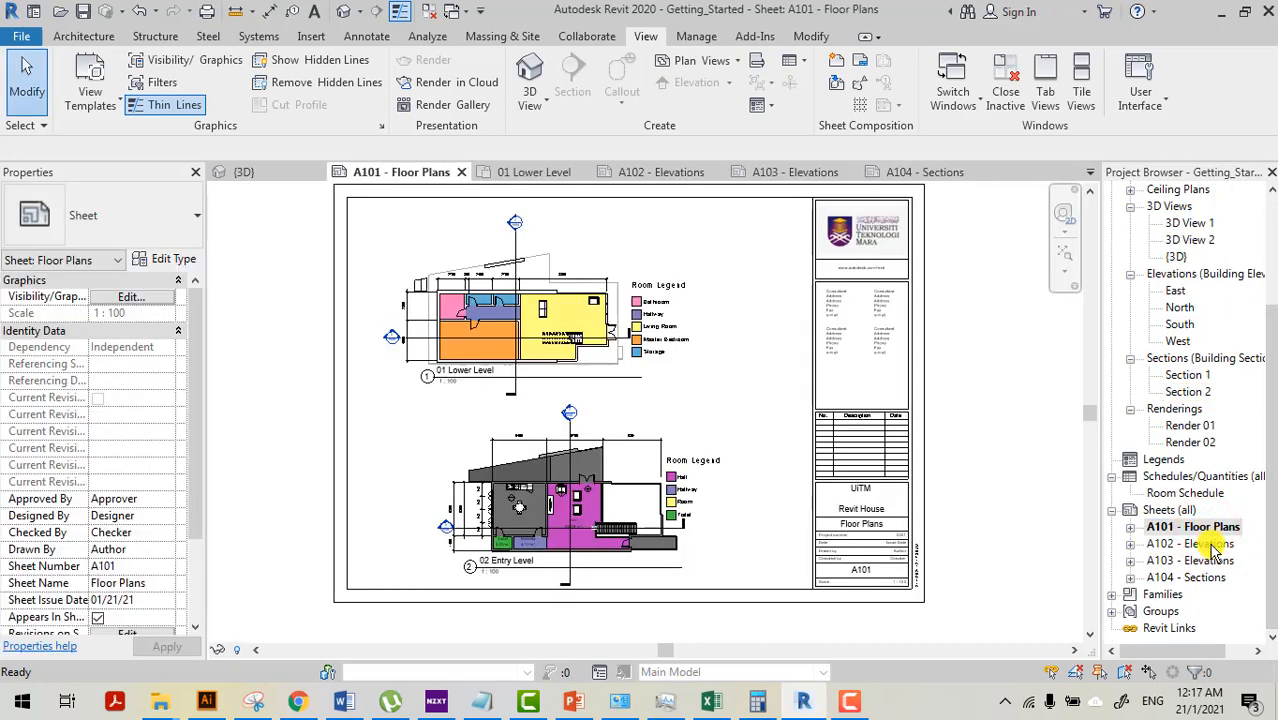
double_click(1212, 543)
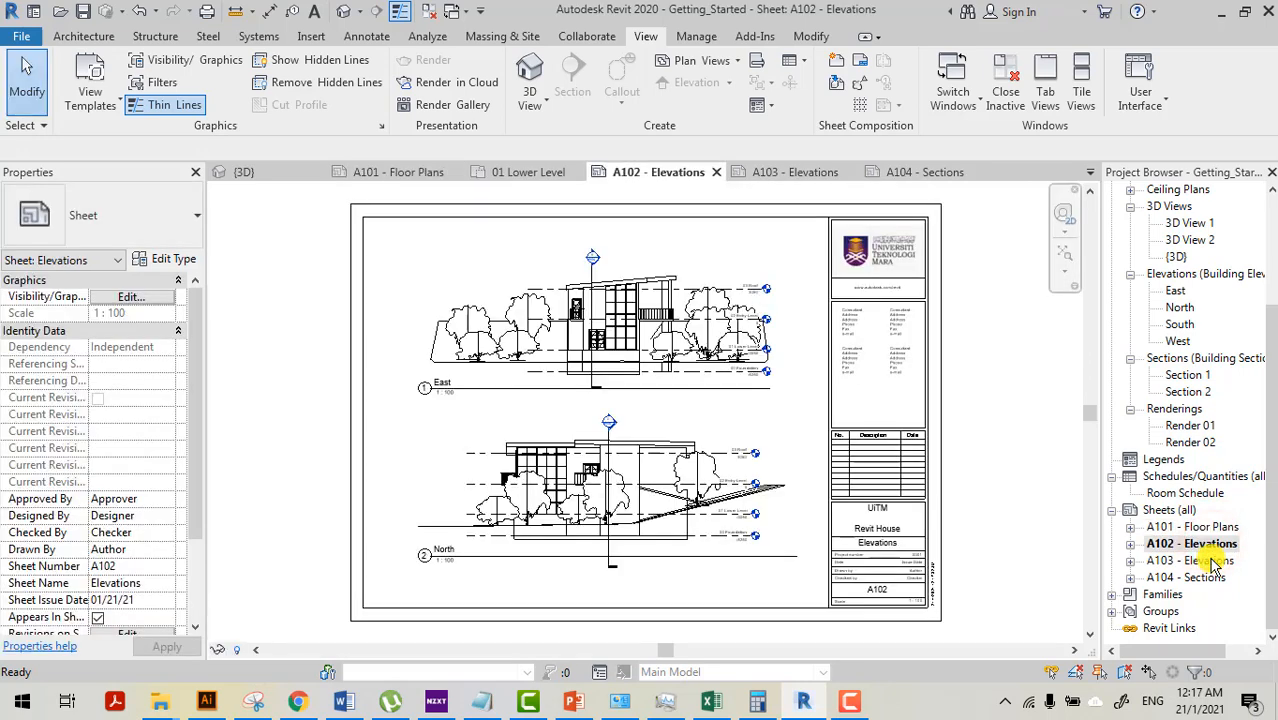
double_click(1213, 562)
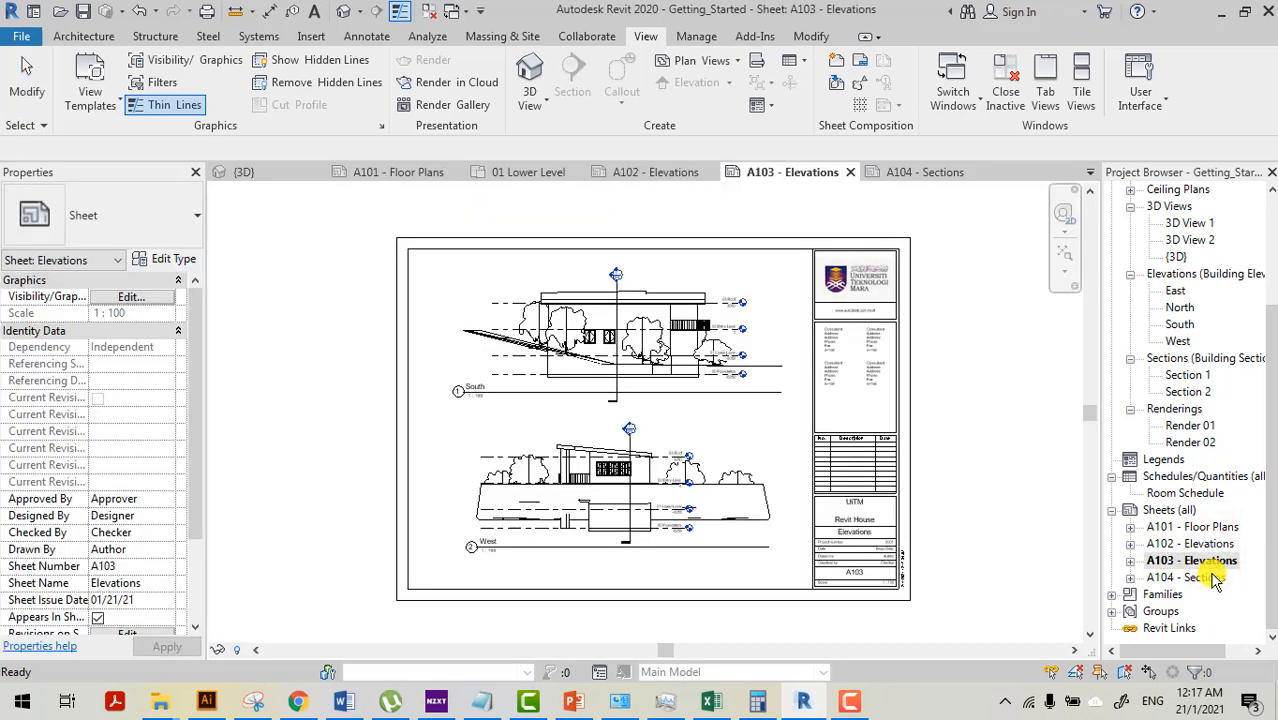
left_click(1190, 577)
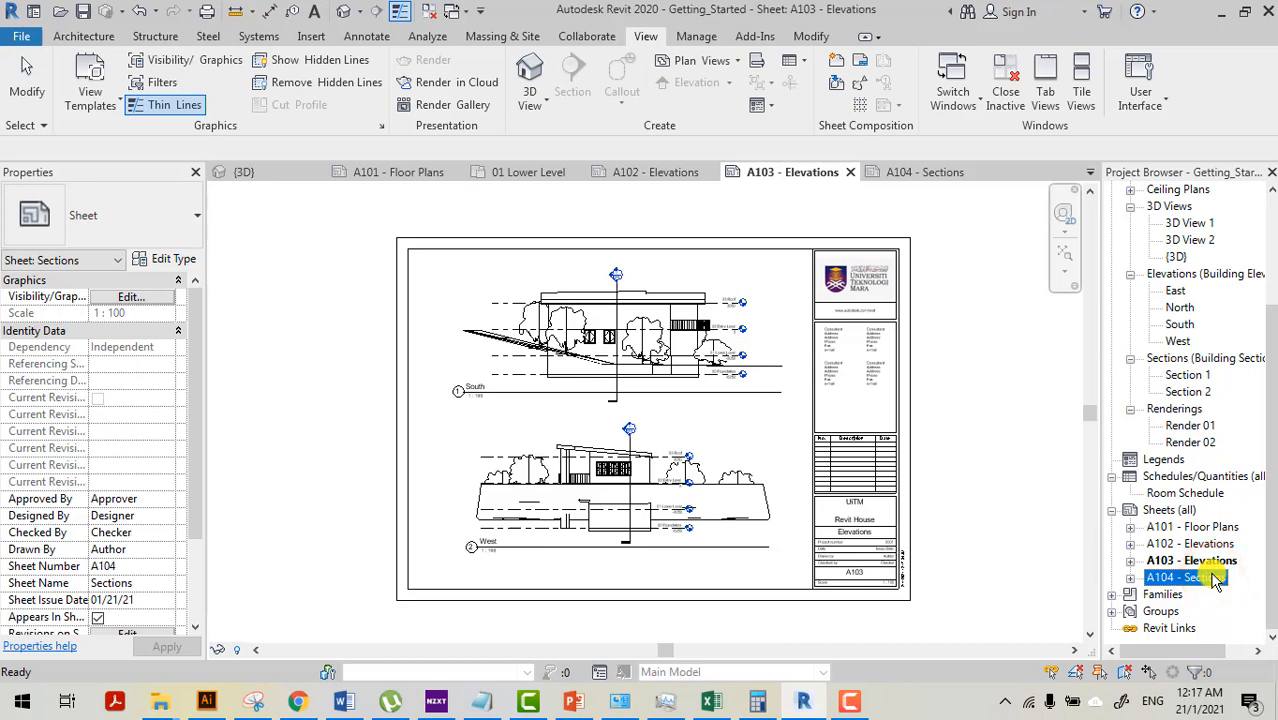
- Reopen sheet A101 and examine the detail and sheet numbers in the section marker above the 01 Lower Level plan
double_click(1212, 529)
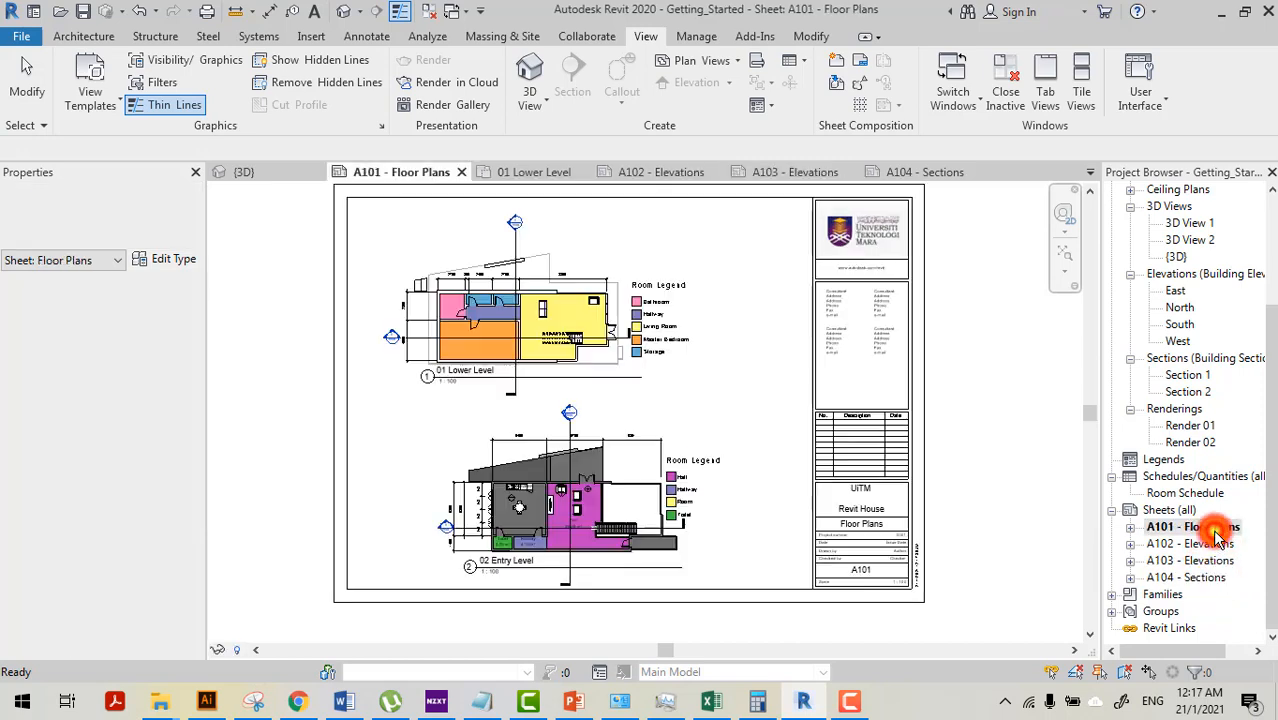
scroll(515, 245, "up", 1)
scroll(515, 245, "up", 5)
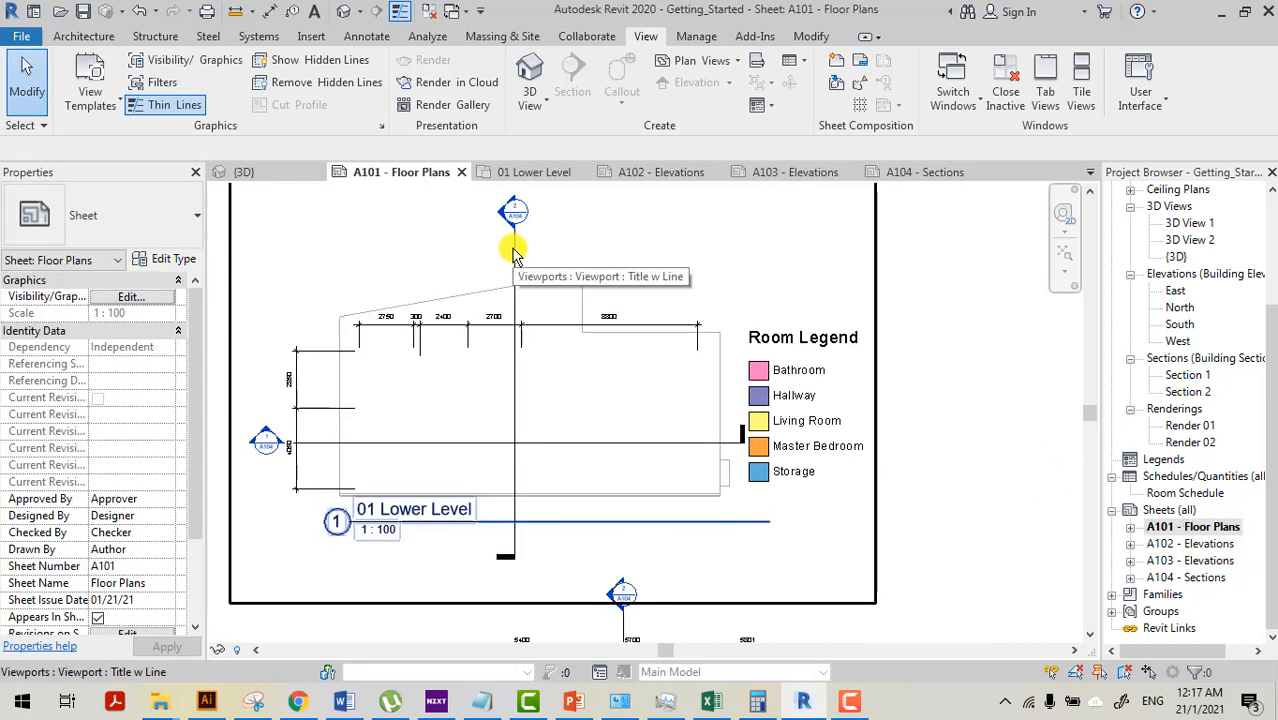
middle_click_drag(622, 329, 630, 382)
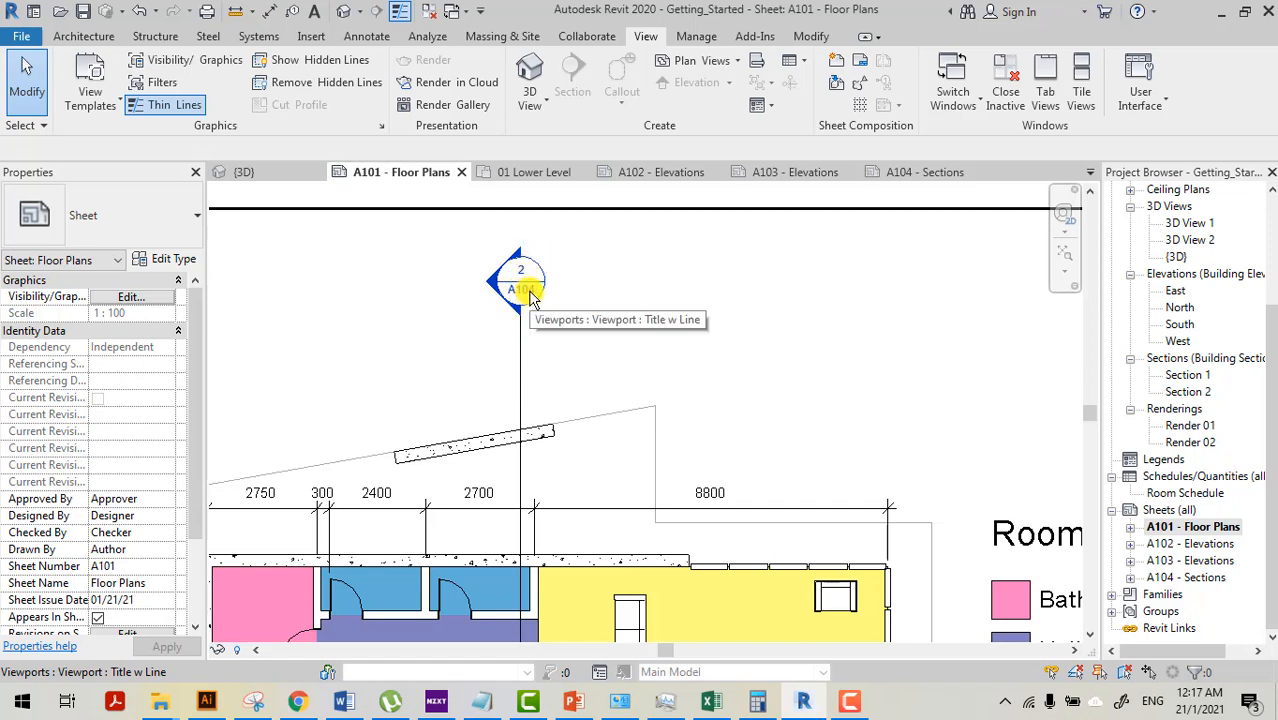
scroll(550, 337, "down", 2)
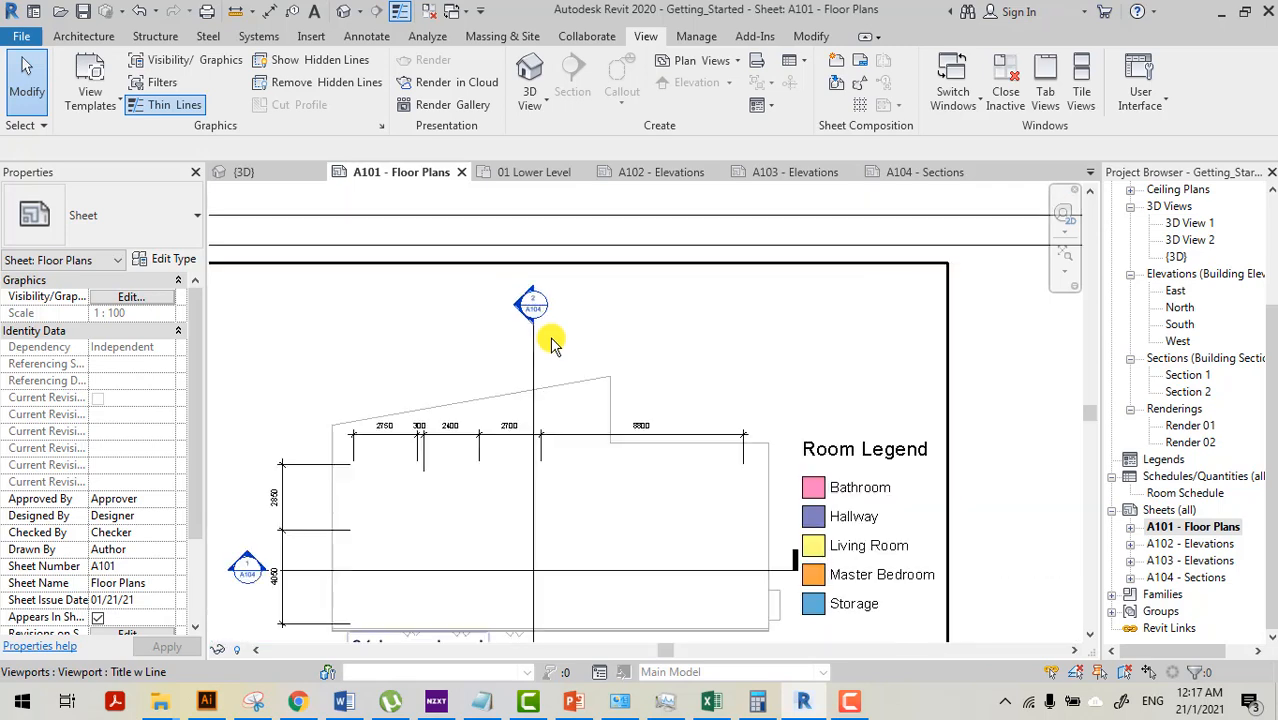
scroll(588, 424, "down", 1)
scroll(800, 445, "down", 2)
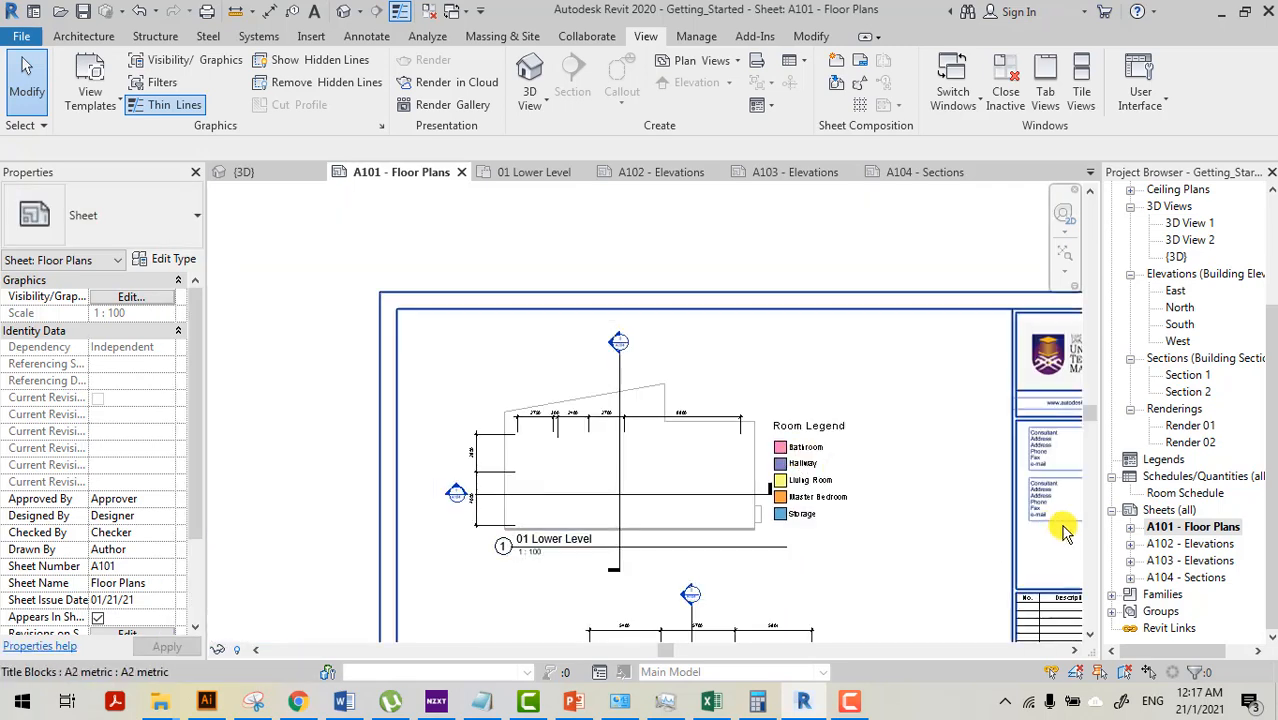
- Open sheet A104 and compare the numbered titles and section markers of Section 1 and Section 2
double_click(1185, 578)
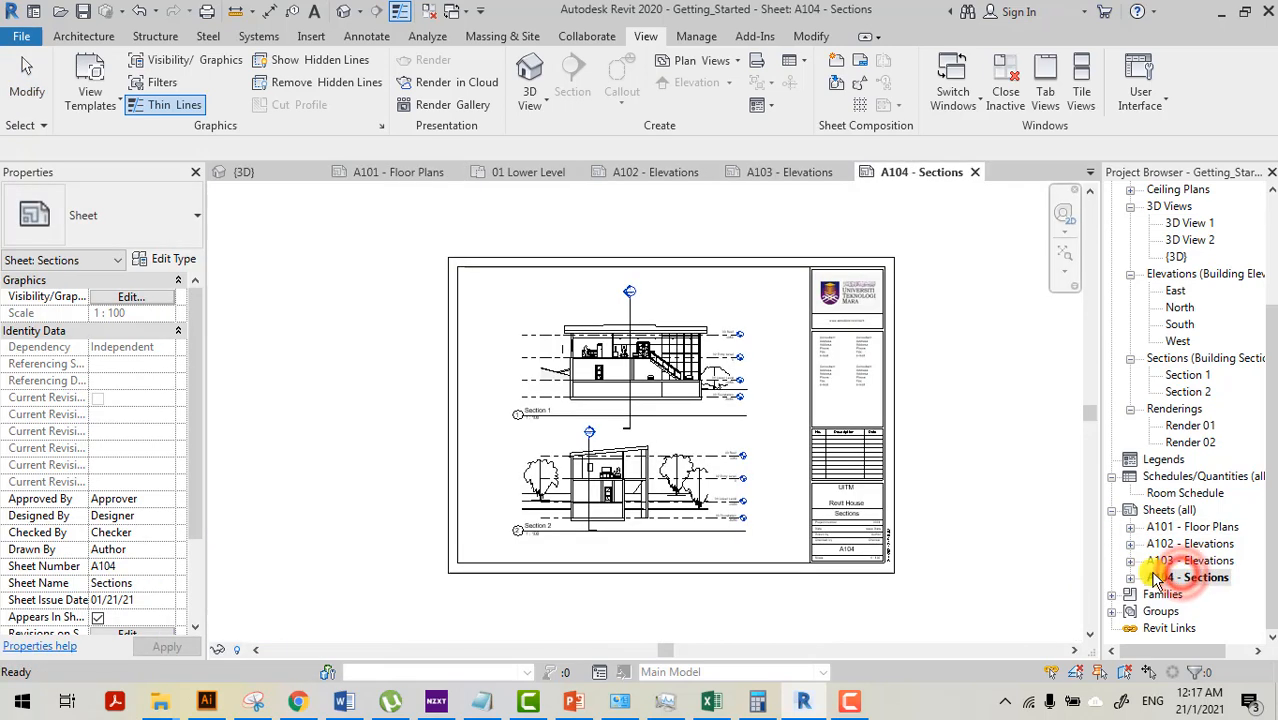
scroll(620, 340, "up", 3)
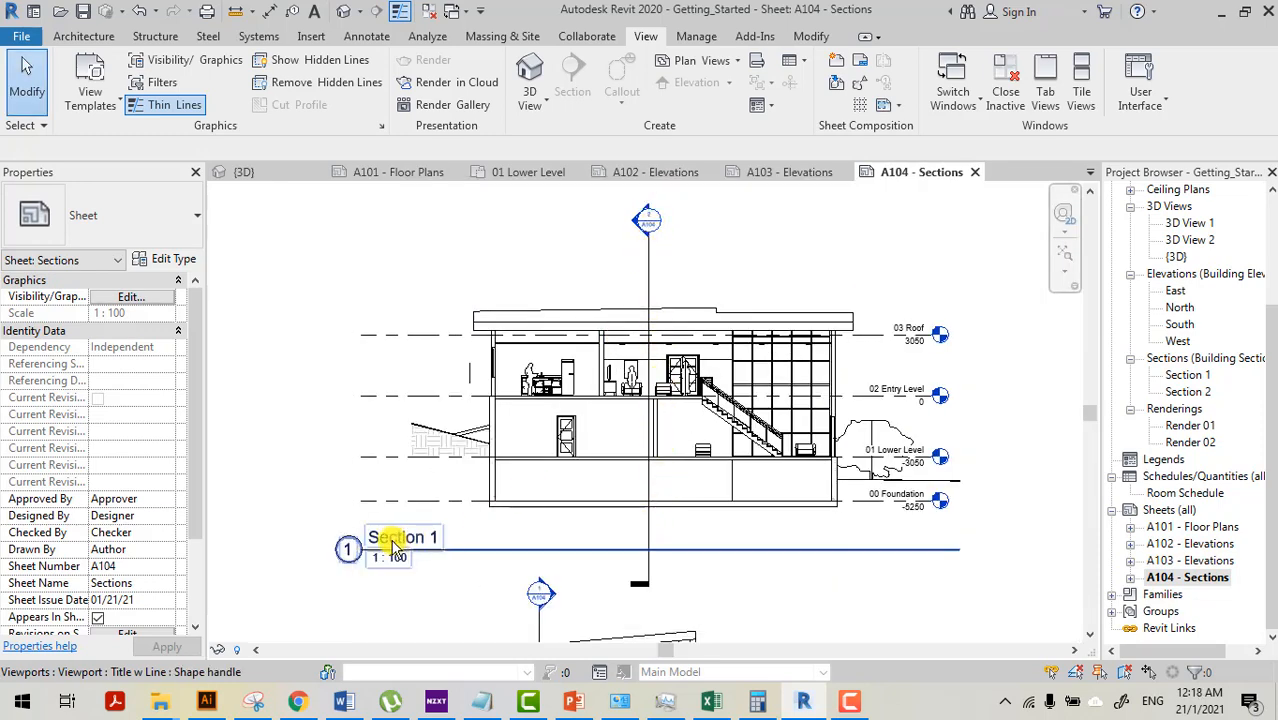
scroll(887, 399, "down", 3)
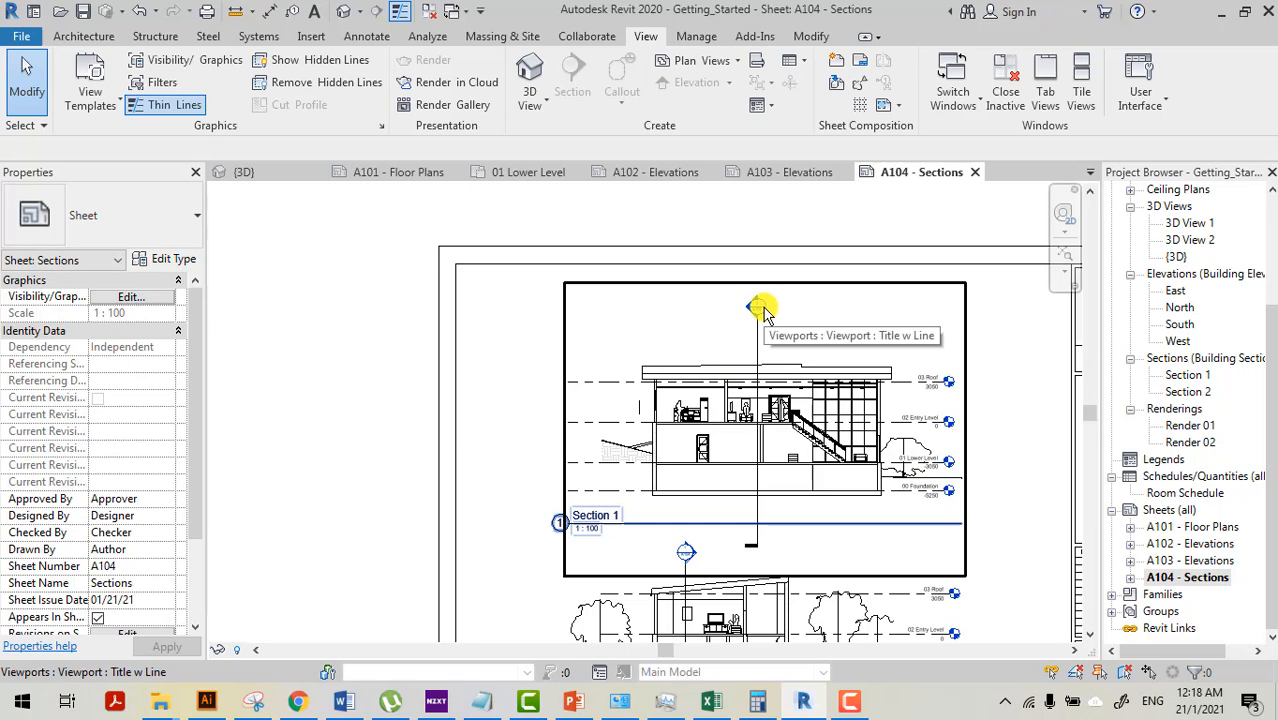
left_click(1178, 544)
left_click(1180, 561)
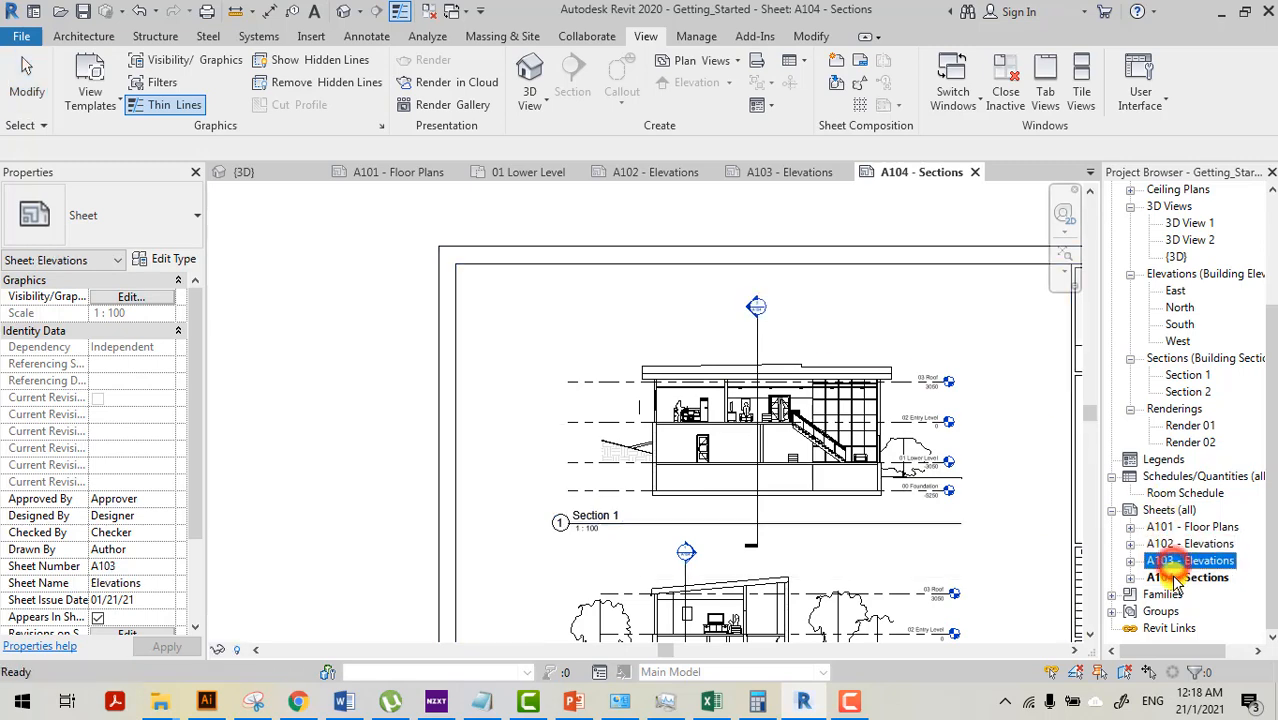
left_click(1187, 578)
scroll(963, 522, "down", 3)
mouse_move(963, 522)
middle_mouse_down()
mouse_move(673, 400)
mouse_move(694, 390)
mouse_move(705, 410)
middle_mouse_up()
left_click(907, 460)
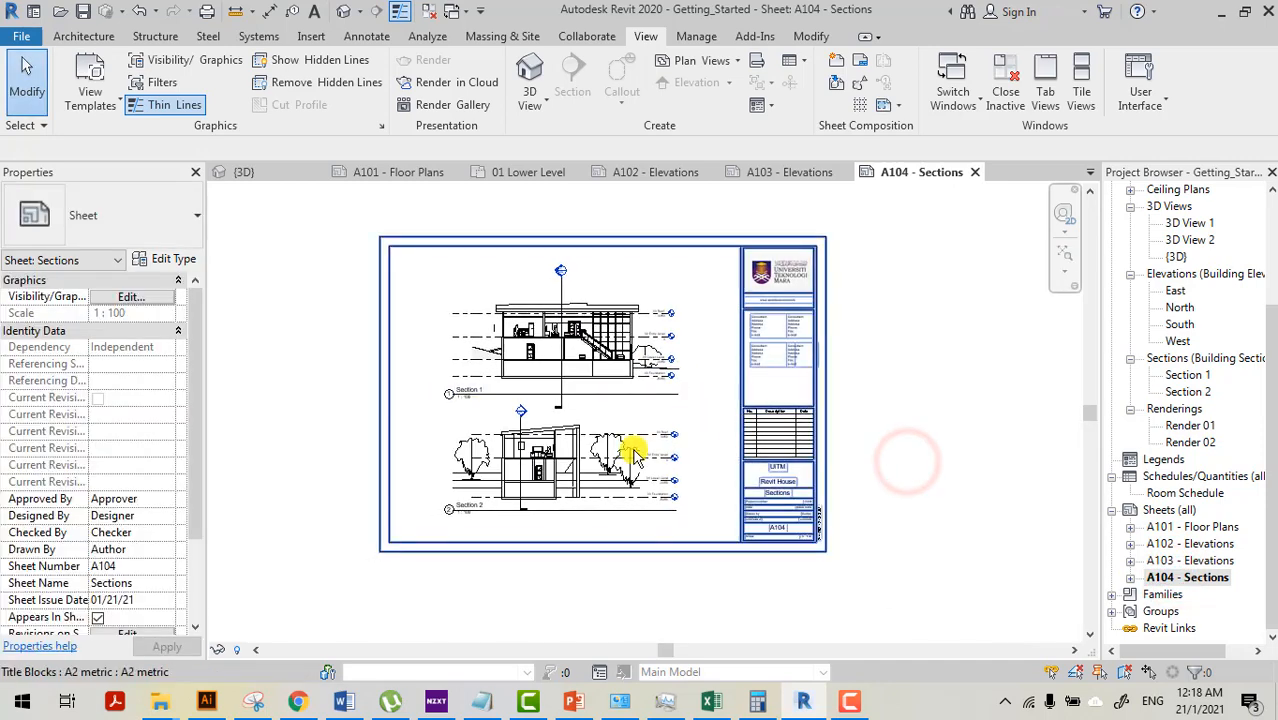
scroll(633, 445, "up", 2)
middle_click_drag(755, 442, 818, 486)
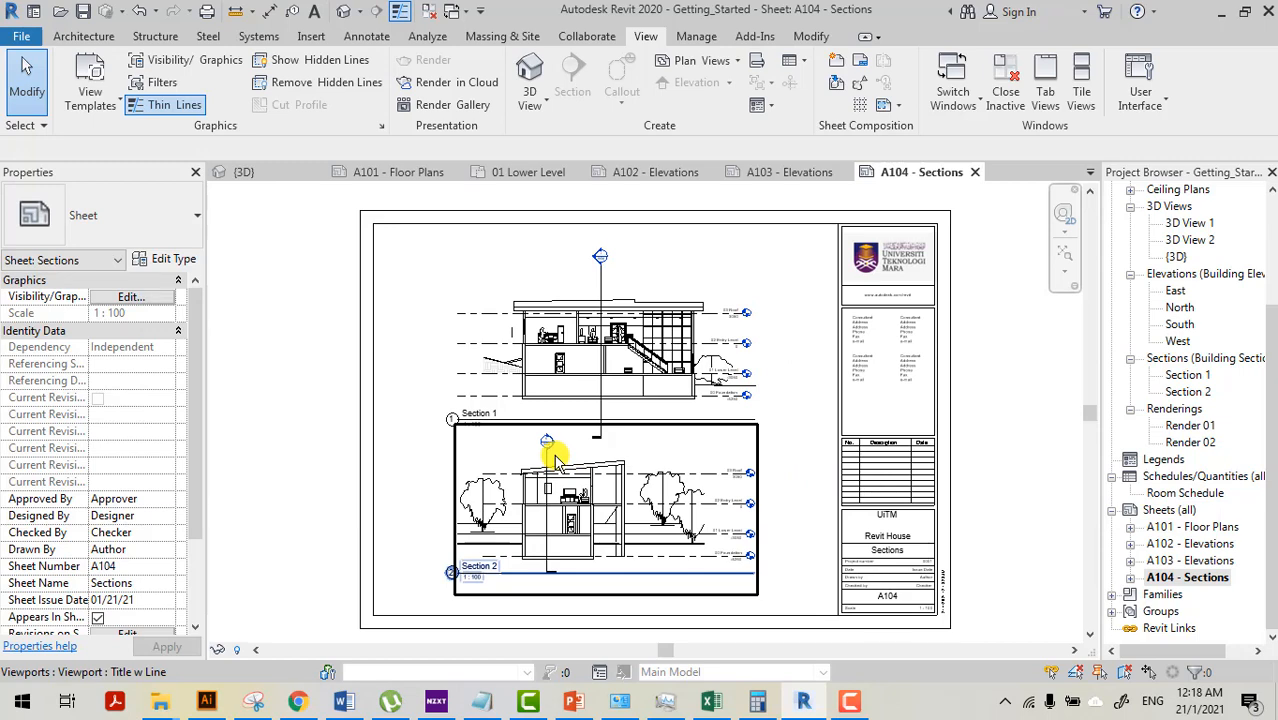
left_click(977, 463)
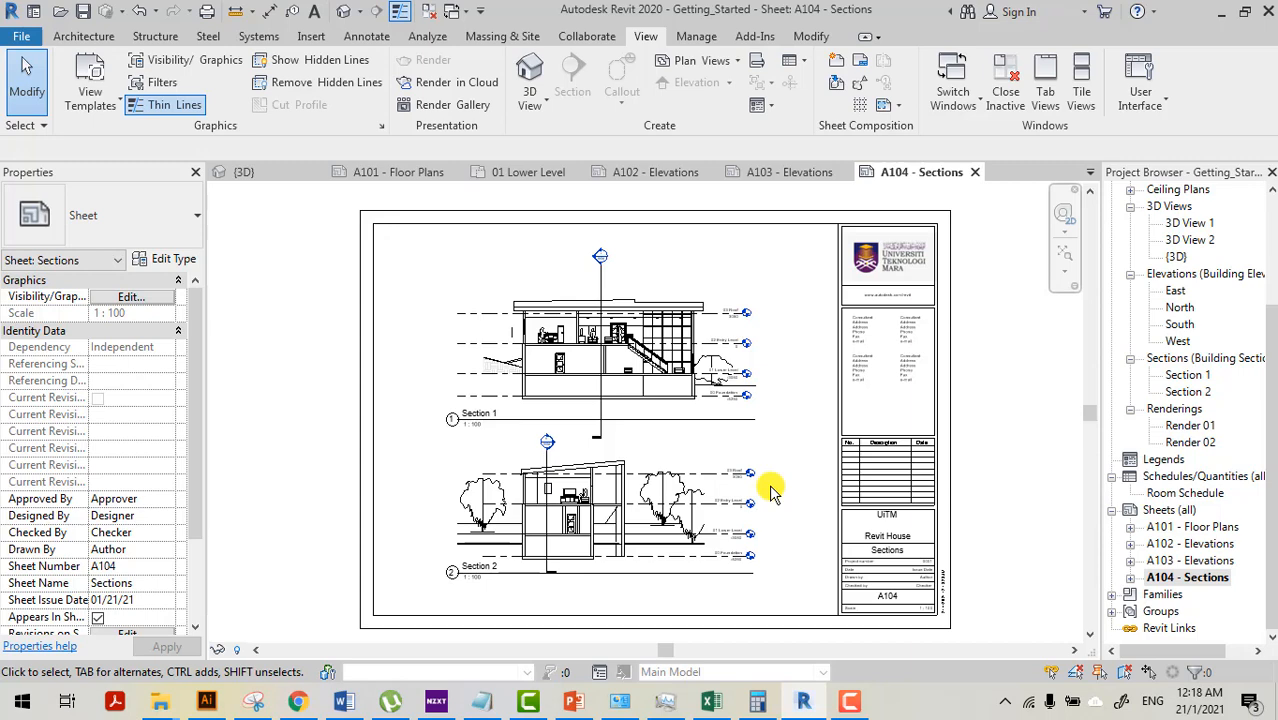
left_click(978, 467)
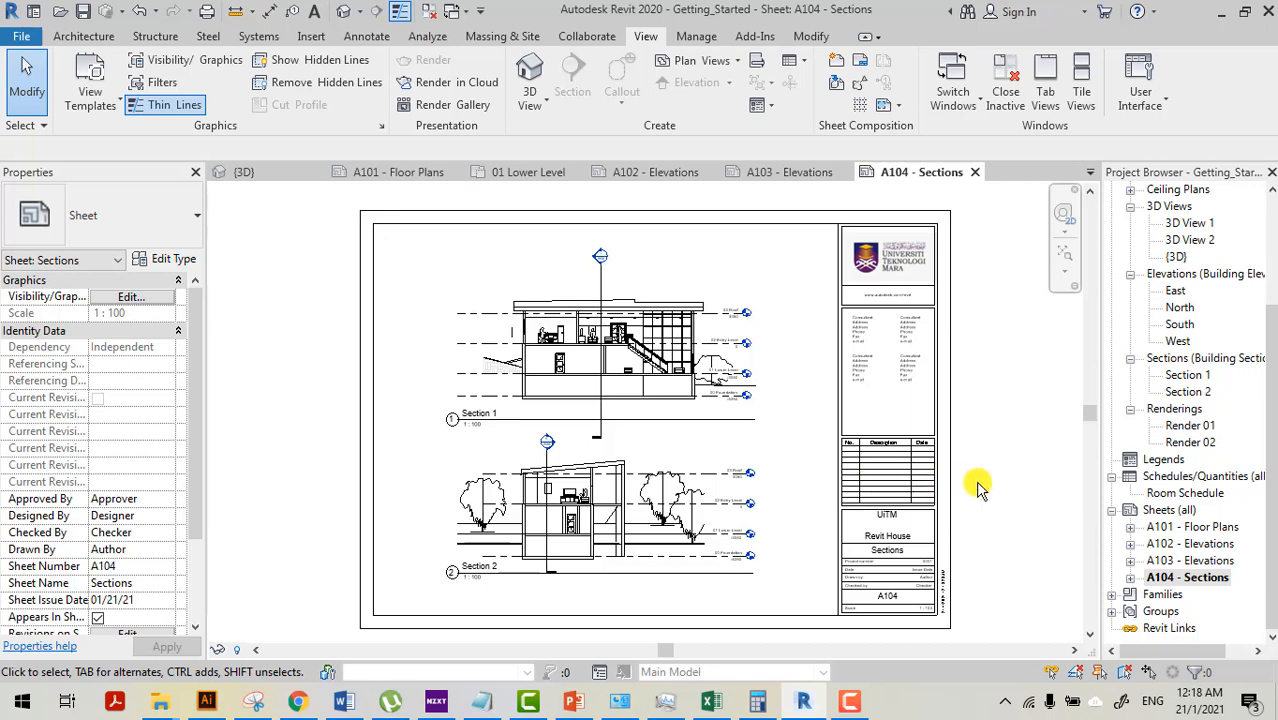
scroll(754, 438, "down", 1)
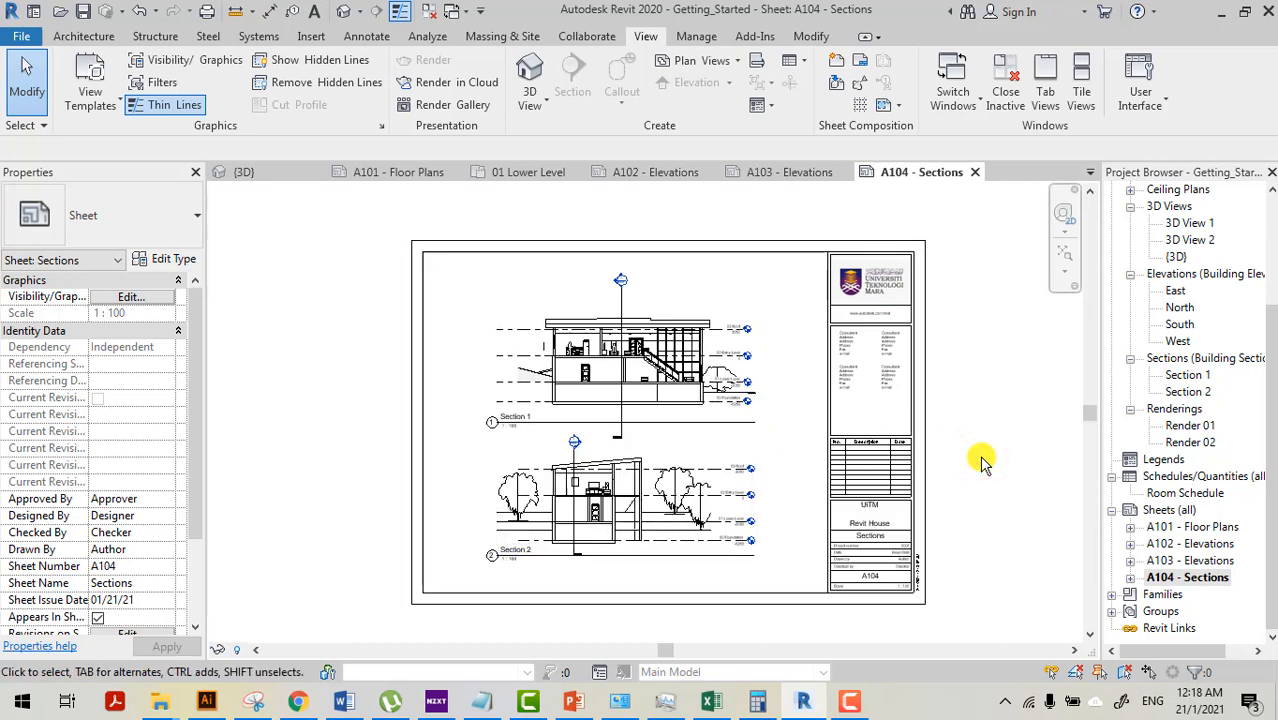
left_click(849, 700)
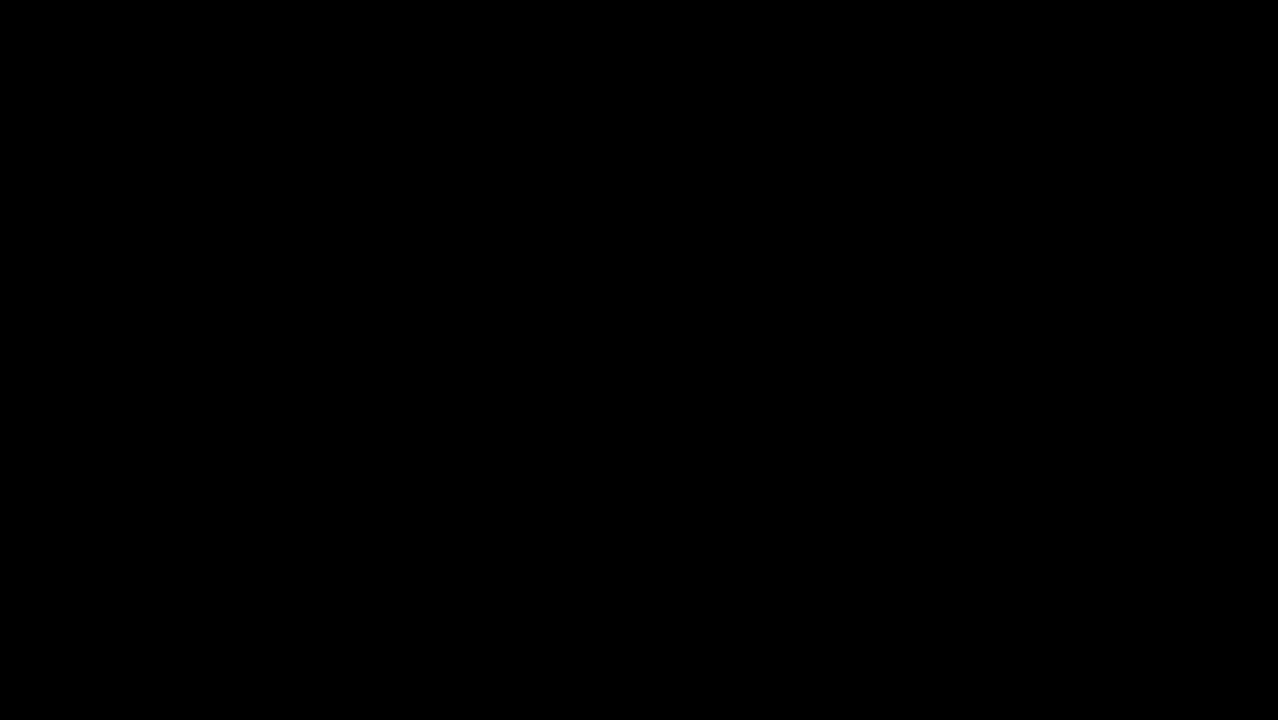